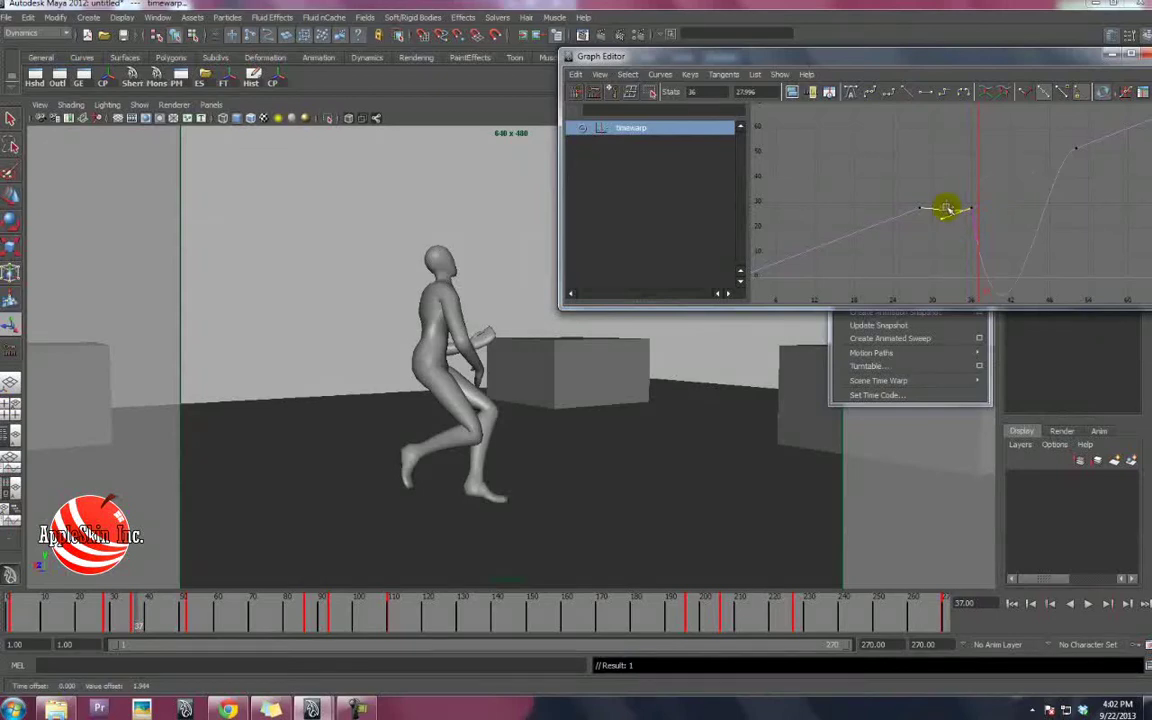
Unify the tangents of the time warp key at frame 36 and level its handle to flatten the incoming segment.
key("ctrl+z")
left_click(1042, 94)
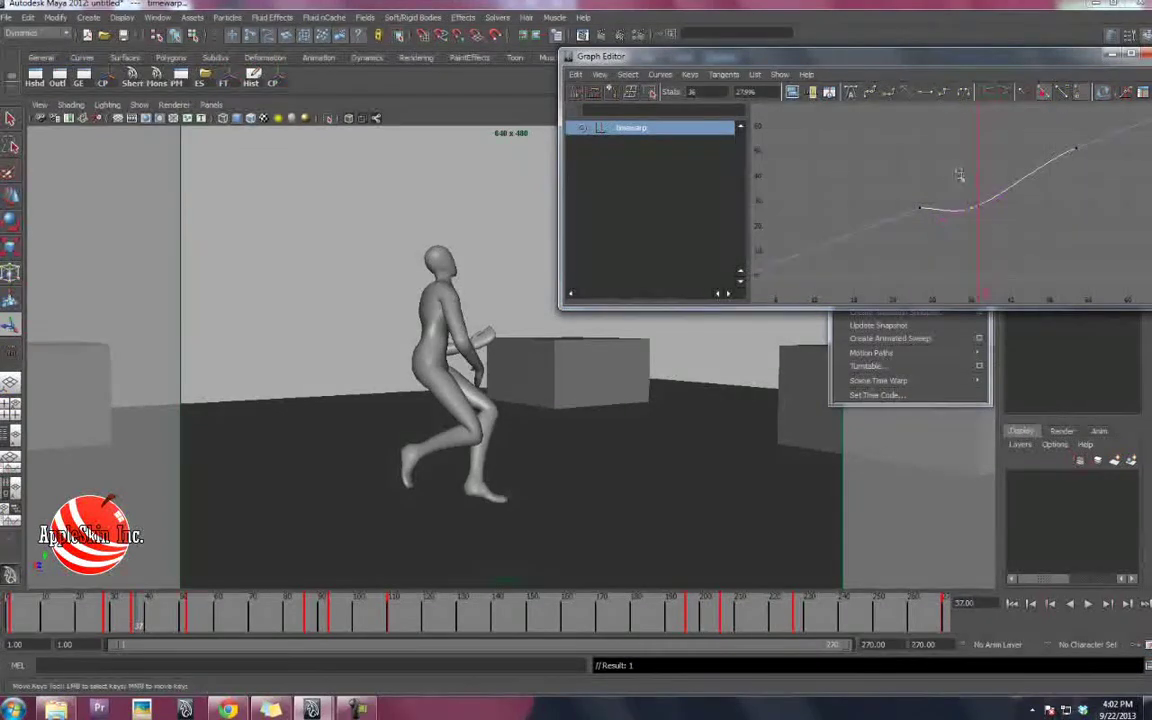
left_click_drag(1008, 228, 989, 183)
middle_click_drag(993, 177, 993, 190)
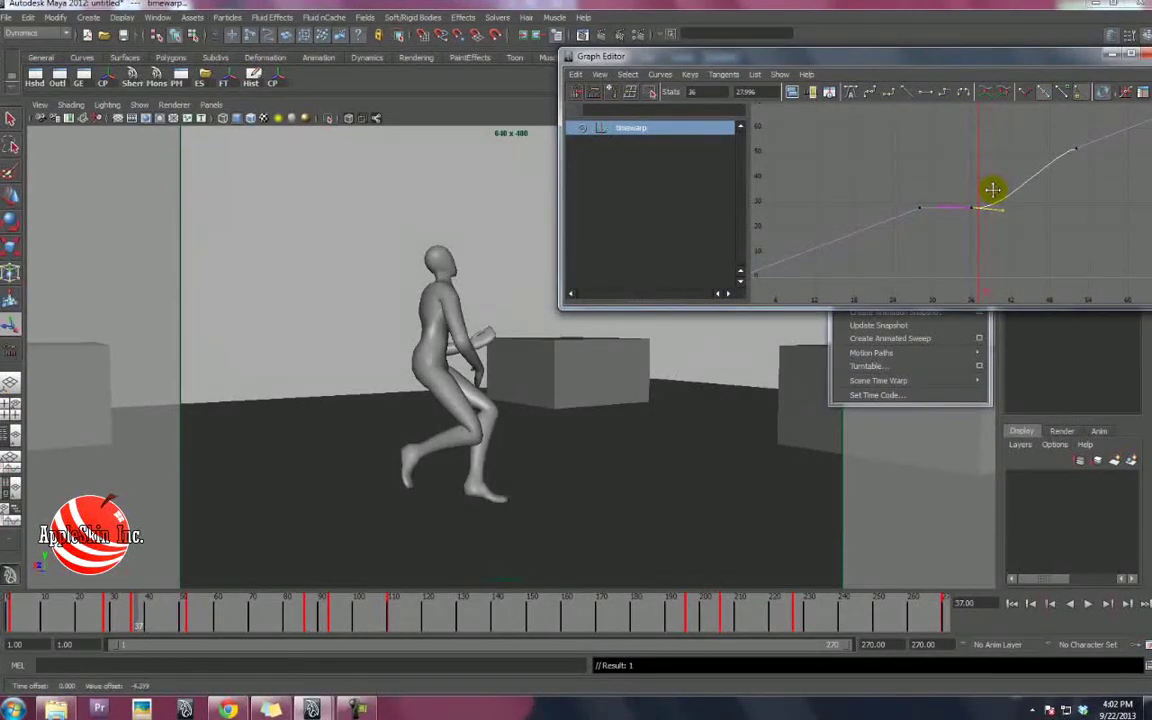
key("alt+v")
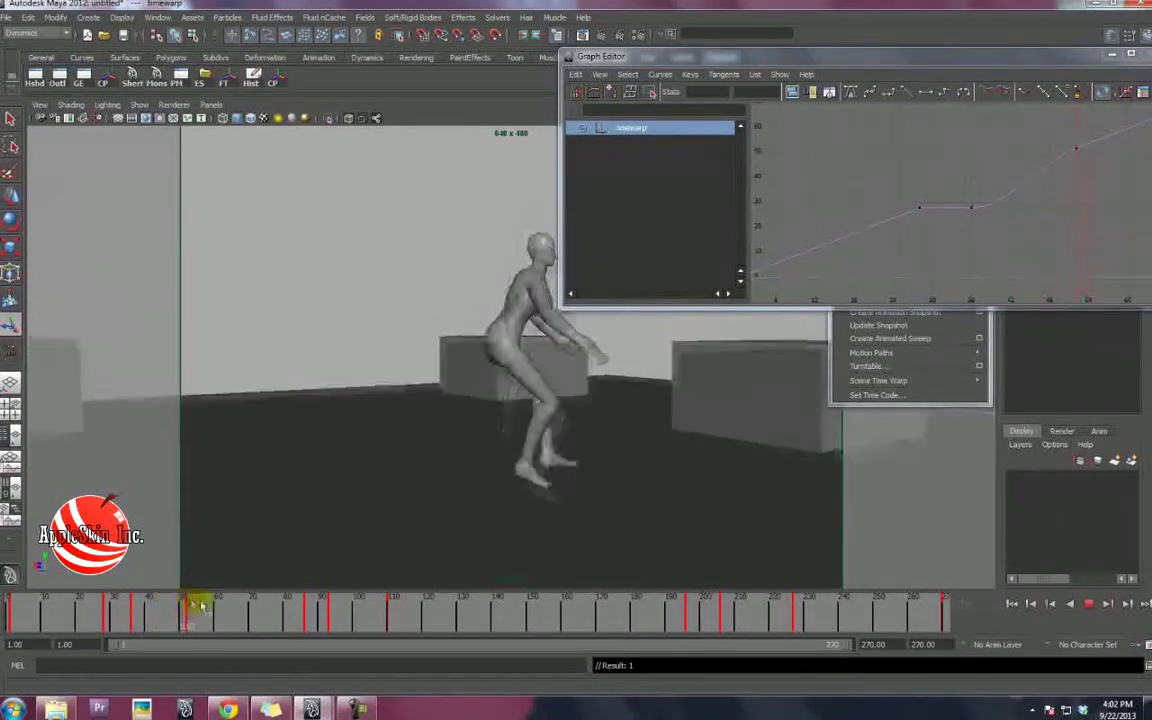
Lower the time warp key at frame 93 to about 84.3 and give the frame 86 key linear tangents.
left_click_drag(297, 615, 328, 620)
middle_click_drag(1067, 167, 919, 232, "alt")
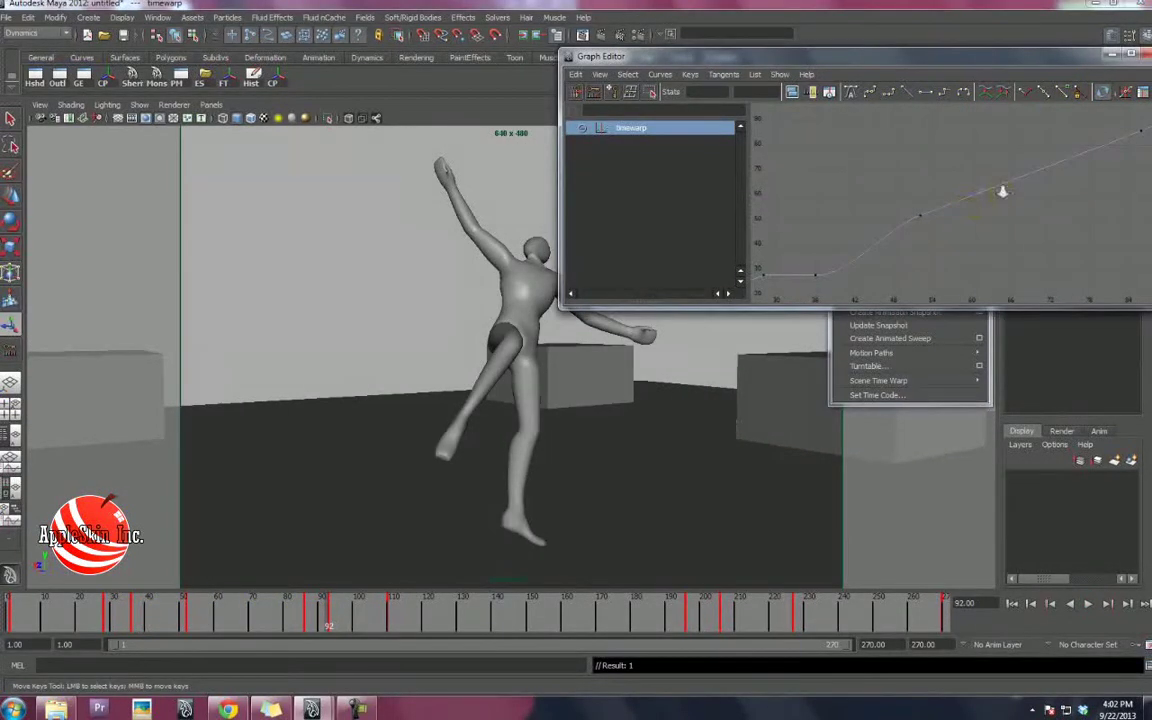
right_click_drag(1003, 190, 960, 200, "alt")
middle_click_drag(960, 198, 902, 219, "alt")
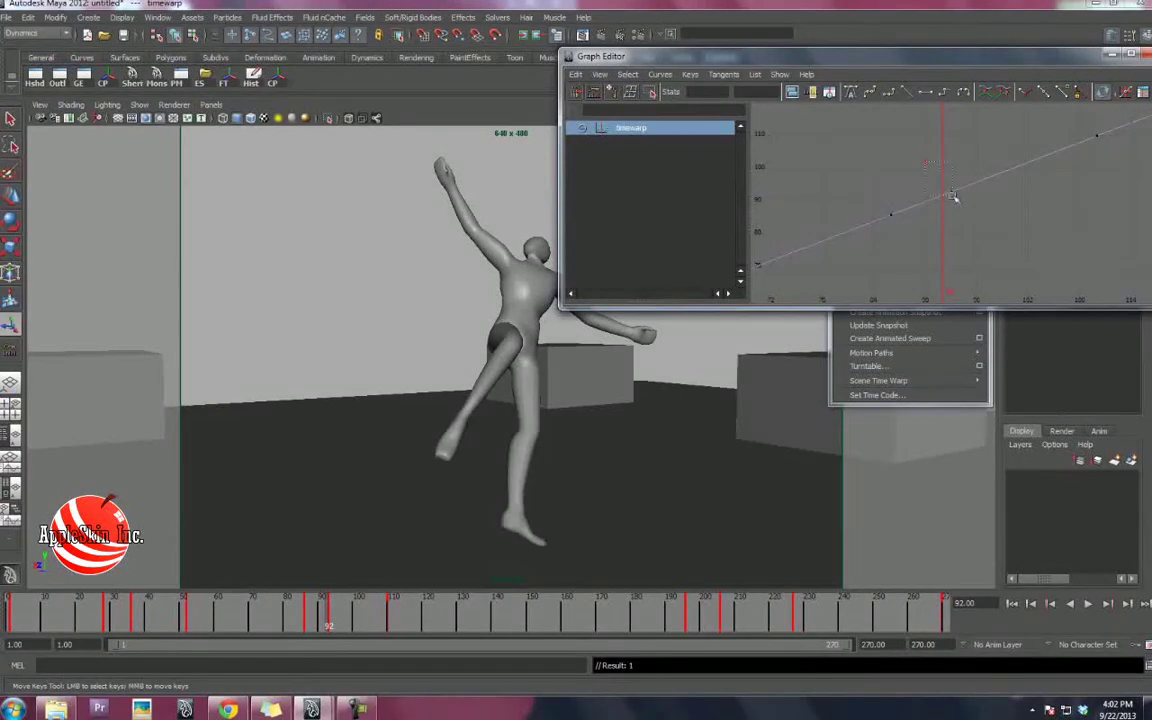
left_click(918, 184)
middle_click_drag(952, 187, 955, 220)
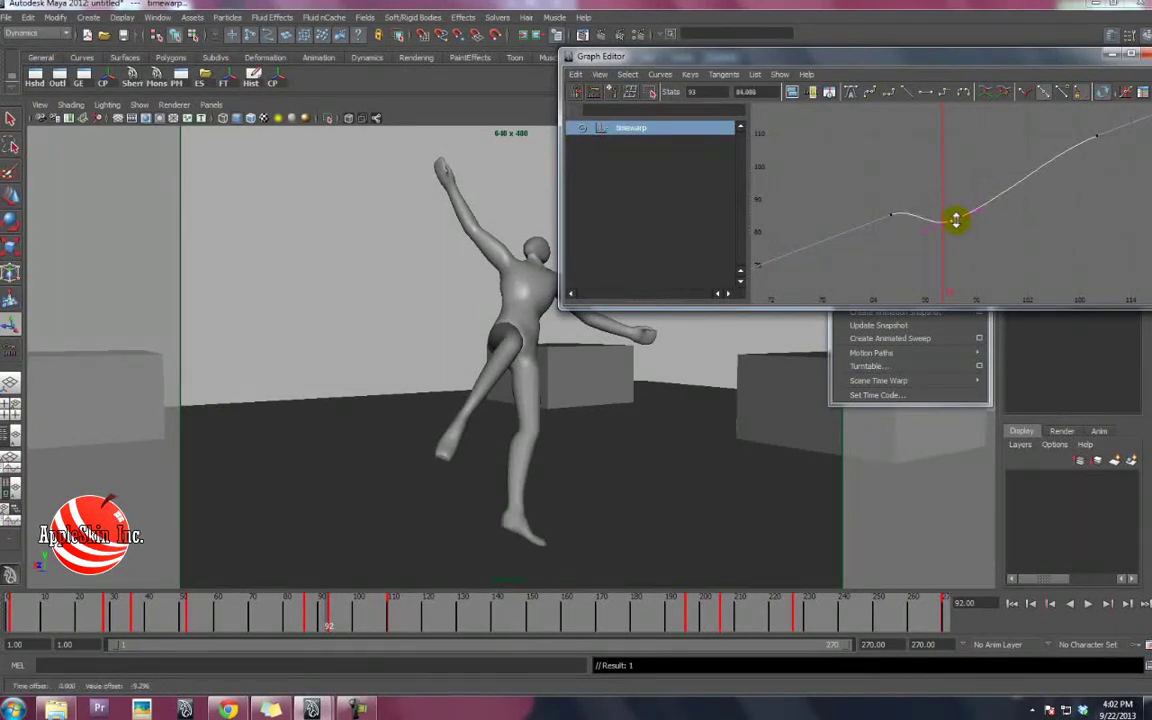
left_click_drag(910, 198, 868, 240)
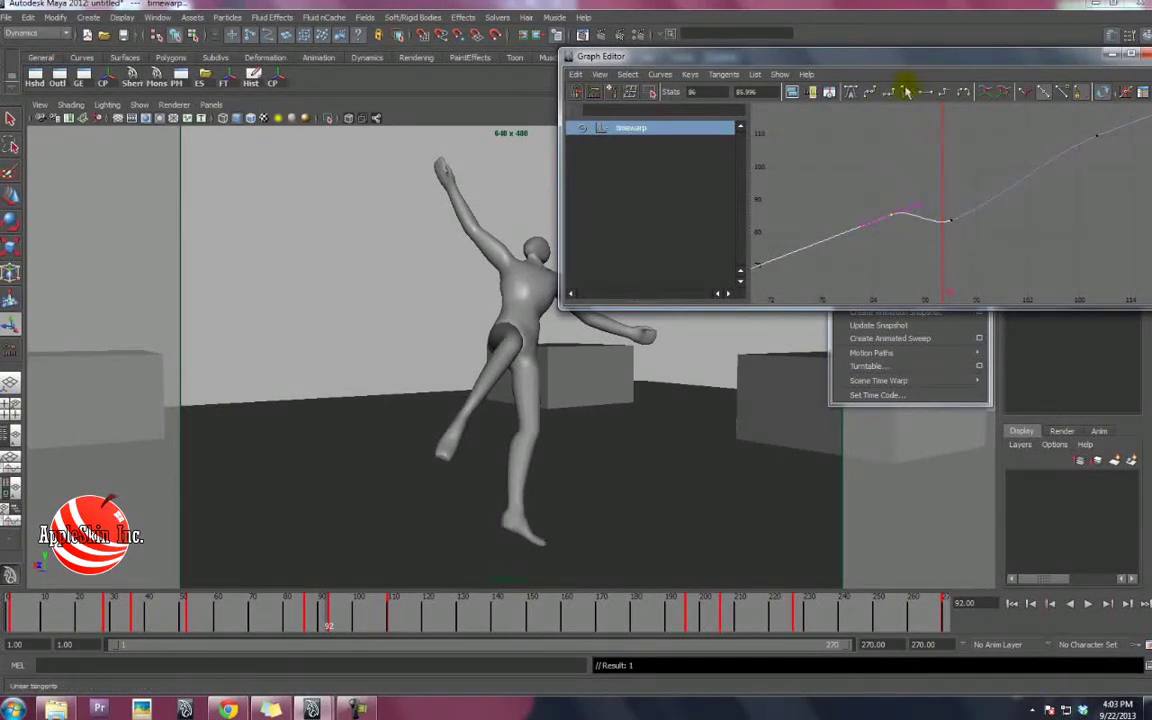
left_click(905, 92)
Unify the tangents of the time warp key at frame 93 and rotate its handle level.
left_click(950, 215)
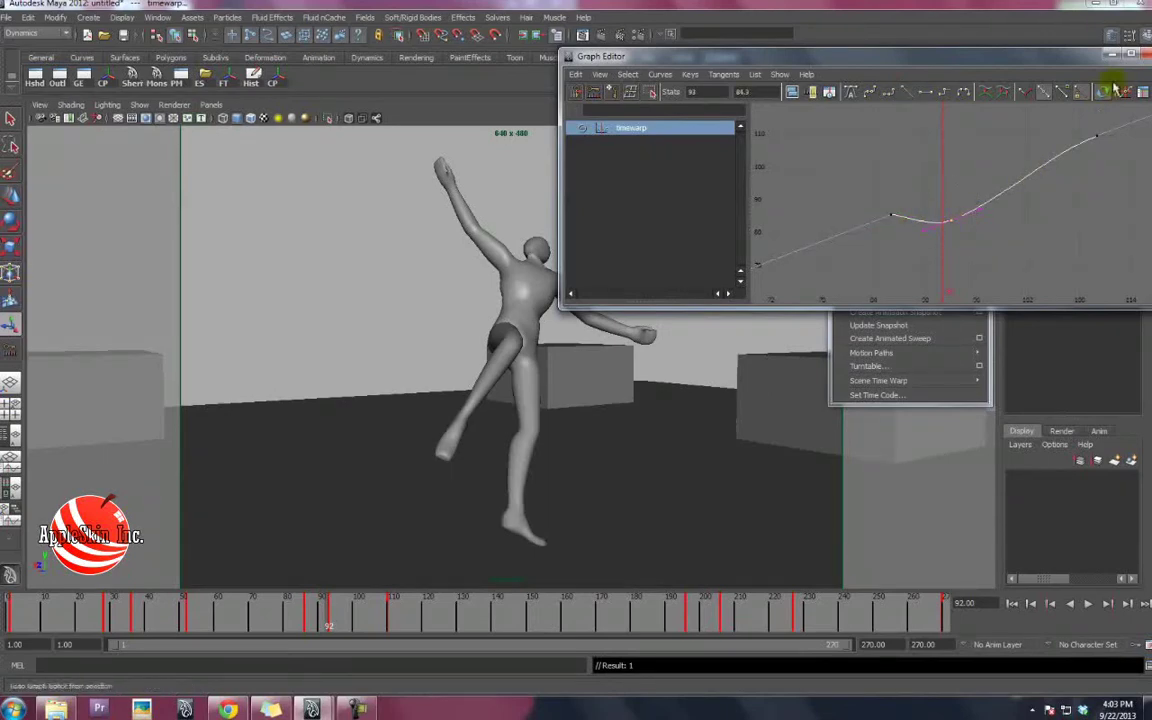
left_click_drag(935, 172, 941, 278)
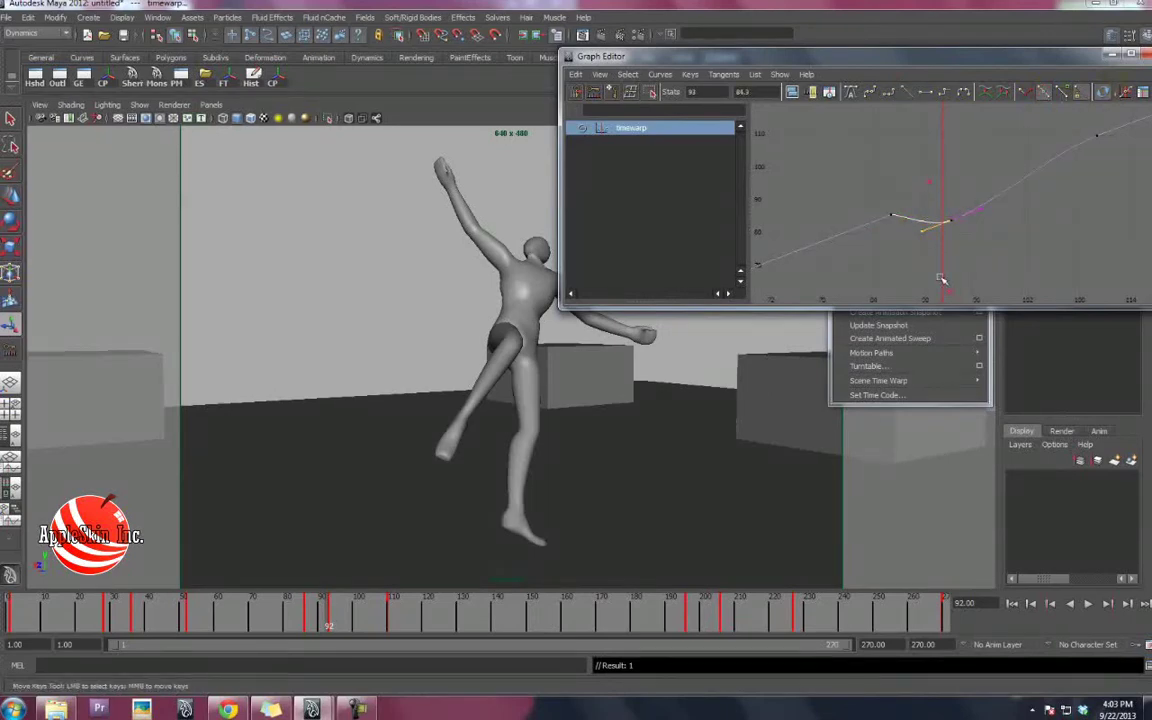
middle_click_drag(941, 278, 933, 266)
key("ctrl+z")
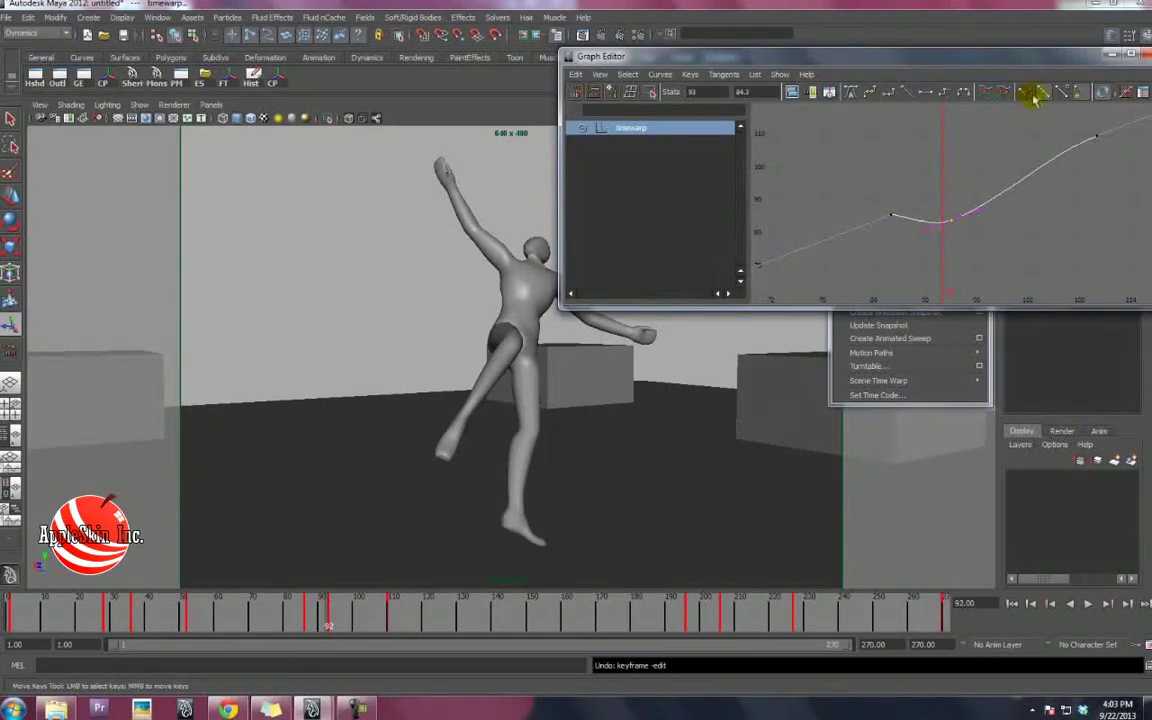
left_click(1035, 93)
middle_click_drag(930, 258, 929, 253)
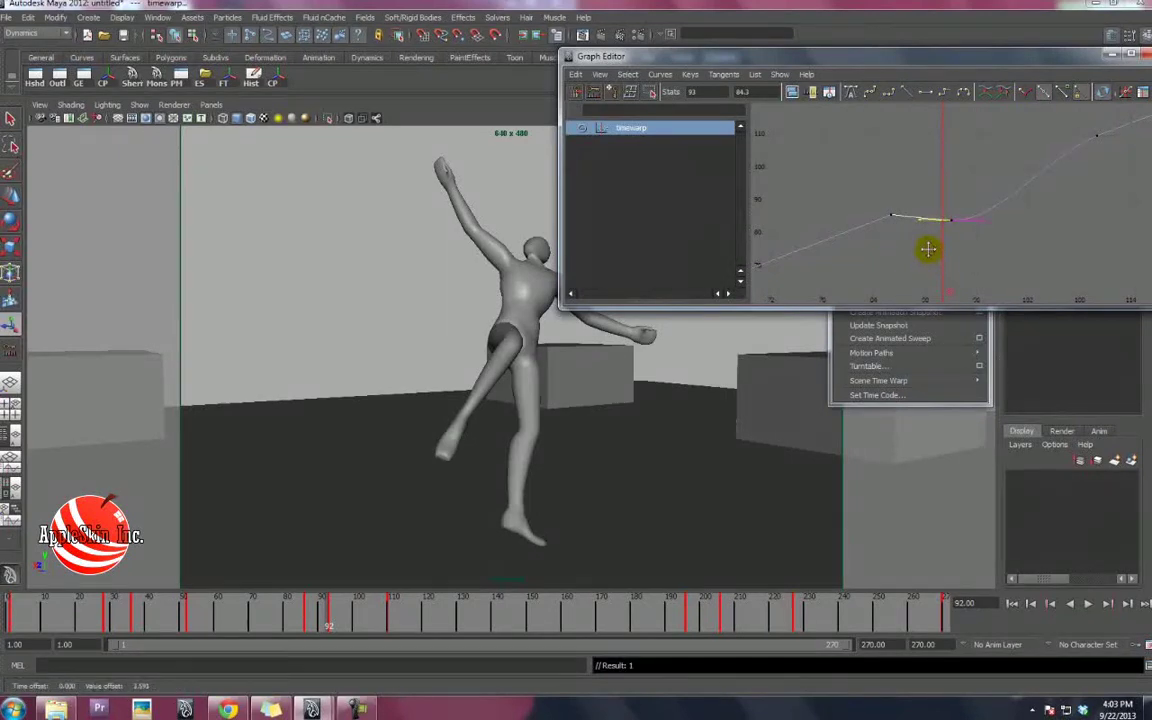
left_click(970, 273)
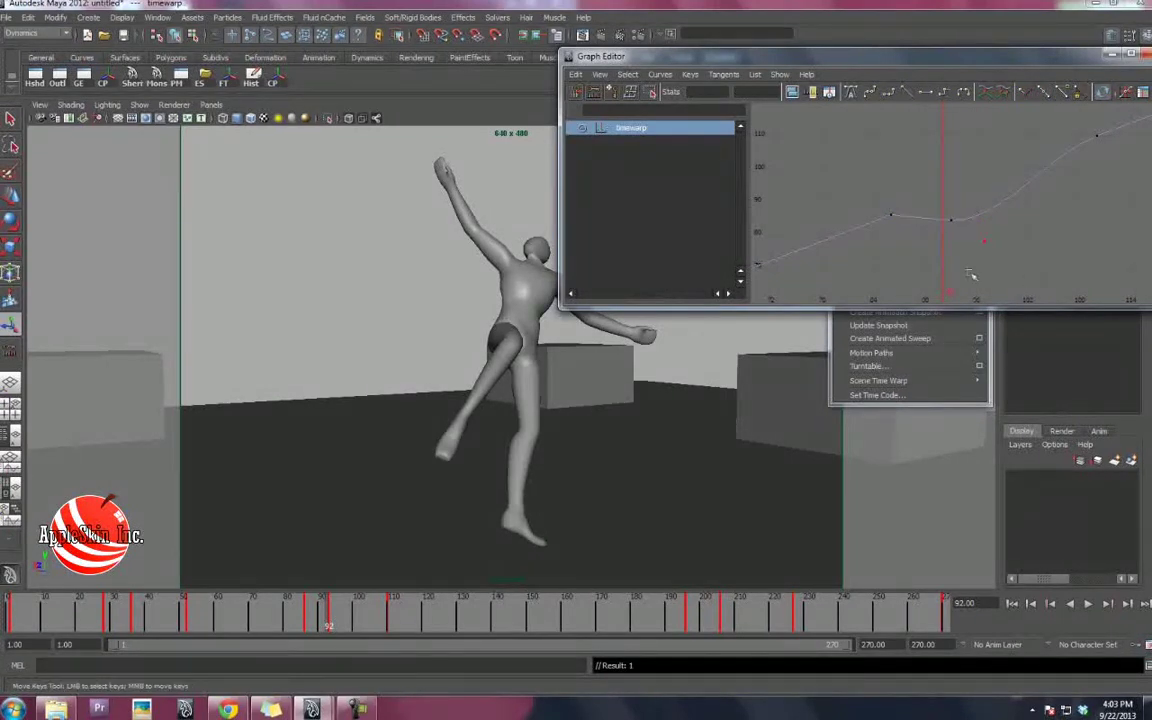
Raise the time warp key at frame 93 to about 87.06 and play back the retimed motion.
left_click_drag(362, 592, 333, 621)
left_click_drag(923, 184, 977, 251)
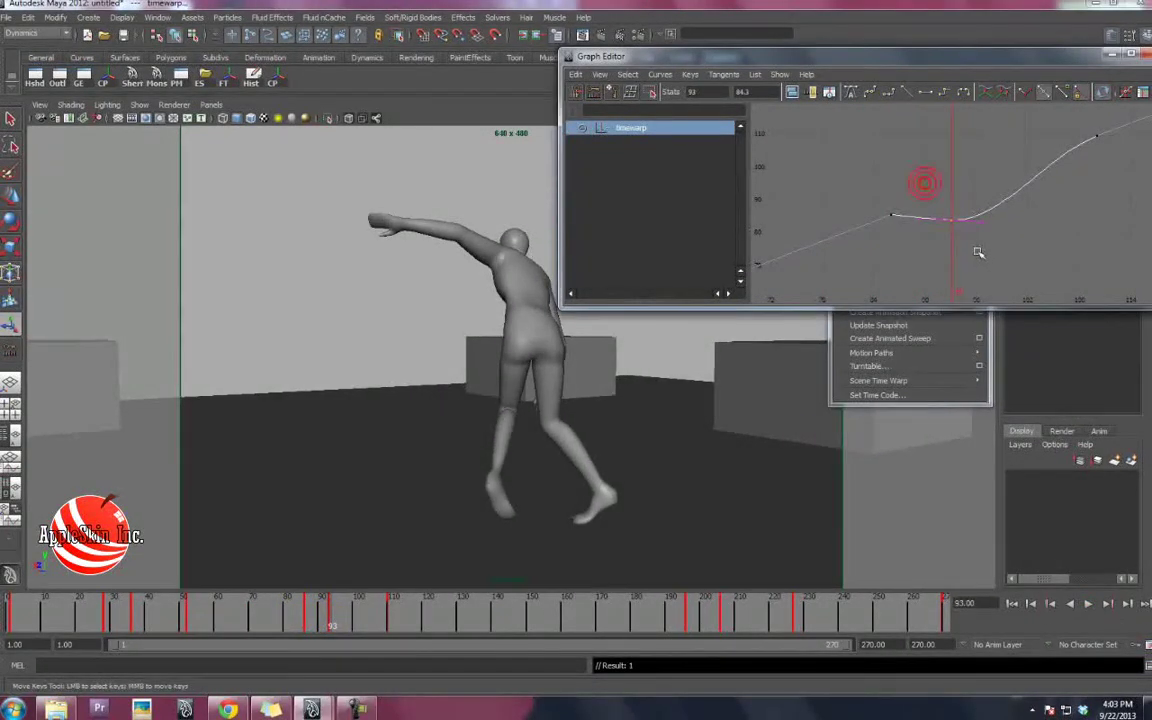
middle_click_drag(984, 250, 978, 177, "shift")
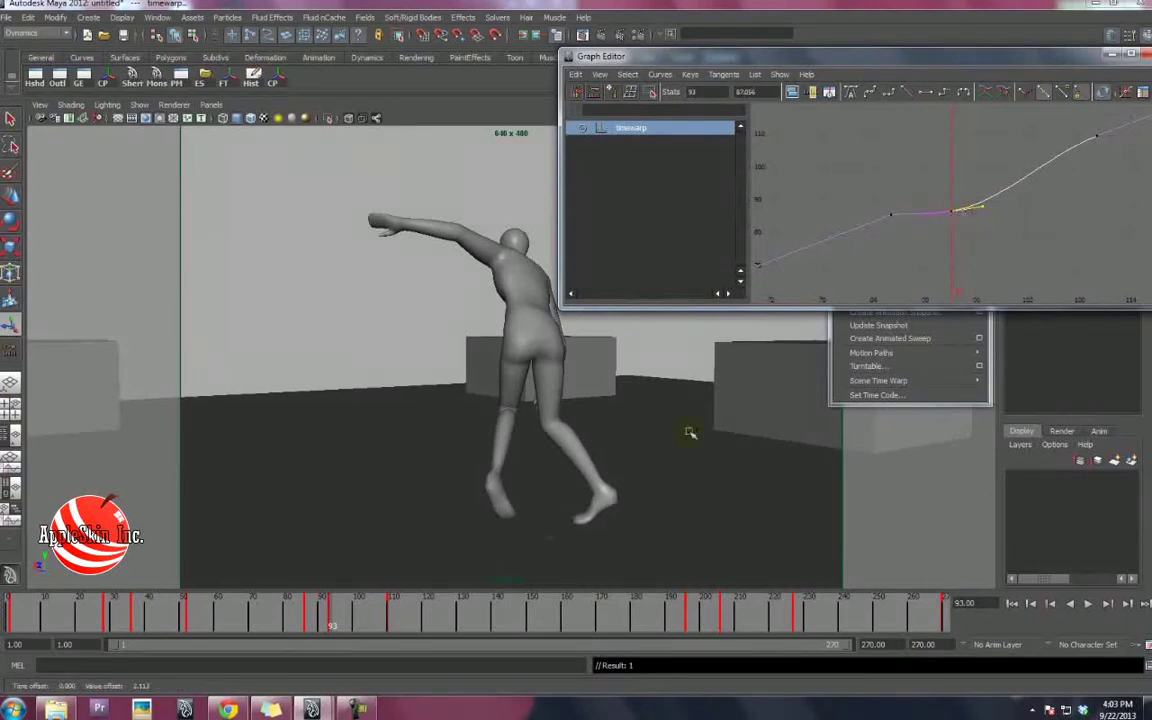
left_click(262, 622)
key("alt+v")
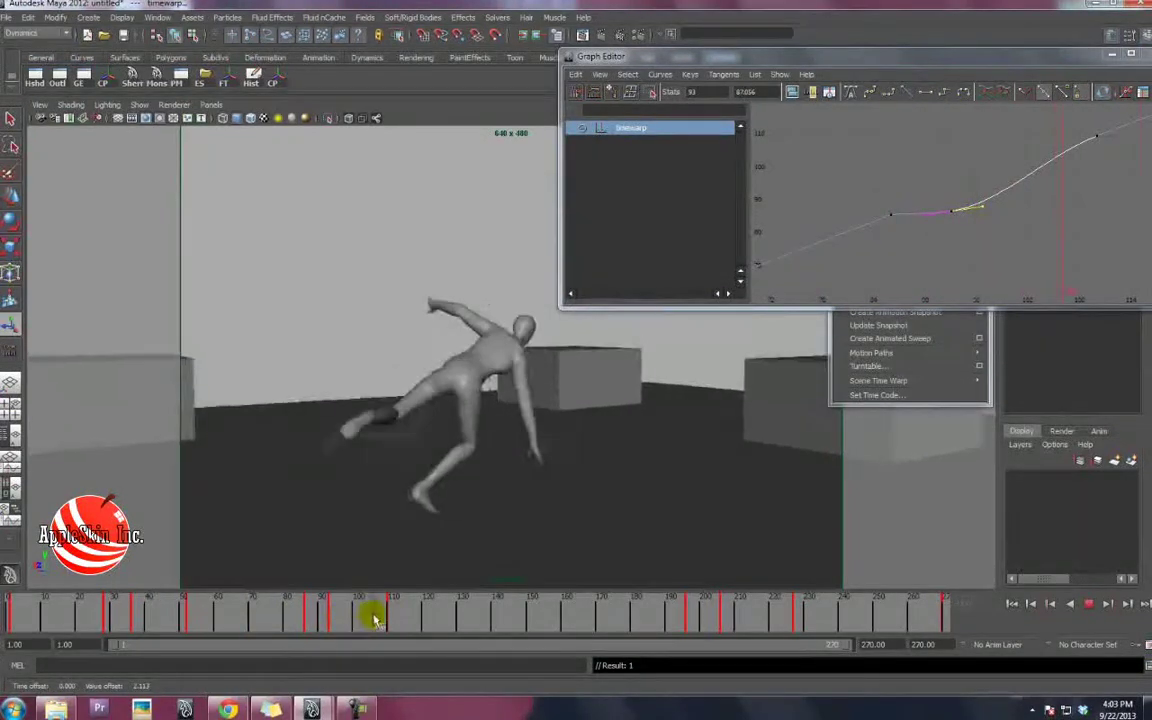
Go to frame 206 and lower the time warp key there to about 198.2.
left_click_drag(373, 620, 723, 626)
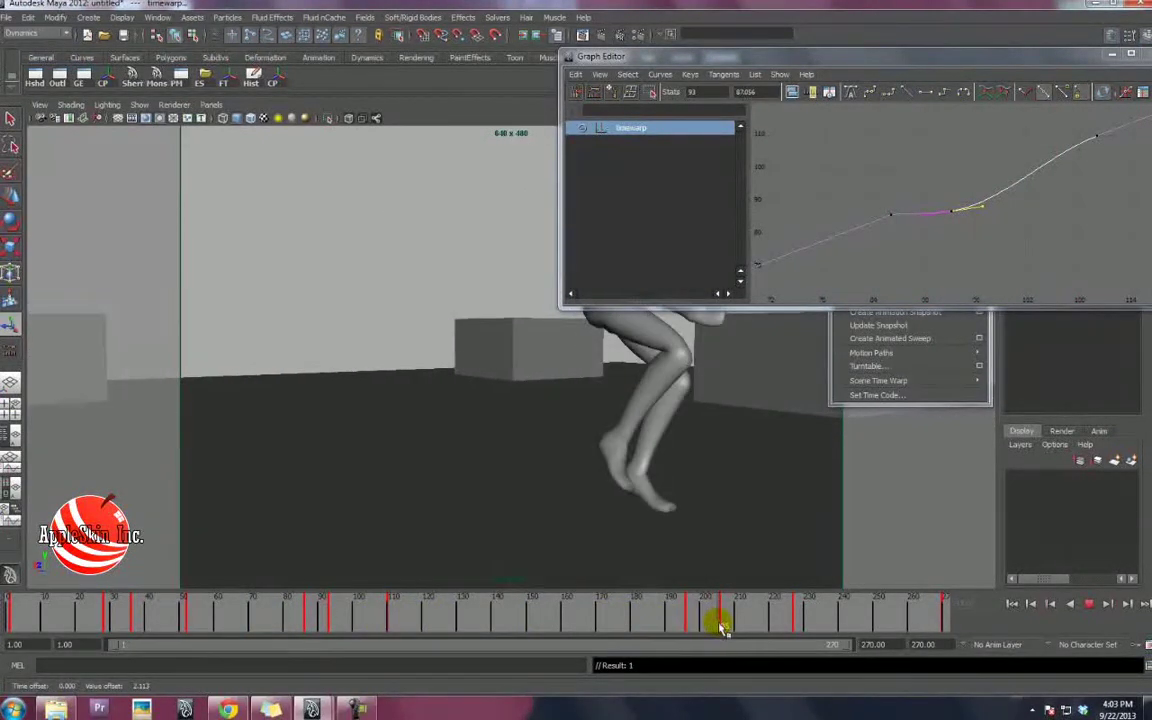
left_click(721, 627)
scroll(994, 198, "down", 5)
middle_click_drag(994, 198, 925, 201, "alt")
scroll(927, 203, "up", 3)
left_click_drag(976, 191, 1022, 235)
middle_click_drag(1063, 197, 1024, 186, "shift")
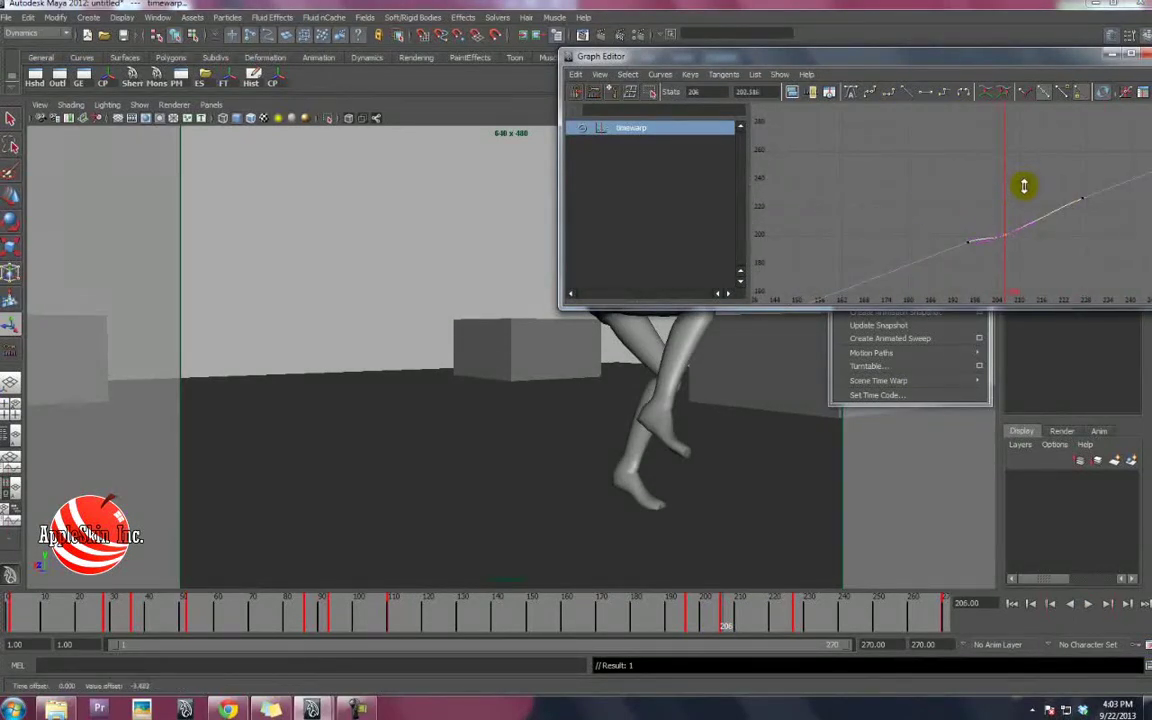
Apply linear tangents to the time warp key at frame 196.
left_click_drag(984, 213, 958, 264)
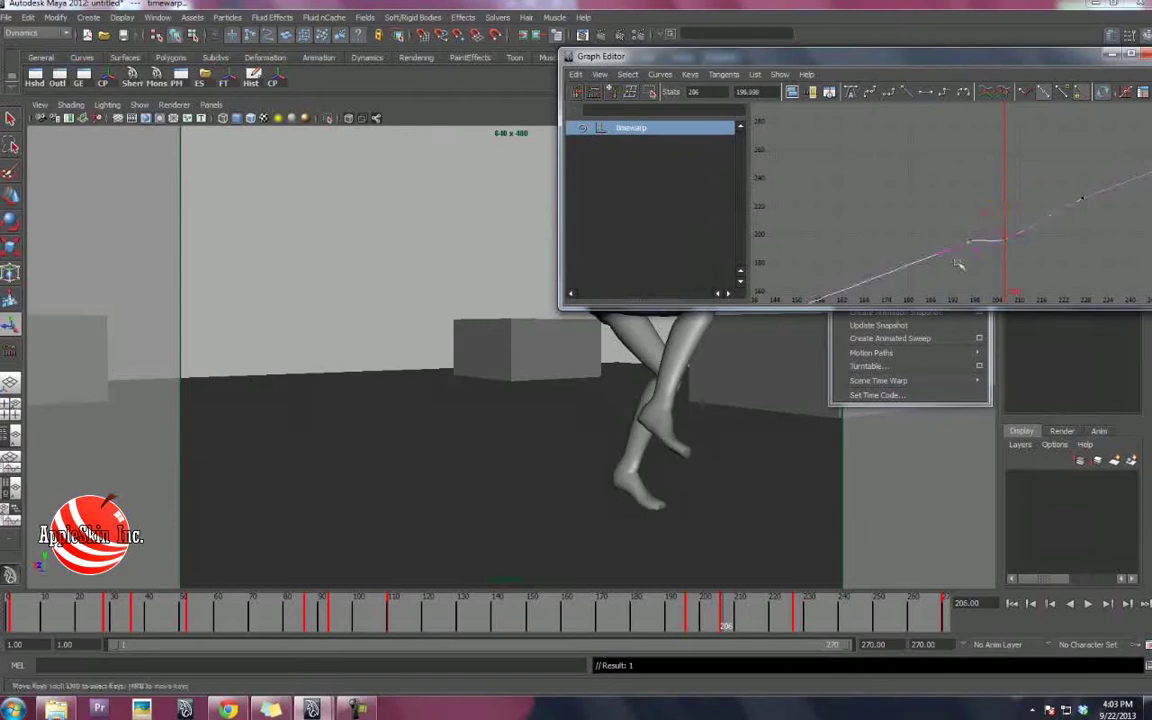
left_click(985, 205)
key("ctrl+z")
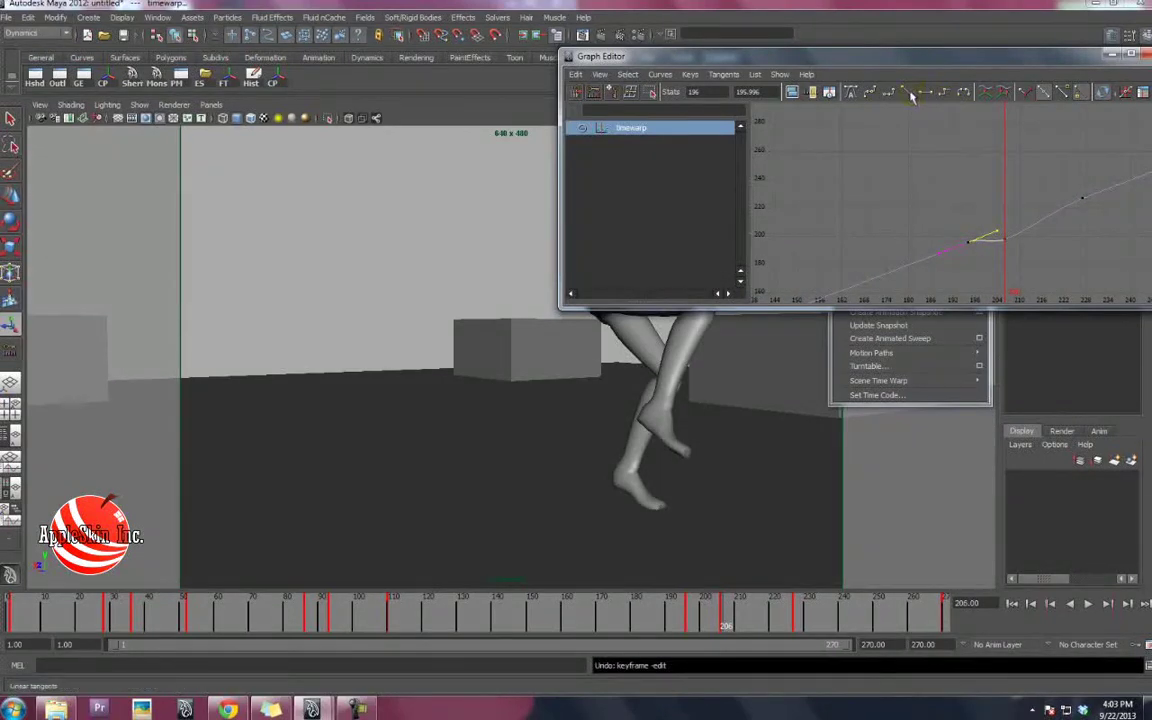
left_click(908, 93)
Try unifying the tangents of the frame 206 key and moving its handle, and undo the move.
left_click_drag(984, 208, 972, 258)
left_click(1046, 95)
middle_click_drag(992, 168, 1004, 228)
key("ctrl+z")
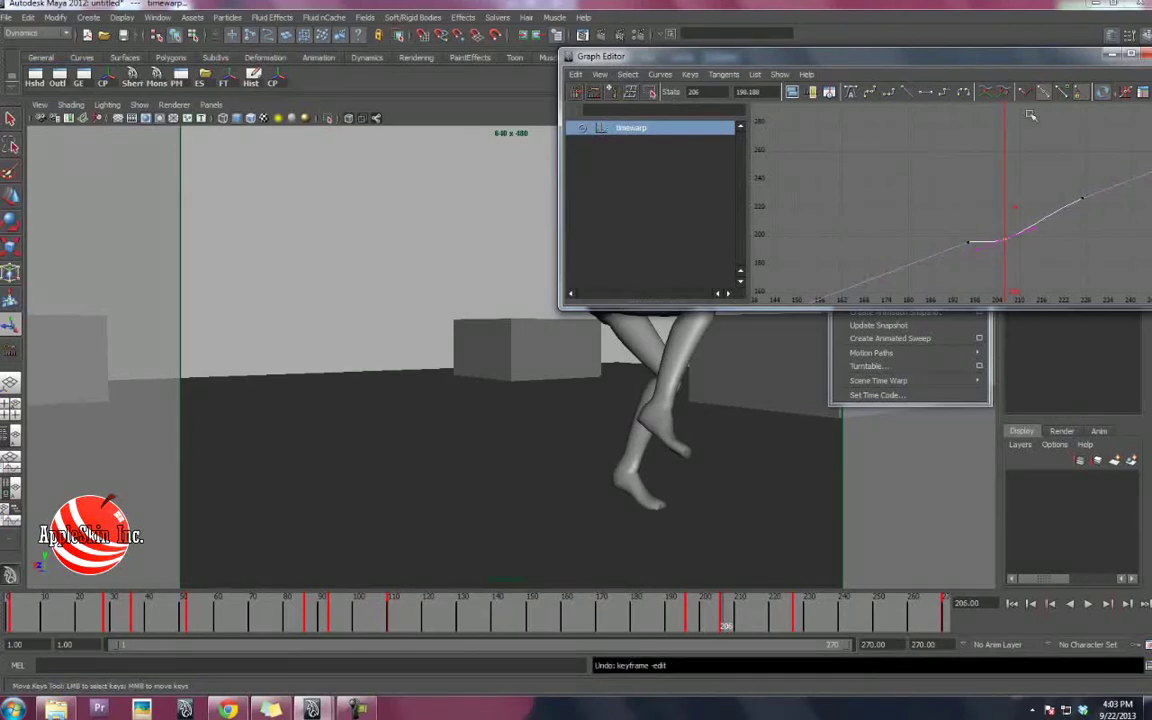
Break the tangents of the frame 206 key, adjust its incoming handle separately, and play back the result.
left_click(1027, 94)
left_click_drag(994, 194, 983, 270)
middle_click_drag(994, 273, 780, 571)
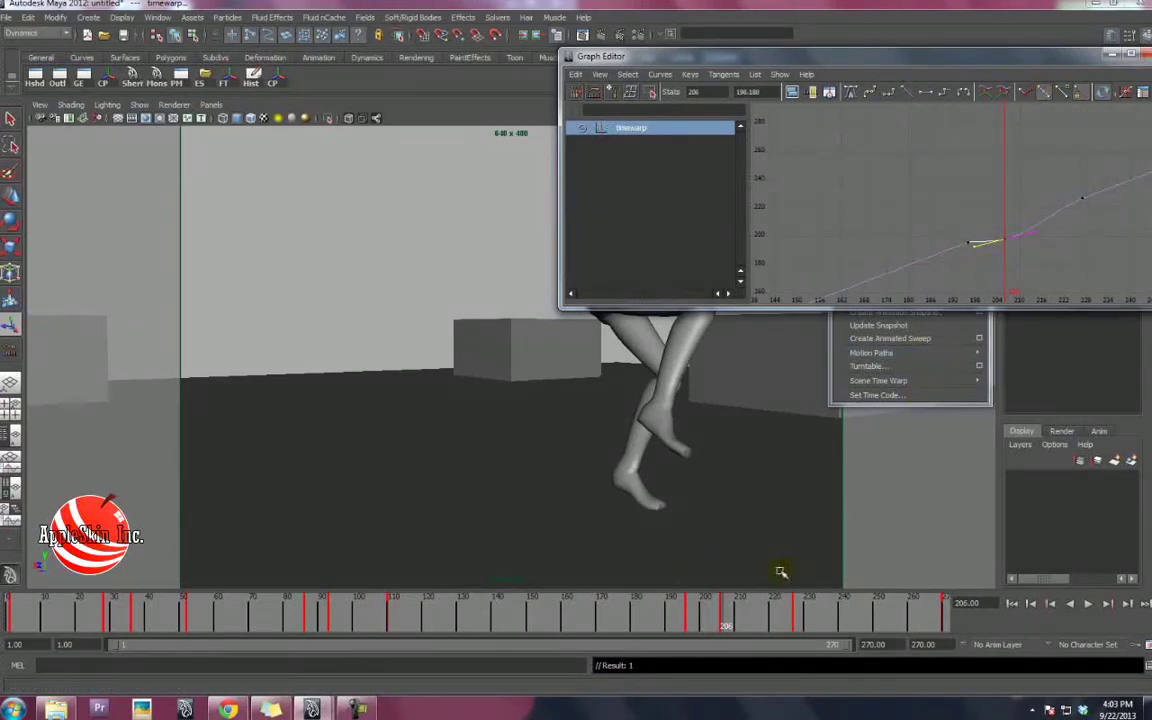
key("alt+v")
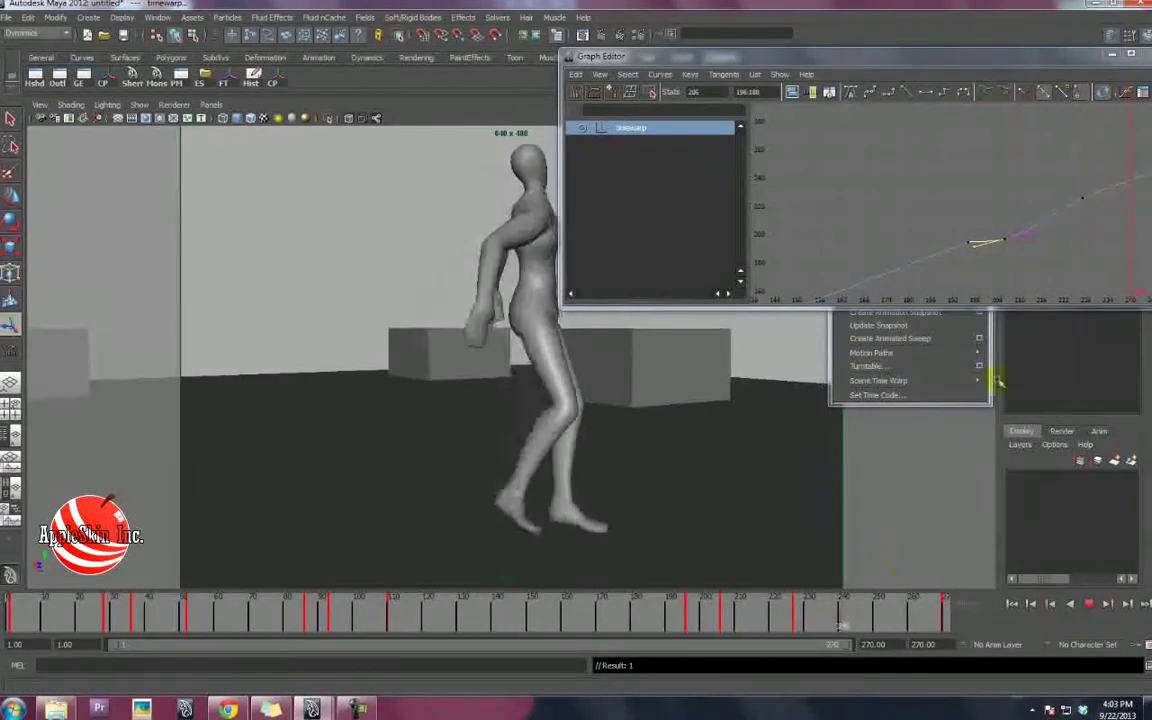
Close the Graph Editor and undo the last curve edits.
left_click(1149, 54)
left_click(362, 229)
key("ctrl+z")
key("ctrl+z")
Play back the animation from its start and scrub through the timeline to frame 112.
left_click(20, 631)
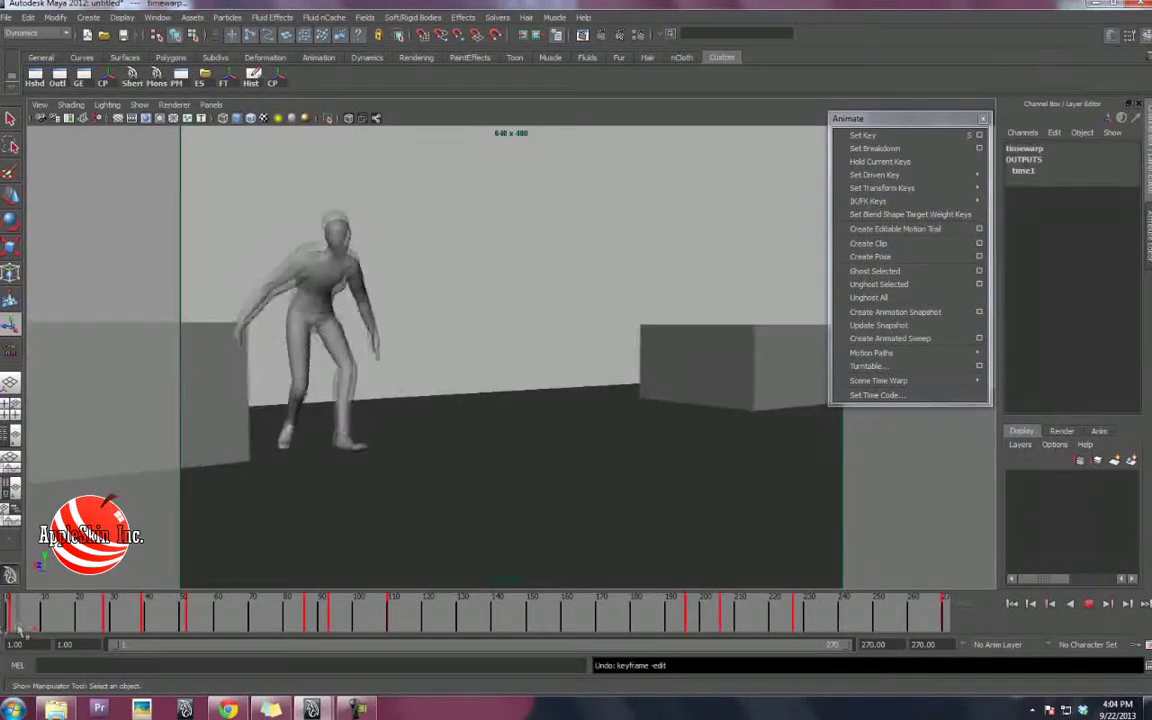
left_click(1090, 605)
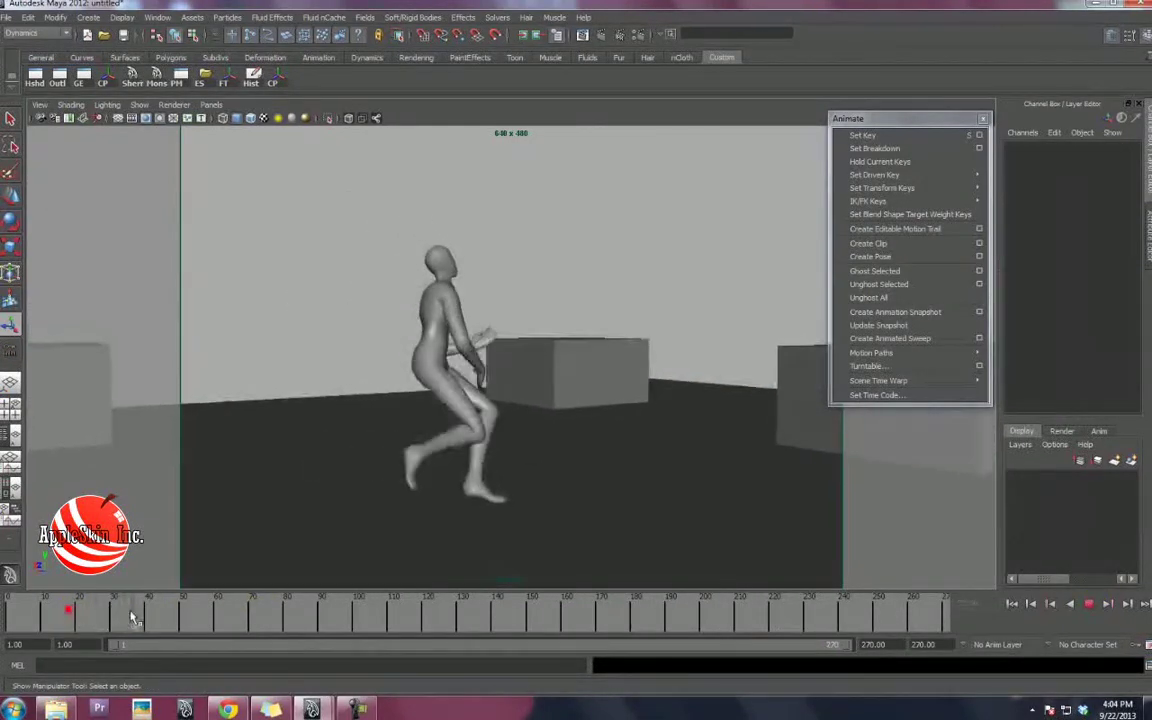
left_click_drag(133, 617, 398, 620)
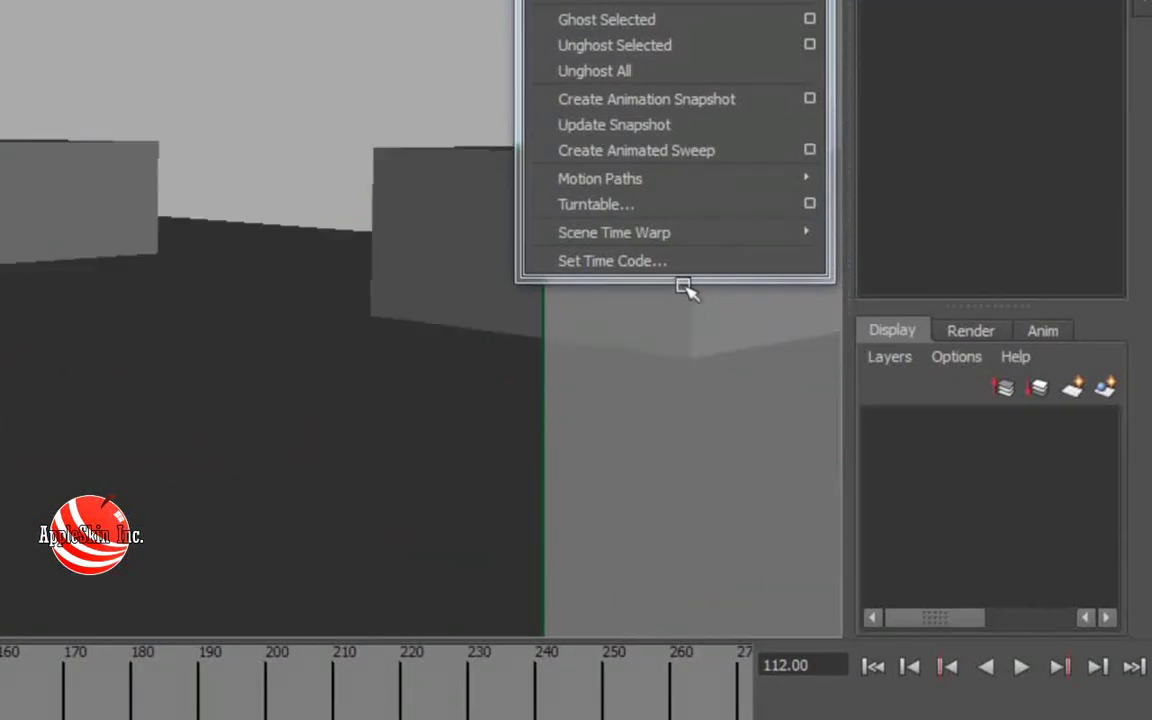
In the Set Time Code options, set the production start time to 5 h 20 m 20 s and enter 270 as the frame.
left_click(620, 262)
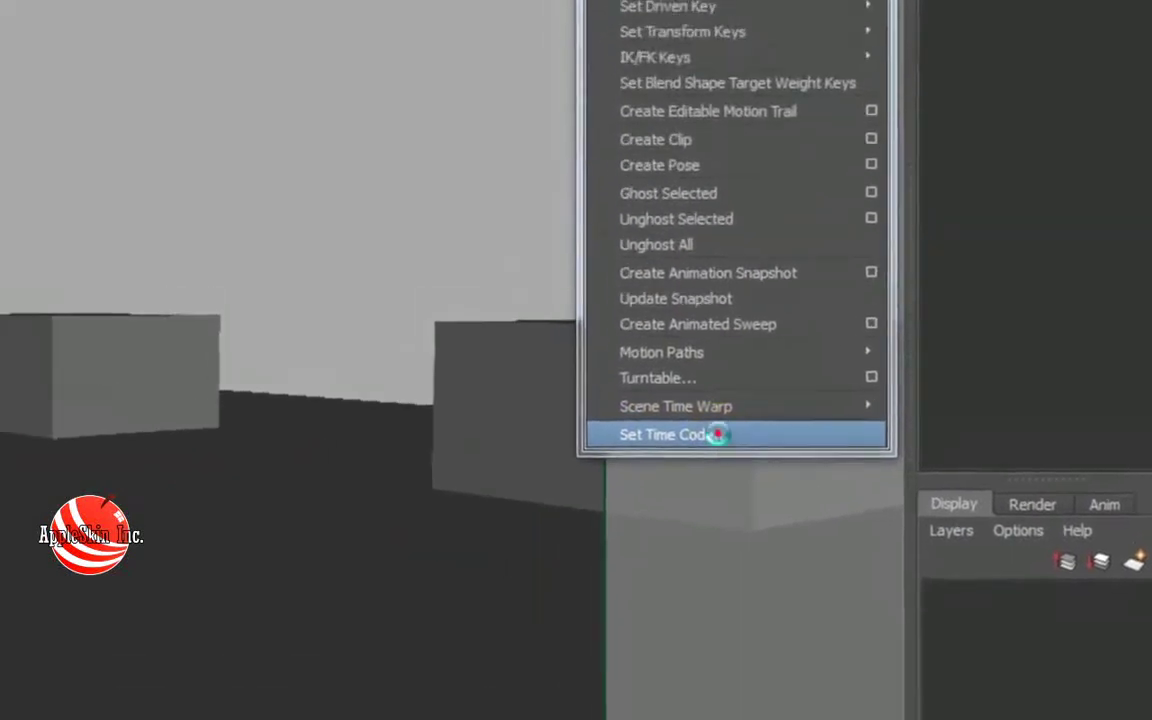
double_click(421, 206)
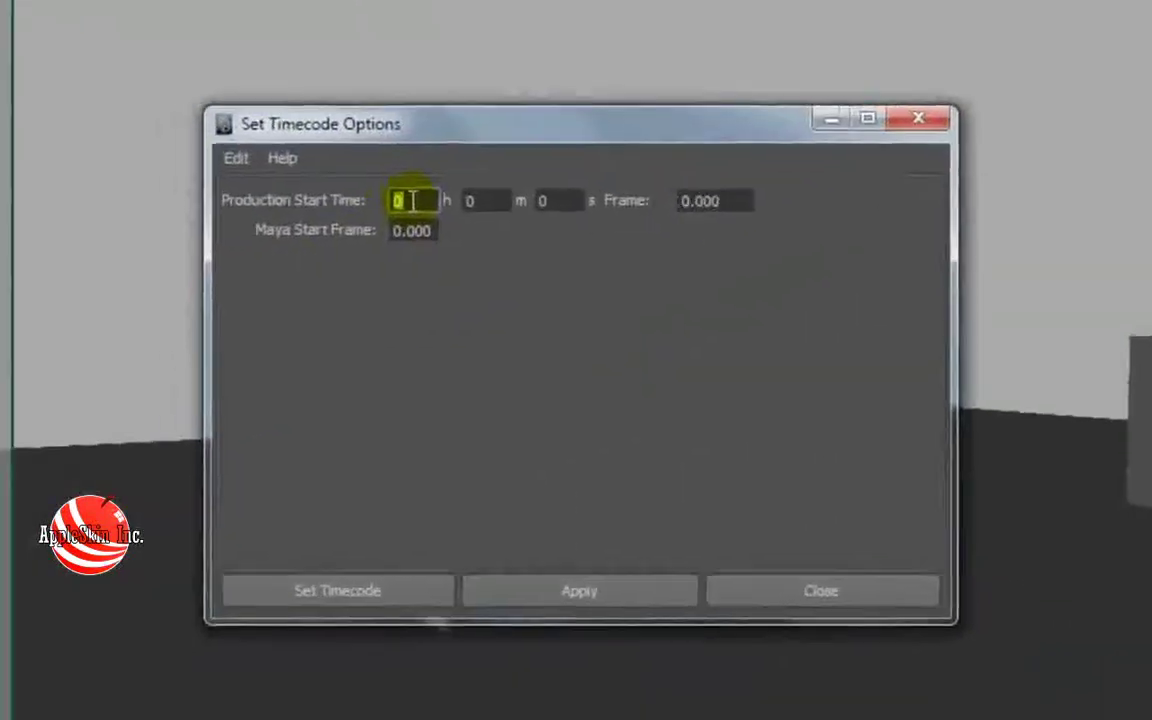
type("5")
double_click(527, 193)
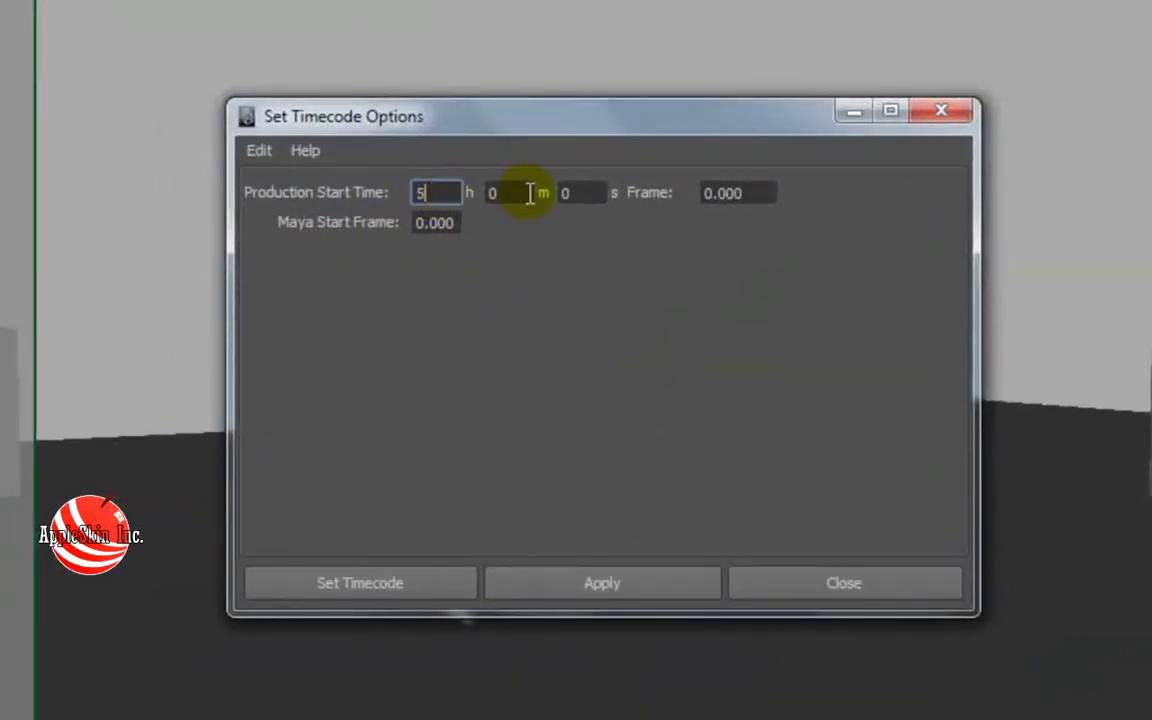
double_click(448, 193)
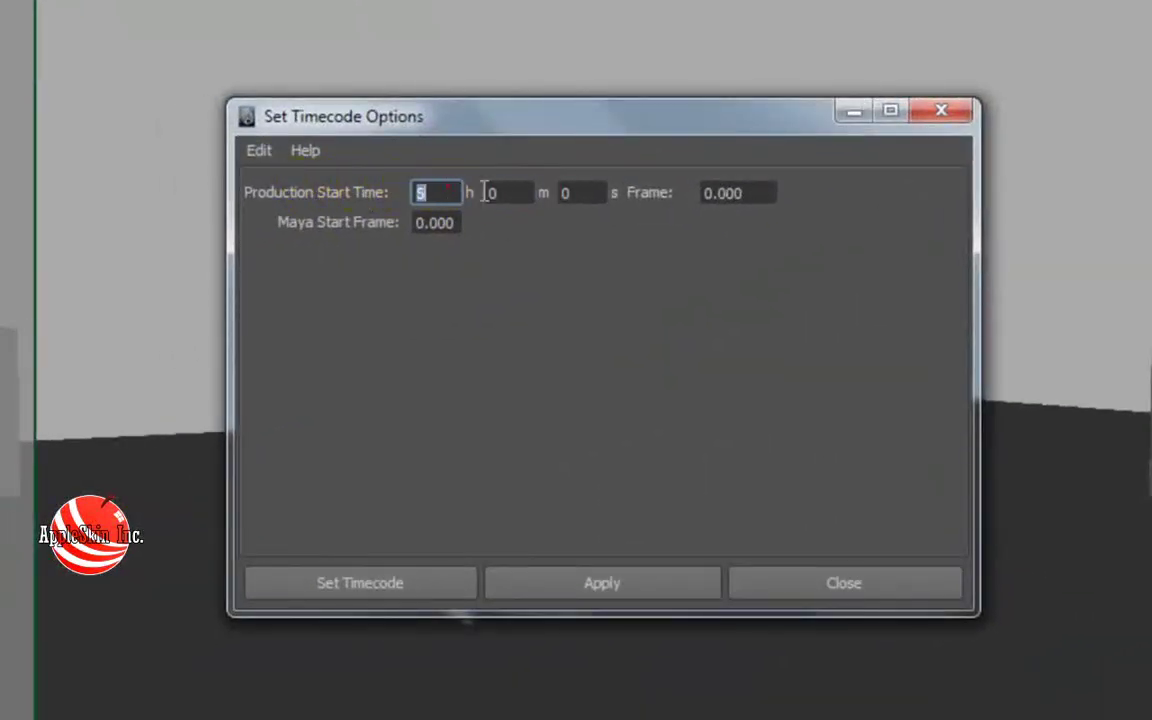
left_click(499, 192)
type("20")
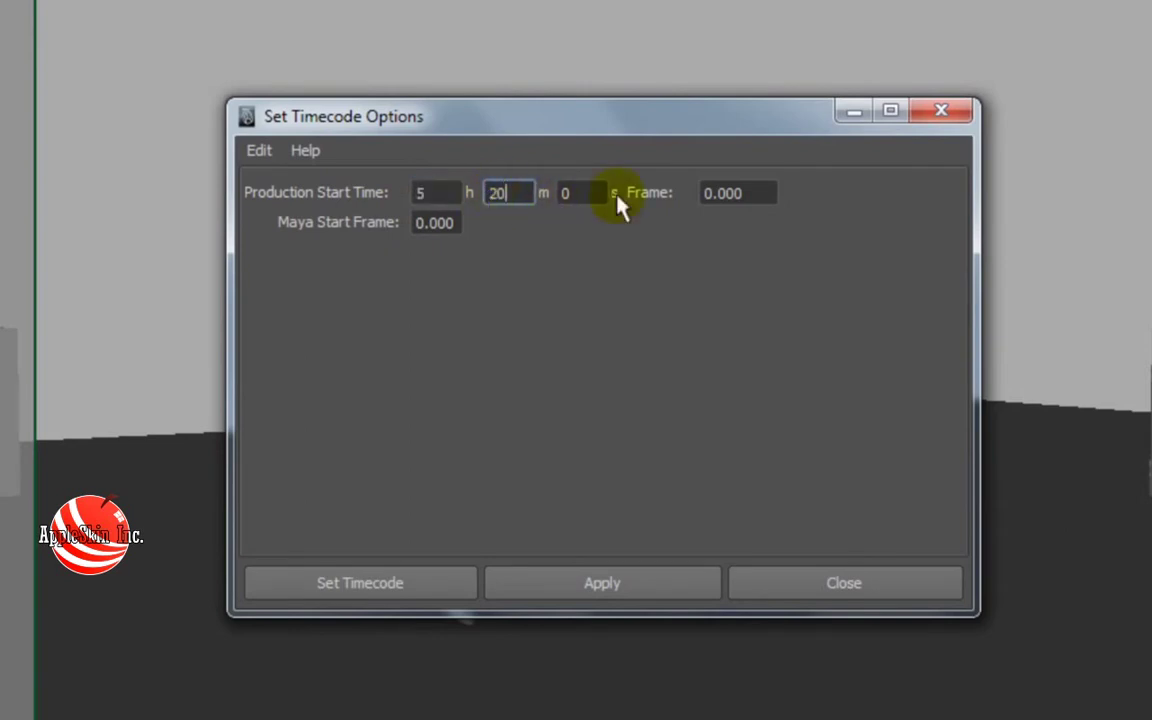
left_click(568, 190)
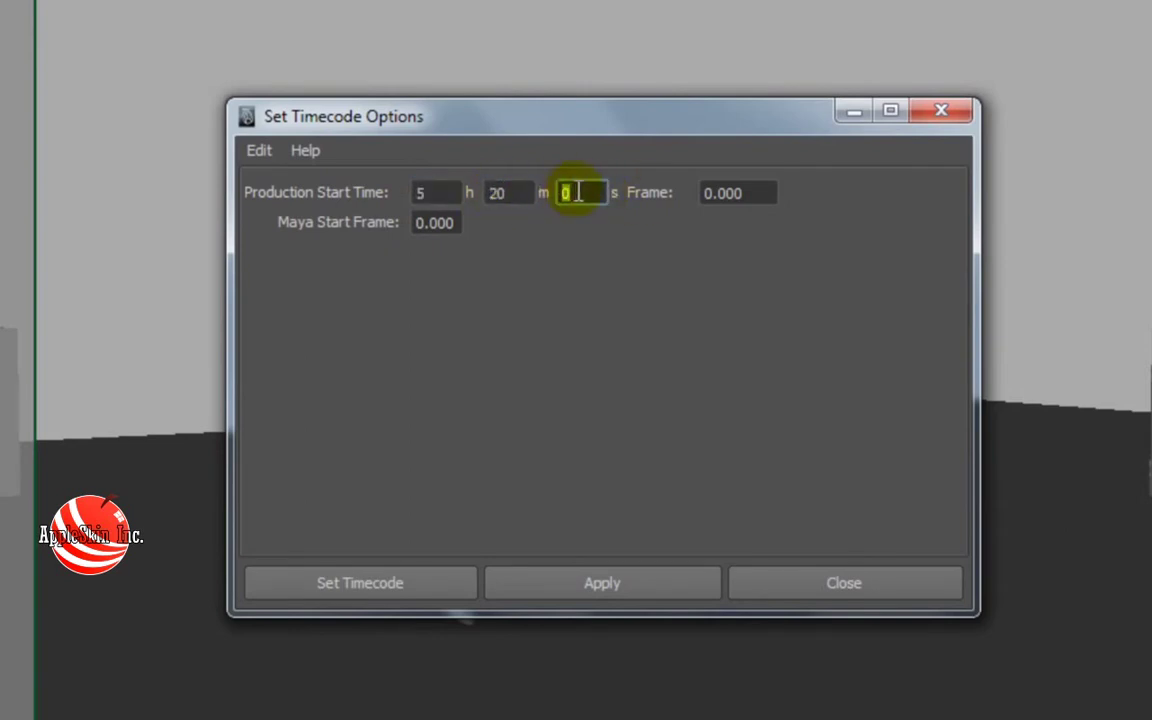
double_click(758, 192)
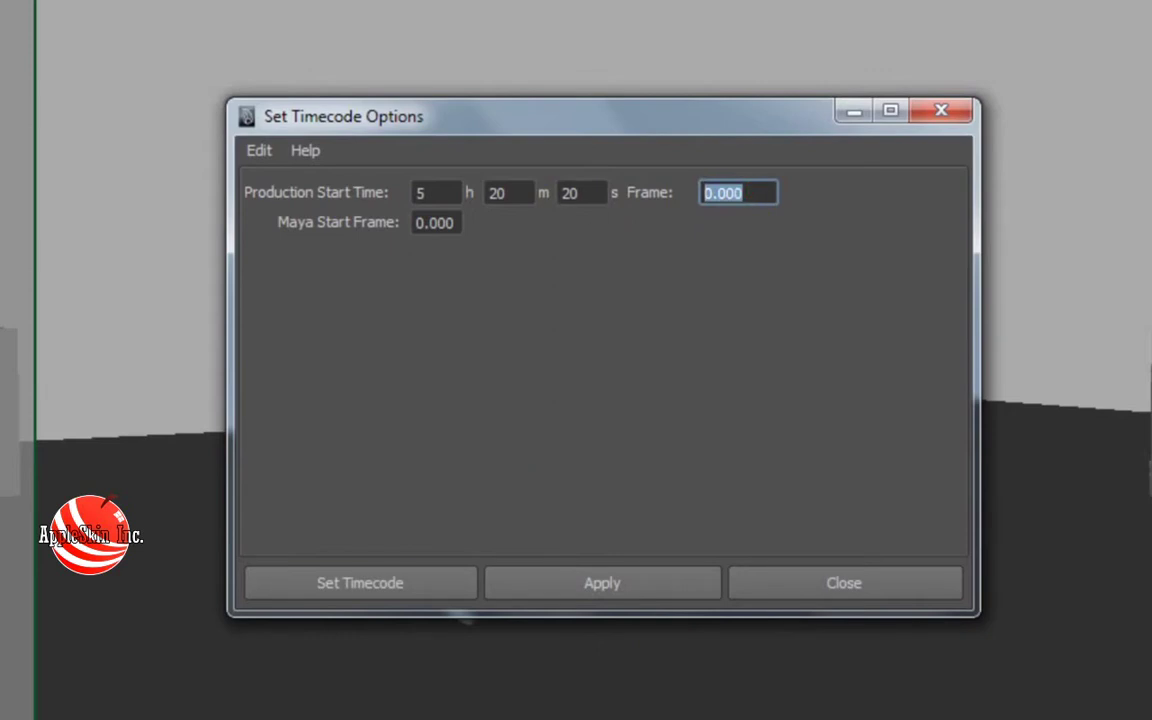
type("270")
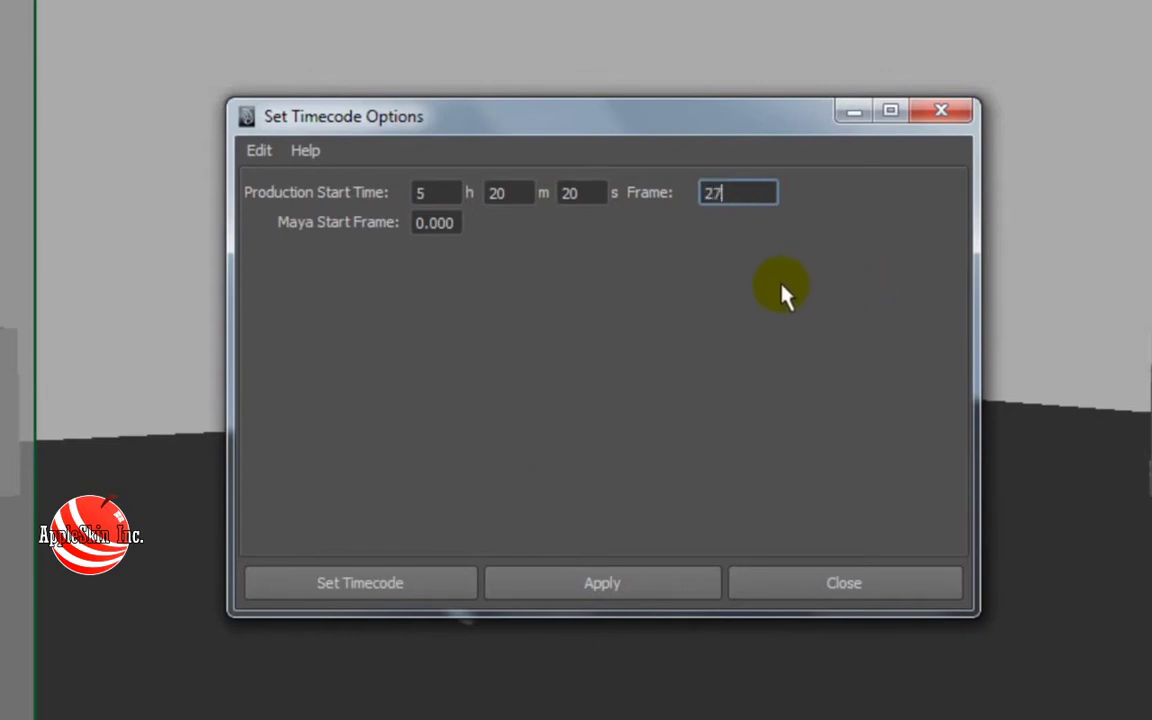
Set the Maya start frame to 1 and apply the timecode.
double_click(437, 224)
key("BackSpace")
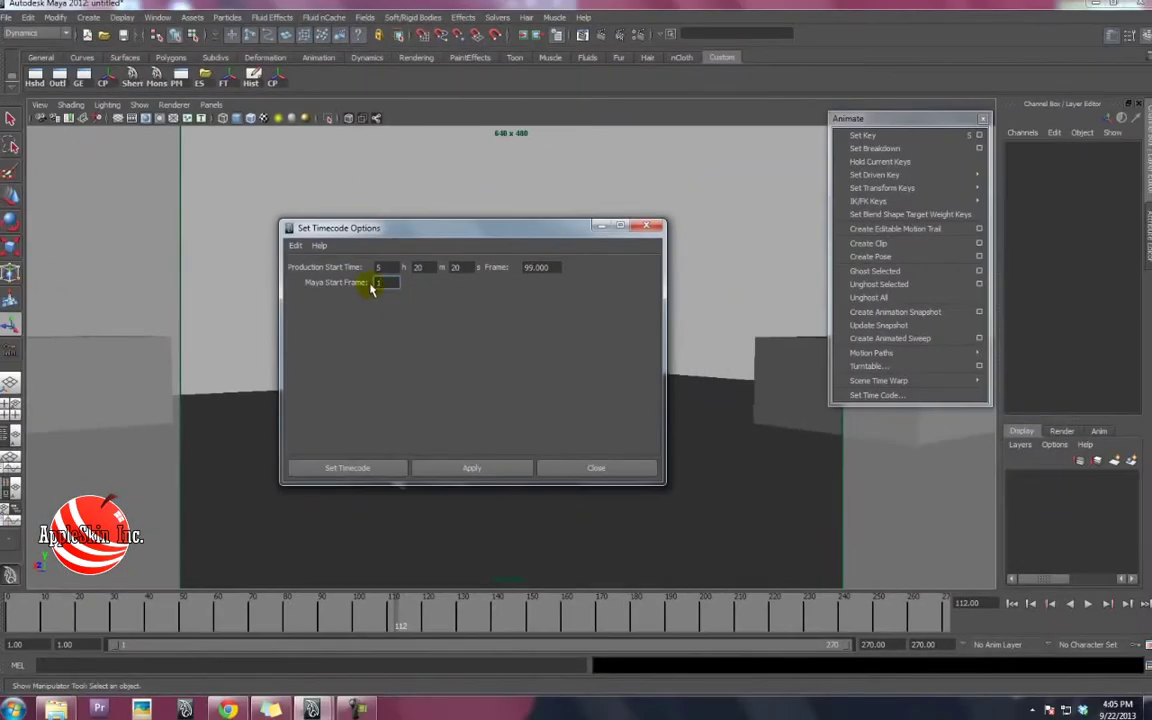
left_click(340, 469)
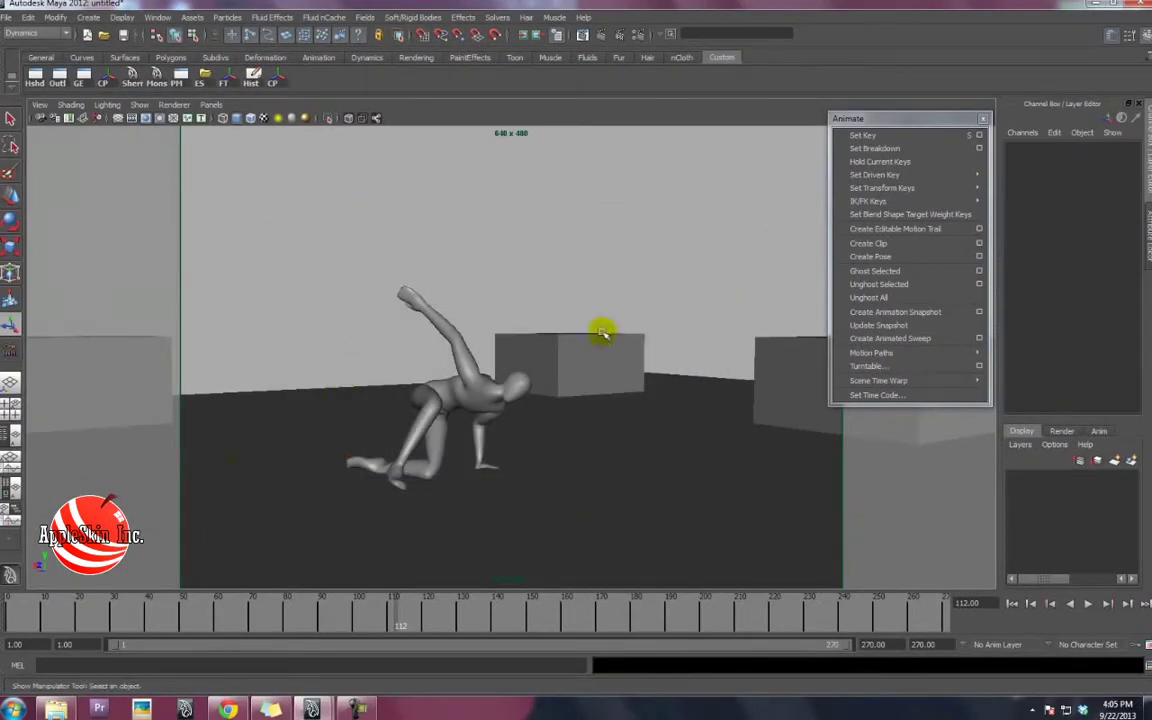
Show the scene timecode in the heads-up display and close the floating Animate menu.
left_click(121, 17)
mouse_move(135, 50)
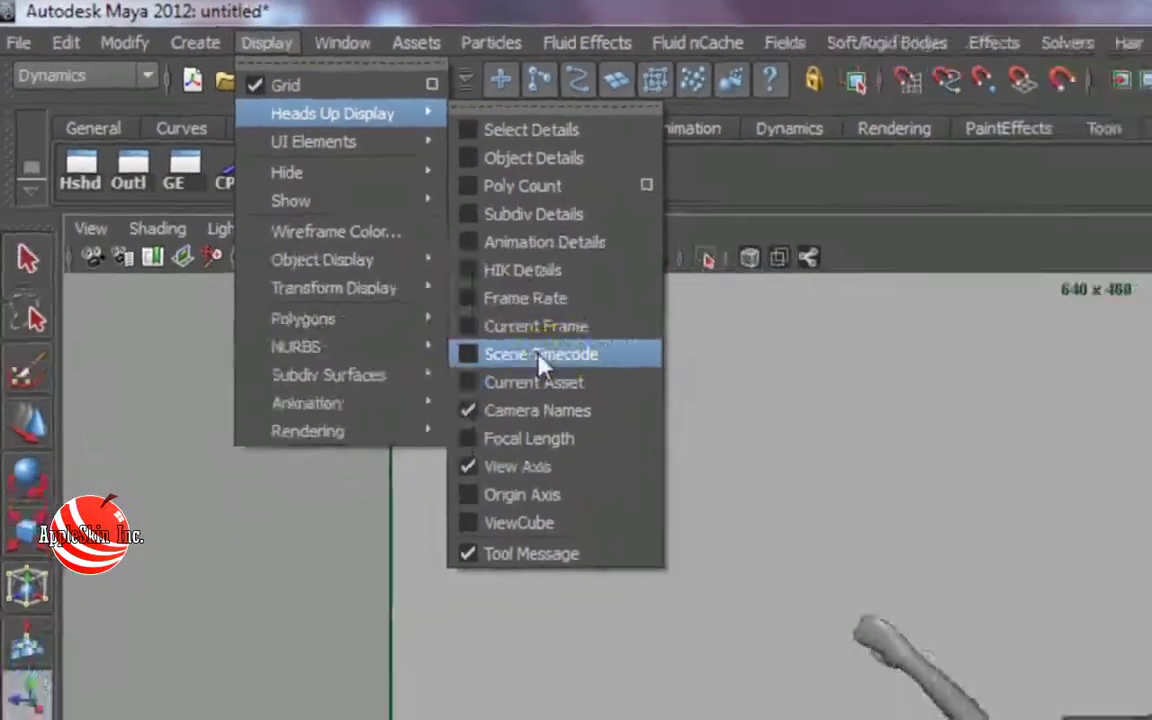
left_click(645, 410)
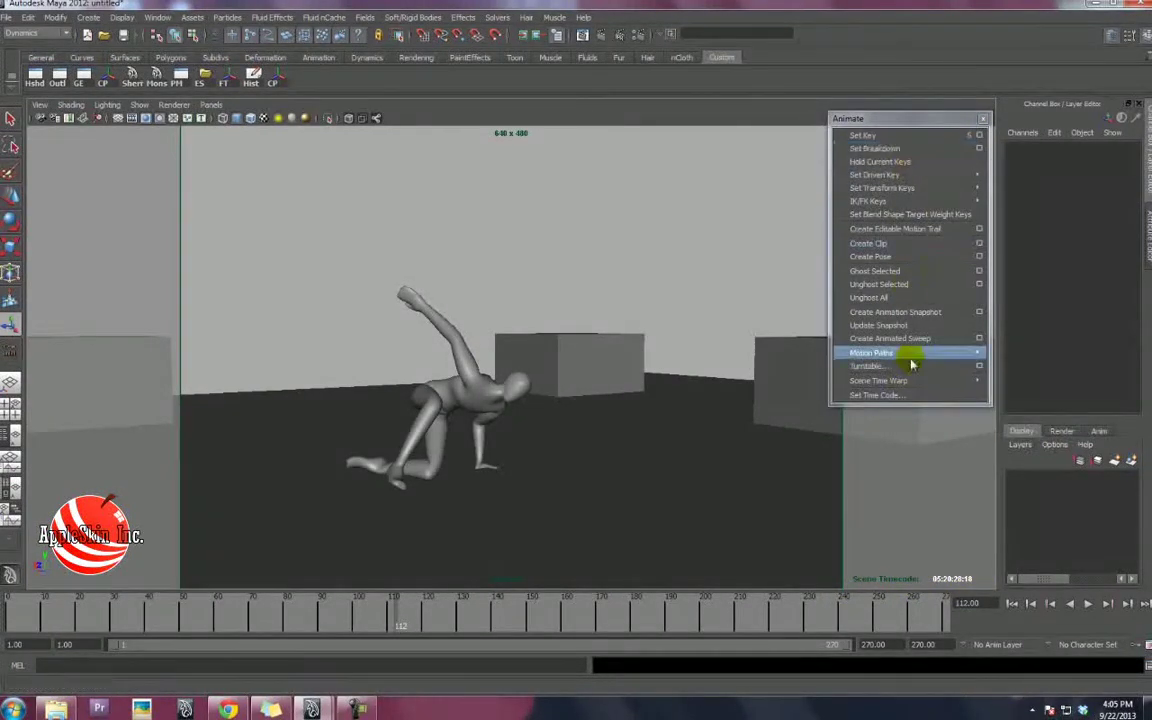
left_click_drag(953, 119, 857, 126)
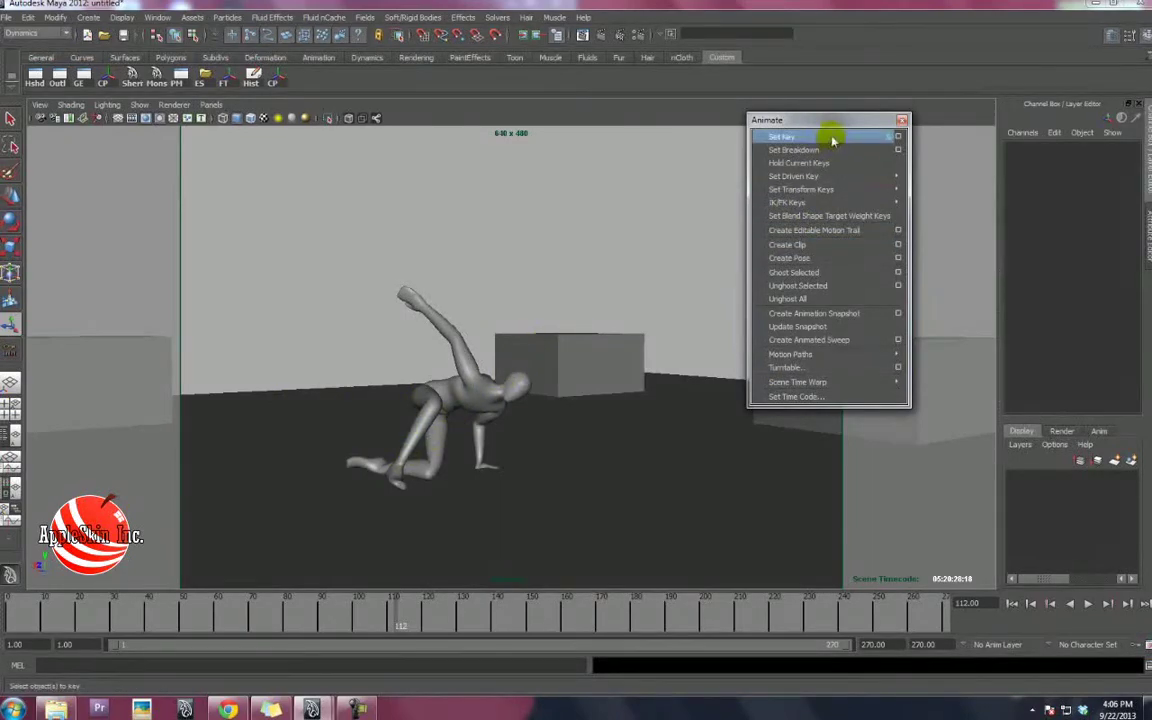
left_click(902, 120)
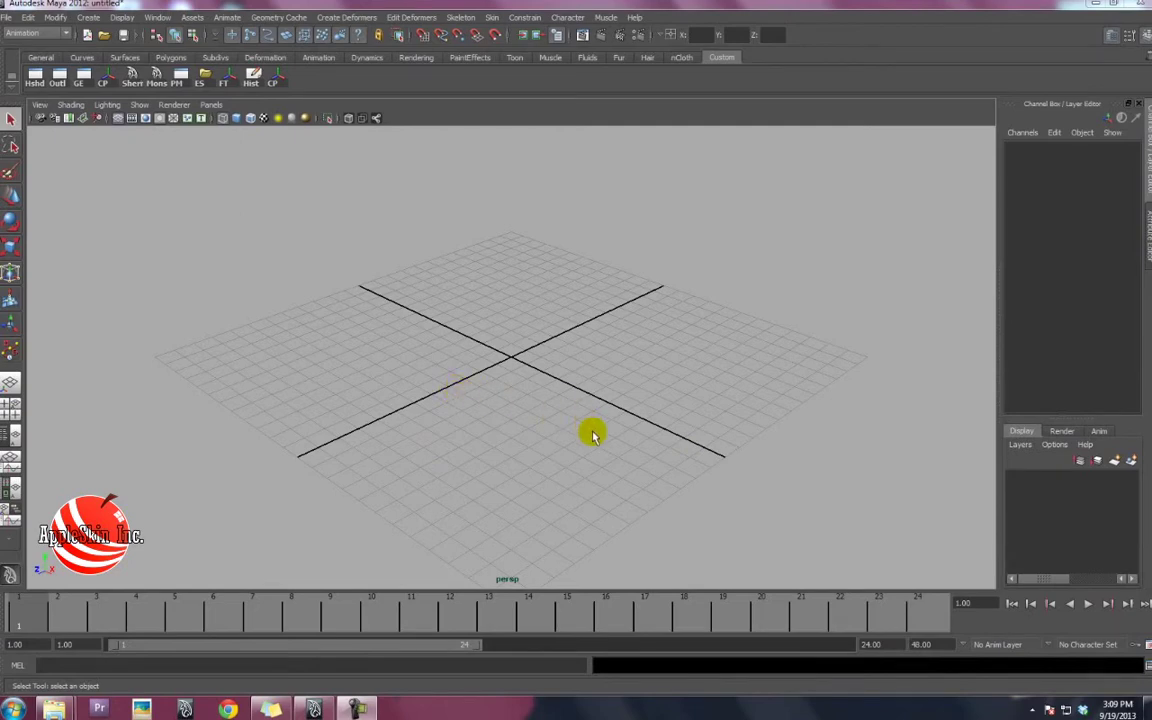
Detach the viewport's renderer choices as a floating window and switch the perspective view to Viewport 2.0.
left_click_drag(589, 429, 568, 444, "alt")
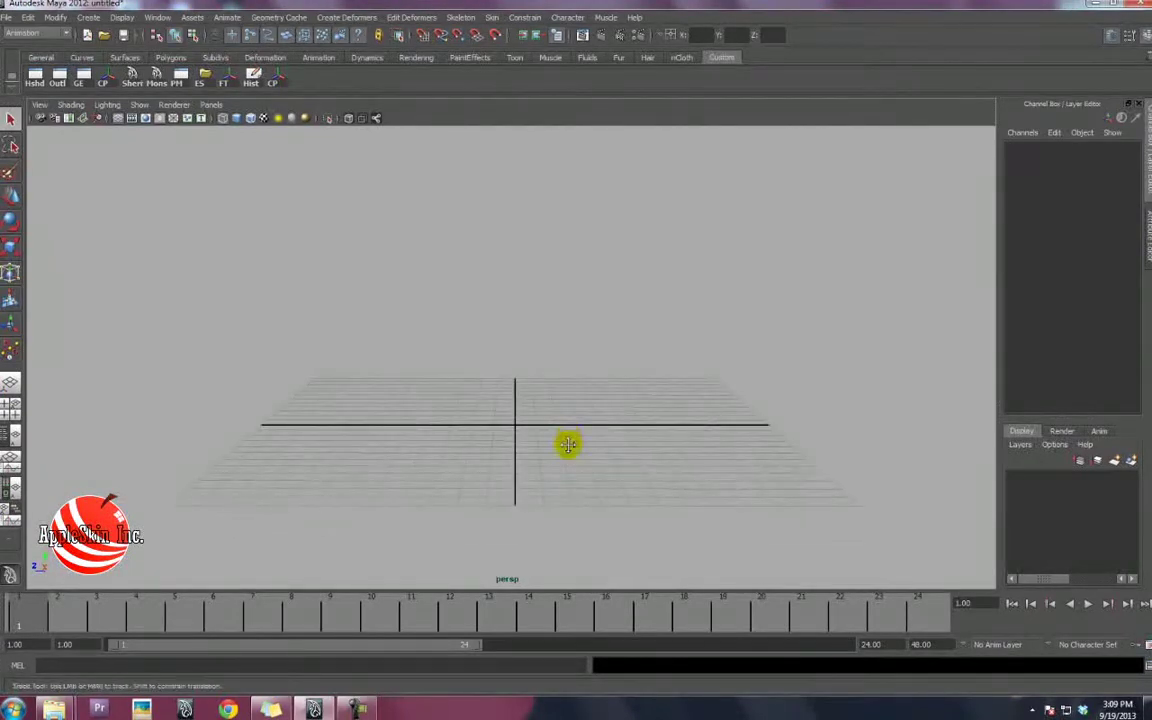
middle_click_drag(568, 444, 569, 470, "alt")
left_click(173, 105)
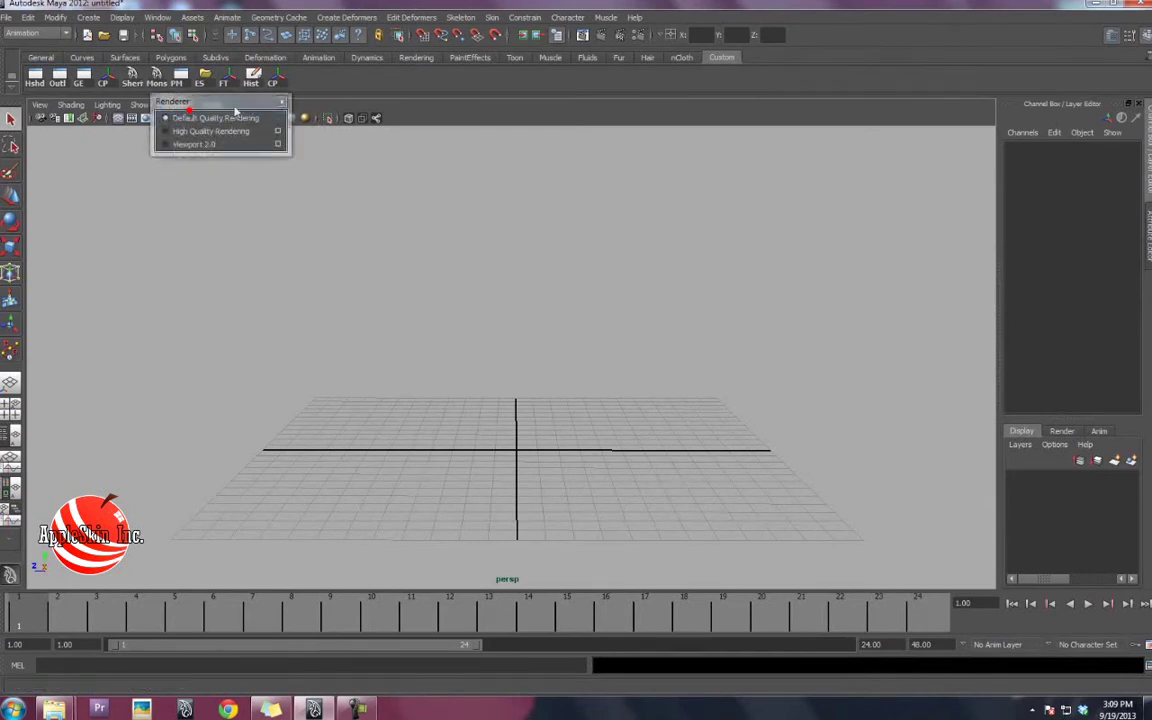
left_click(190, 110)
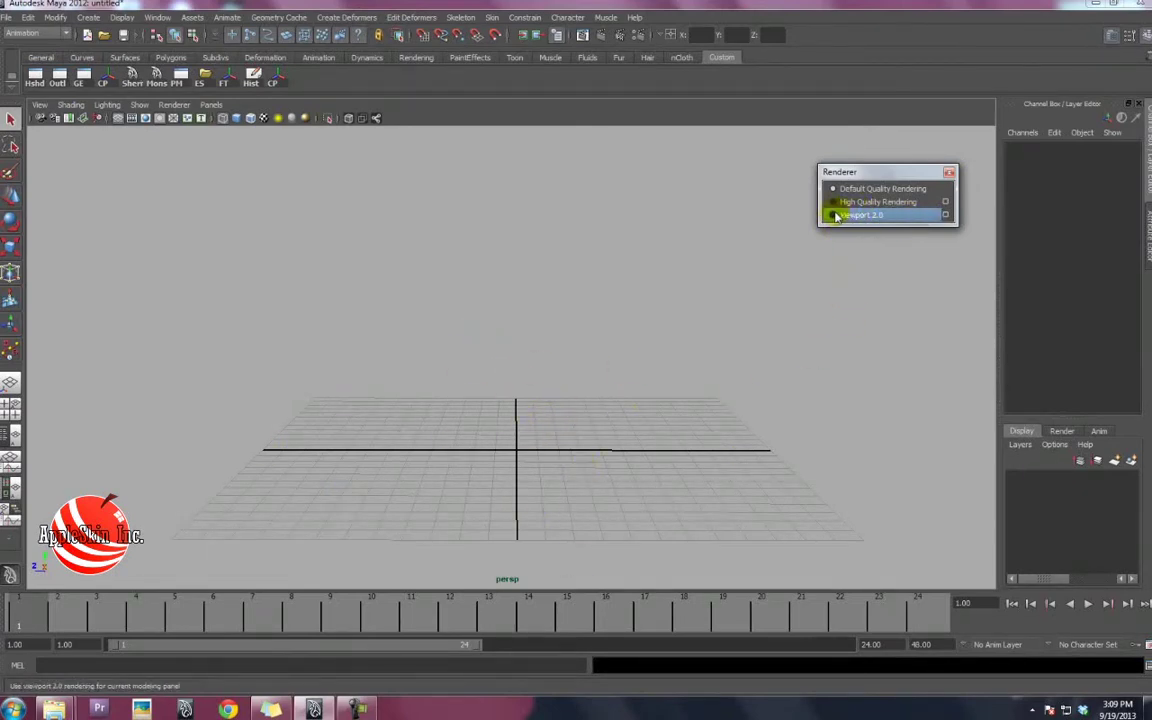
left_click(836, 216)
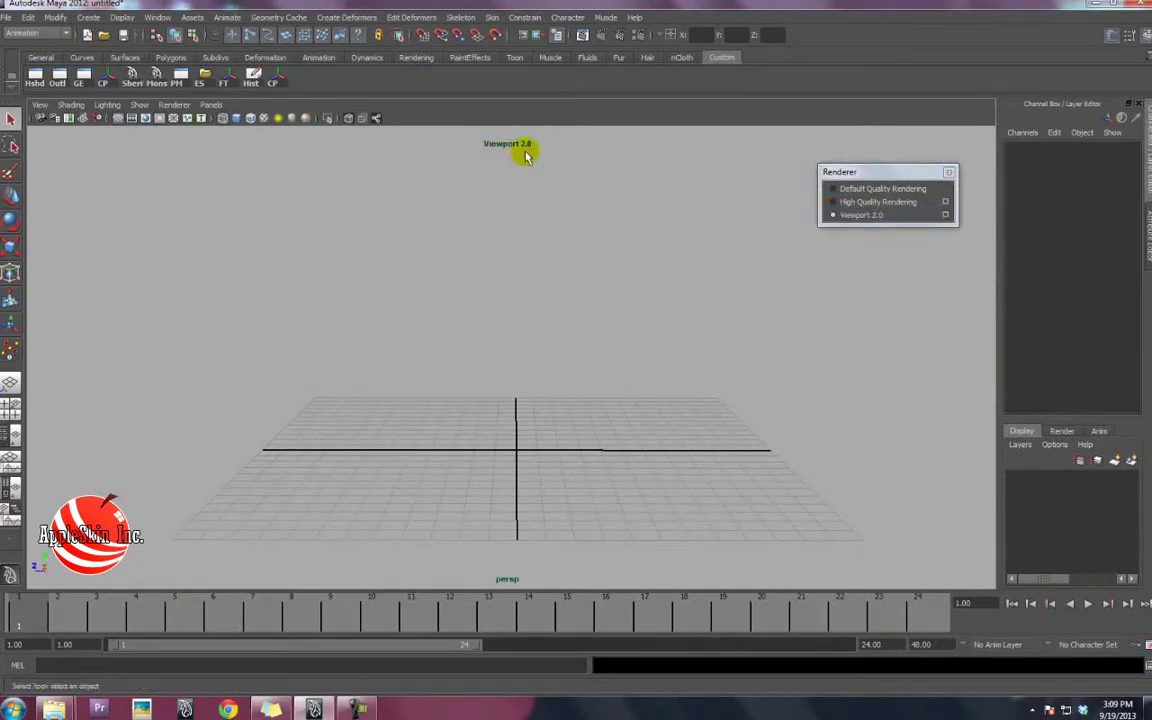
Open the Viewport 2.0 options, move the settings window off the viewport centre and close the floating Renderer window.
left_click_drag(525, 180, 717, 358, "alt")
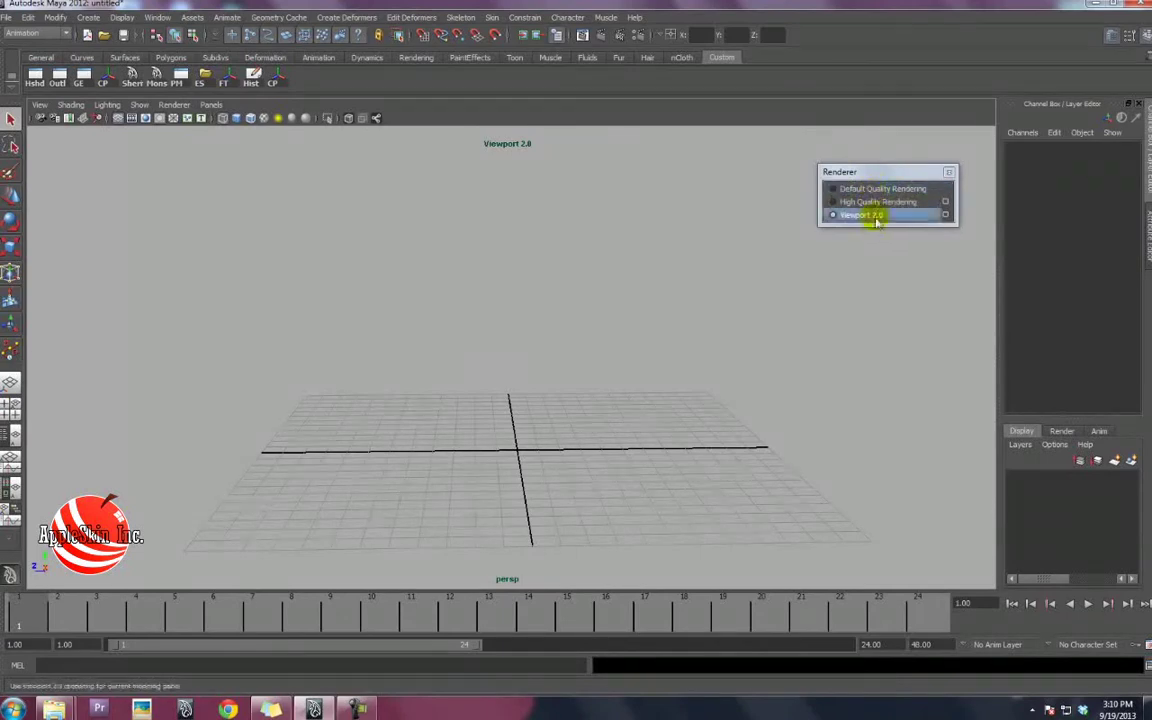
left_click_drag(507, 410, 653, 432, "alt")
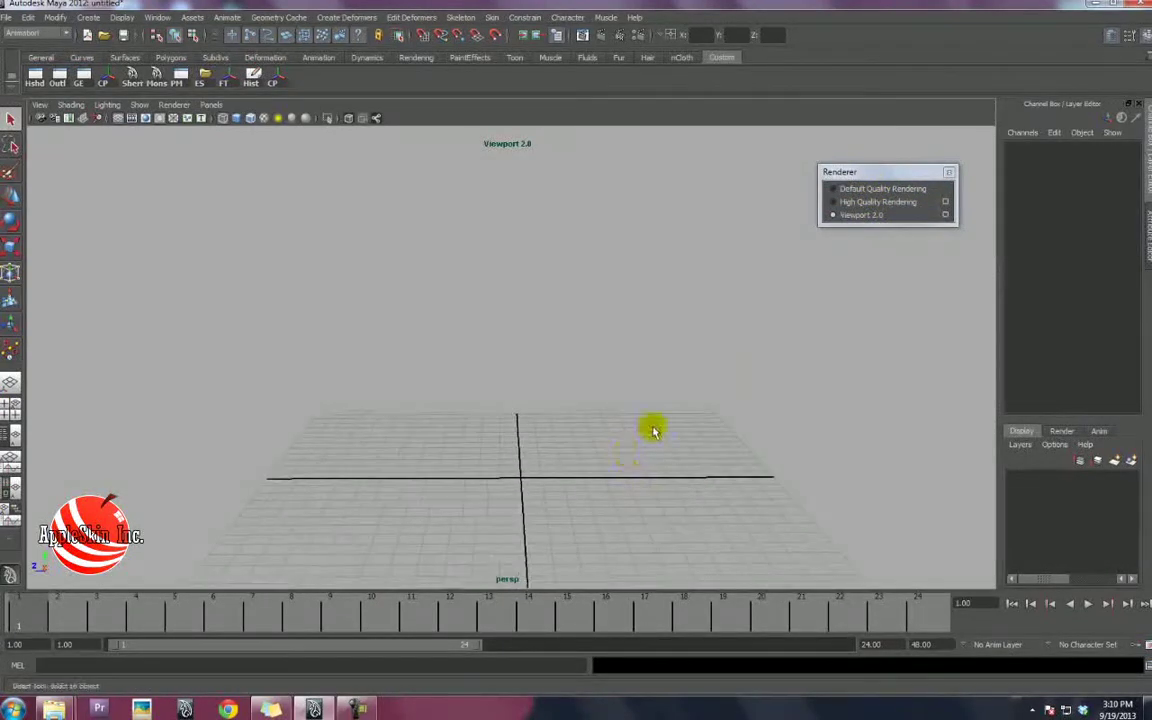
left_click(946, 216)
left_click_drag(500, 229, 894, 83)
left_click(833, 177)
left_click(949, 172)
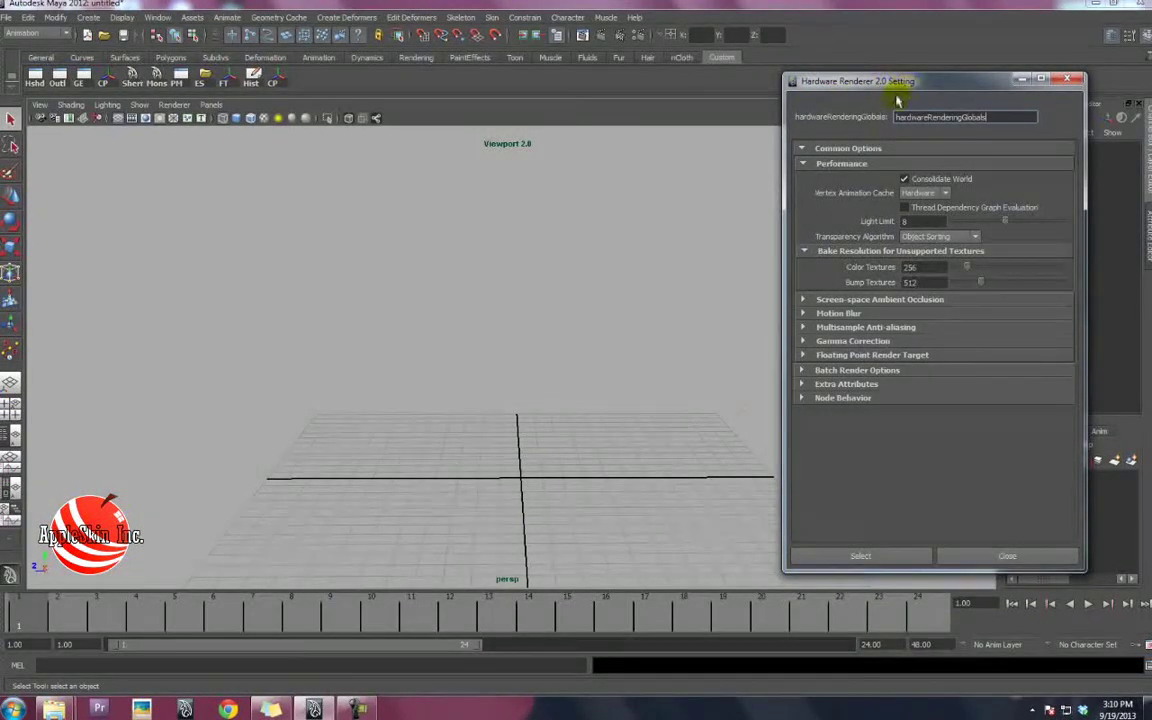
Examine the performance options, light limit and texture bake resolutions in the Hardware Renderer 2.0 settings.
left_click_drag(568, 393, 244, 455, "alt")
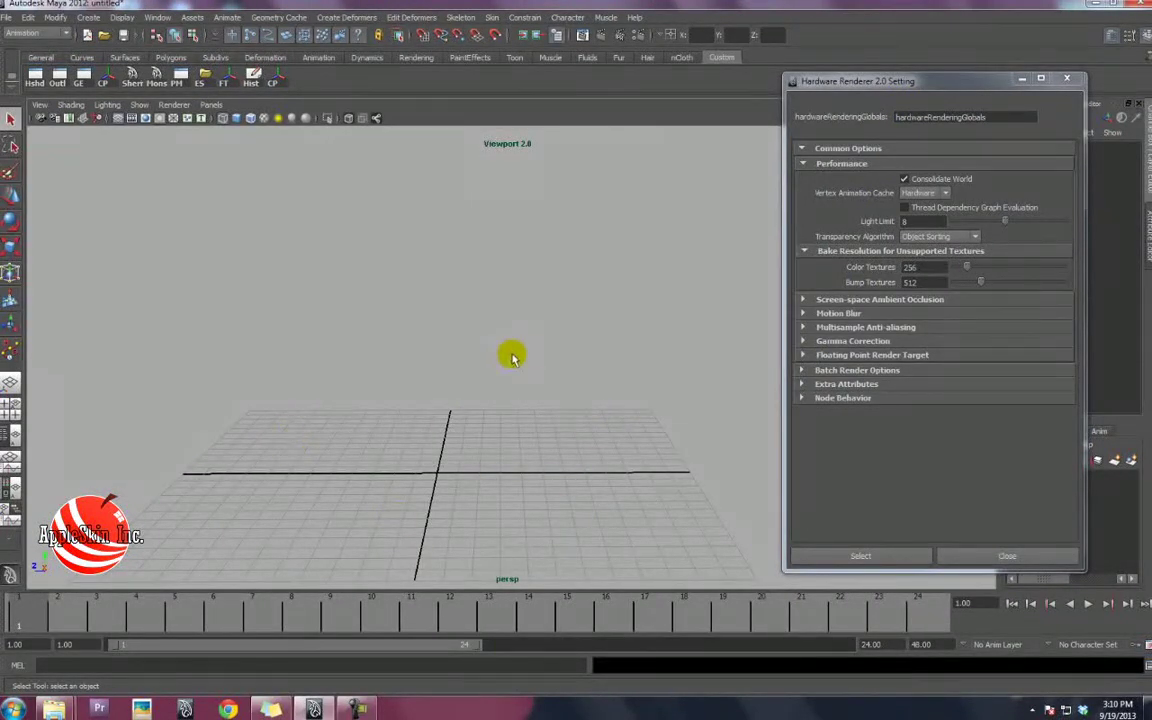
middle_click_drag(512, 359, 514, 354, "alt")
middle_click_drag(420, 424, 439, 421, "alt")
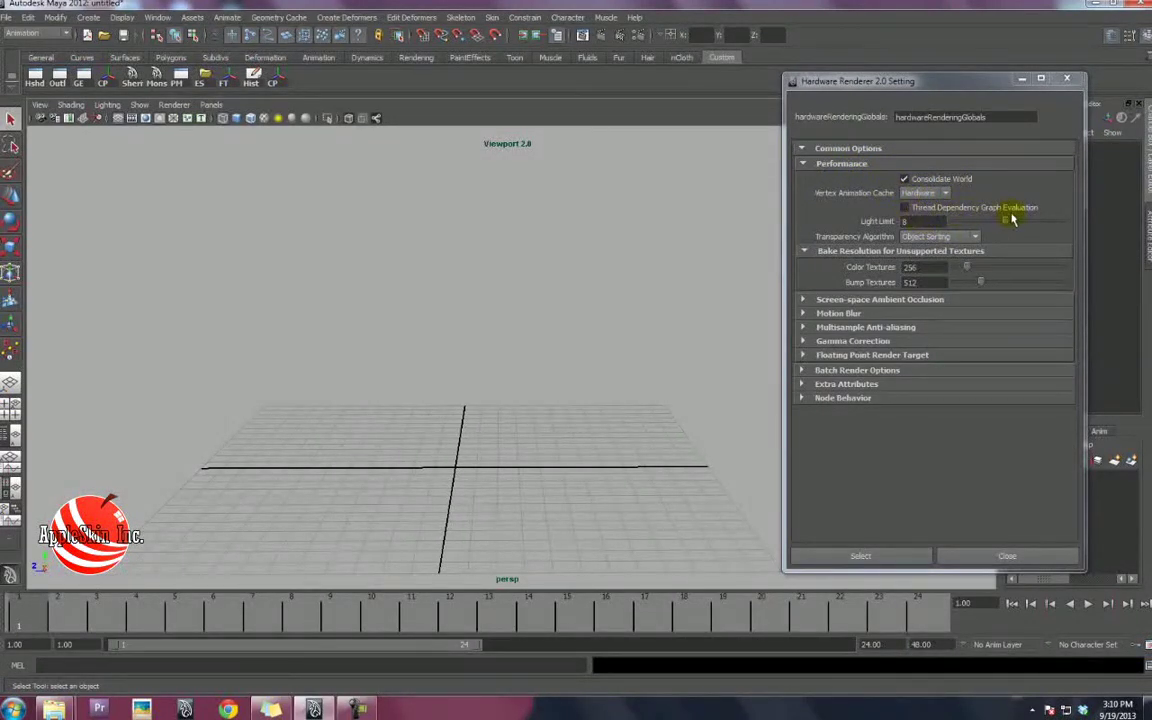
left_click(920, 221)
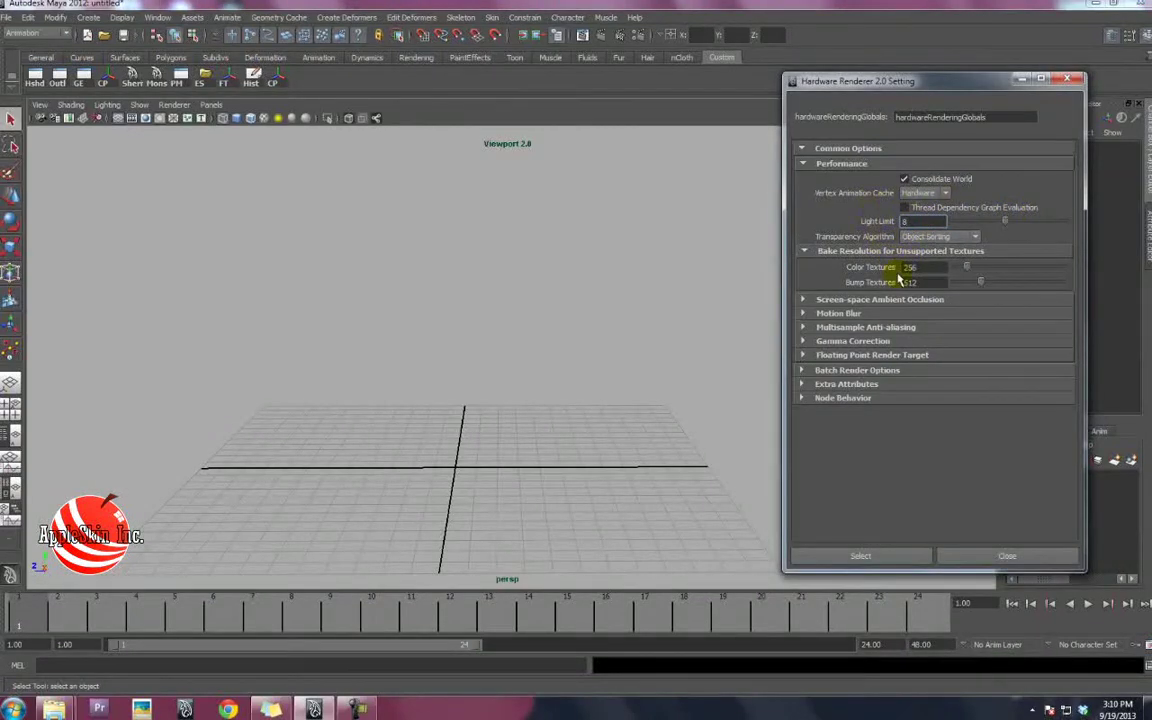
left_click_drag(313, 298, 520, 398, "alt")
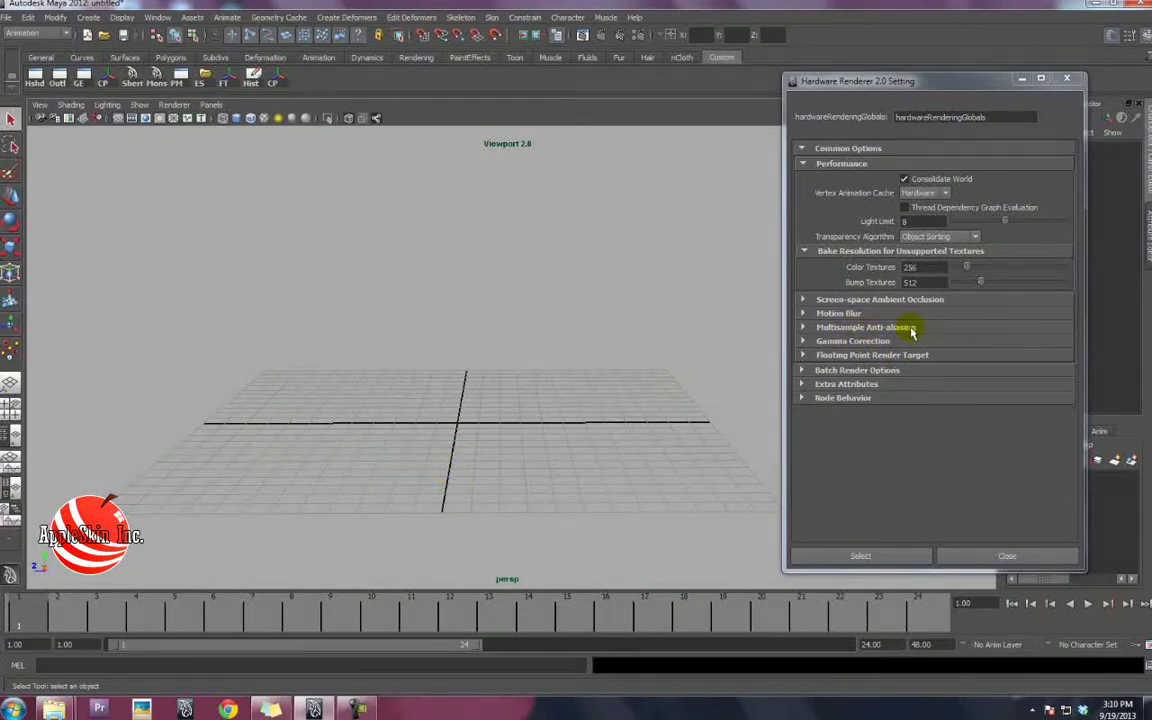
left_click_drag(493, 422, 490, 460, "alt")
key("alt+v")
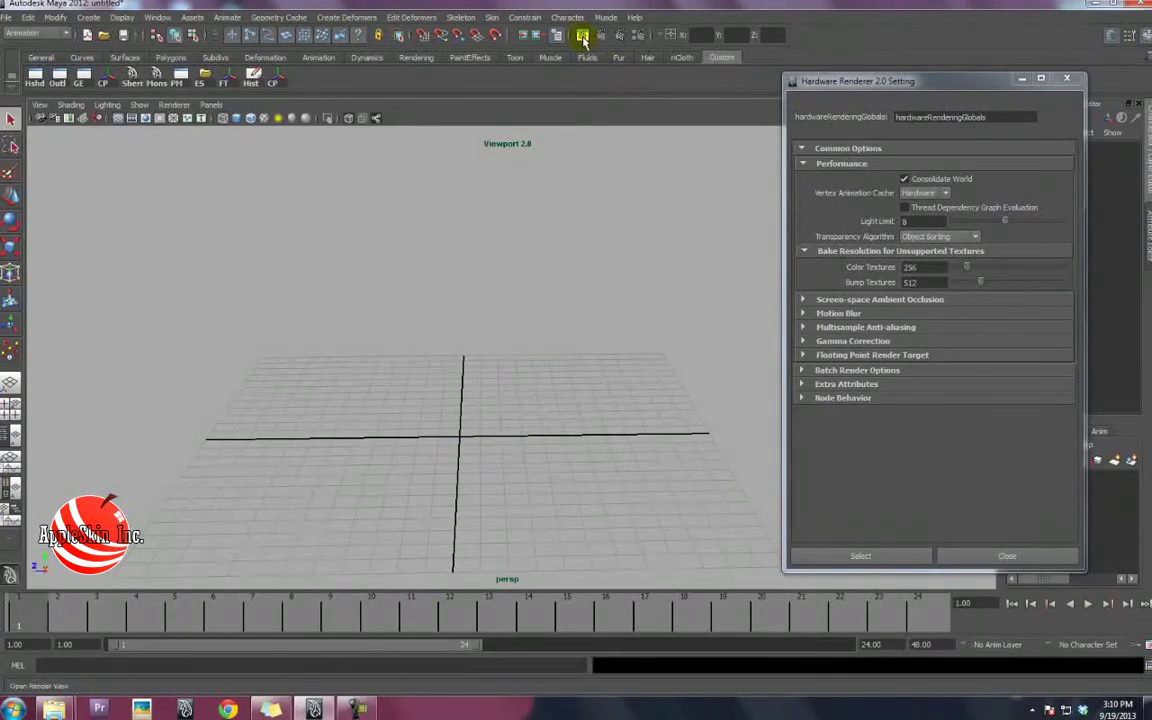
left_click_drag(530, 321, 475, 444, "alt")
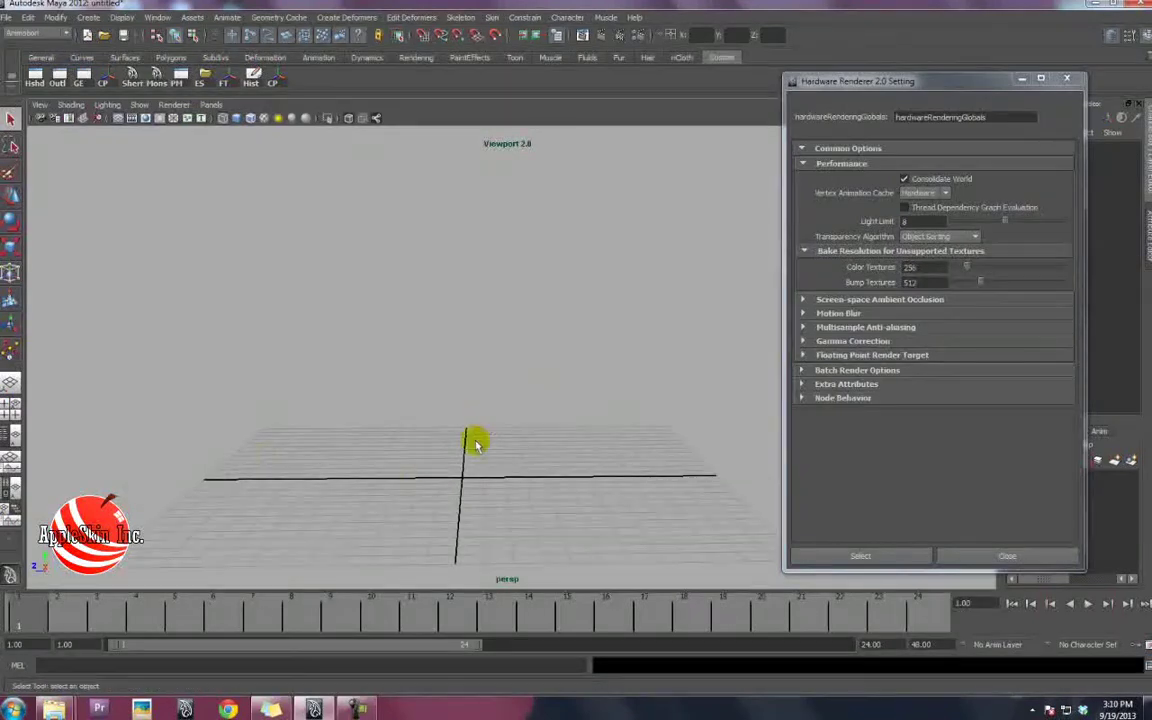
left_click_drag(613, 459, 432, 424, "alt")
Create a polygon plane at the origin and scale it uniformly to about 34.8, beyond the edges of the grid.
left_click(160, 17)
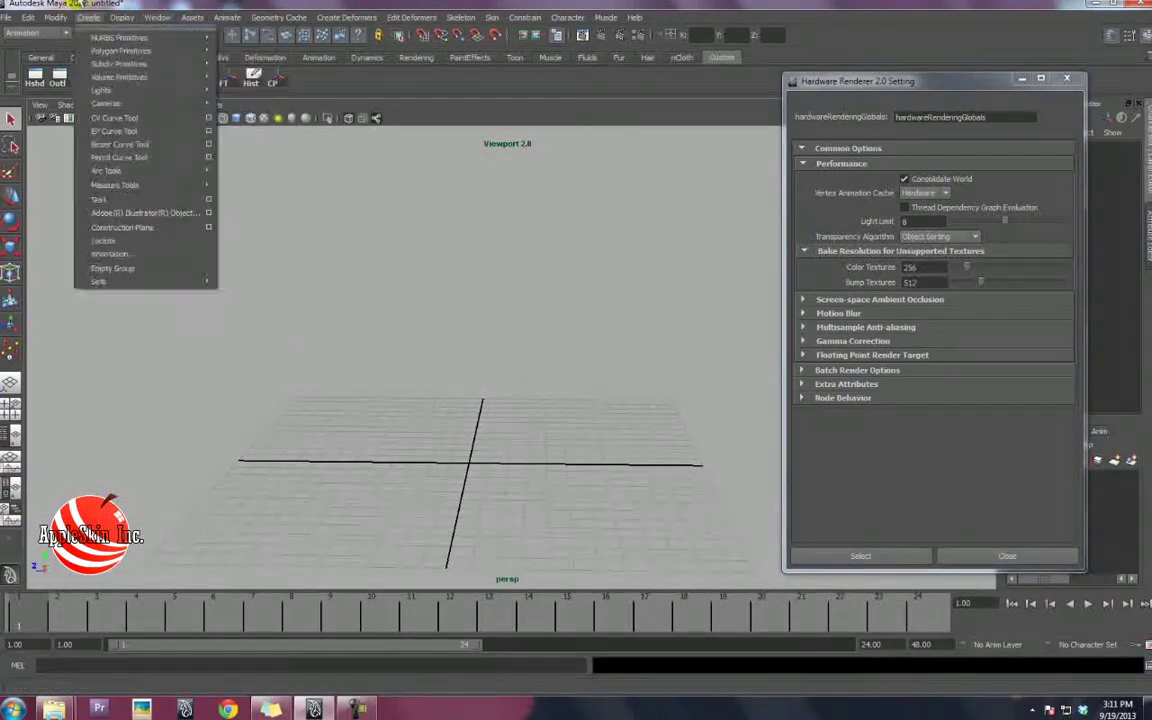
mouse_move(102, 57)
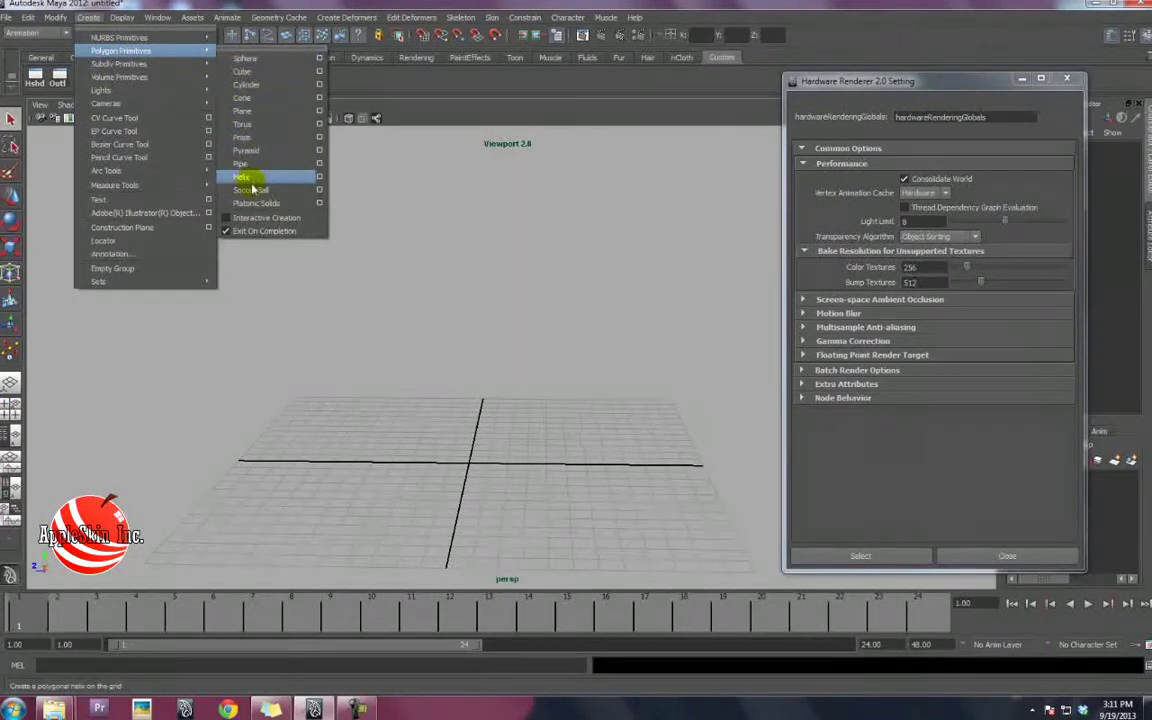
left_click(249, 112)
left_click_drag(470, 461, 818, 478)
middle_click_drag(475, 435, 500, 388, "alt")
right_click_drag(500, 388, 473, 401, "alt")
left_click(466, 270)
left_click(503, 402)
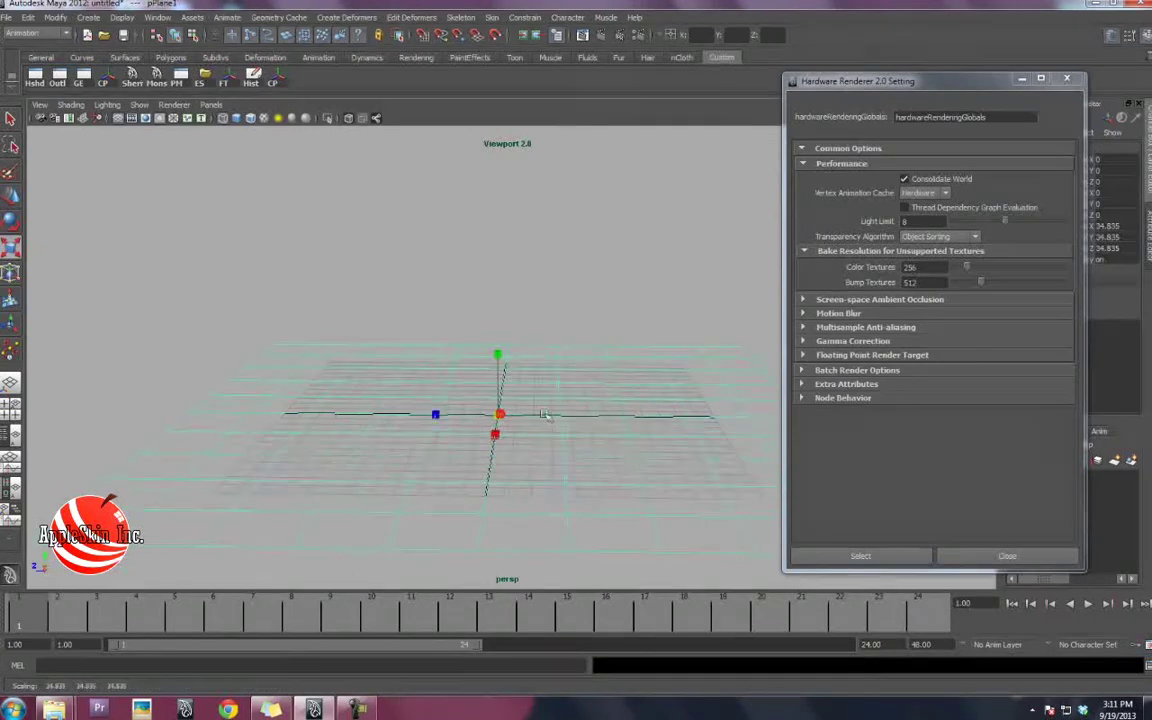
left_click_drag(542, 414, 514, 424, "alt")
middle_click_drag(514, 424, 506, 414, "alt")
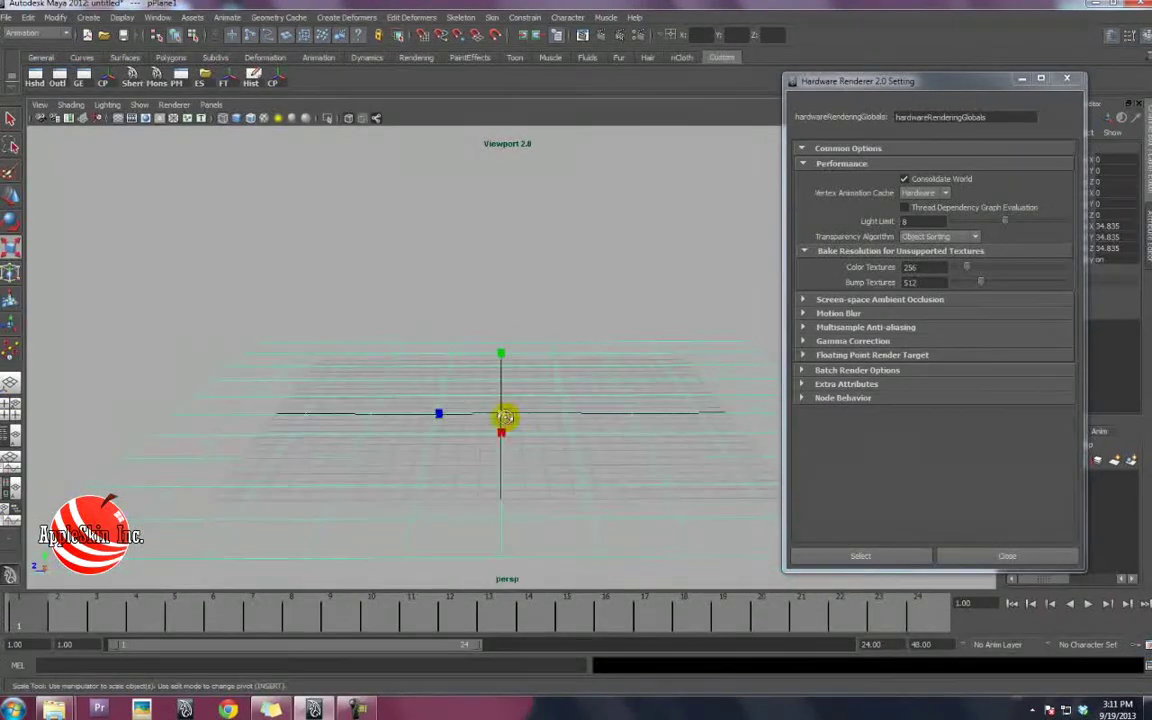
left_click_drag(506, 414, 505, 418, "alt")
Open Windows Task Manager's performance graphs, then shrink the window and place it clear of the viewport.
right_click(558, 705)
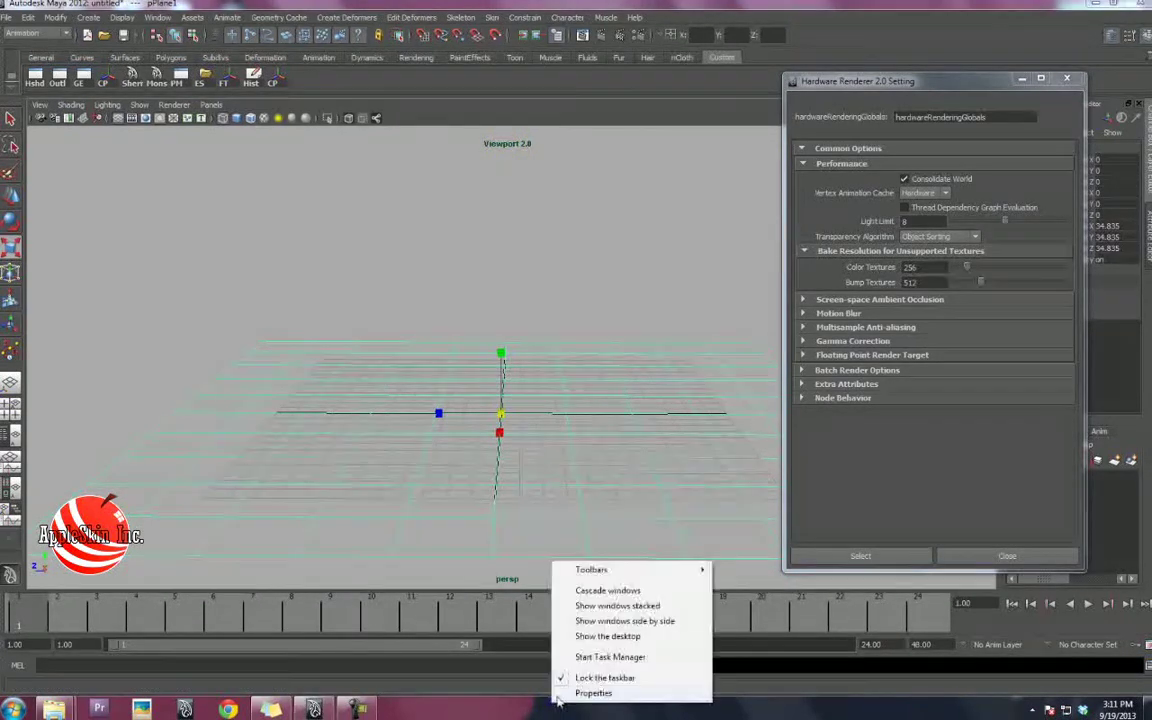
left_click(588, 664)
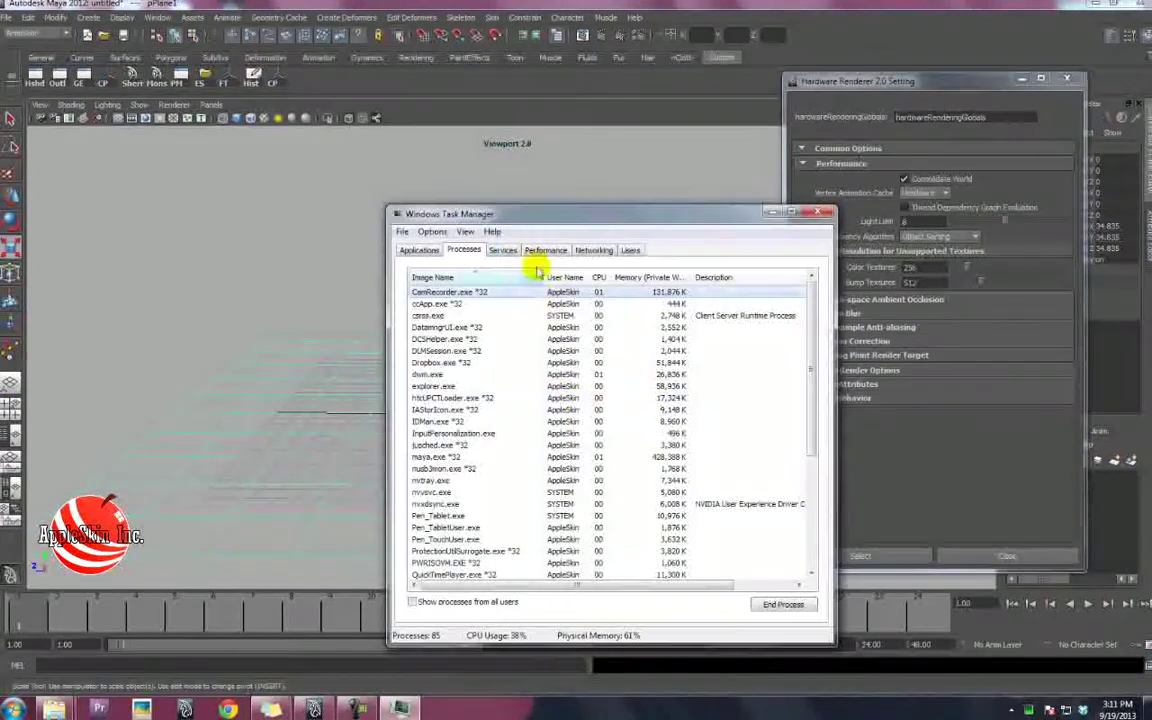
left_click(500, 250)
left_click(550, 251)
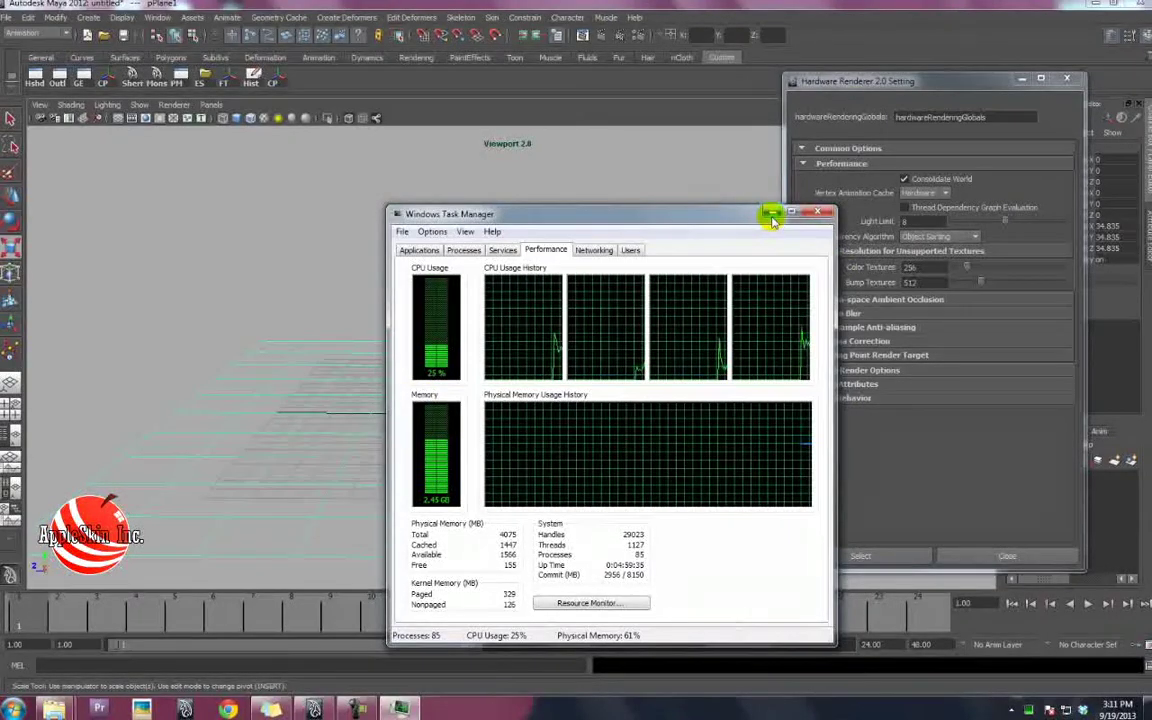
left_click_drag(690, 214, 920, 307)
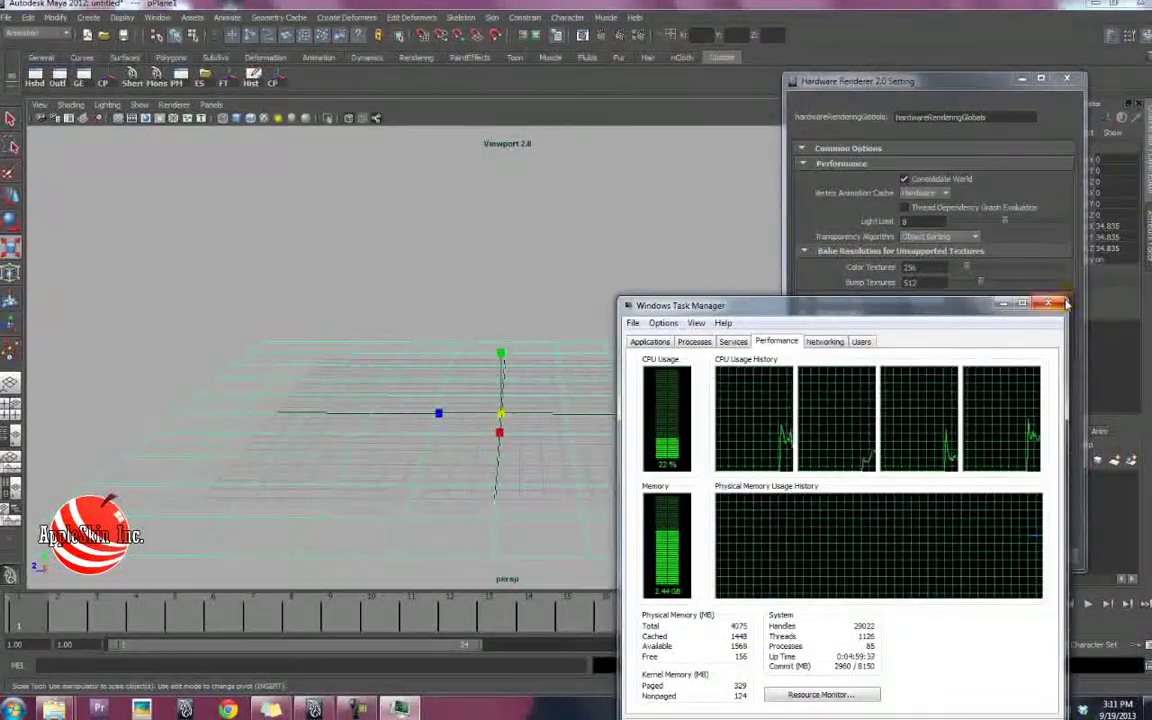
left_click_drag(1068, 299, 924, 420)
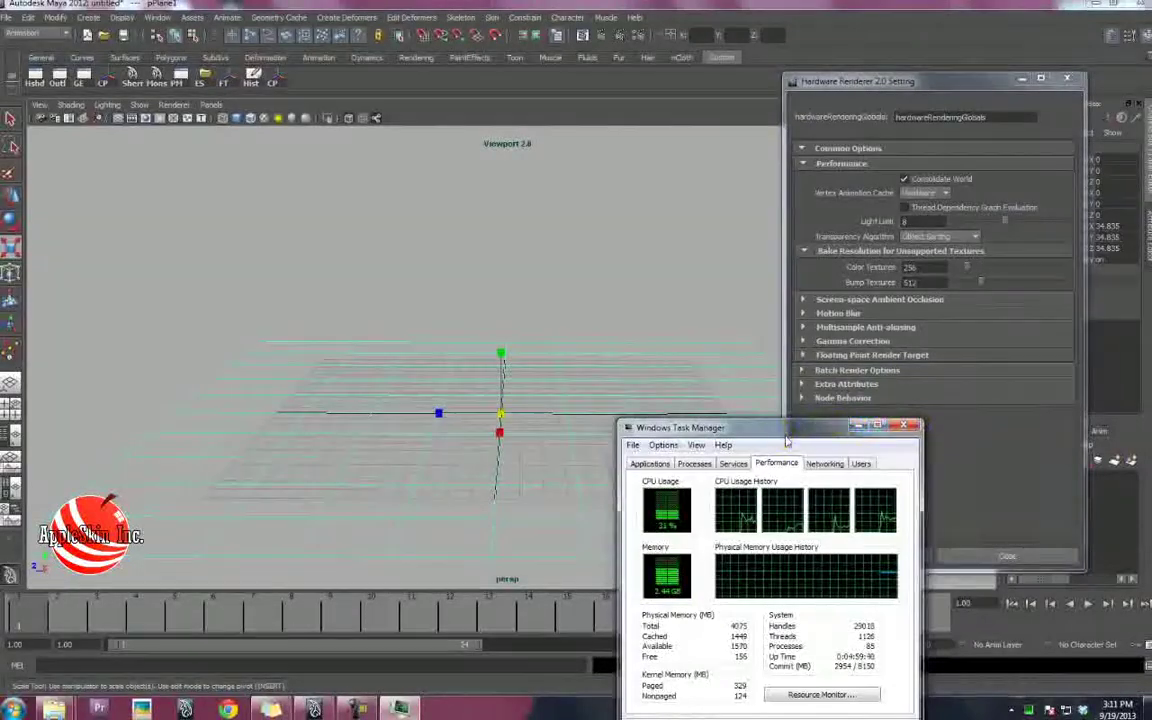
left_click_drag(795, 428, 1030, 438)
Display the viewport in smooth shading and assign a new Blinn material to the plane.
left_click_drag(523, 391, 531, 393, "alt")
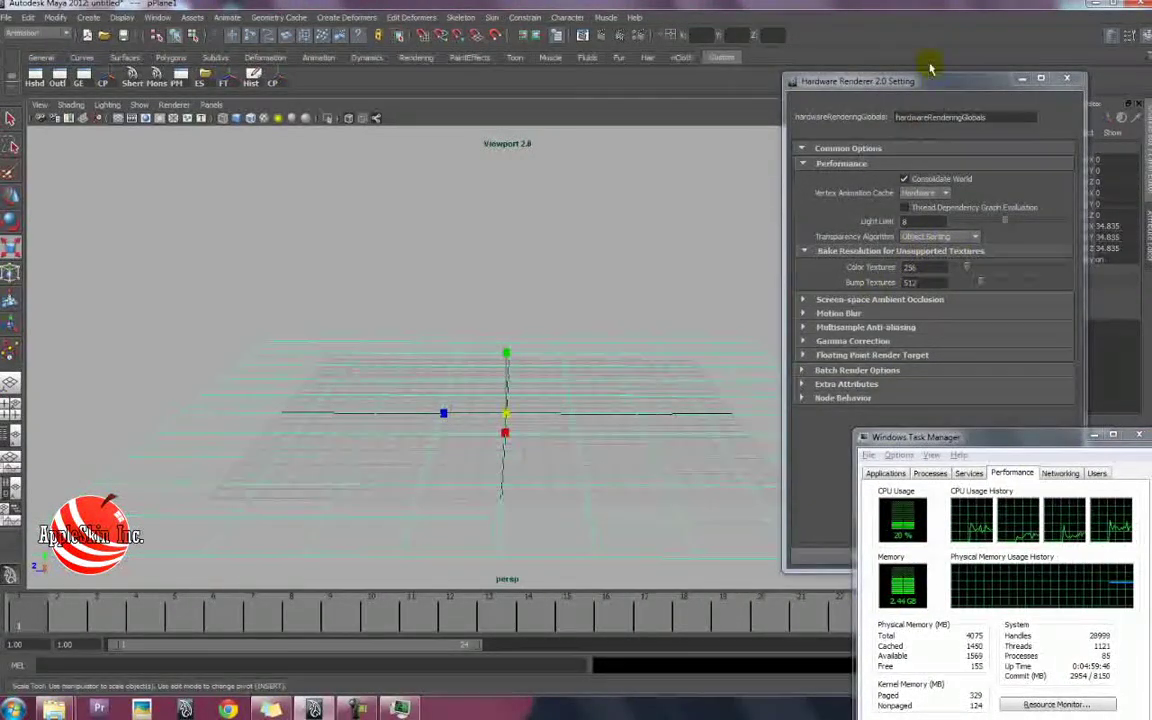
left_click_drag(935, 80, 969, 11)
middle_click_drag(574, 330, 563, 325, "alt")
key("5")
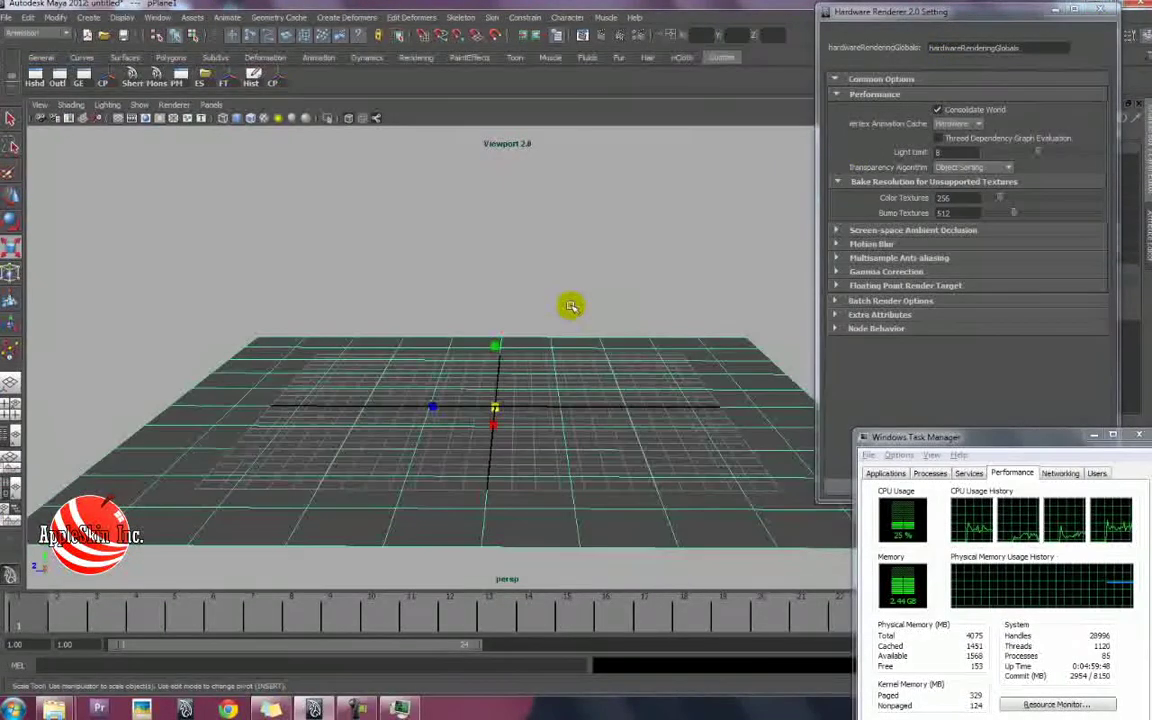
left_click(563, 378)
right_click_drag(540, 370, 629, 575)
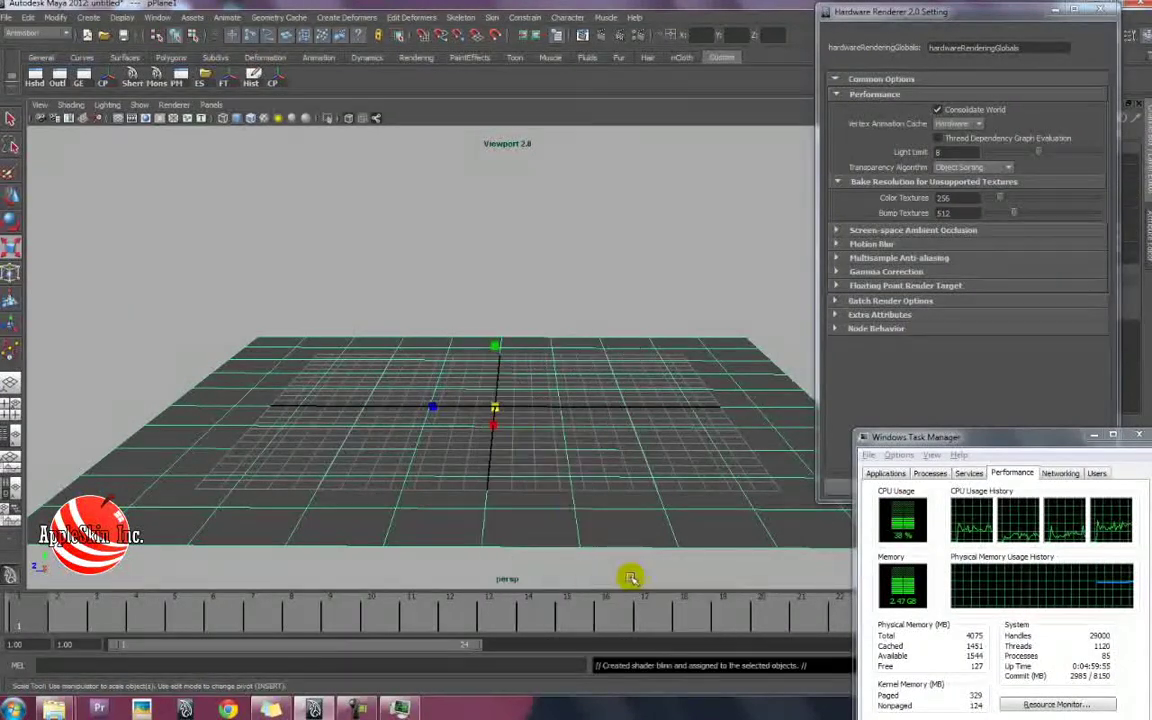
Show the Blinn material's attributes beside the renderer settings and change its color to blue.
middle_click_drag(529, 378, 531, 388, "alt")
key("r")
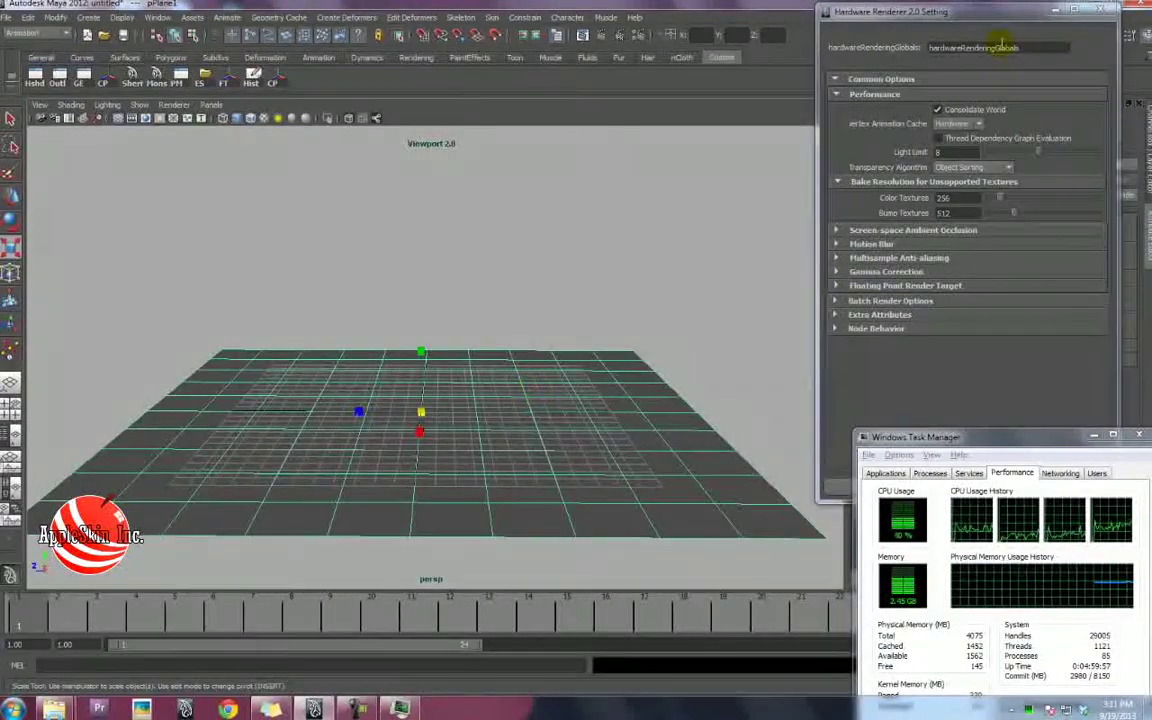
left_click_drag(875, 11, 743, 11)
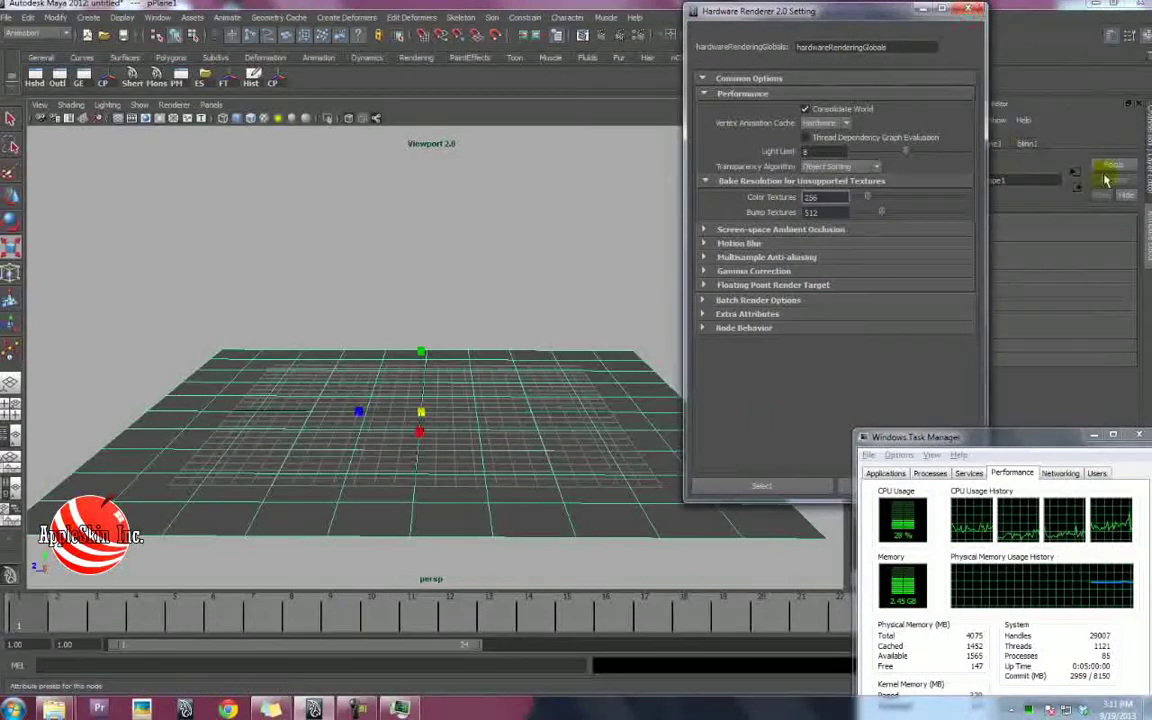
left_click_drag(1054, 301, 1098, 301)
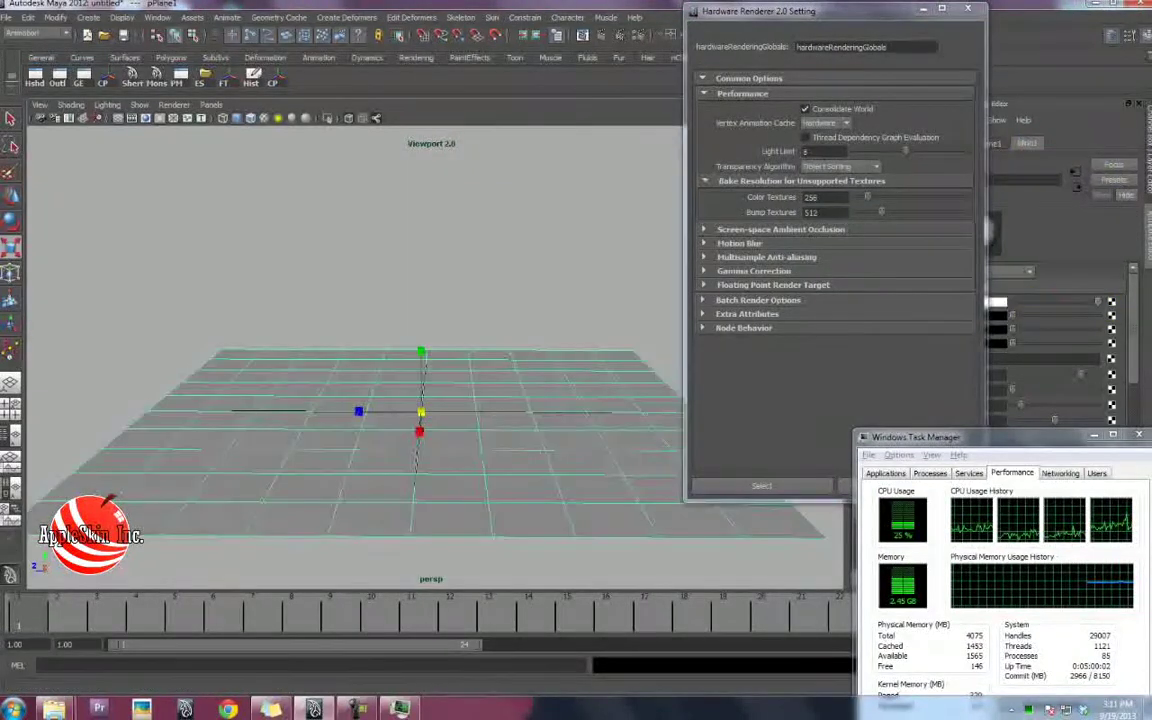
left_click(998, 303)
left_click_drag(1110, 288, 923, 308)
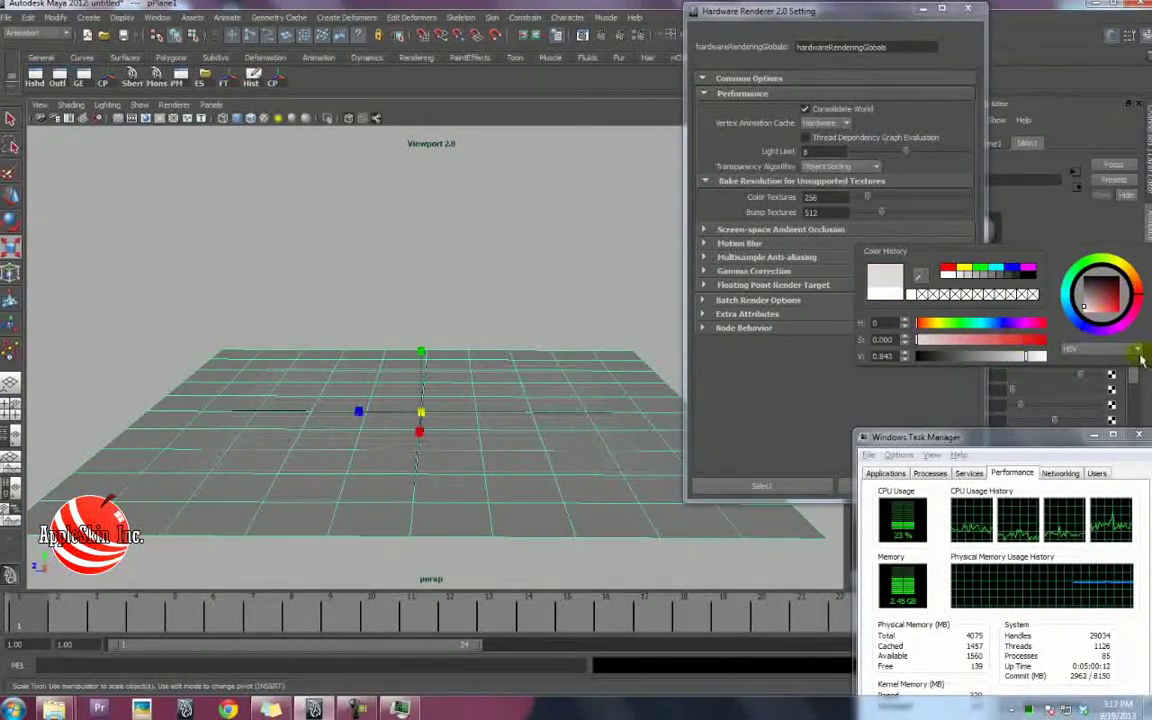
mouse_move(1118, 316)
left_mouse_down()
mouse_move(1110, 338)
mouse_move(1126, 310)
left_mouse_up()
Deselect the blue plane and hide the viewport grid.
left_click_drag(462, 320, 476, 329, "alt")
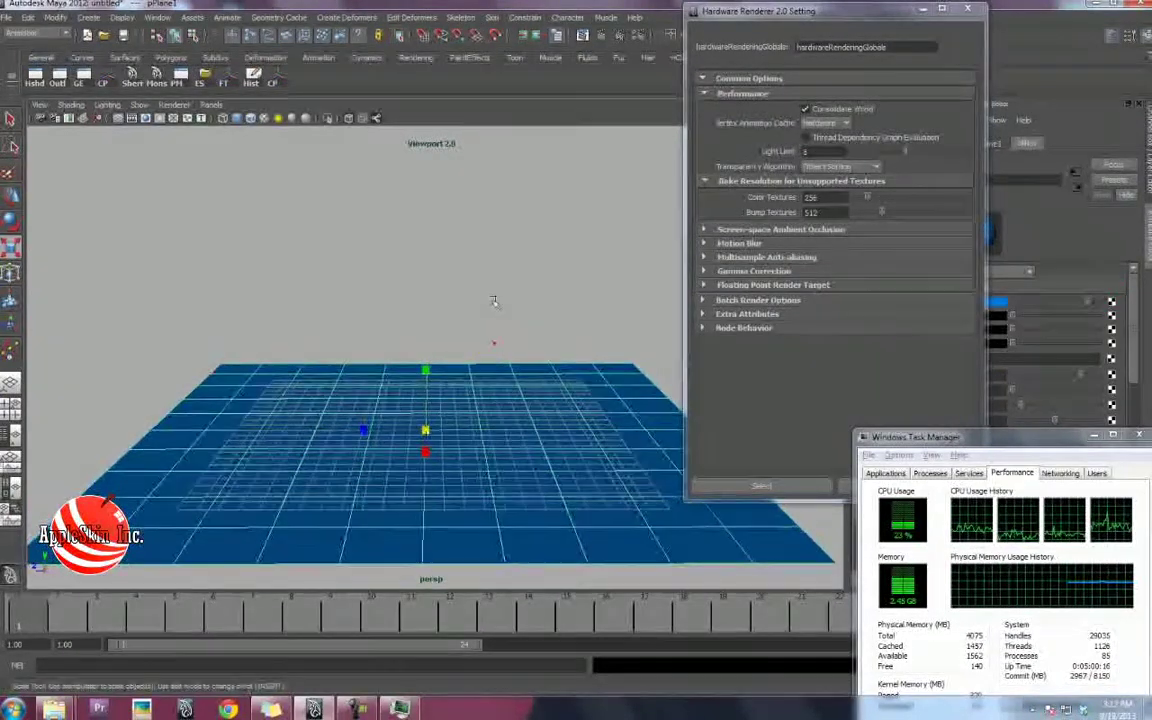
left_click(493, 301)
left_click(117, 119)
left_click(347, 408)
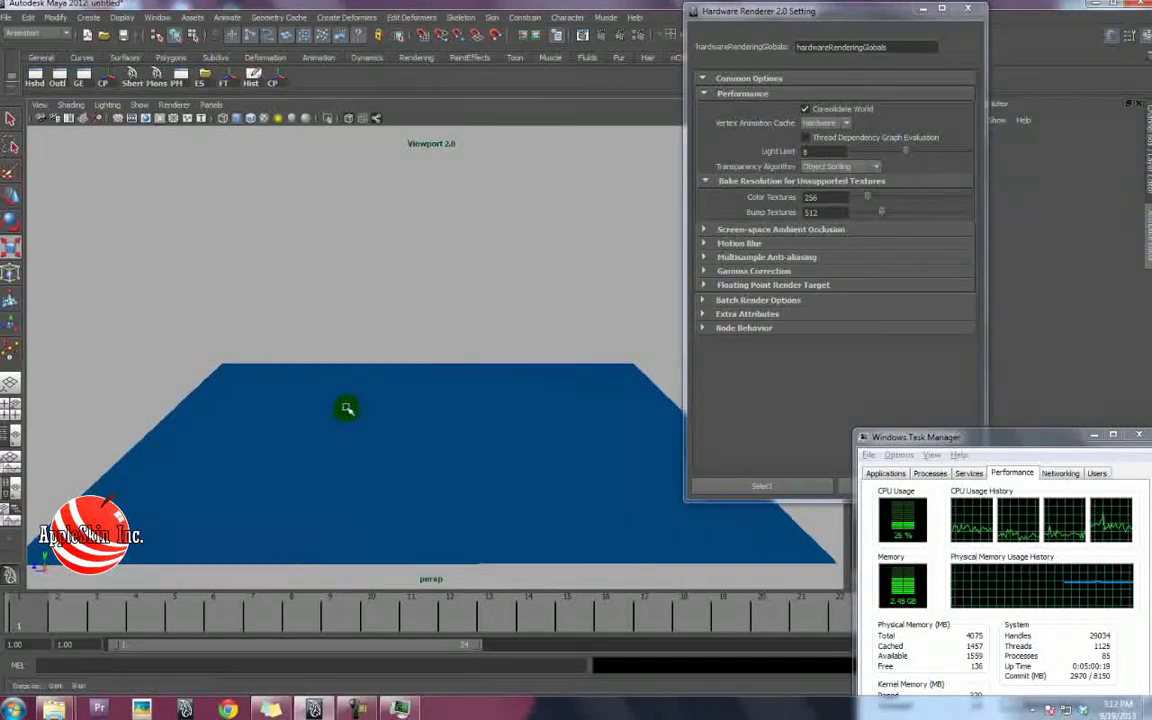
Create a polygon cube on the blue plane and scale it up uniformly to about 6.1.
mouse_move(455, 432)
left_mouse_down("alt")
mouse_move(407, 442)
mouse_move(441, 432)
left_mouse_up("alt")
left_click(424, 314)
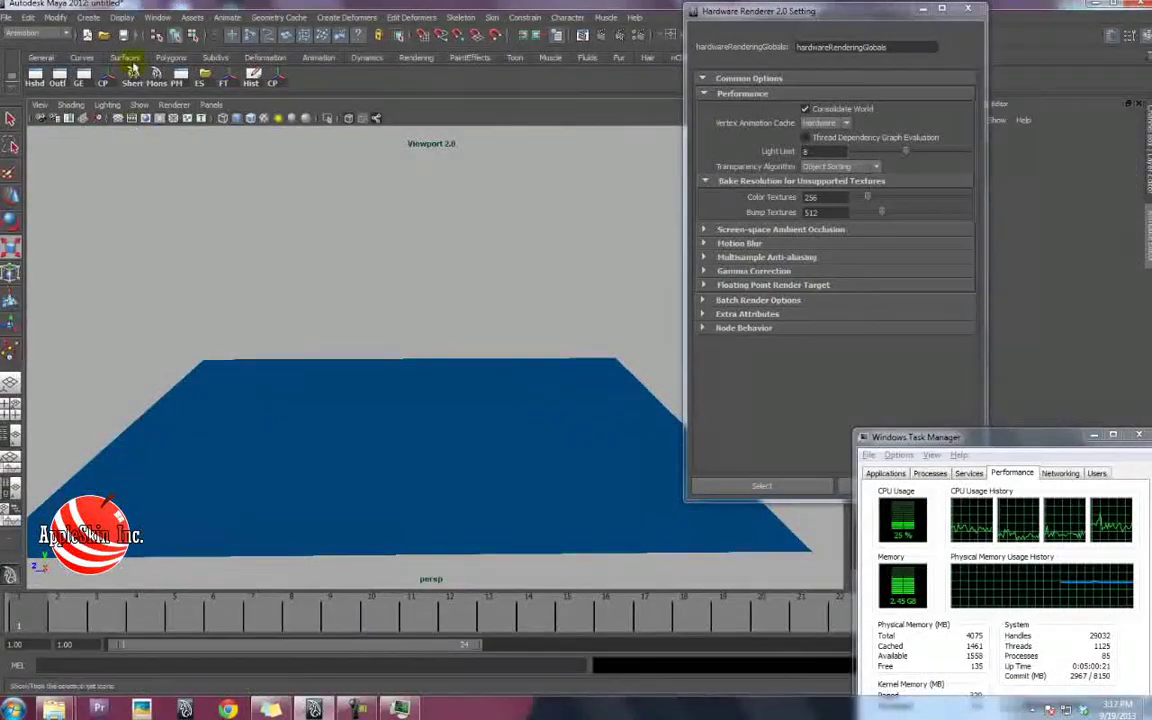
left_click(87, 20)
mouse_move(96, 51)
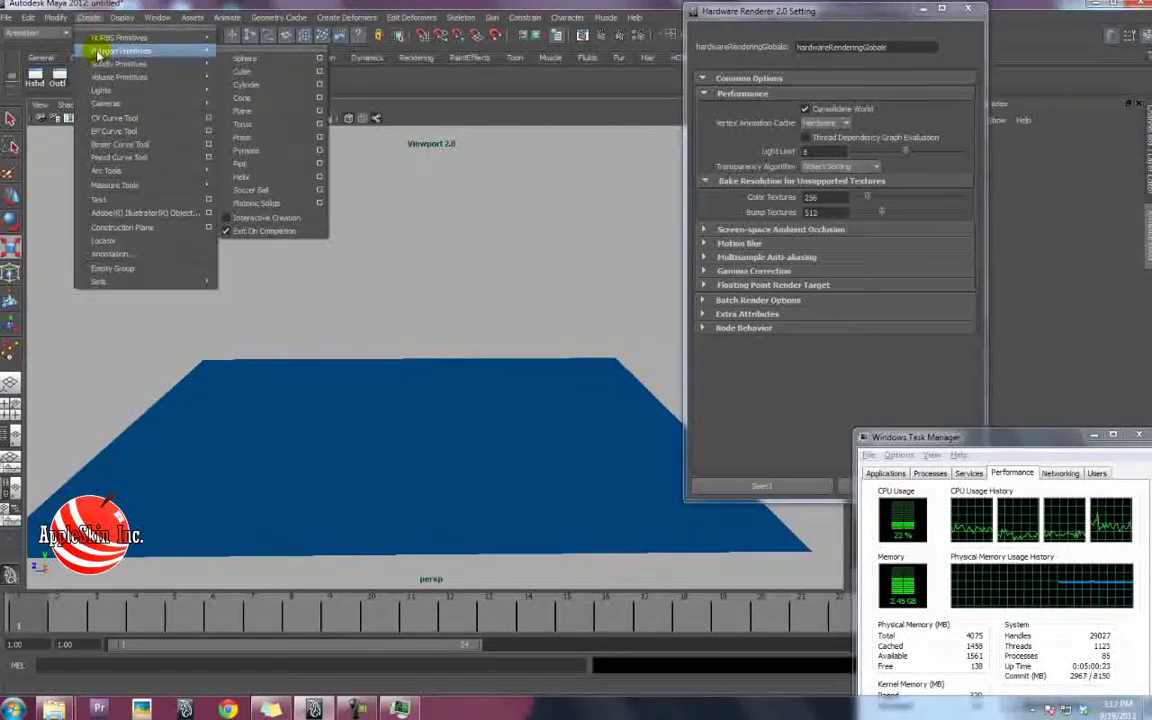
left_click(243, 71)
left_click_drag(443, 425, 471, 427)
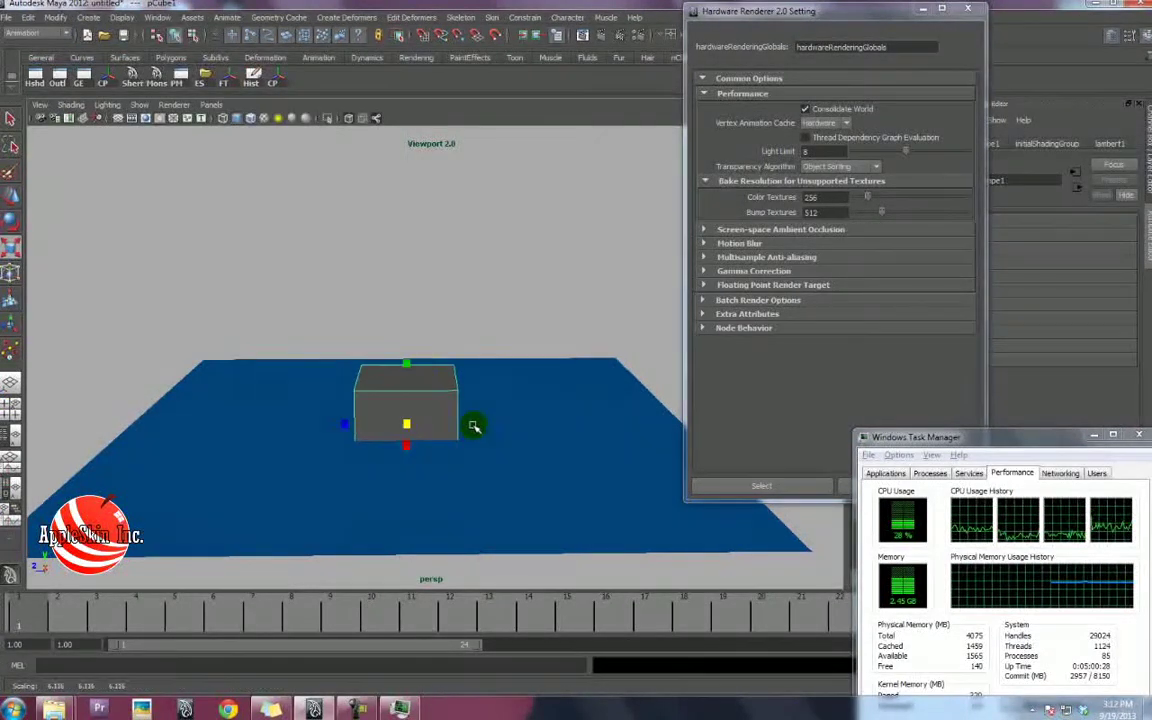
Raise the cube vertically so its base rests on the surface of the blue plane.
key("w")
left_click_drag(406, 380, 406, 356)
mouse_move(446, 347)
middle_mouse_down("alt")
mouse_move(470, 347)
mouse_move(460, 351)
middle_mouse_up("alt")
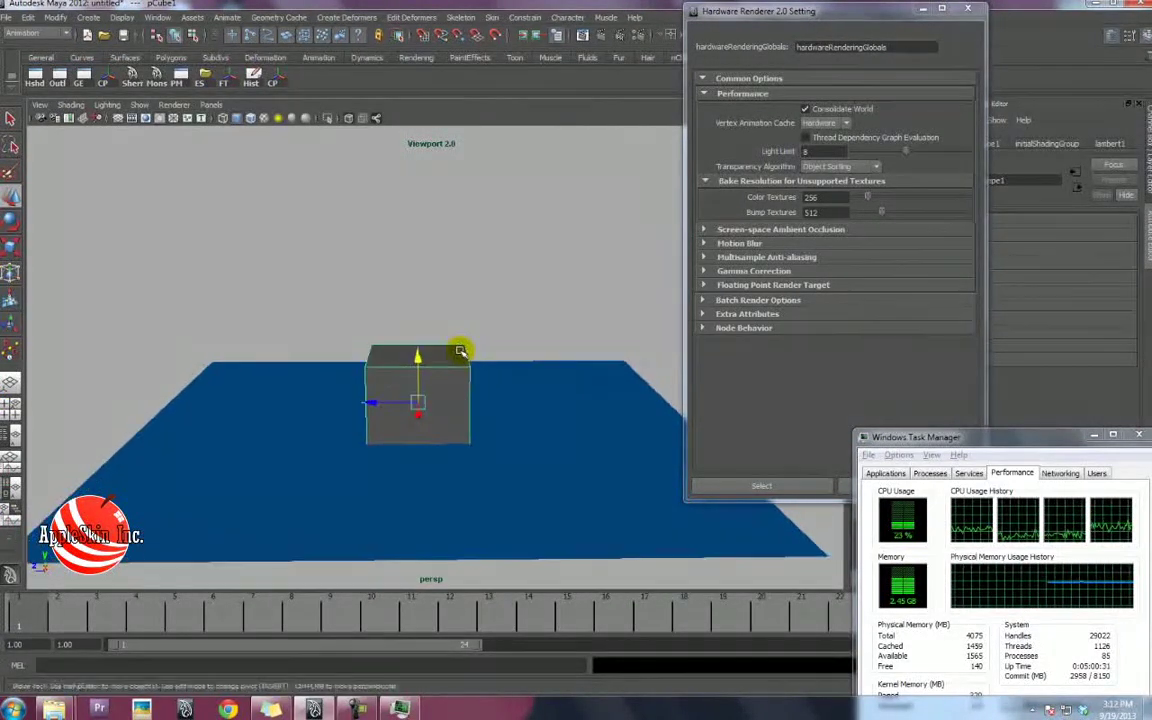
Assign a new Lambert material to the cube, color it bright red with saturation 0.941 and value 1.000, and deselect the cube.
right_click_drag(447, 358, 527, 571)
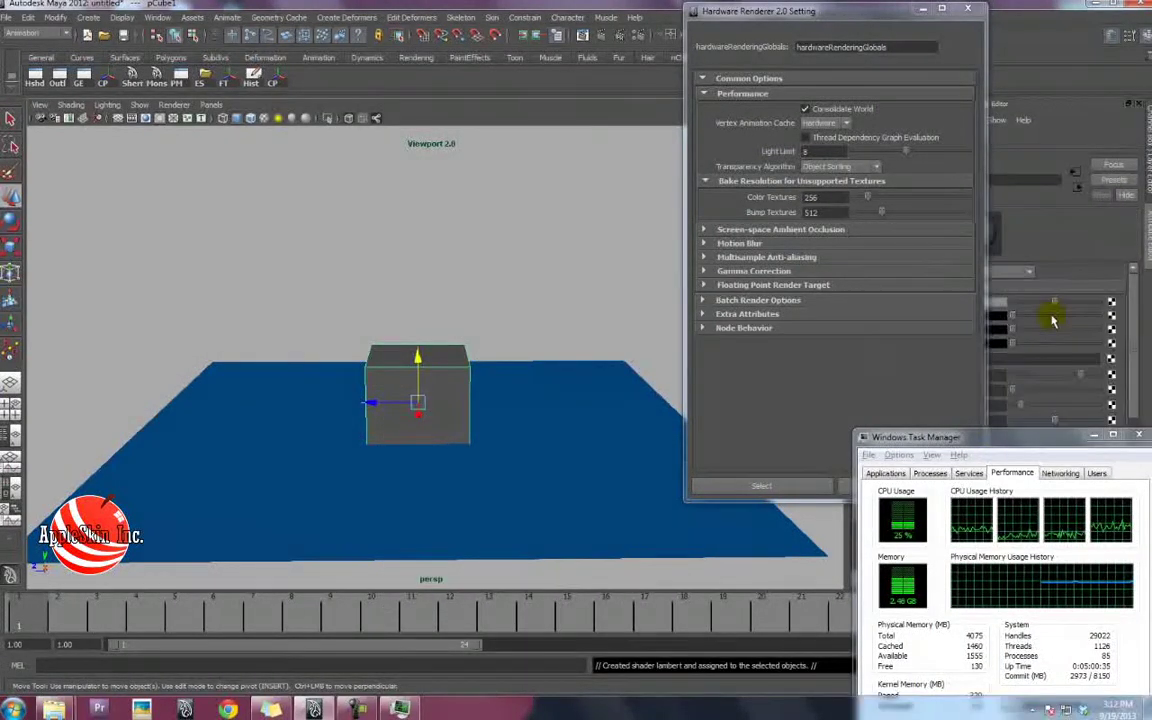
left_click(999, 310)
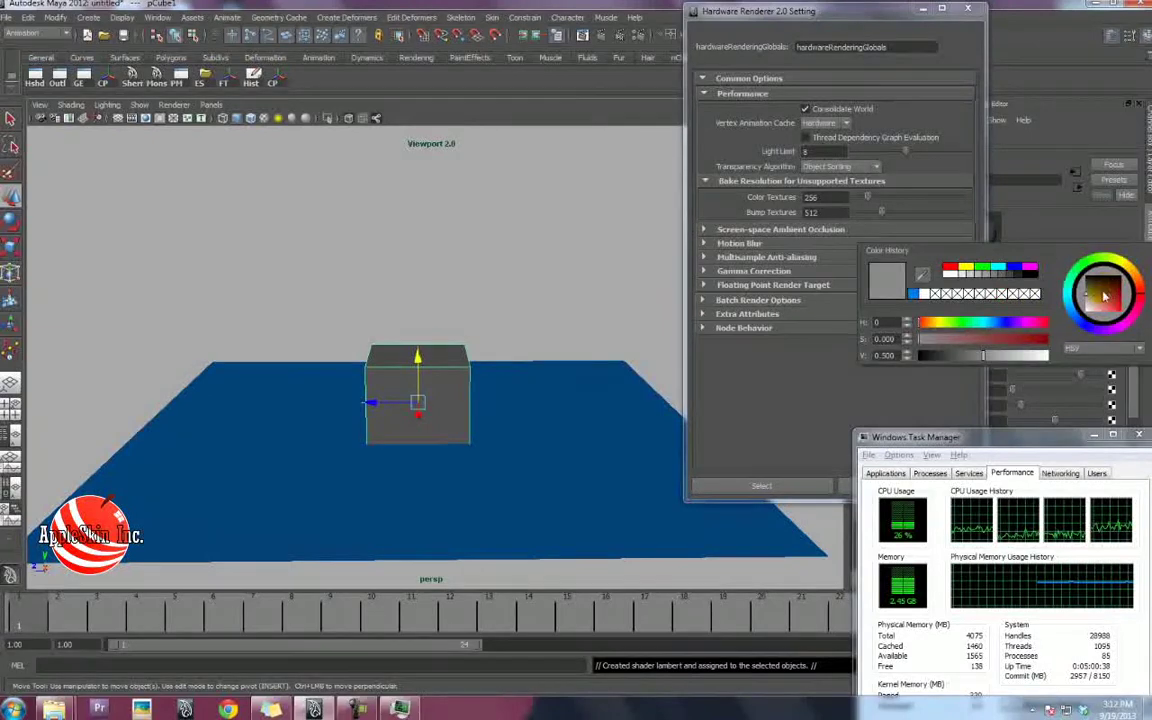
left_click_drag(1103, 293, 1120, 318)
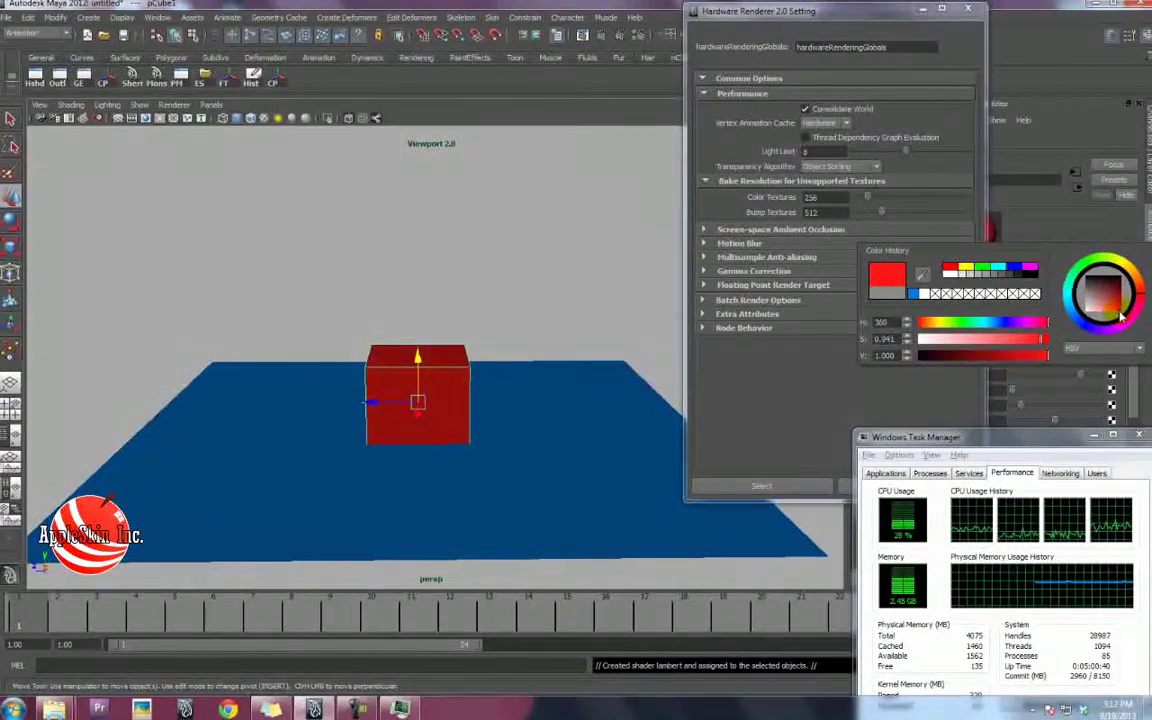
mouse_move(423, 288)
left_mouse_down("alt")
mouse_move(417, 326)
mouse_move(424, 285)
left_mouse_up("alt")
left_click(424, 285)
left_click_drag(424, 285, 476, 334, "alt")
middle_click_drag(476, 334, 475, 335, "alt")
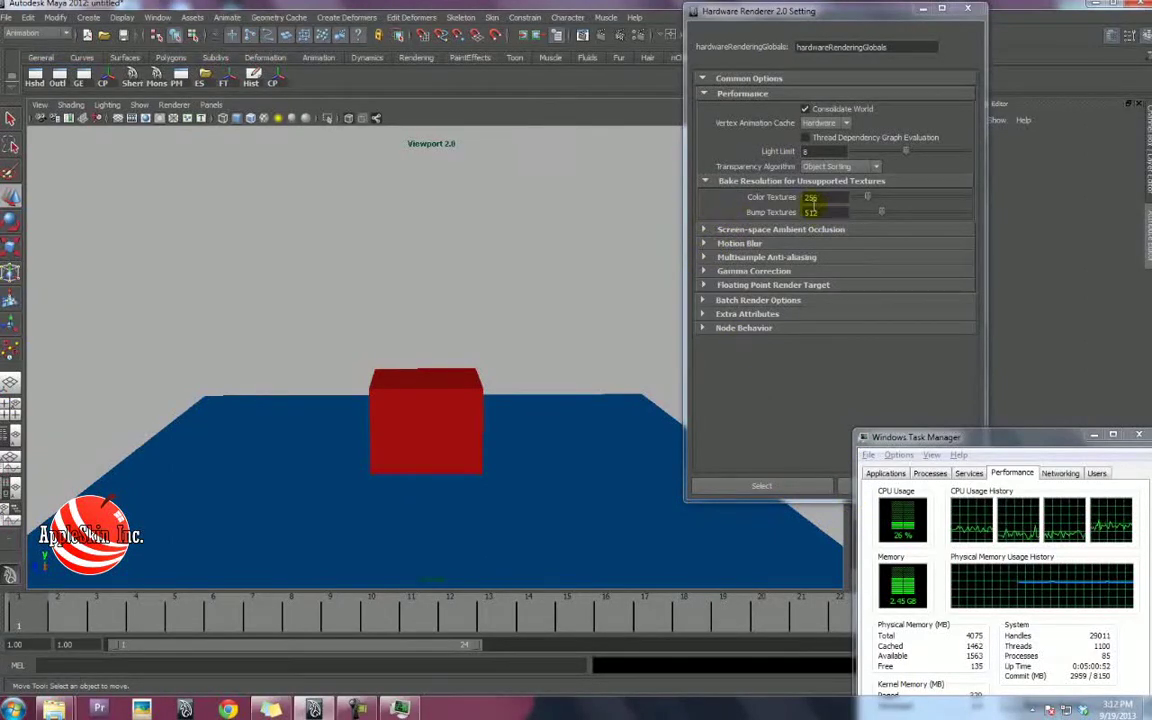
left_click(818, 197)
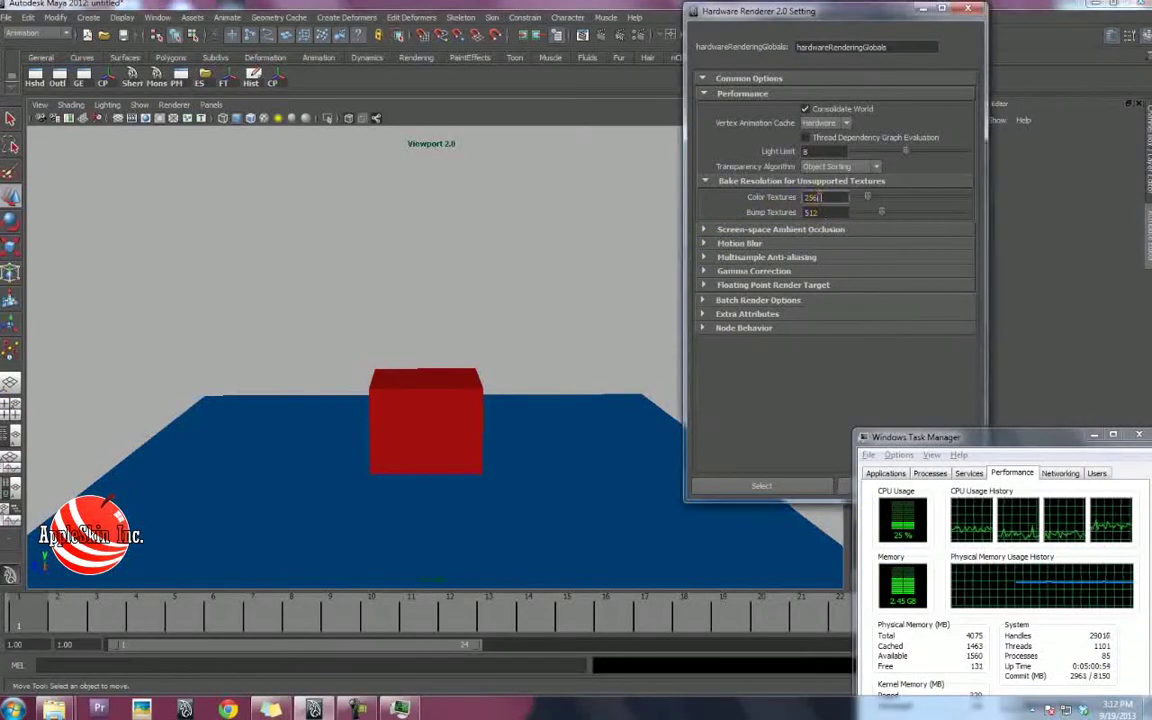
left_click(826, 196)
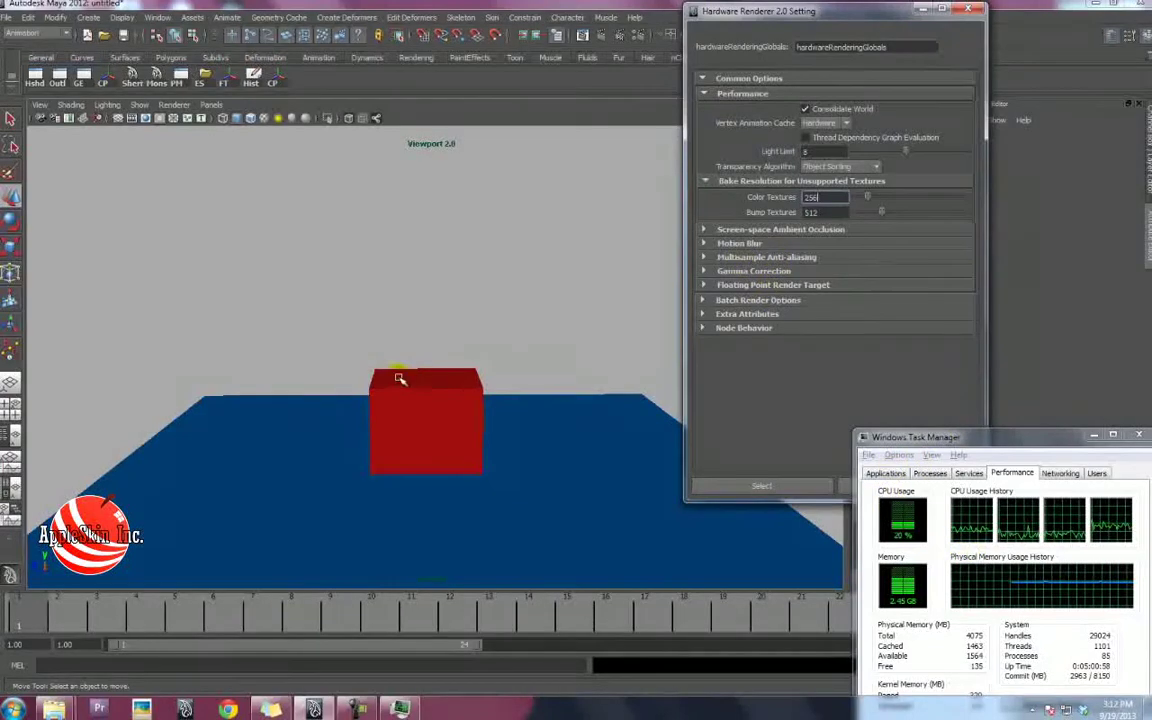
left_click_drag(399, 378, 402, 376, "alt")
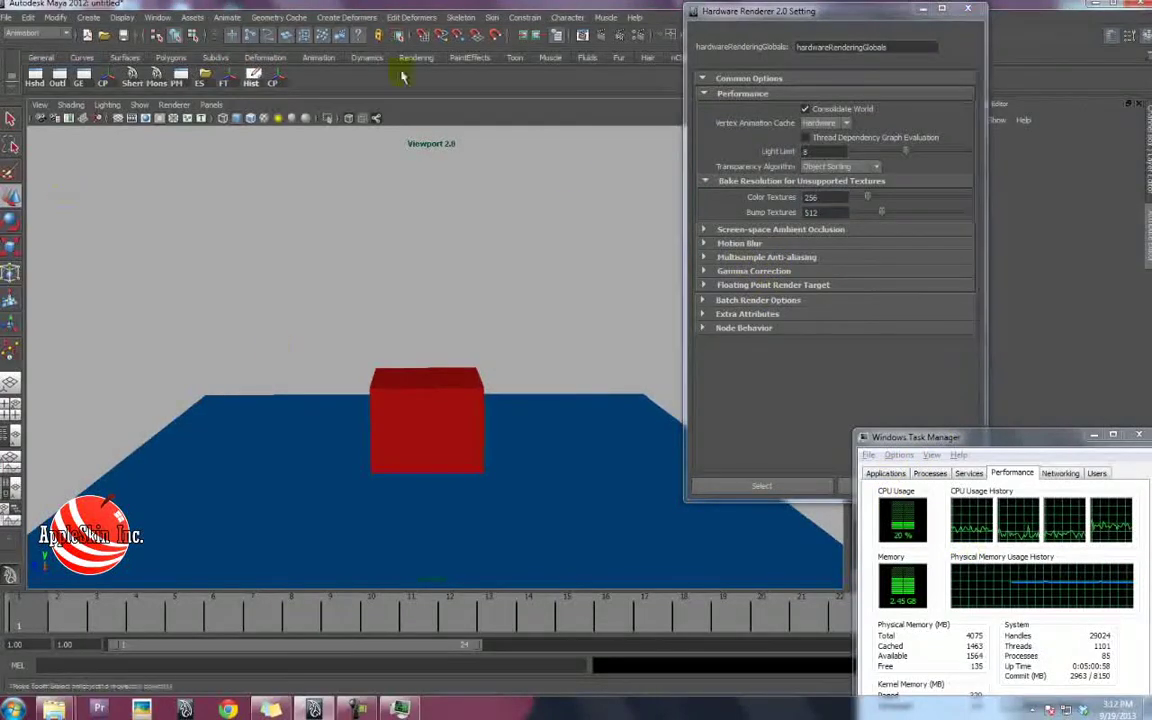
Expand the Screen-space Ambient Occlusion settings and enable the effect for the cube and plane scene.
left_click(704, 230)
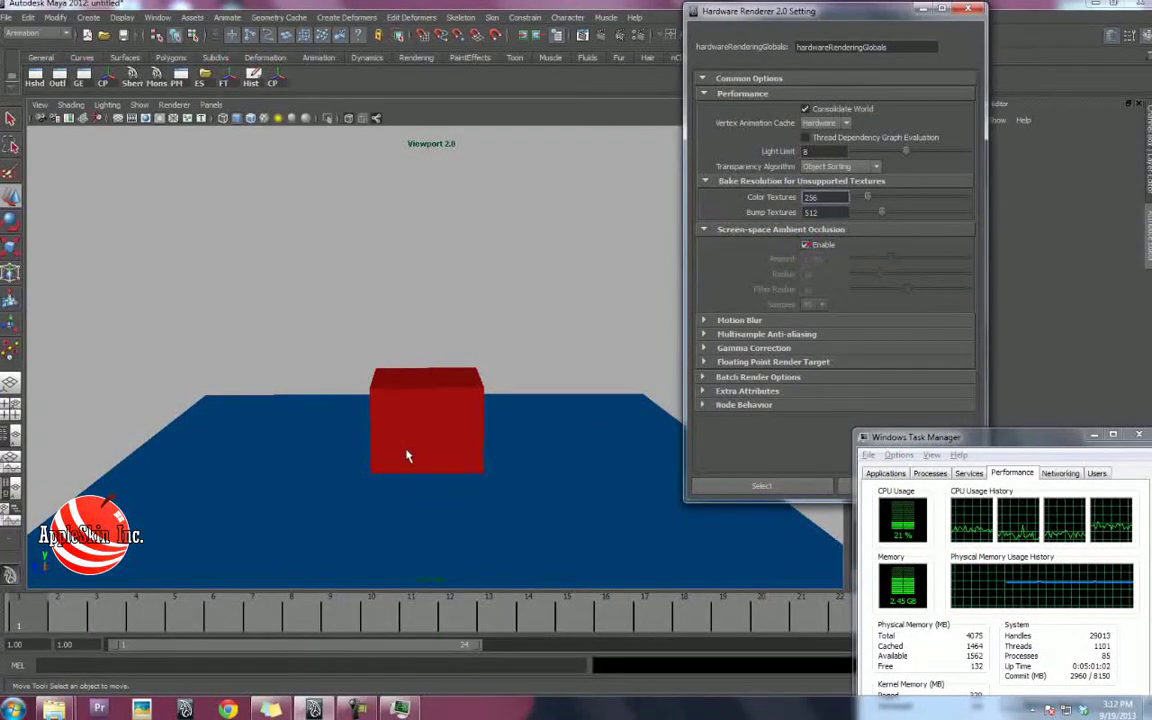
left_click_drag(406, 442, 437, 430, "alt")
middle_click_drag(437, 430, 423, 397, "alt")
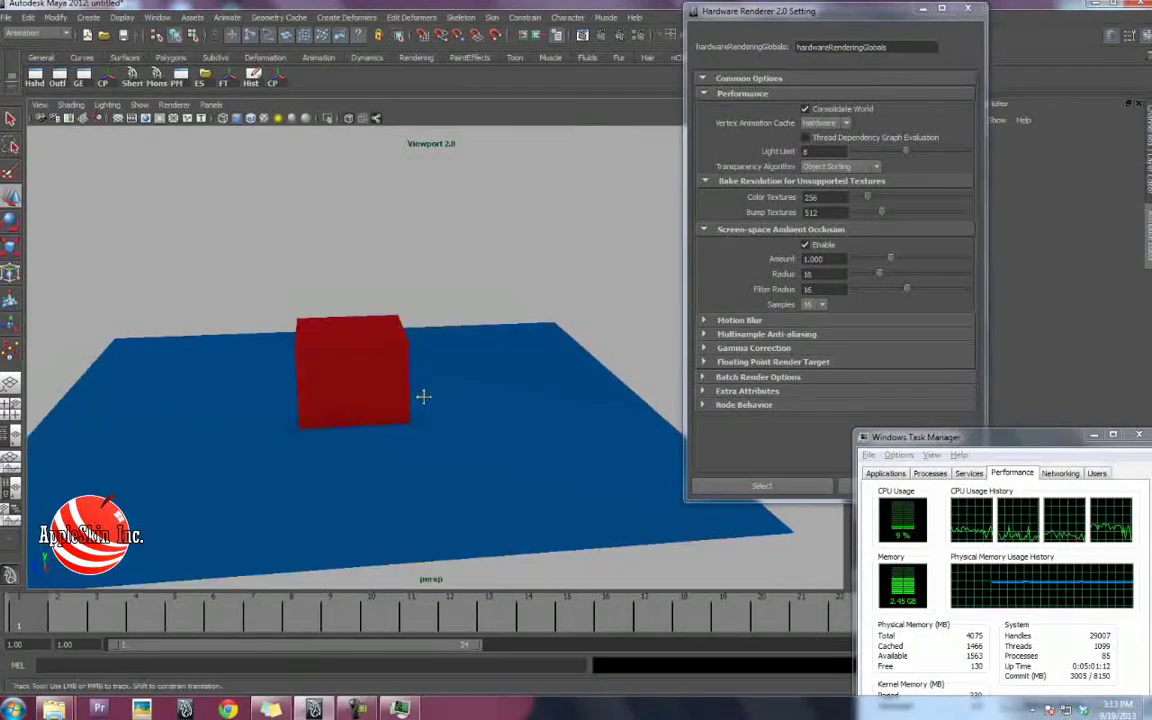
right_click_drag(424, 397, 668, 430, "alt")
left_click_drag(450, 432, 411, 473, "alt")
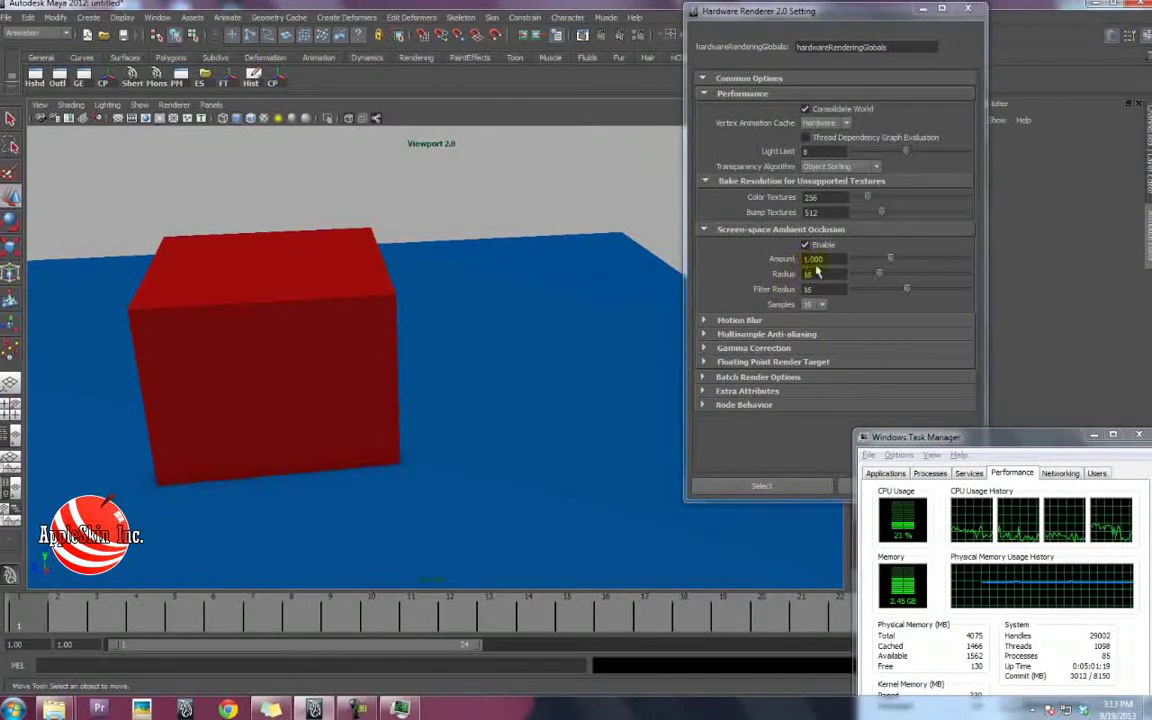
Raise the ambient occlusion Radius to 24 and on to 37, checking the shading around the cube's base.
left_click_drag(881, 273, 895, 275)
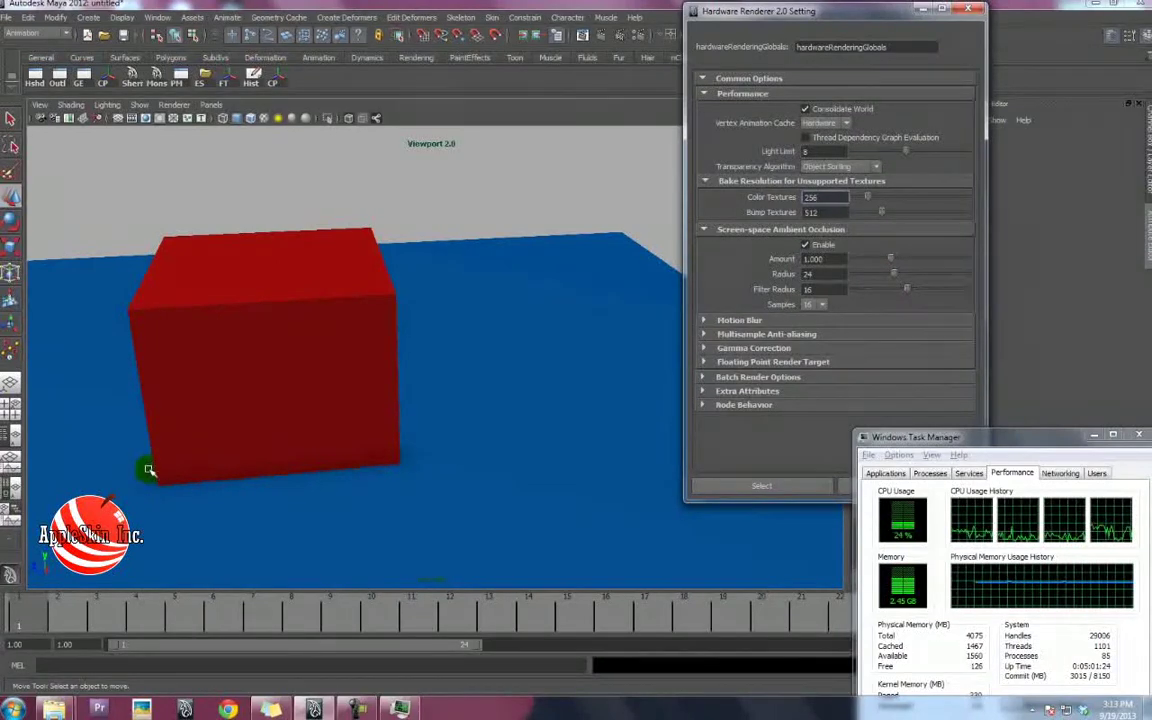
middle_click_drag(416, 419, 617, 371, "alt")
left_click_drag(338, 438, 493, 452, "alt")
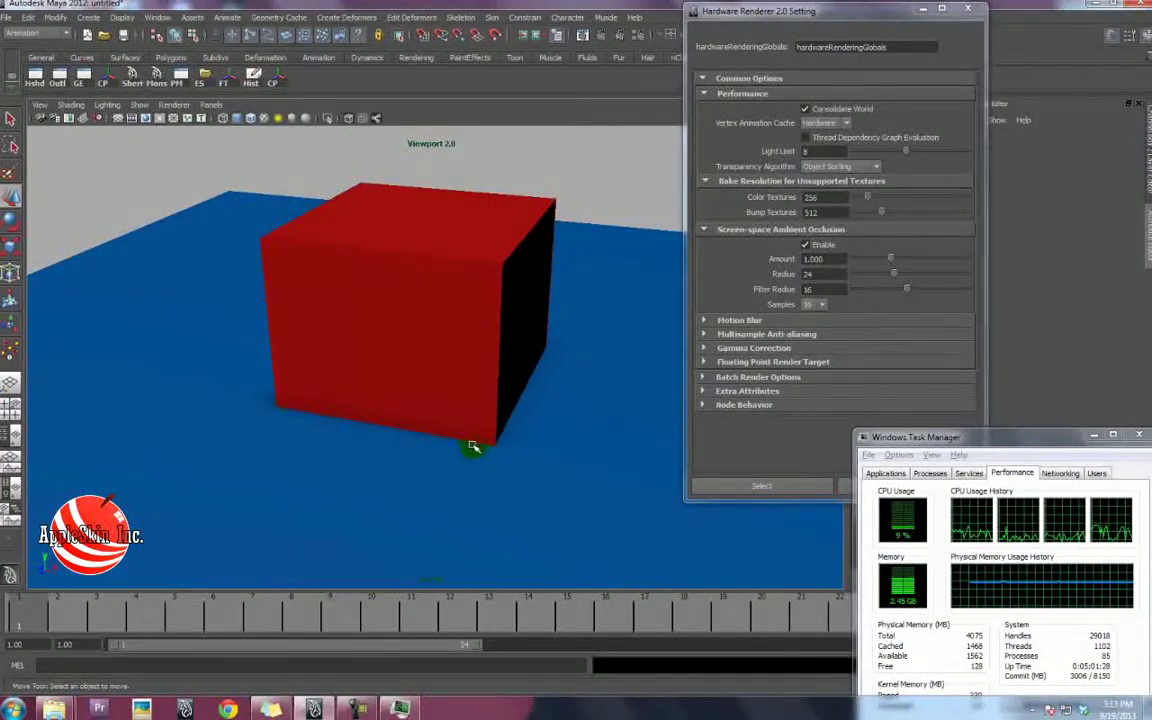
left_click_drag(906, 274, 917, 275)
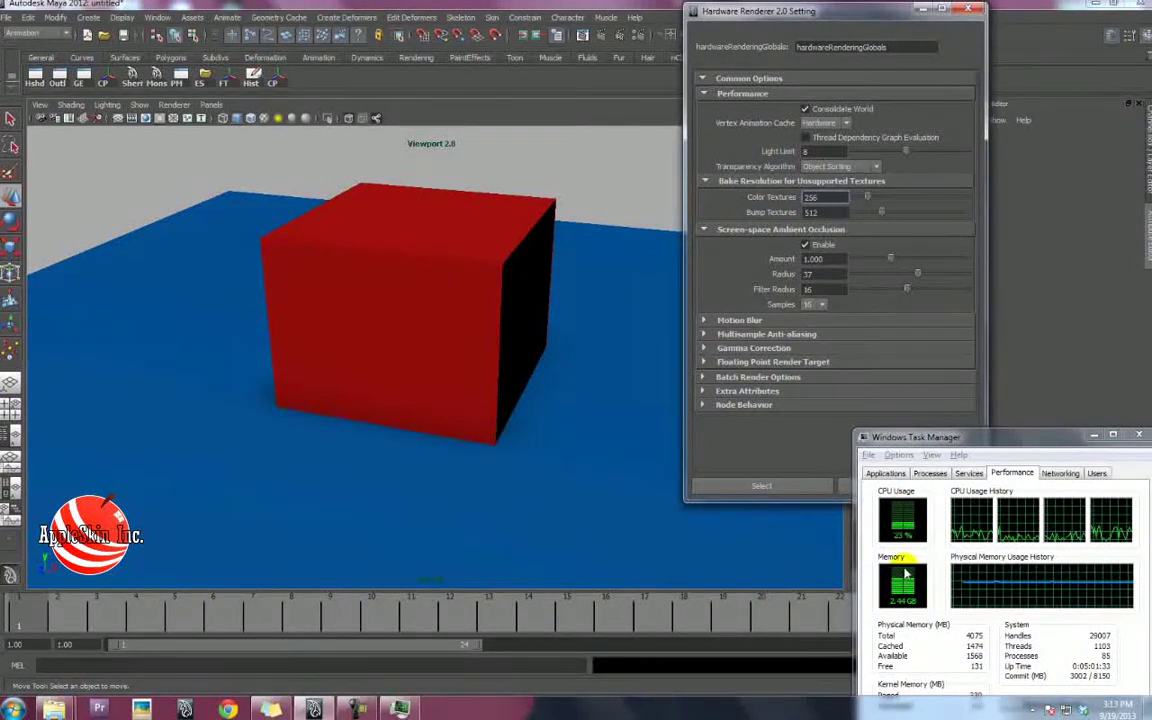
left_click_drag(308, 418, 361, 428, "alt")
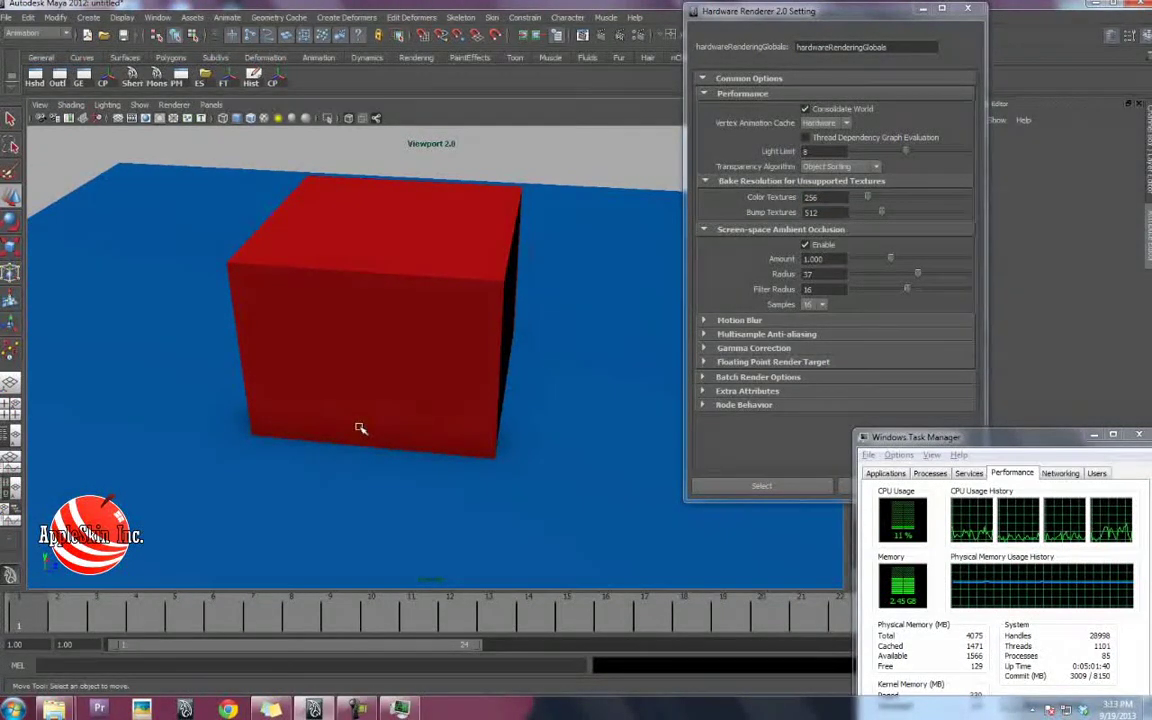
Switch ambient occlusion off and on to compare the shading around the cube, finishing with it disabled.
left_click(594, 365)
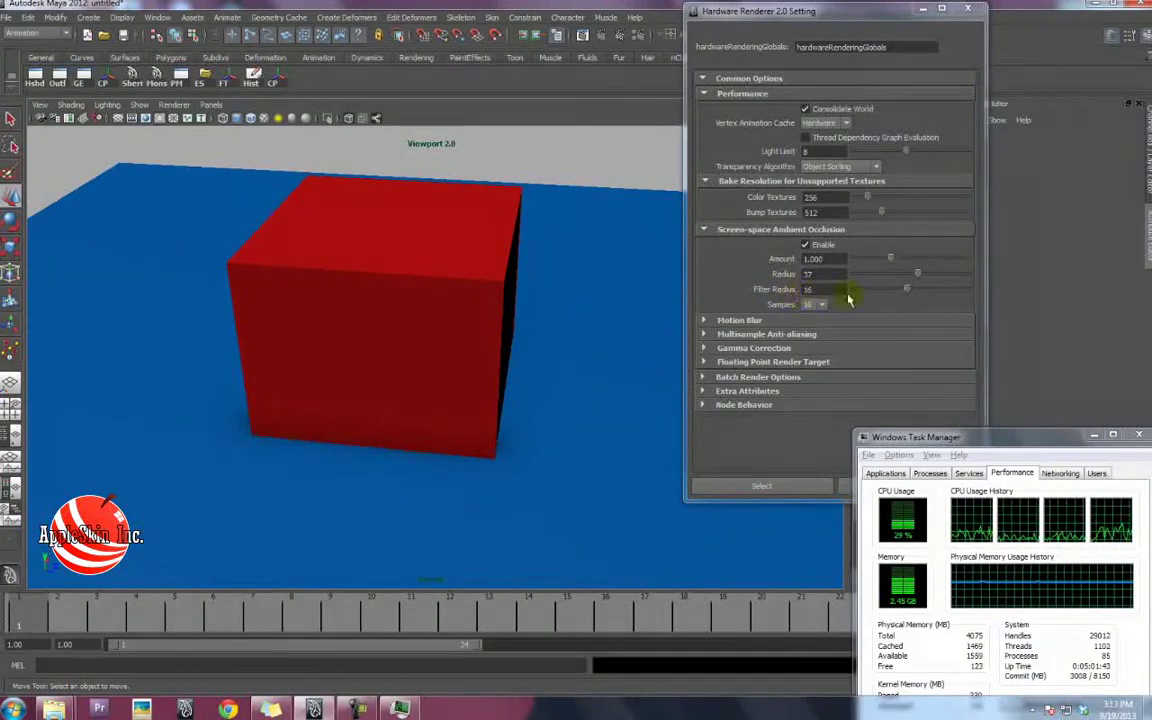
left_click_drag(474, 413, 289, 410, "alt")
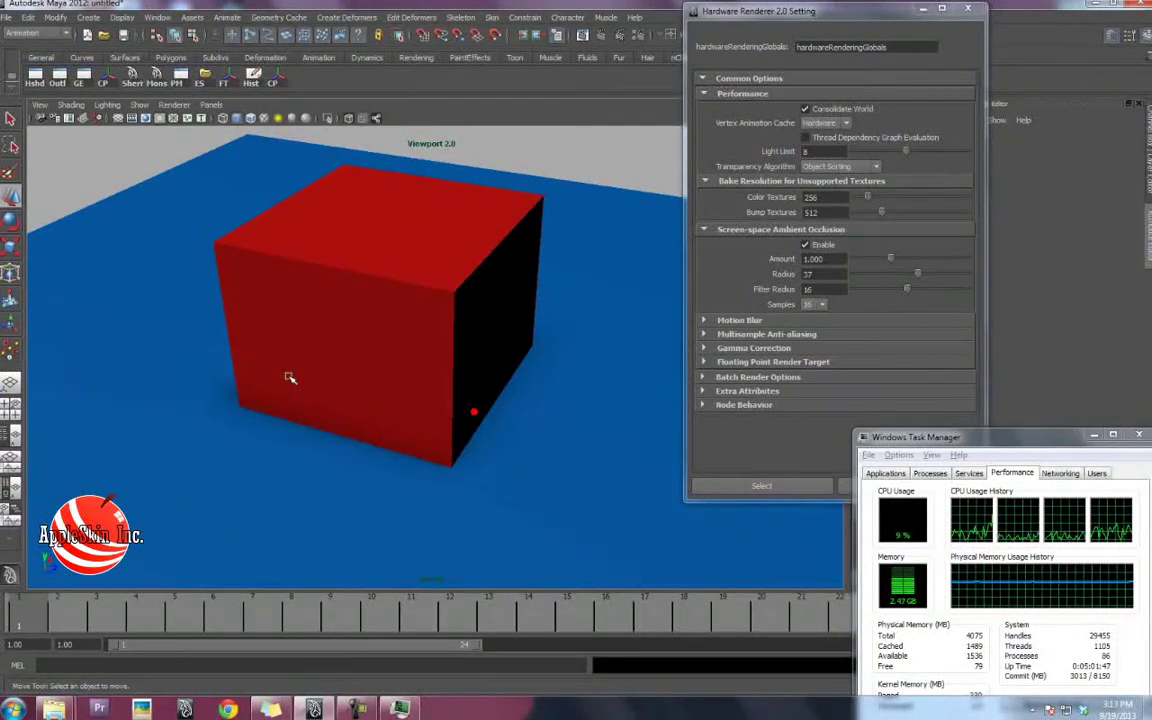
scroll(408, 287, "down", 4)
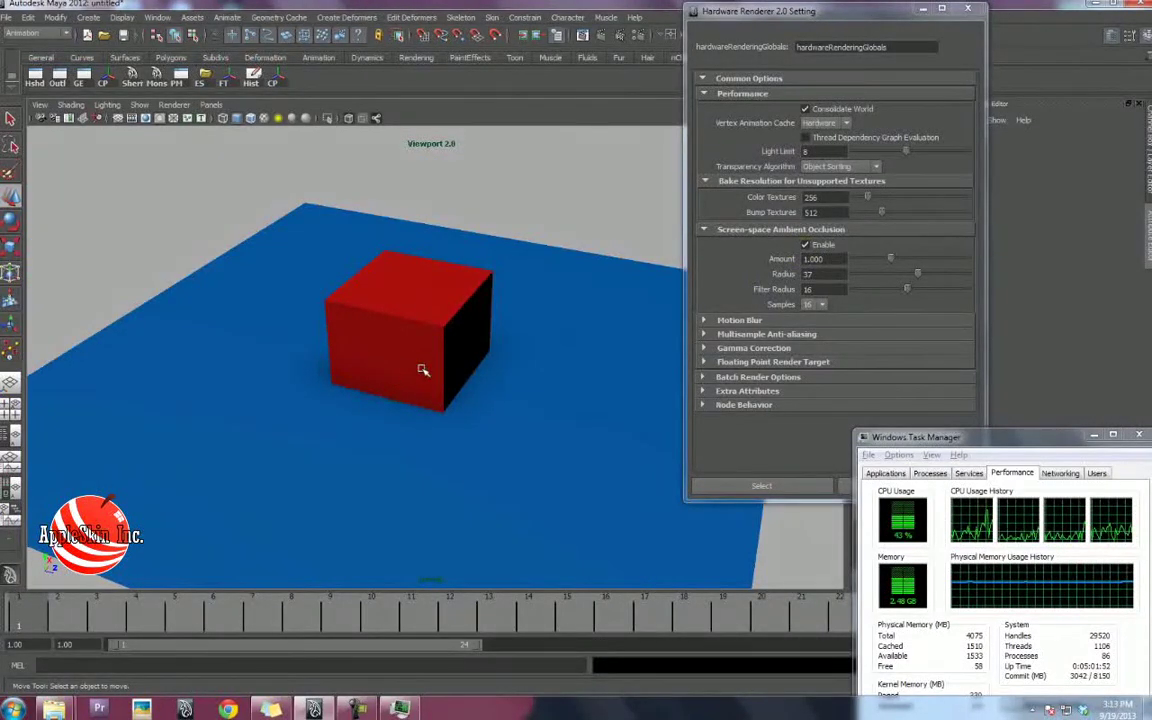
left_click(805, 244)
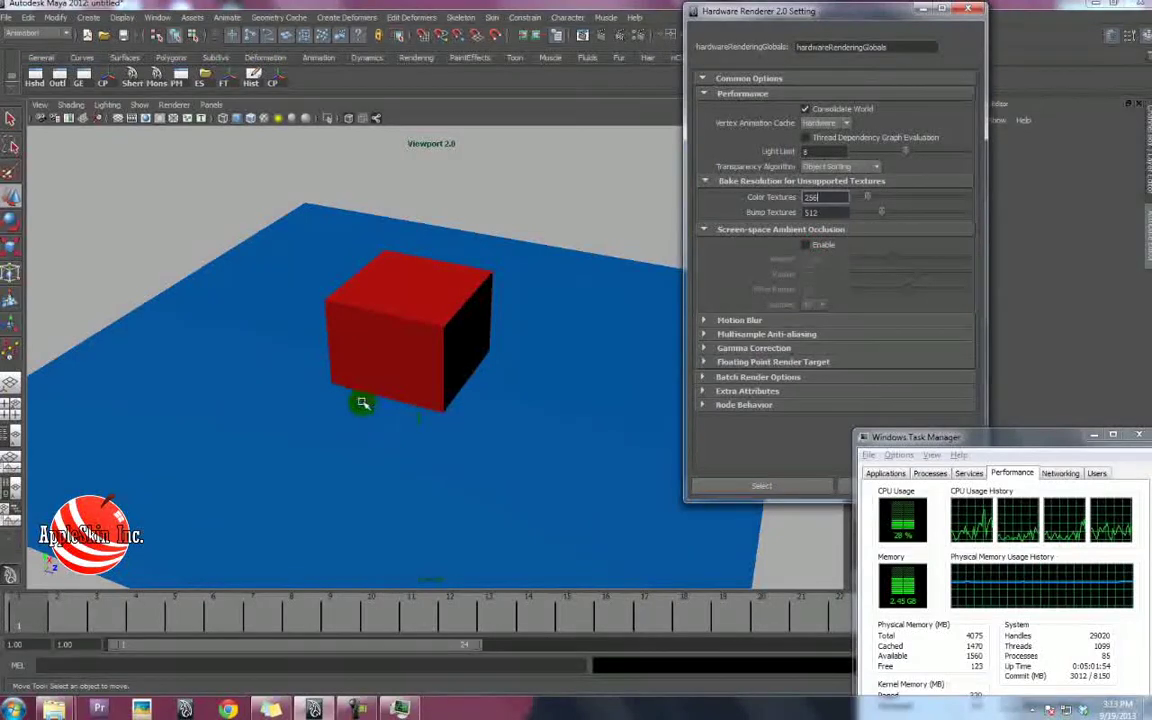
left_click(806, 245)
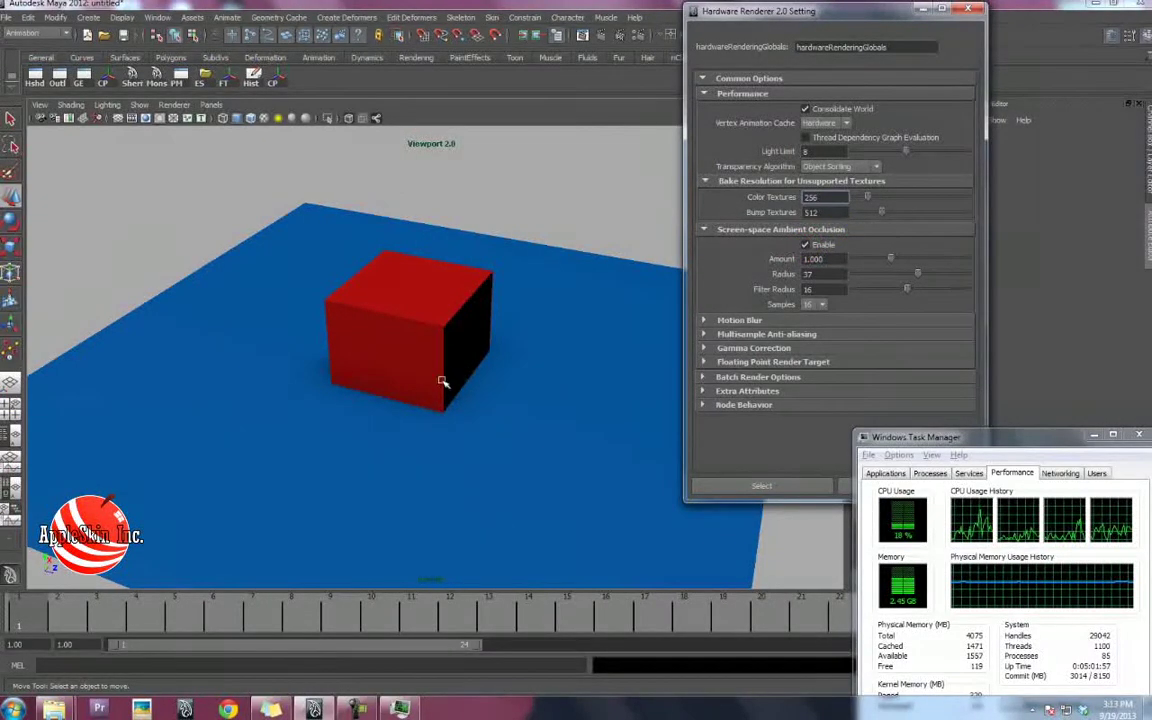
left_click_drag(442, 383, 446, 362, "alt")
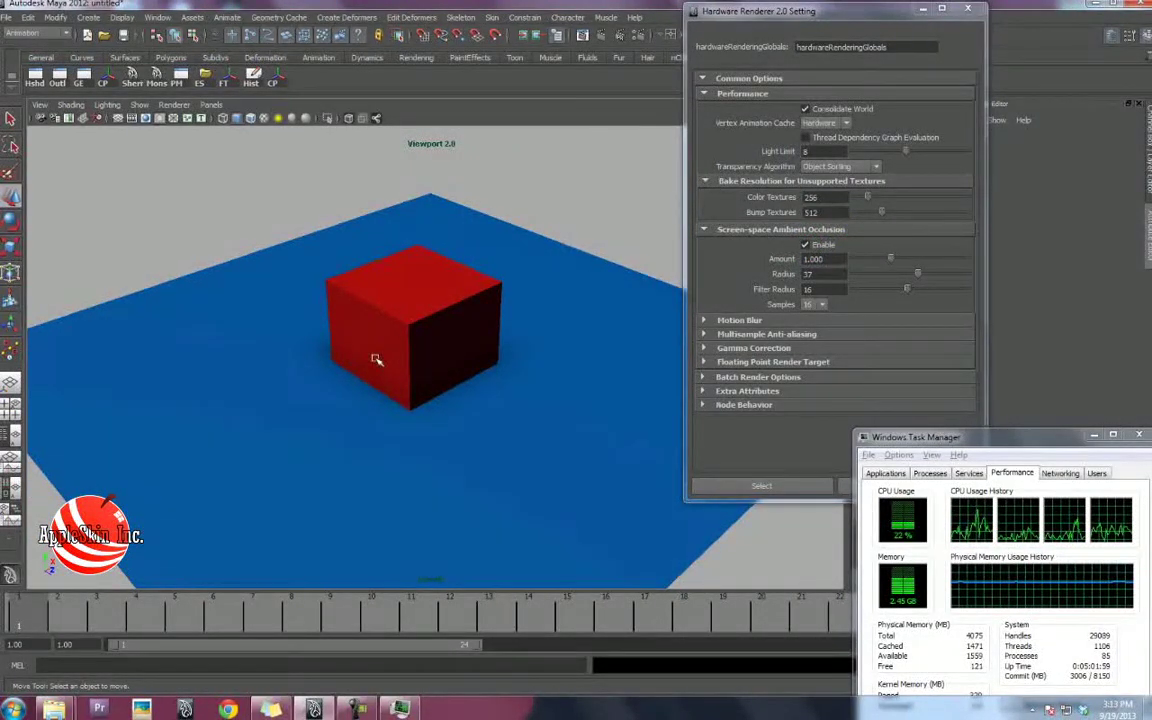
left_click(815, 245)
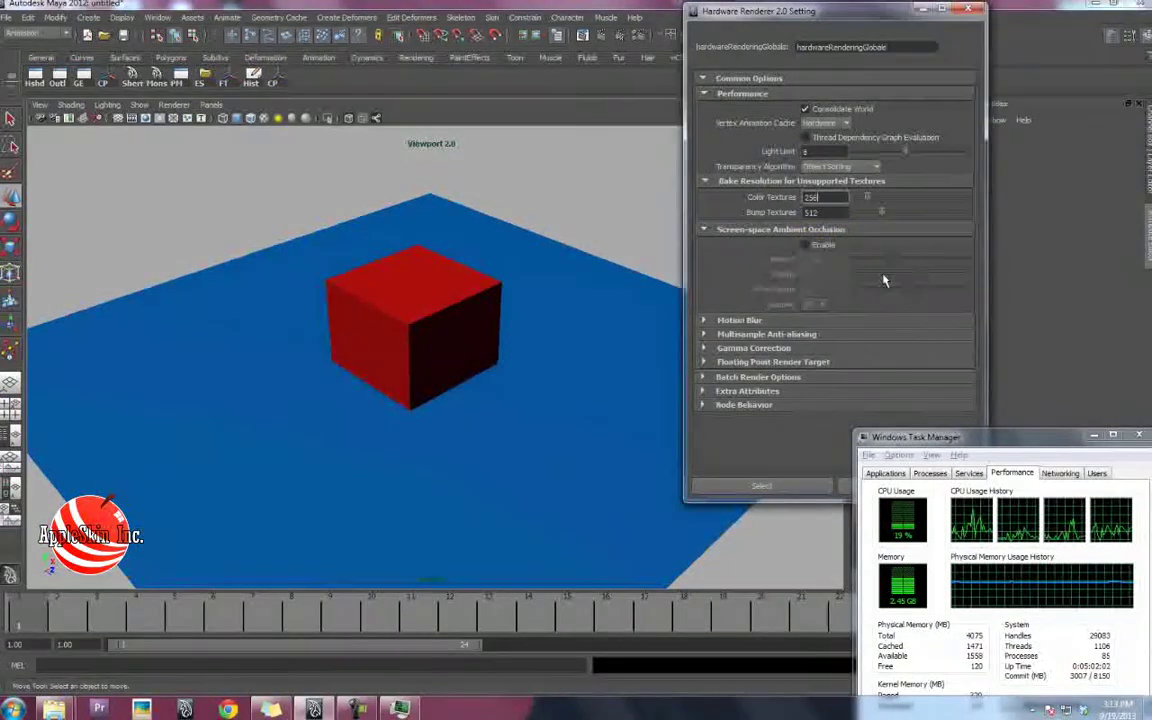
Expand the Motion Blur settings of the hardware renderer and enable motion blur.
left_click_drag(492, 321, 368, 329, "alt")
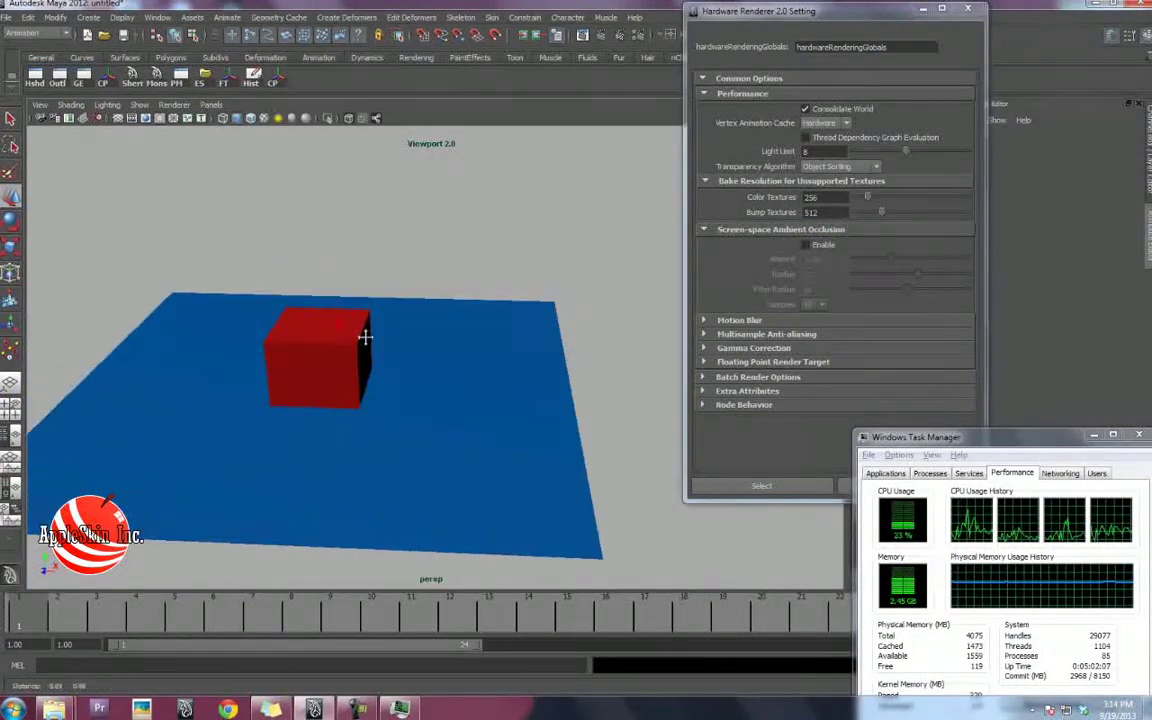
right_click_drag(307, 350, 342, 360, "alt")
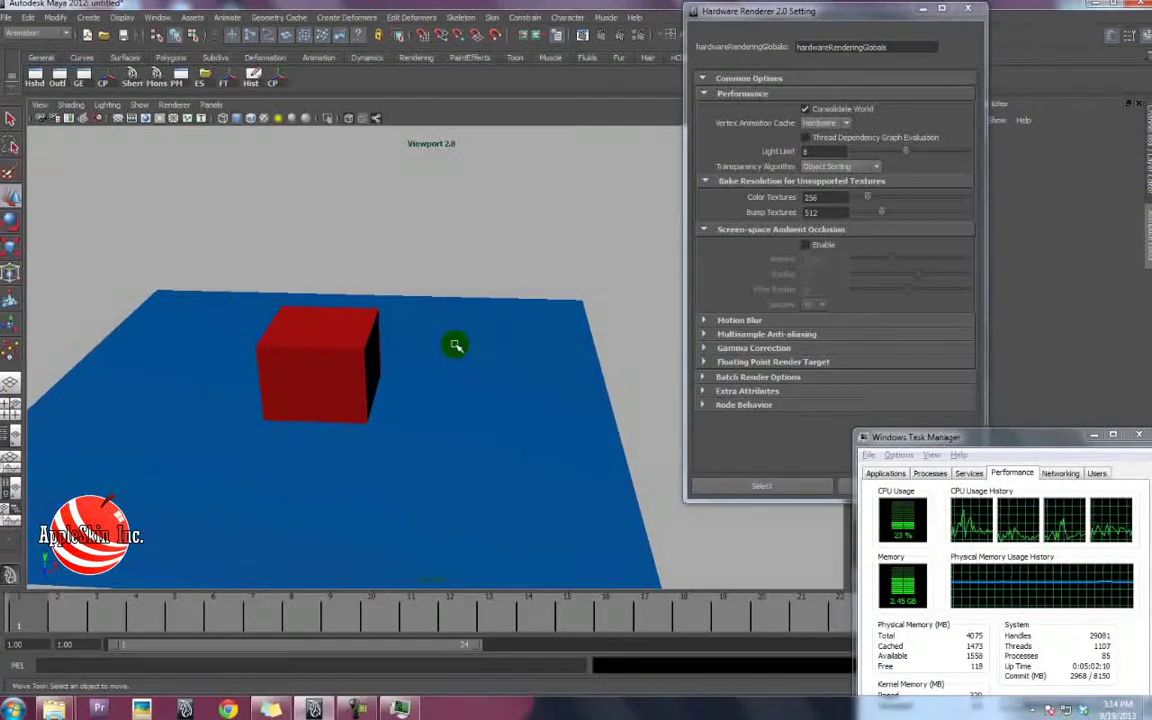
left_click(704, 321)
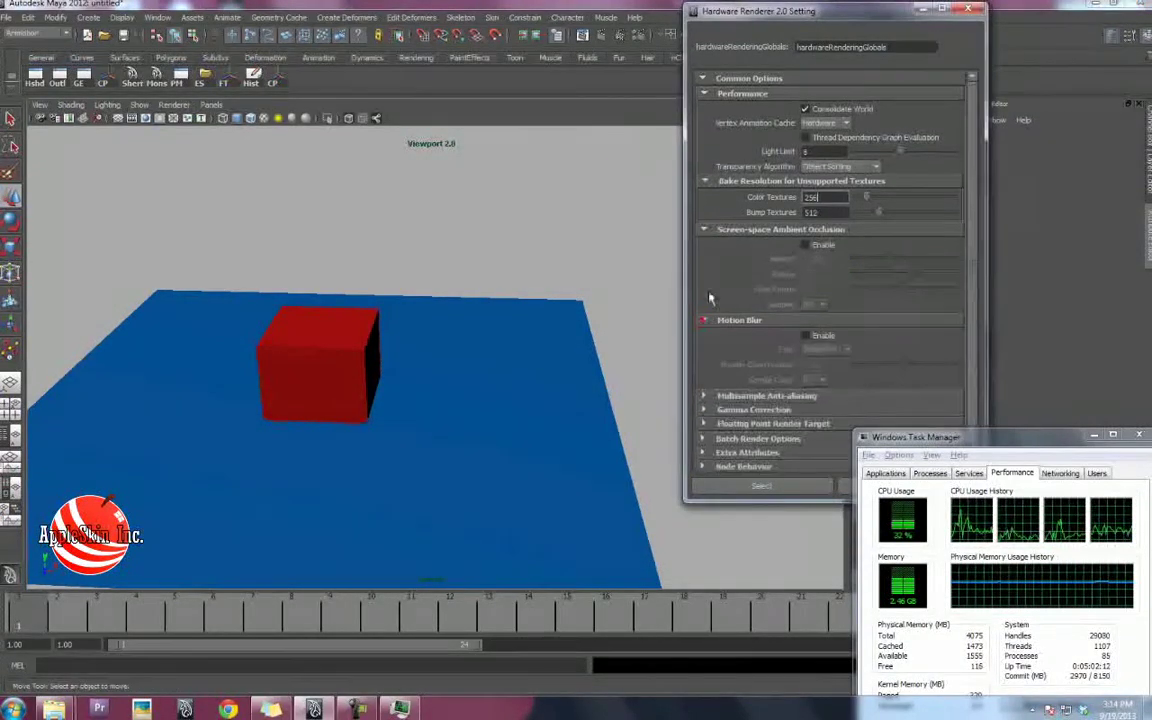
left_click(804, 333)
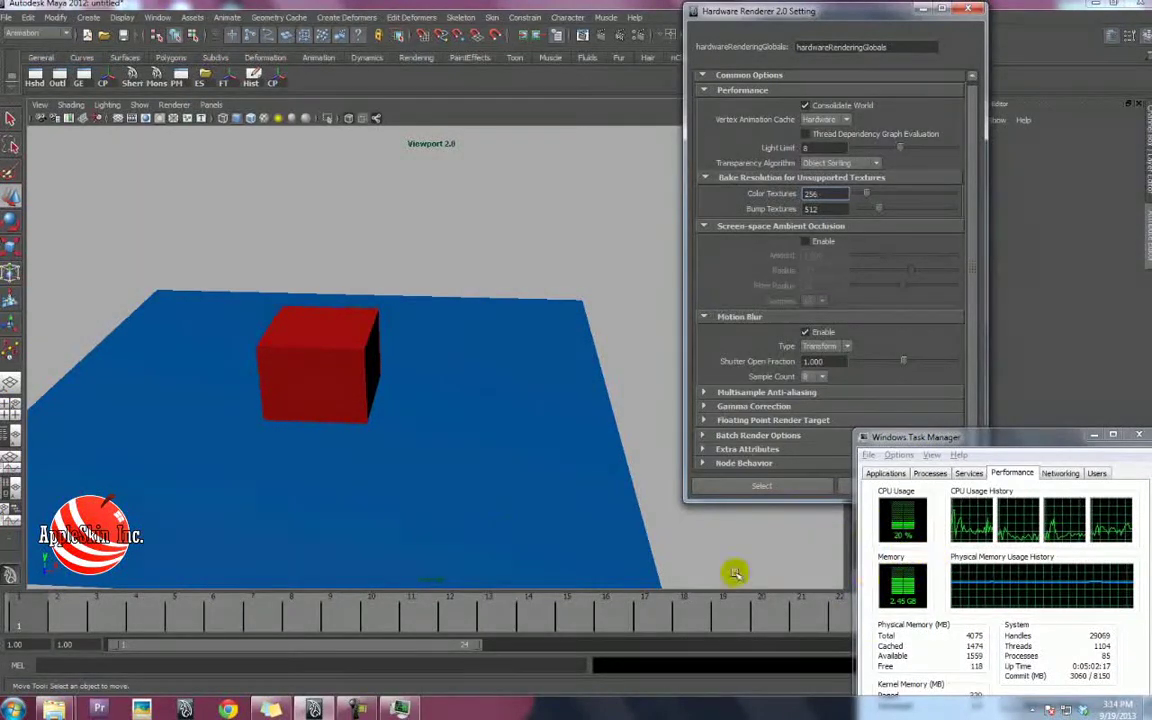
Key the red cube at frame 1 and in a raised, sideways-shifted position at frame 24, moving Task Manager clear of the timeline's end.
left_click_drag(342, 336, 383, 389, "alt")
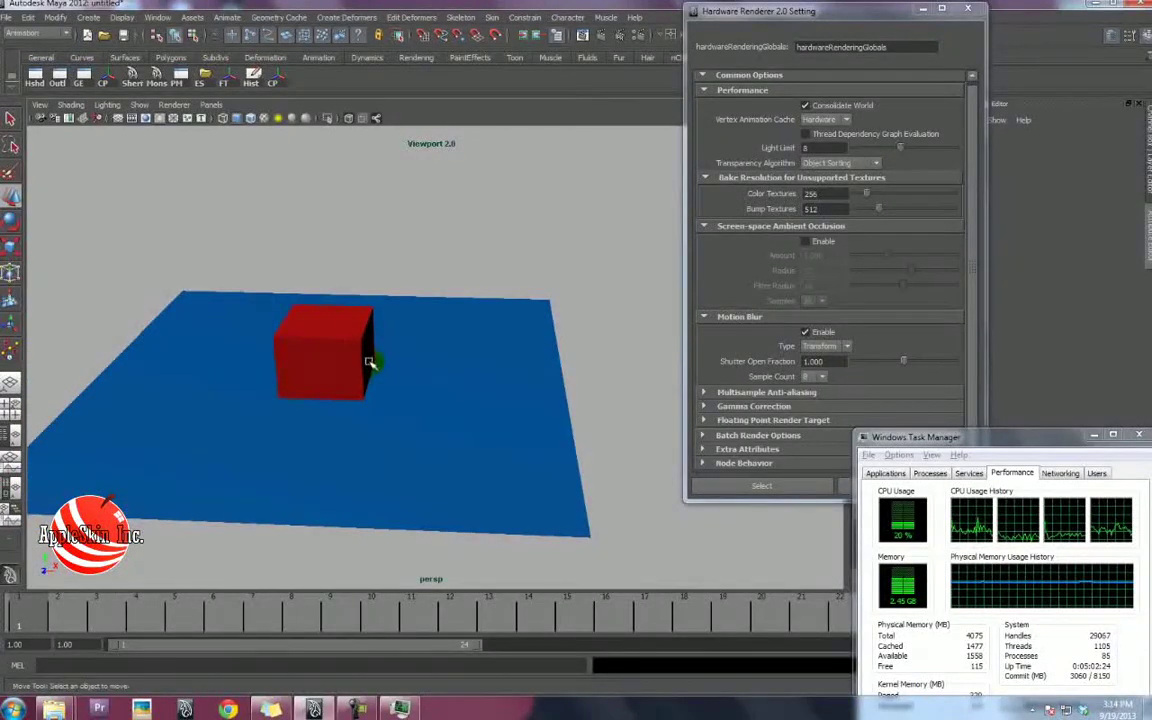
left_click(358, 377)
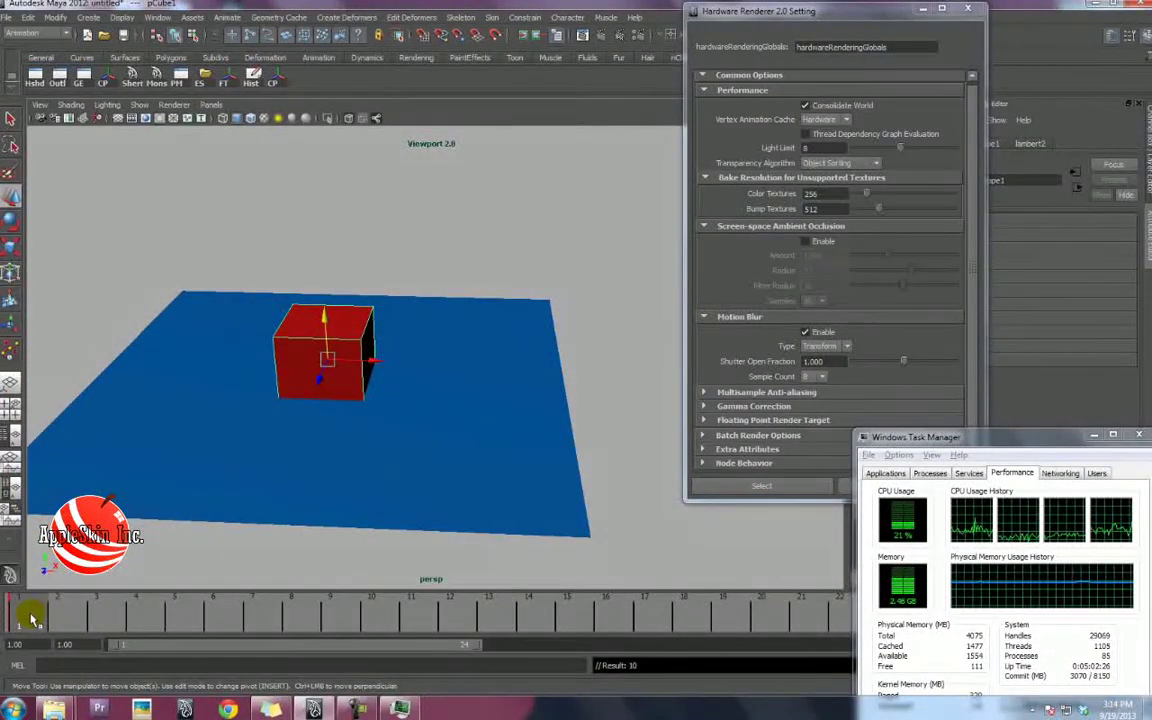
left_click_drag(946, 437, 1046, 420)
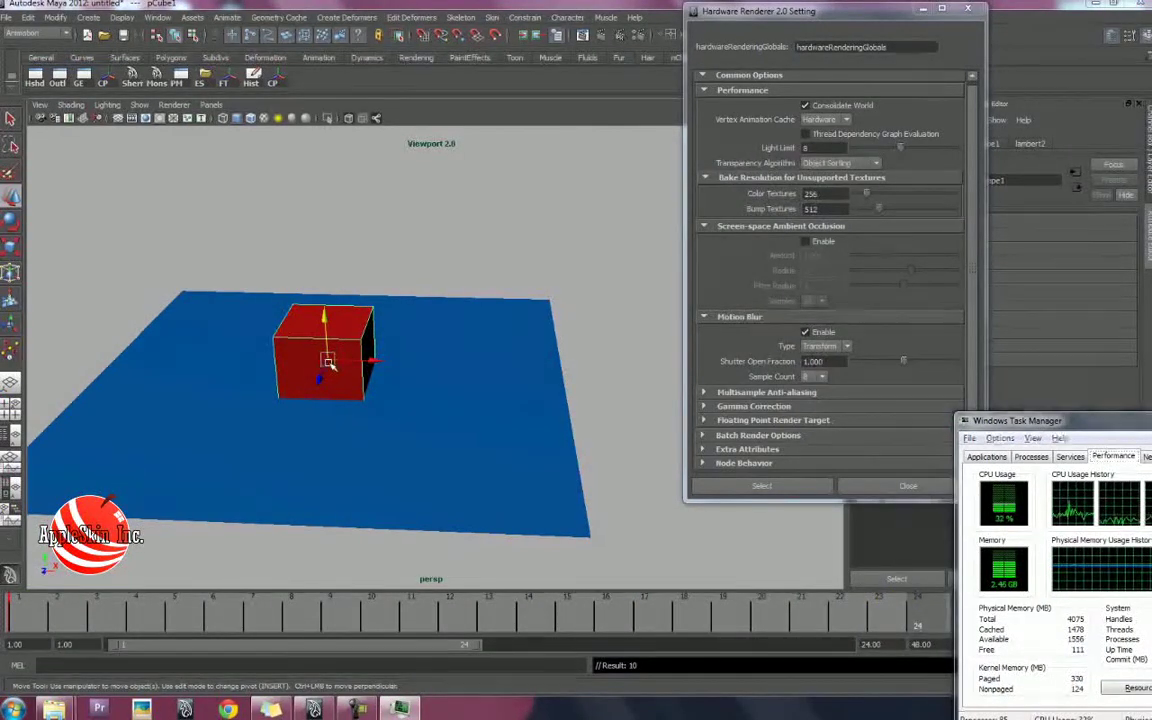
left_click_drag(325, 368, 508, 218)
Scrub the animation back to frame 13 and examine the cube's motion blur up close.
left_click_drag(893, 608, 505, 630)
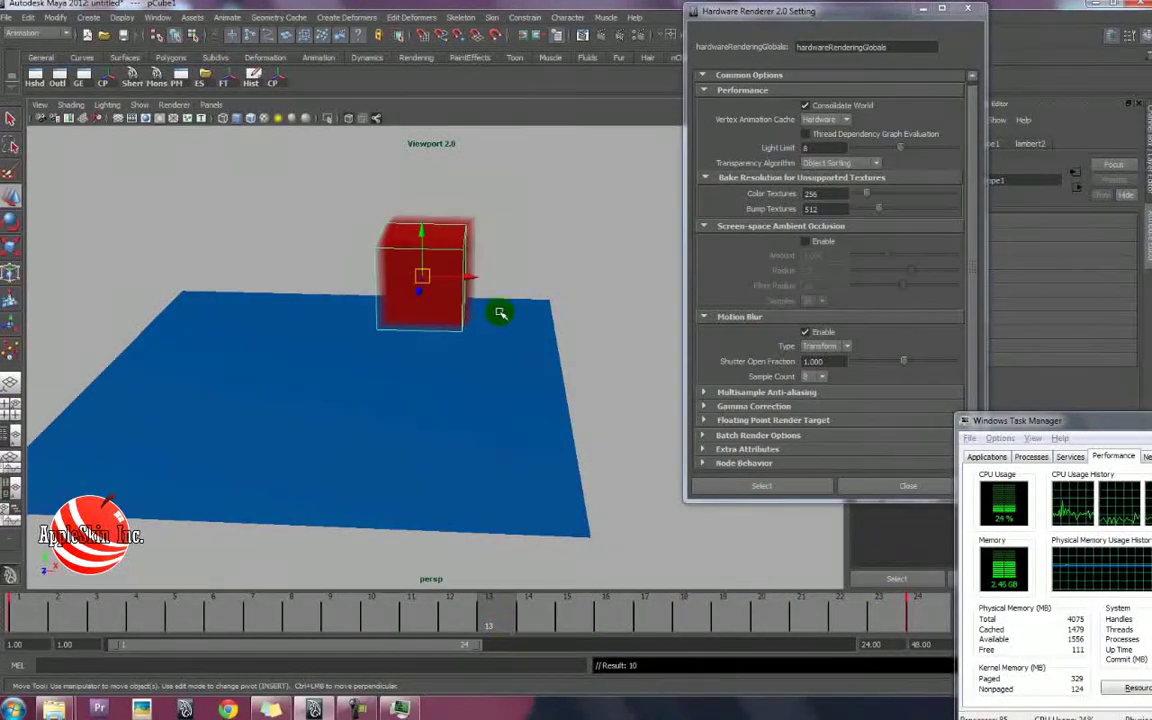
middle_click_drag(425, 205, 421, 245, "alt")
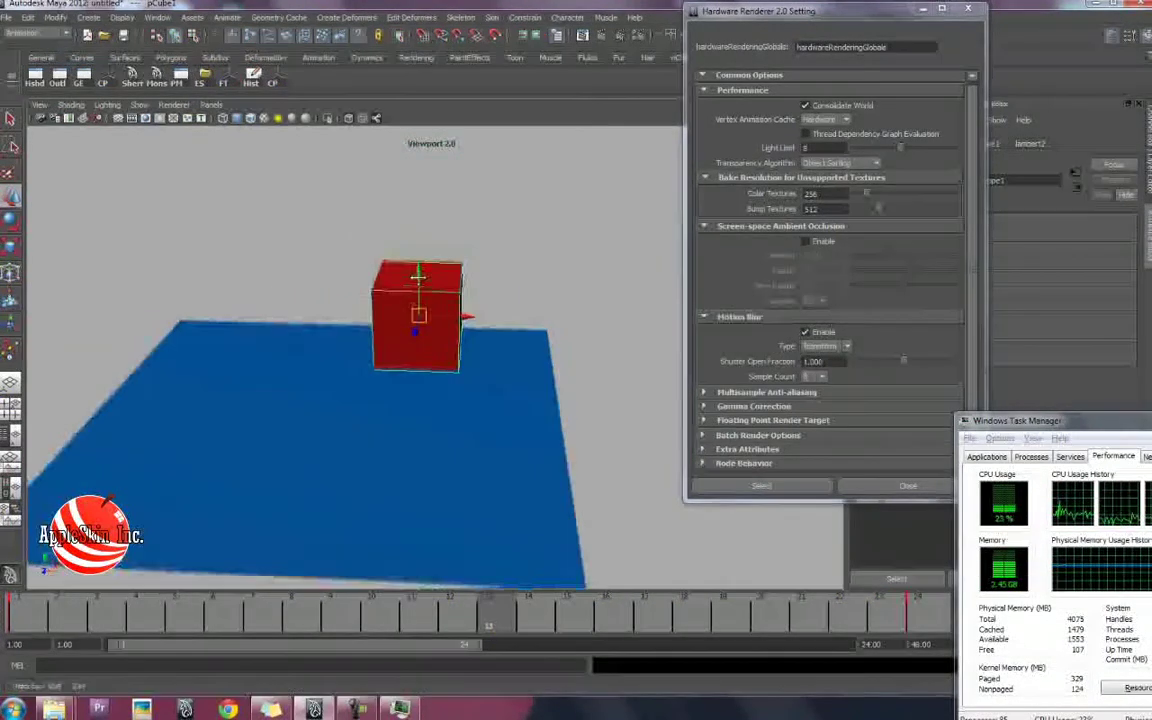
right_click_drag(421, 275, 734, 325, "alt")
middle_click_drag(422, 278, 417, 333, "alt")
key("w")
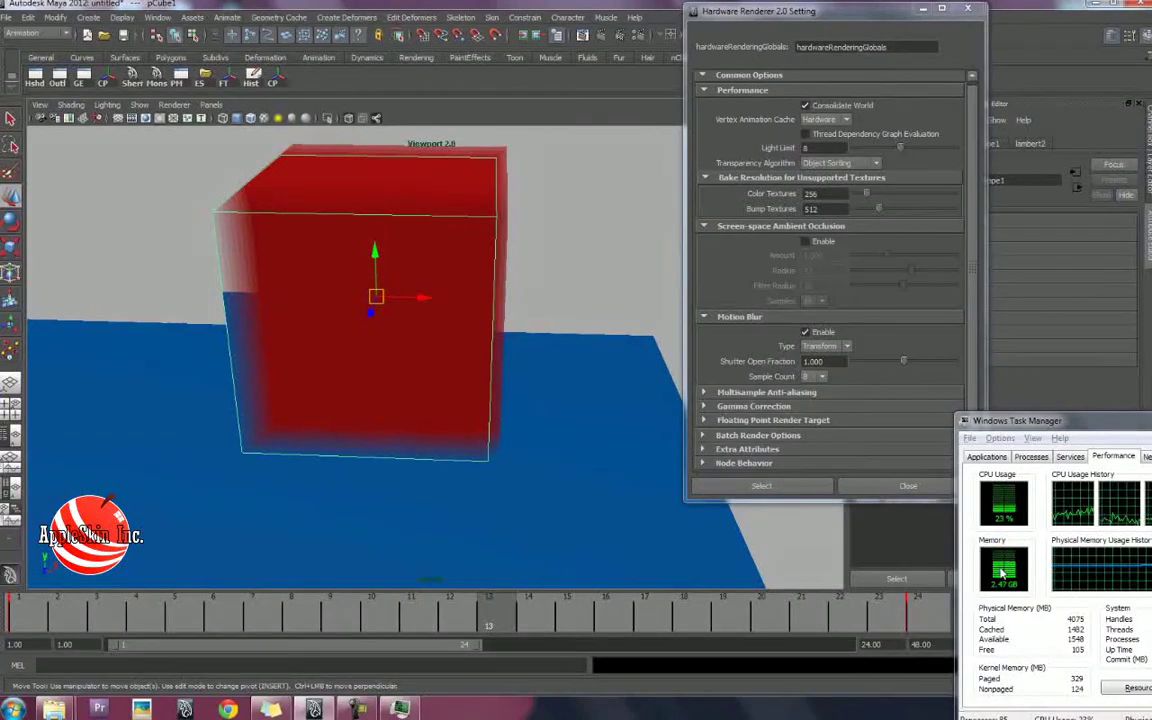
Close Task Manager and play the animation to watch the cube's motion blur, stopping at frame 14.
left_click_drag(1057, 437, 682, 384)
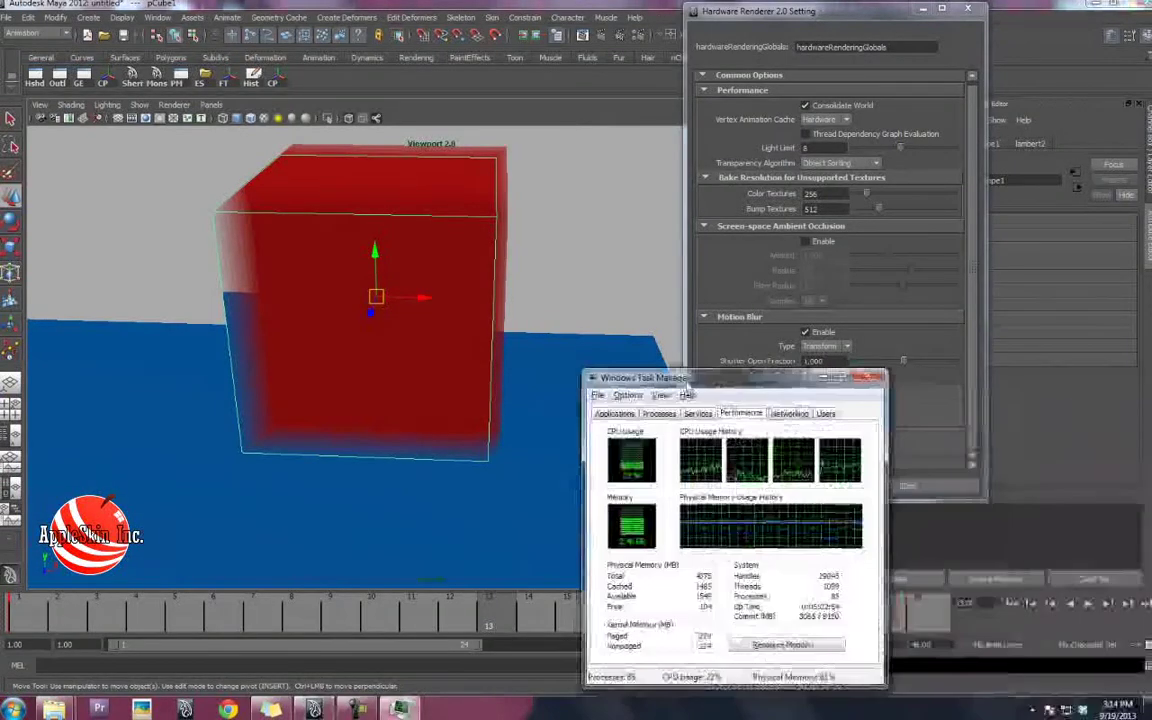
left_click(872, 374)
right_click_drag(341, 328, 265, 329, "alt")
middle_click_drag(265, 329, 268, 298, "alt")
key("alt+v")
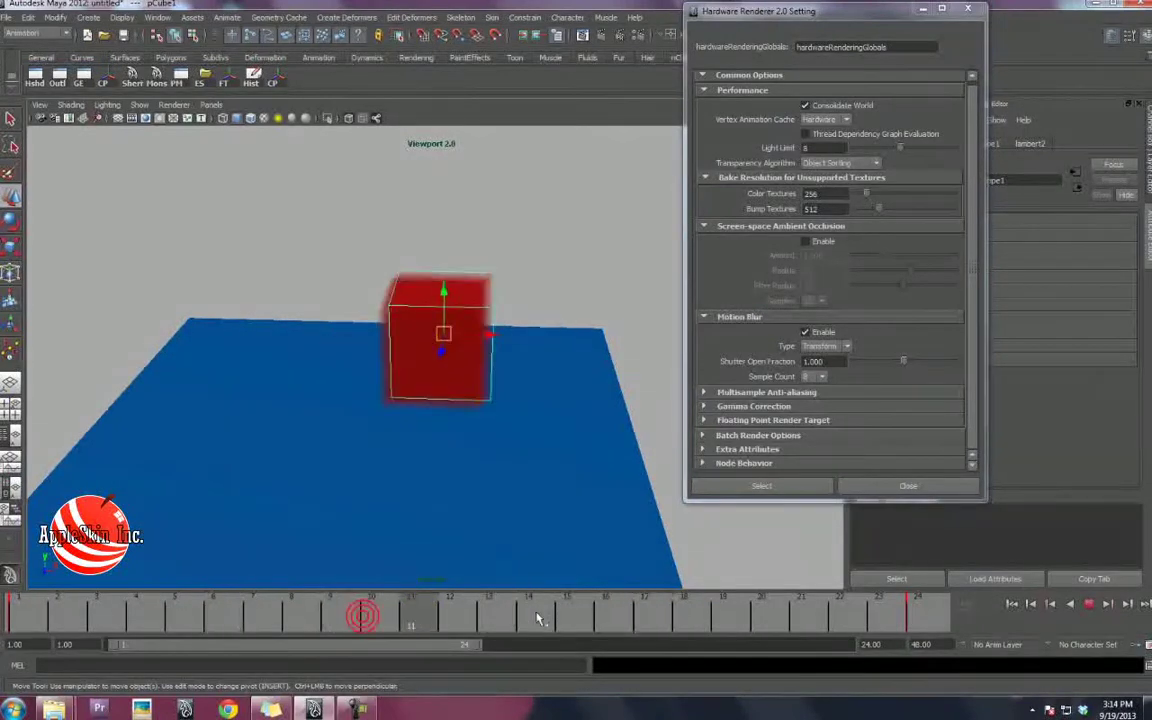
key("alt+v")
Disable motion blur and expand the Multisample Anti-aliasing settings, switching anti-aliasing on.
left_click(807, 330)
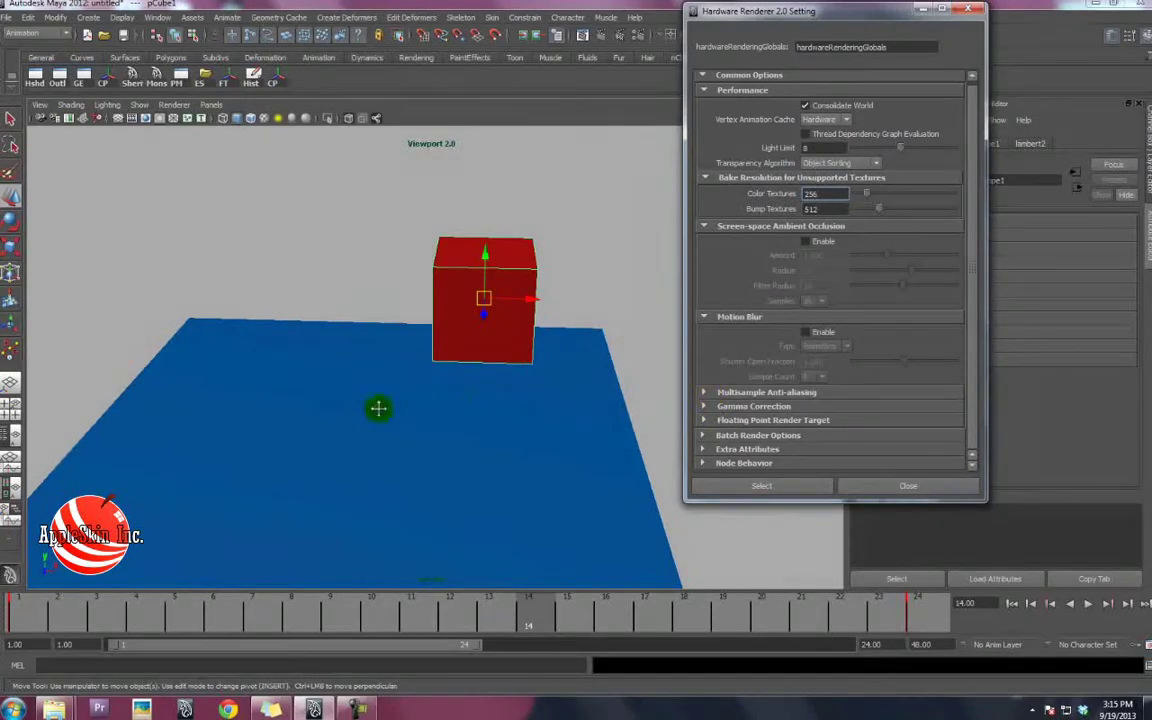
right_click_drag(378, 406, 378, 375, "alt")
left_click(705, 392)
scroll(792, 404, "down", 1)
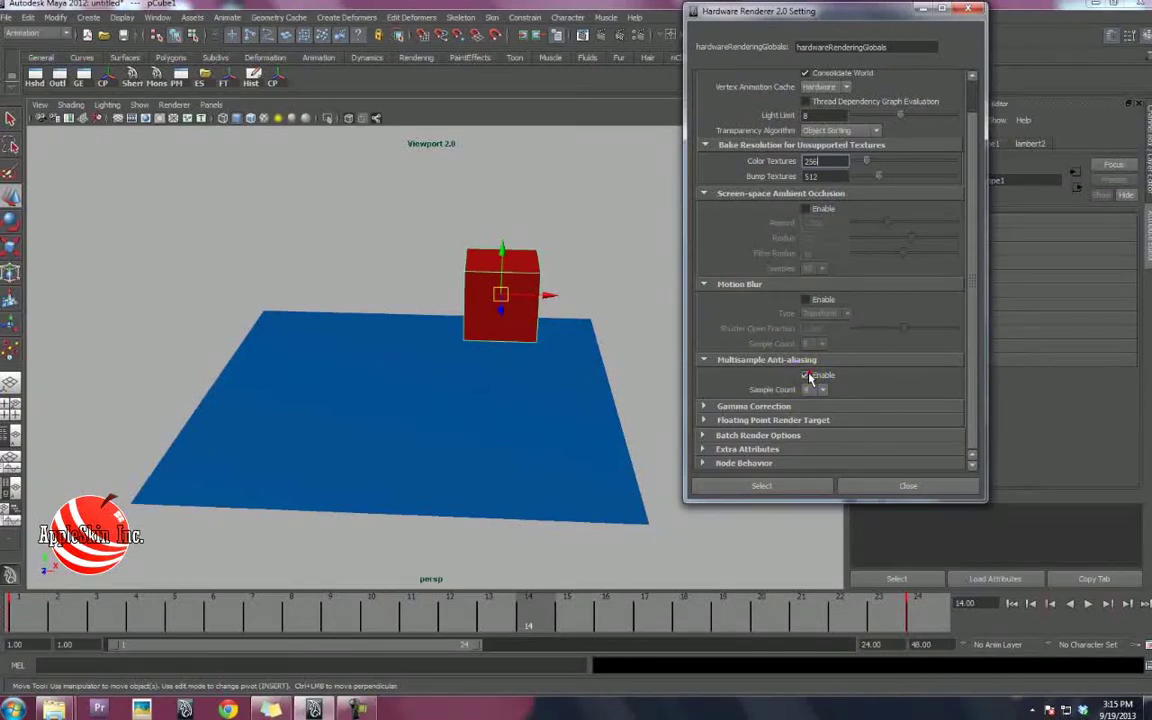
Examine the red cube's edges up close with multisample anti-aliasing enabled.
right_click_drag(441, 355, 532, 414, "alt")
left_click_drag(532, 414, 518, 408, "alt")
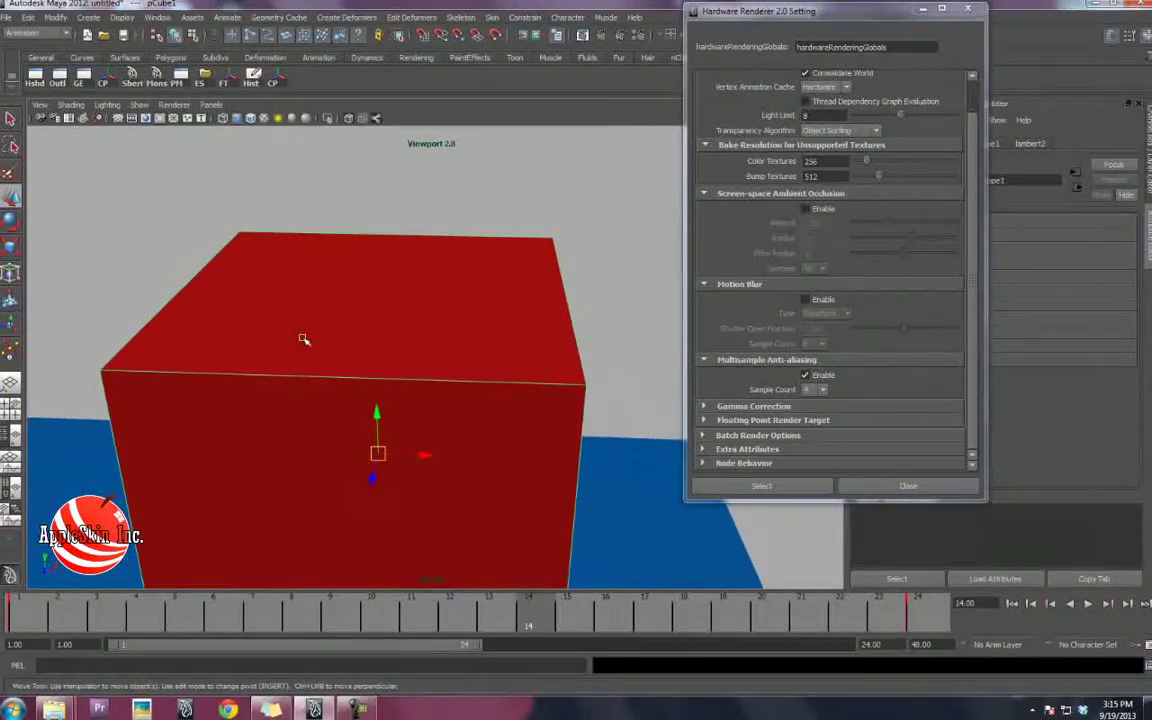
left_click_drag(303, 339, 322, 330, "alt")
right_click_drag(323, 330, 374, 343, "alt")
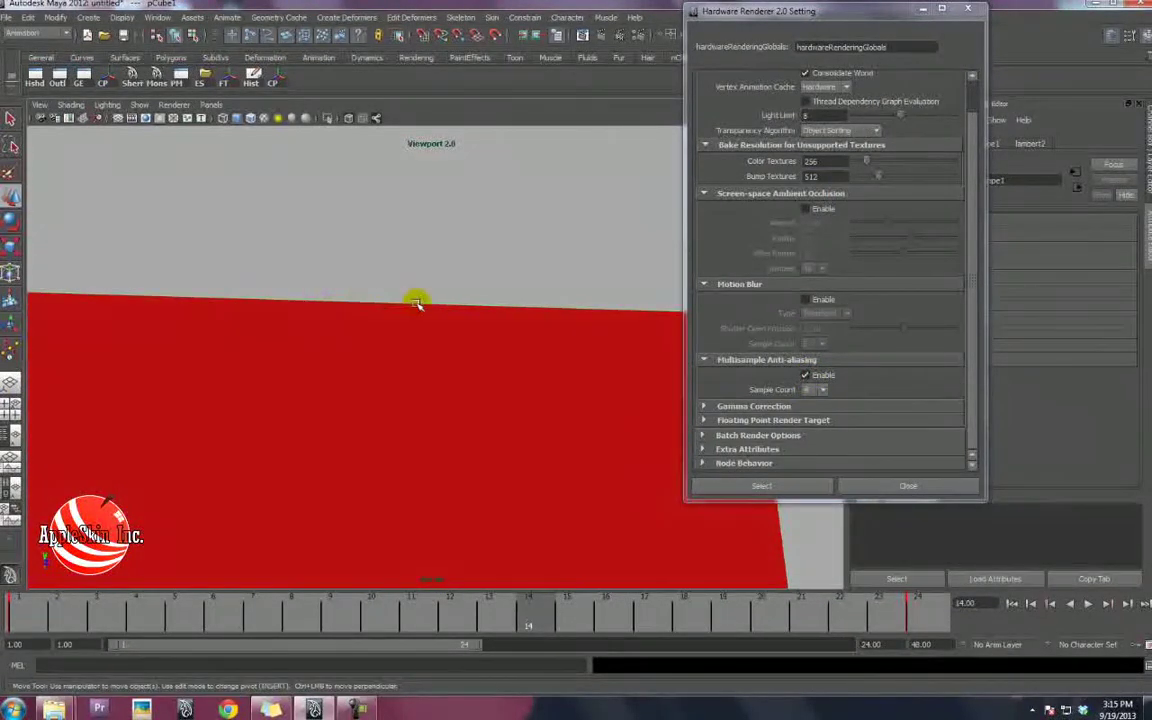
left_click_drag(416, 302, 337, 396, "alt")
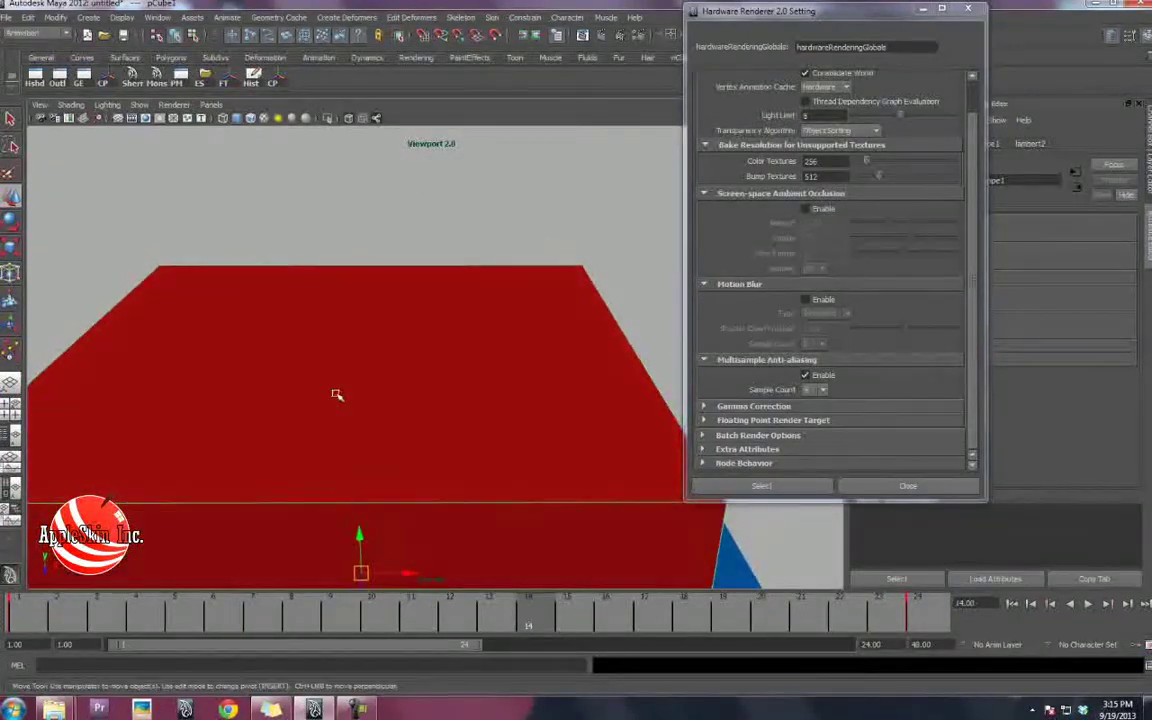
Disable multisample anti-aliasing and inspect the cube's edges up close from several angles.
left_click(805, 374)
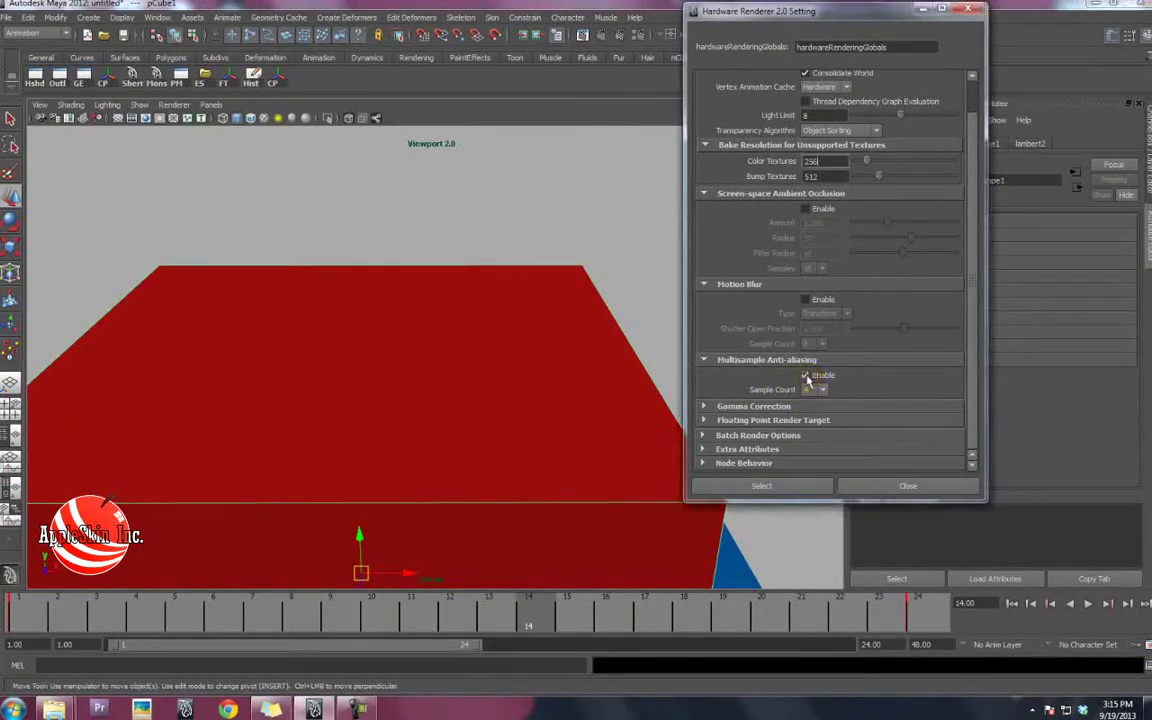
left_click(378, 226)
left_click(428, 528)
right_click_drag(480, 515, 632, 486, "alt")
middle_click_drag(632, 486, 527, 468, "alt")
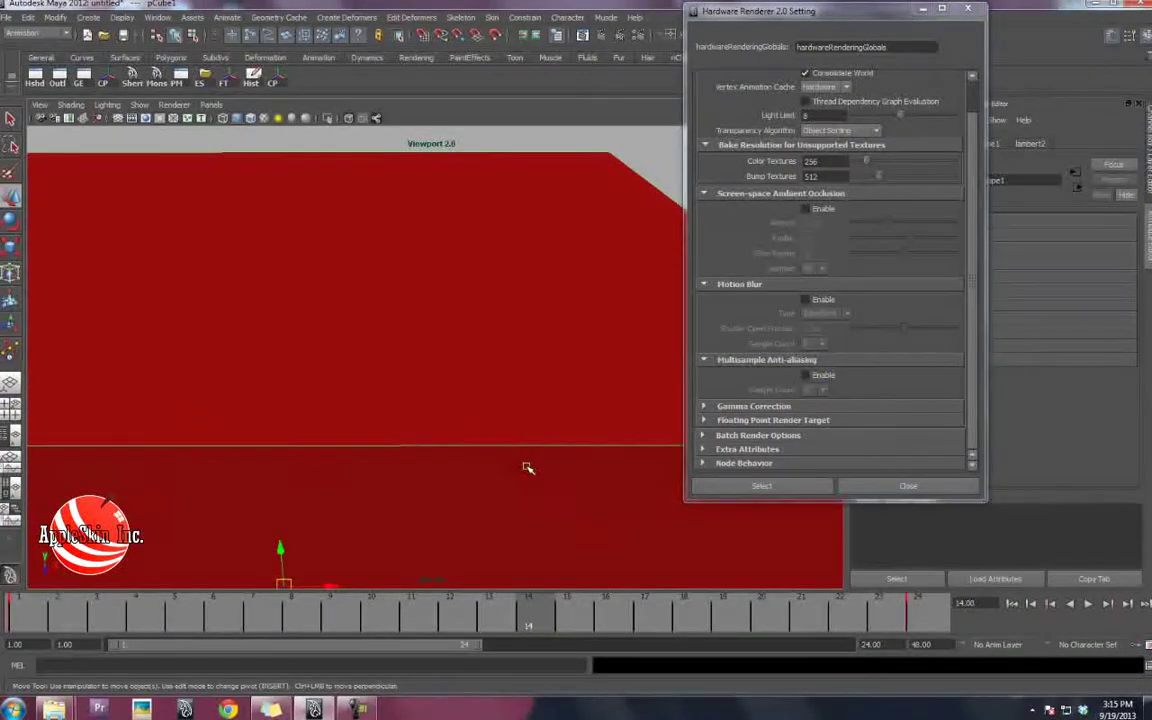
left_click_drag(527, 468, 500, 470, "alt")
middle_click_drag(500, 470, 471, 430, "alt")
mouse_move(471, 430)
left_mouse_down("alt")
mouse_move(442, 429)
mouse_move(442, 440)
mouse_move(437, 429)
mouse_move(489, 437)
left_mouse_up("alt")
left_click_drag(516, 238, 540, 340, "alt")
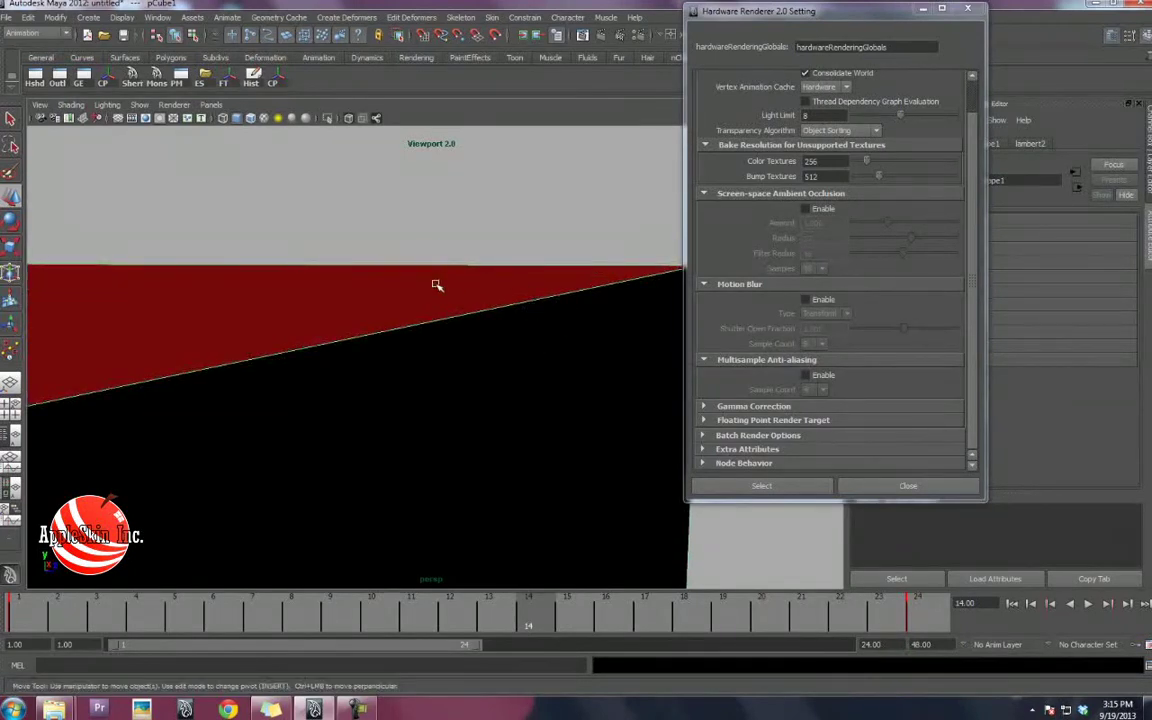
left_click_drag(437, 285, 445, 278, "alt")
Re-enable multisample anti-aliasing and try sample counts of 8 and 16 before setting the count to 4.
left_click(807, 376)
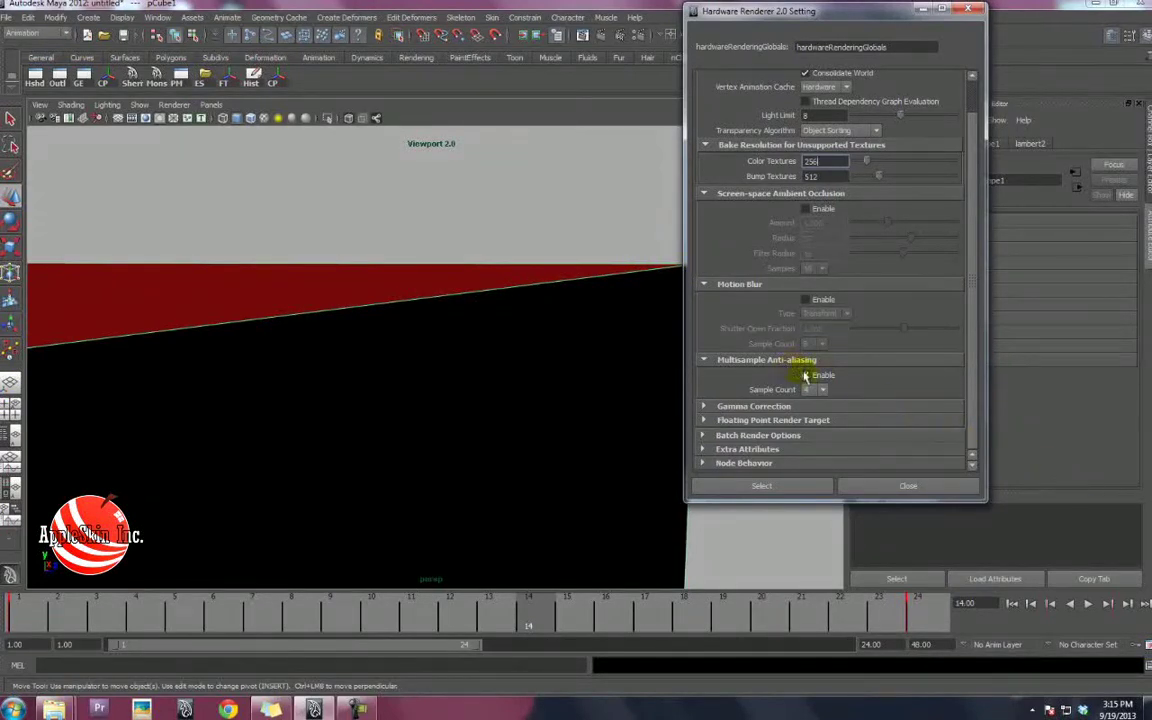
left_click(815, 390)
left_click(817, 432)
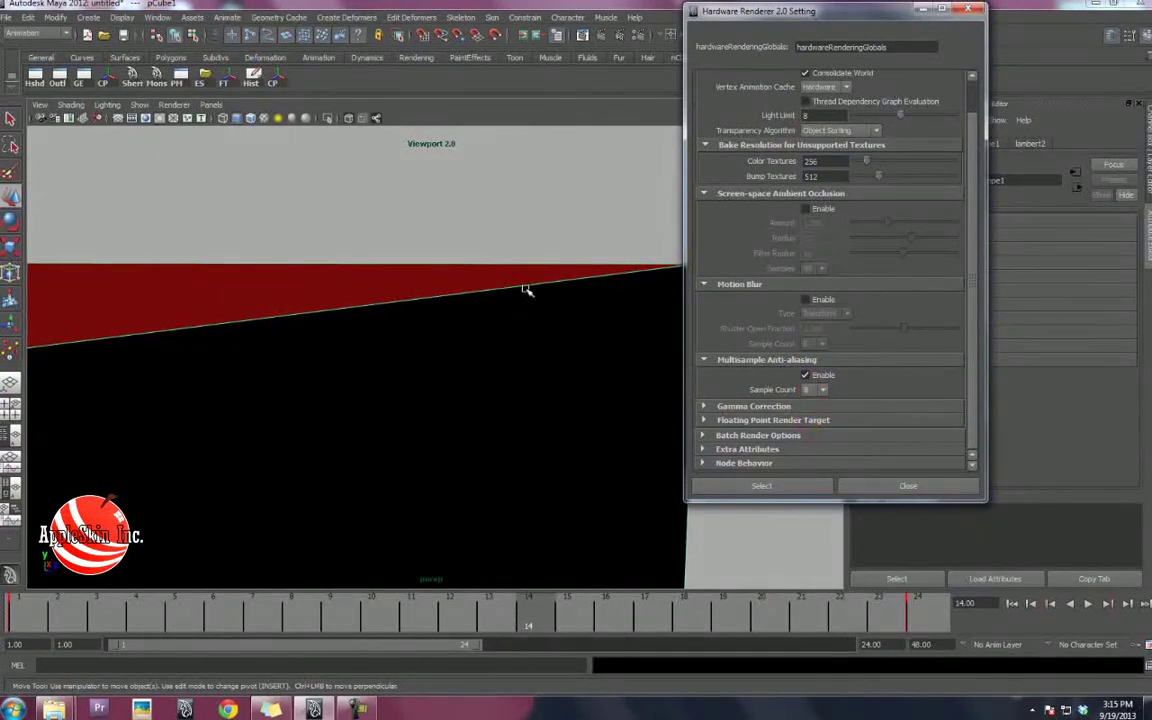
left_click(824, 391)
left_click(805, 437)
left_click(819, 391)
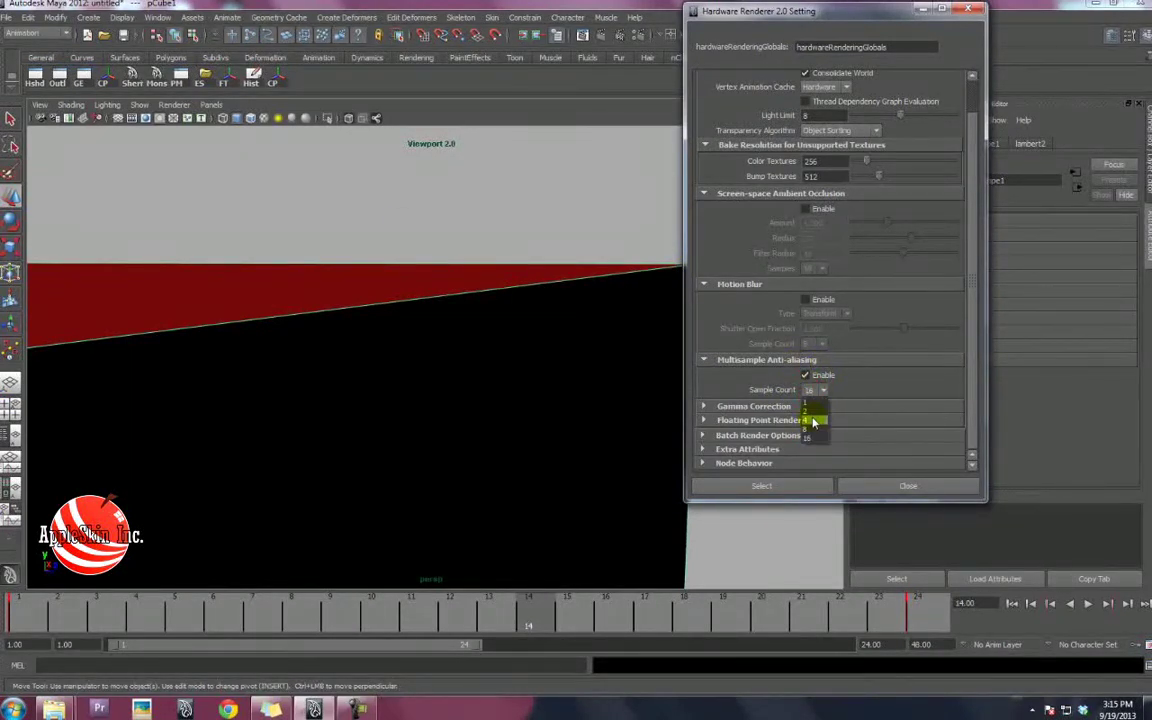
left_click(812, 422)
Switch multisample anti-aliasing off, on and off again to compare the cube's edges, finishing with it disabled.
left_click(806, 377)
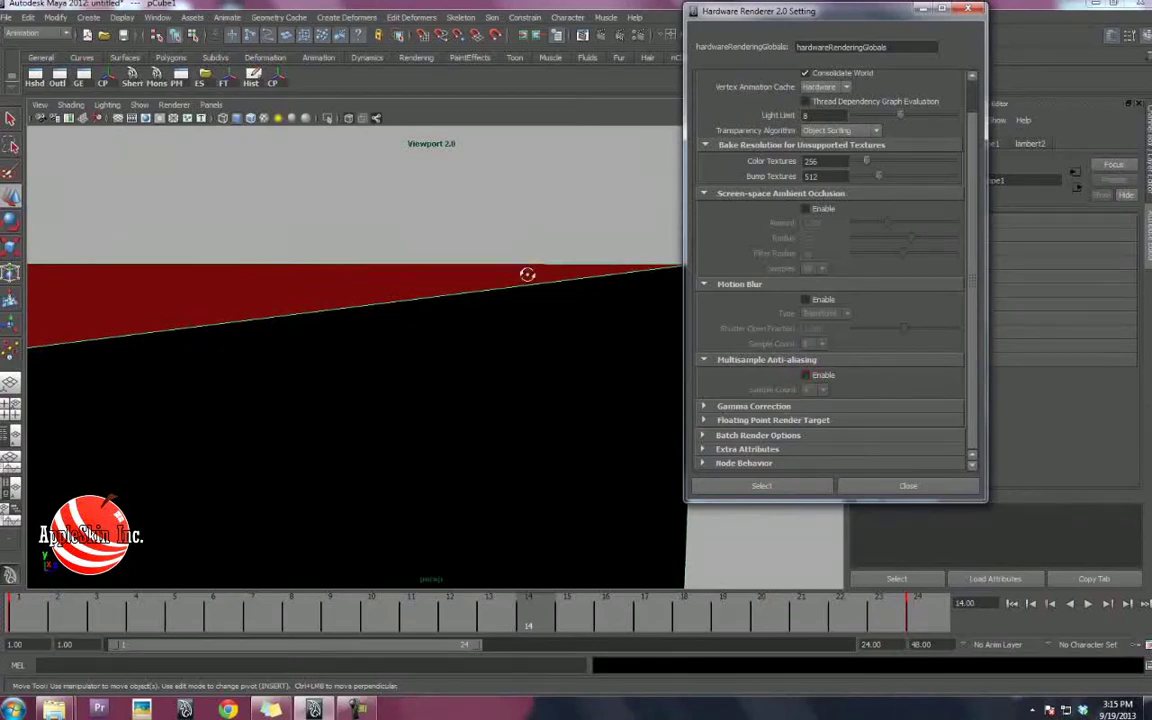
left_click_drag(527, 274, 198, 278, "alt")
middle_click_drag(306, 321, 267, 319, "alt")
right_click_drag(267, 319, 374, 327, "alt")
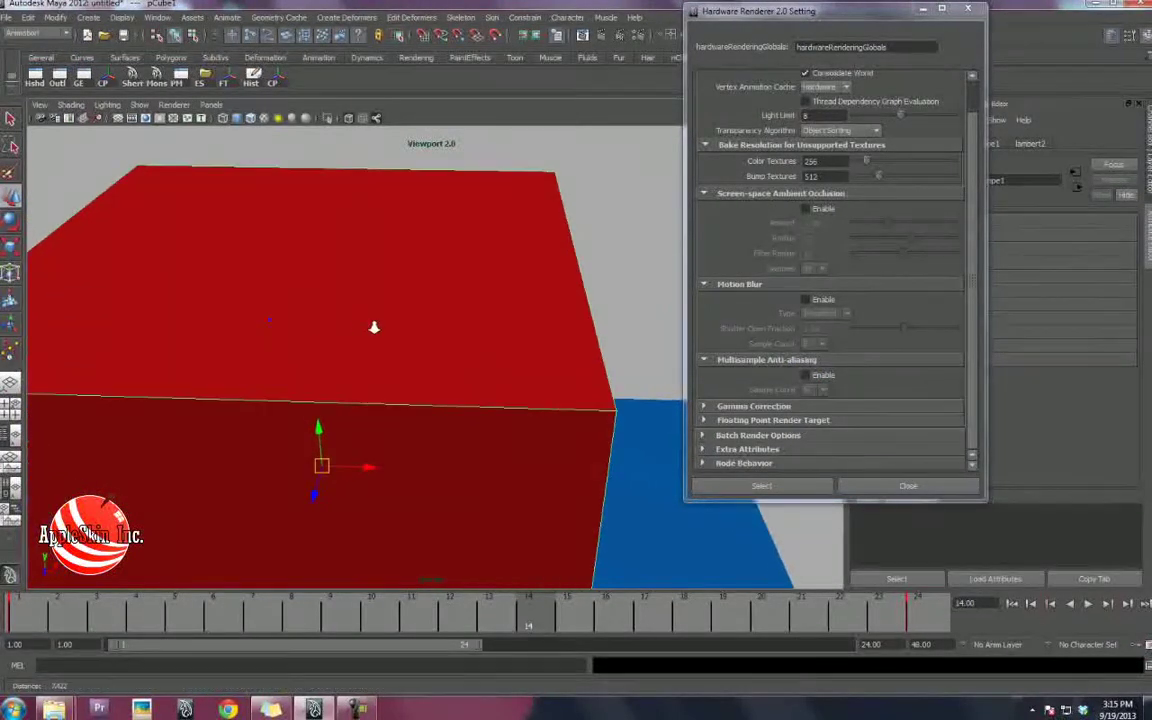
left_click_drag(373, 327, 444, 419, "alt")
left_click(805, 376)
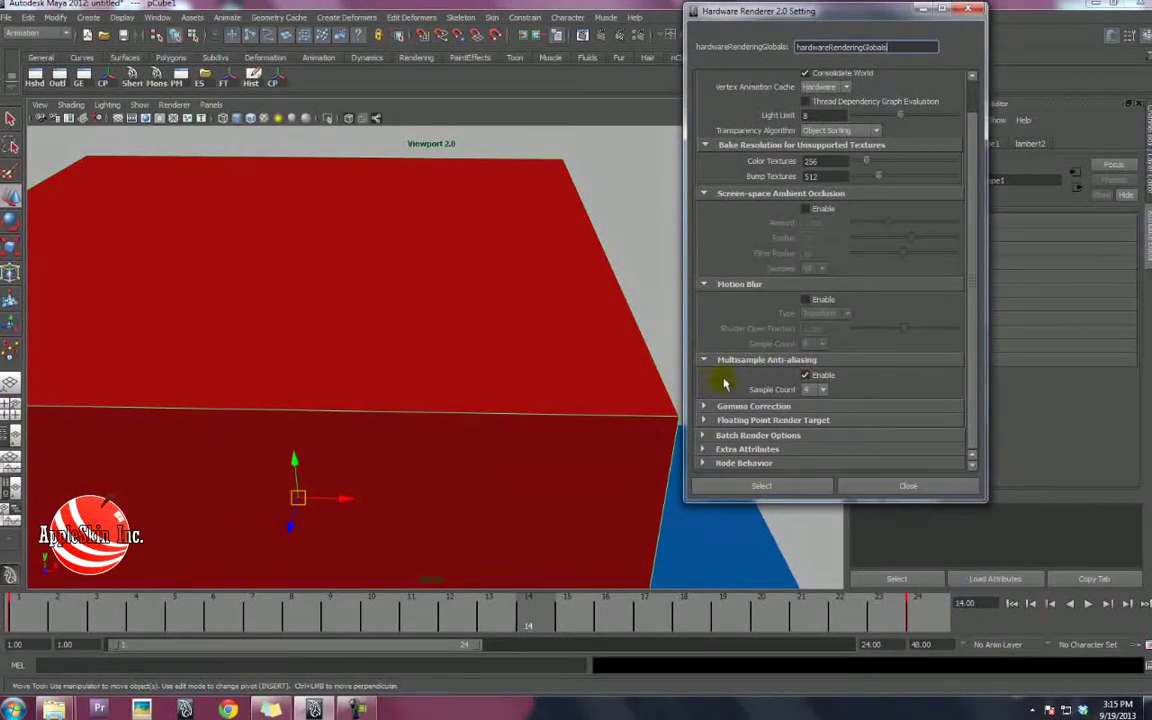
left_click(806, 375)
left_click_drag(350, 340, 300, 301, "alt")
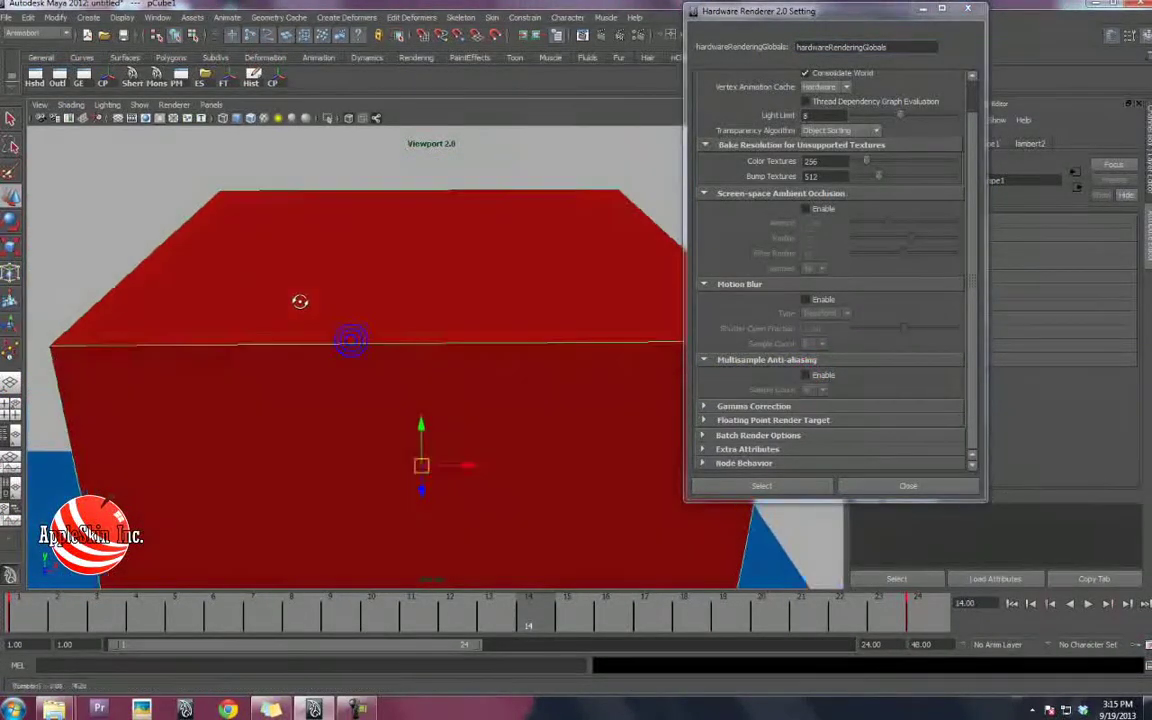
right_click_drag(300, 301, 242, 308, "alt")
middle_click_drag(339, 435, 507, 368, "alt")
right_click_drag(507, 368, 336, 400, "alt")
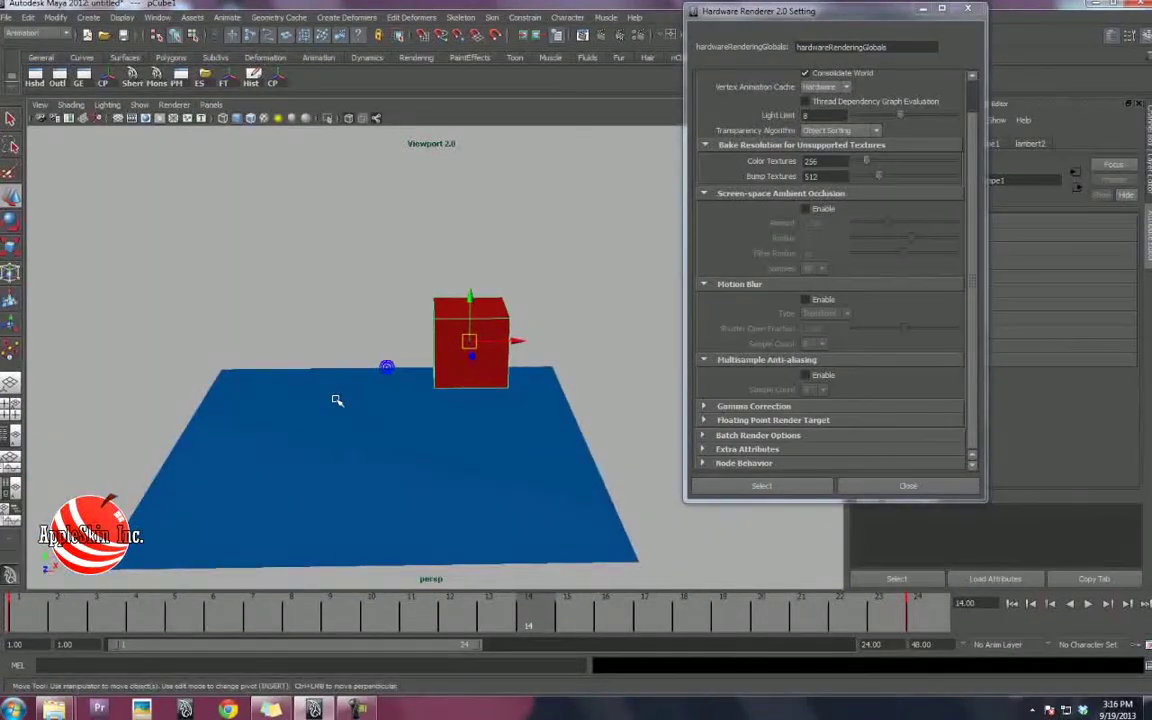
Return the animation to frame 1 and view the cube resting on the blue plane.
left_click_drag(684, 601, 15, 604)
left_click_drag(245, 395, 255, 409, "alt")
right_click_drag(255, 409, 390, 420, "alt")
middle_click_drag(335, 460, 438, 324, "alt")
left_click_drag(438, 324, 454, 353, "alt")
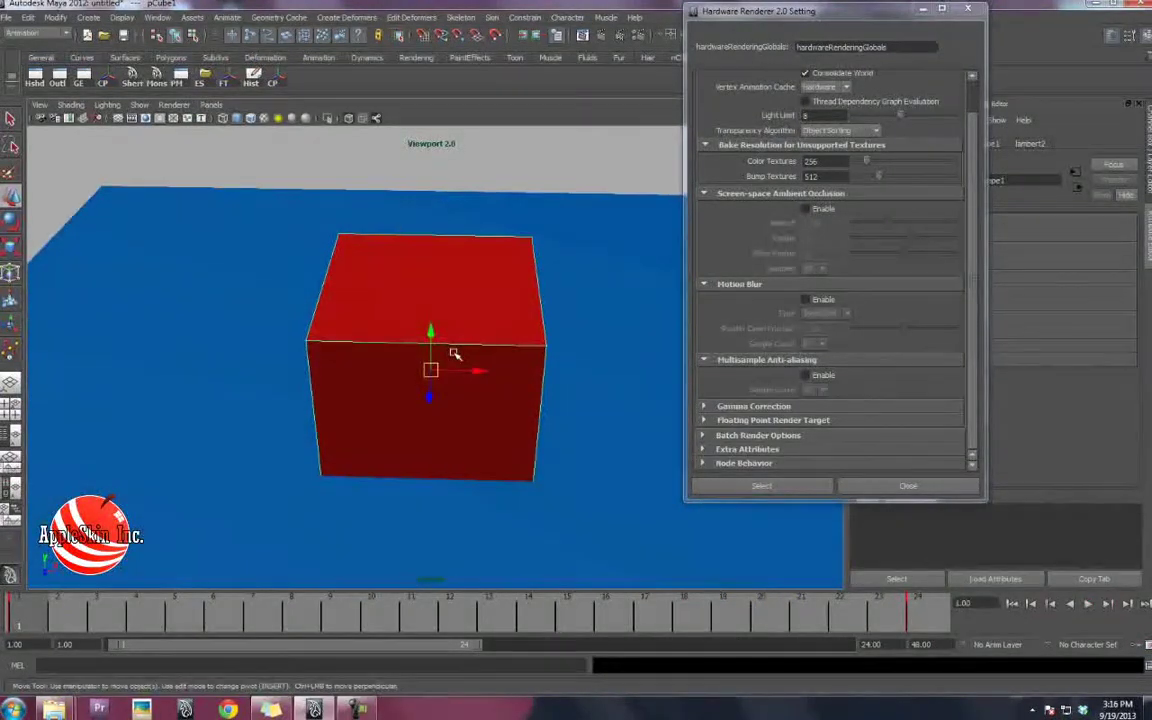
Expand the Gamma Correction settings and enable the correction to try a lower gamma, finishing with it disabled.
left_click(758, 407)
left_click(806, 422)
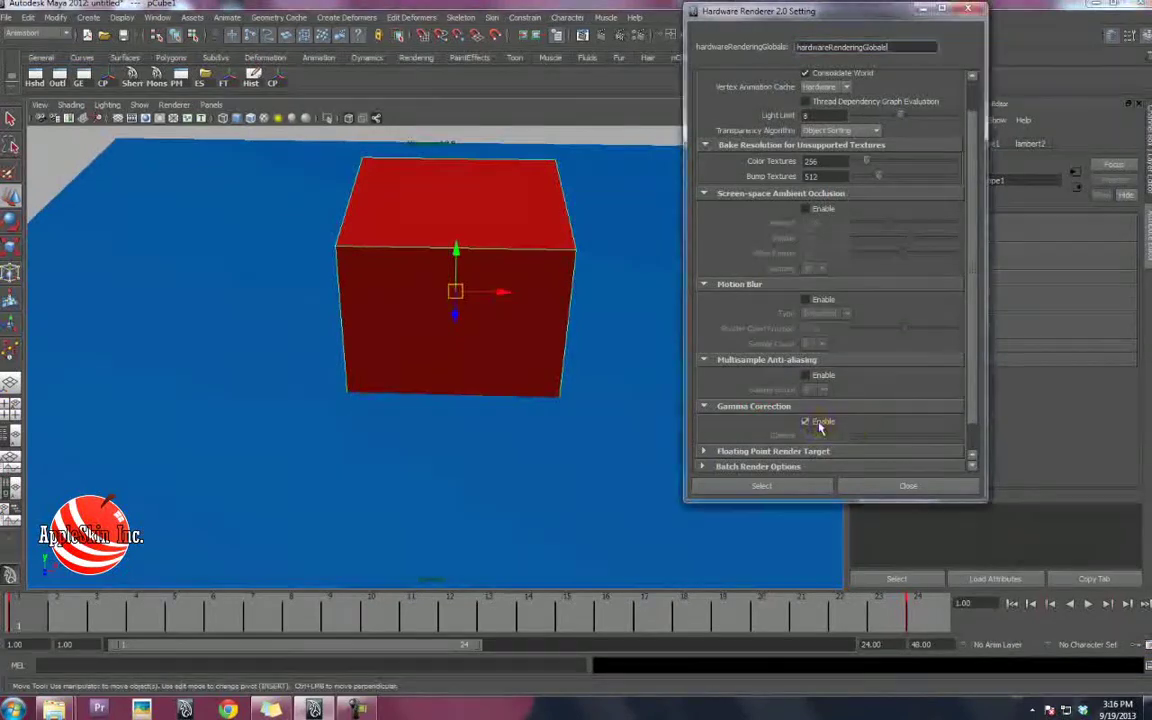
scroll(327, 391, "down", 5)
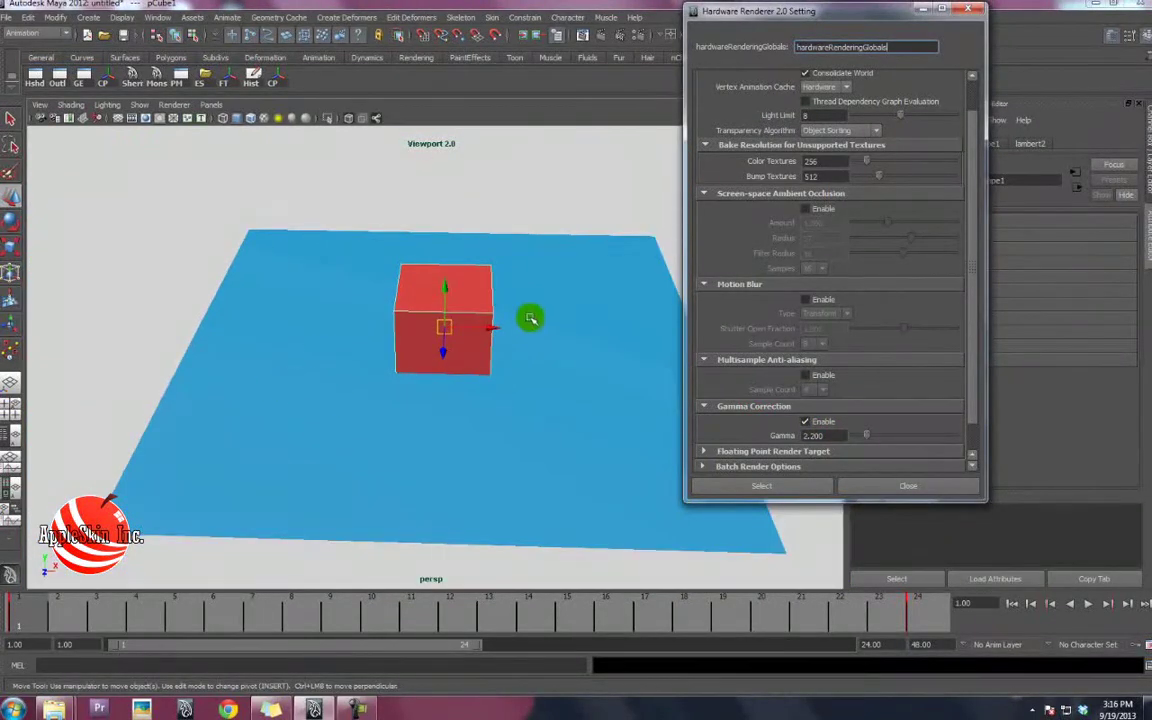
mouse_move(868, 437)
left_mouse_down()
mouse_move(914, 439)
mouse_move(857, 438)
left_mouse_up()
left_click(805, 421)
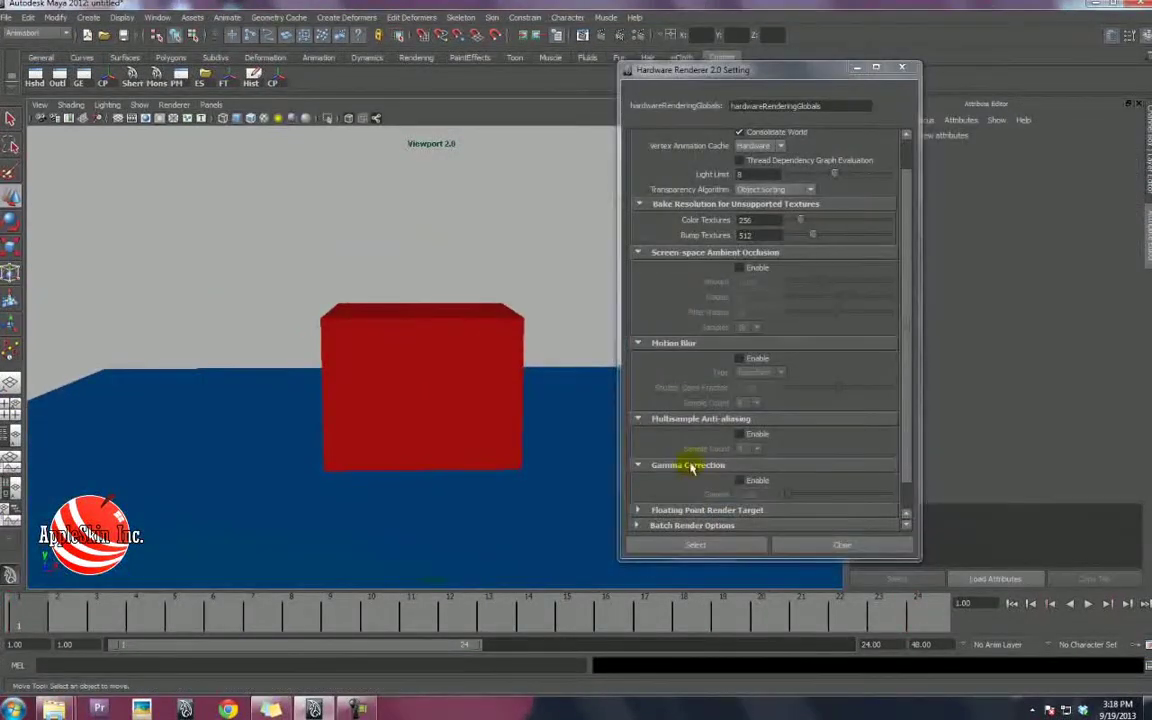
Expand the Floating Point Render Target and Batch Render Options settings of the hardware renderer.
scroll(748, 474, "down", 1)
left_click(748, 476)
left_click(690, 490)
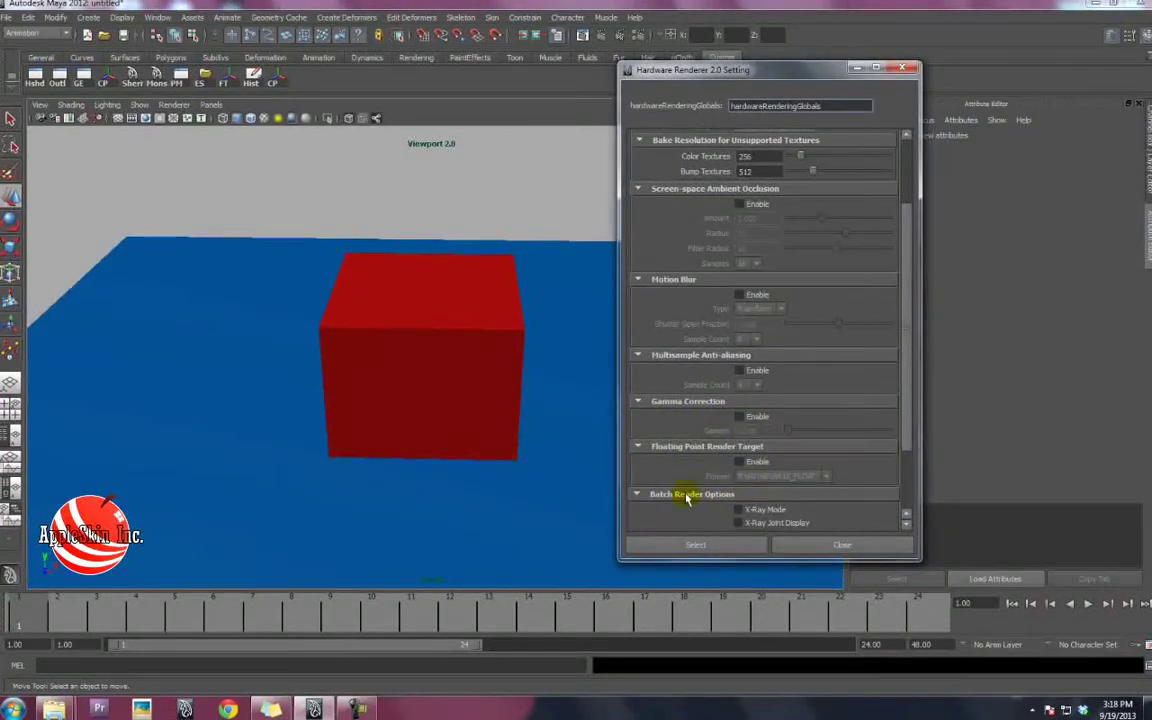
scroll(757, 488, "down", 3)
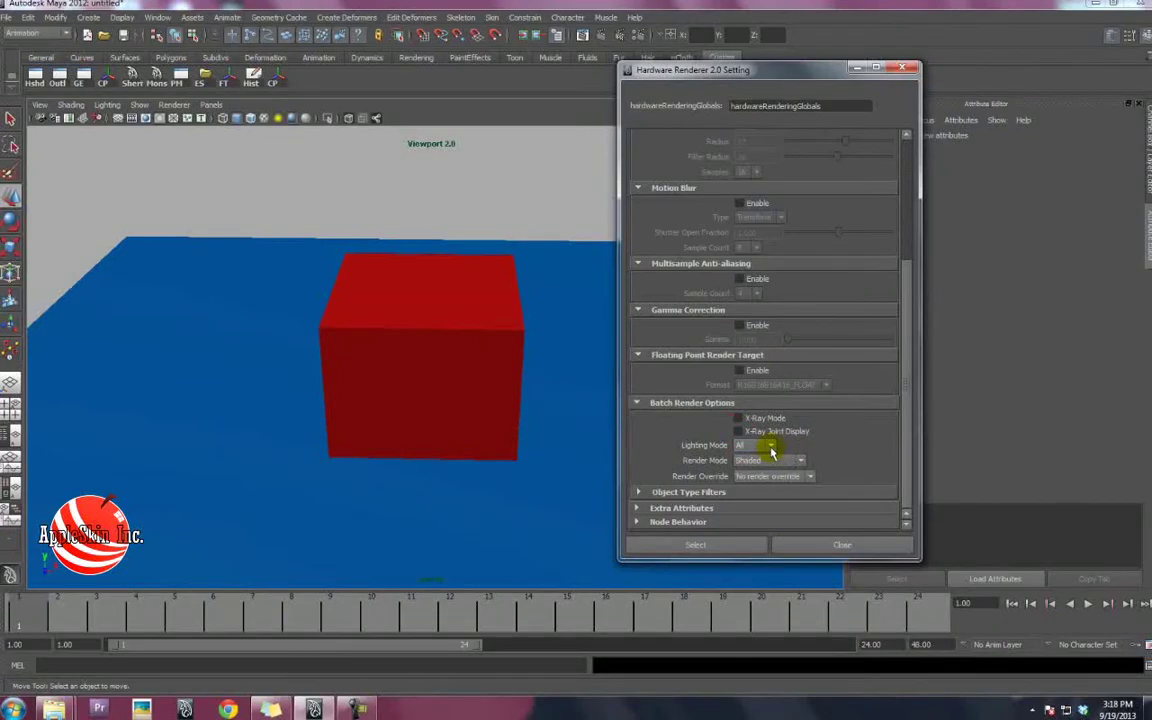
left_click_drag(248, 414, 268, 419, "alt")
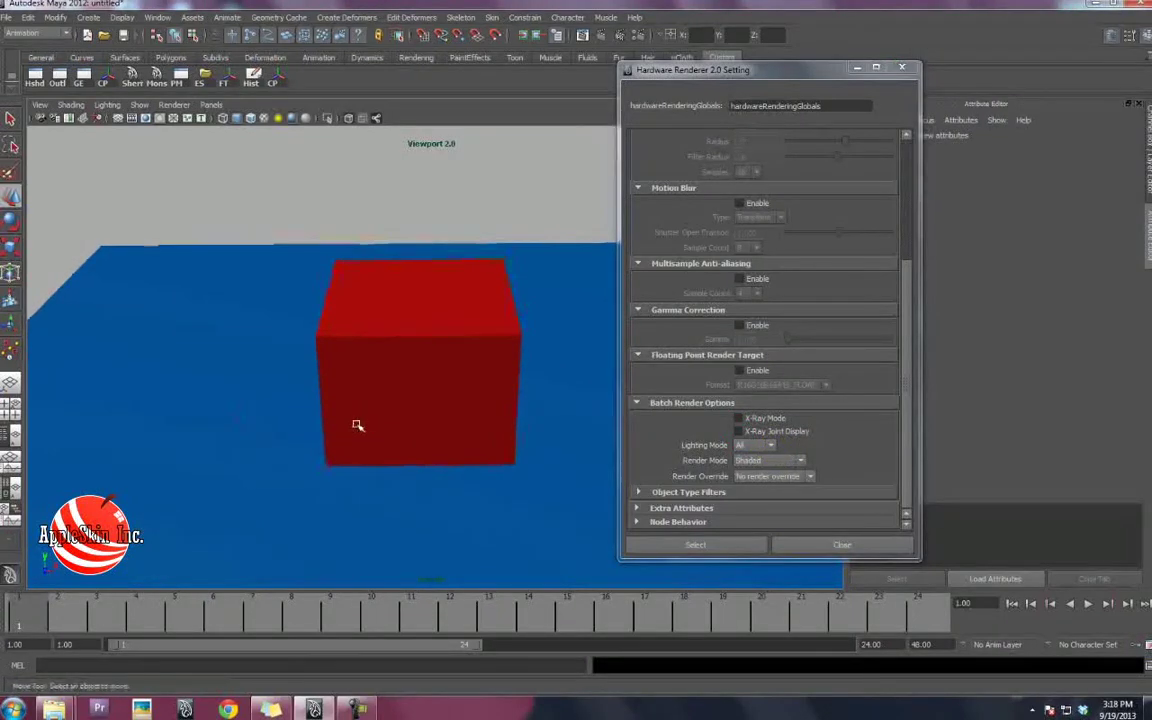
Enable X-Ray Mode in the batch render options and render the scene in Render View with Maya Software.
left_click(740, 419)
left_click(583, 38)
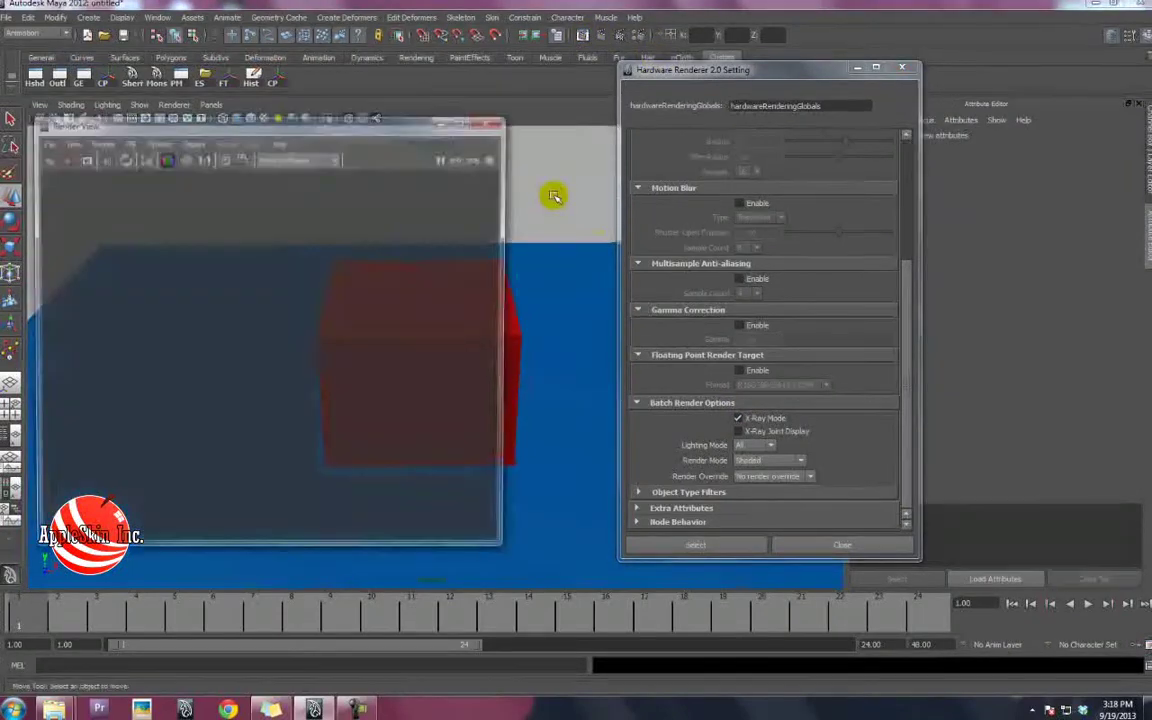
left_click(46, 154)
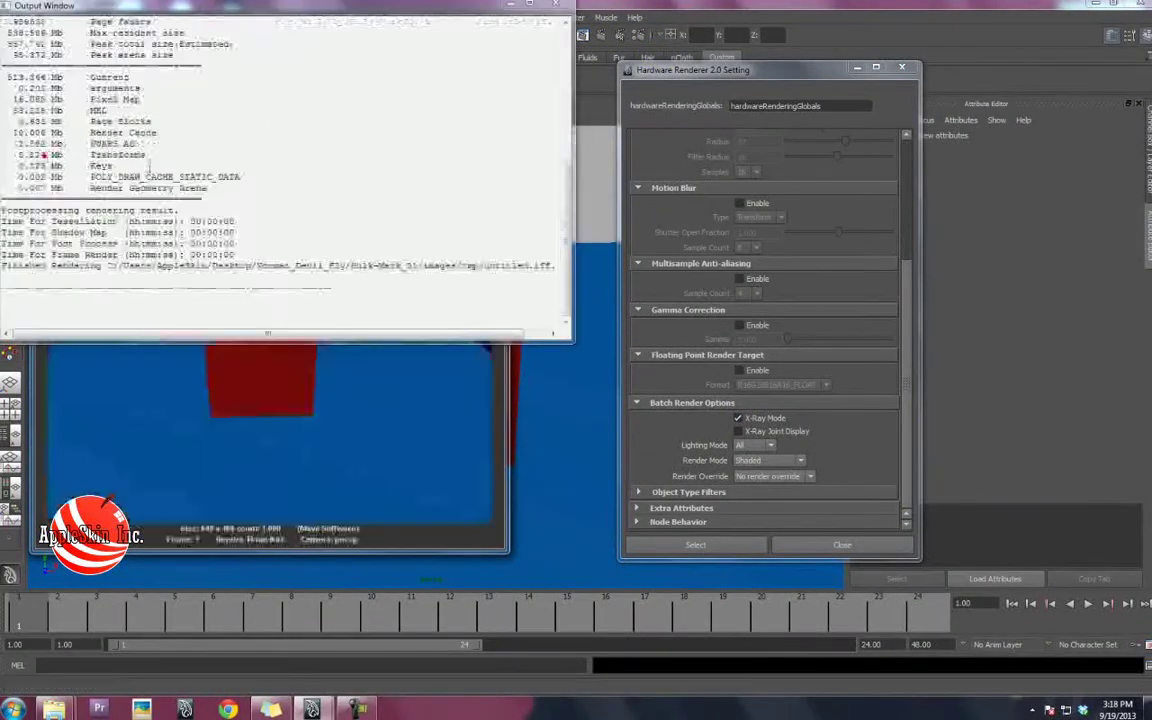
left_click(556, 6)
Switch the Render View renderer to Maya Hardware 2.0 and render the scene again, closing the Output Window.
left_click(336, 158)
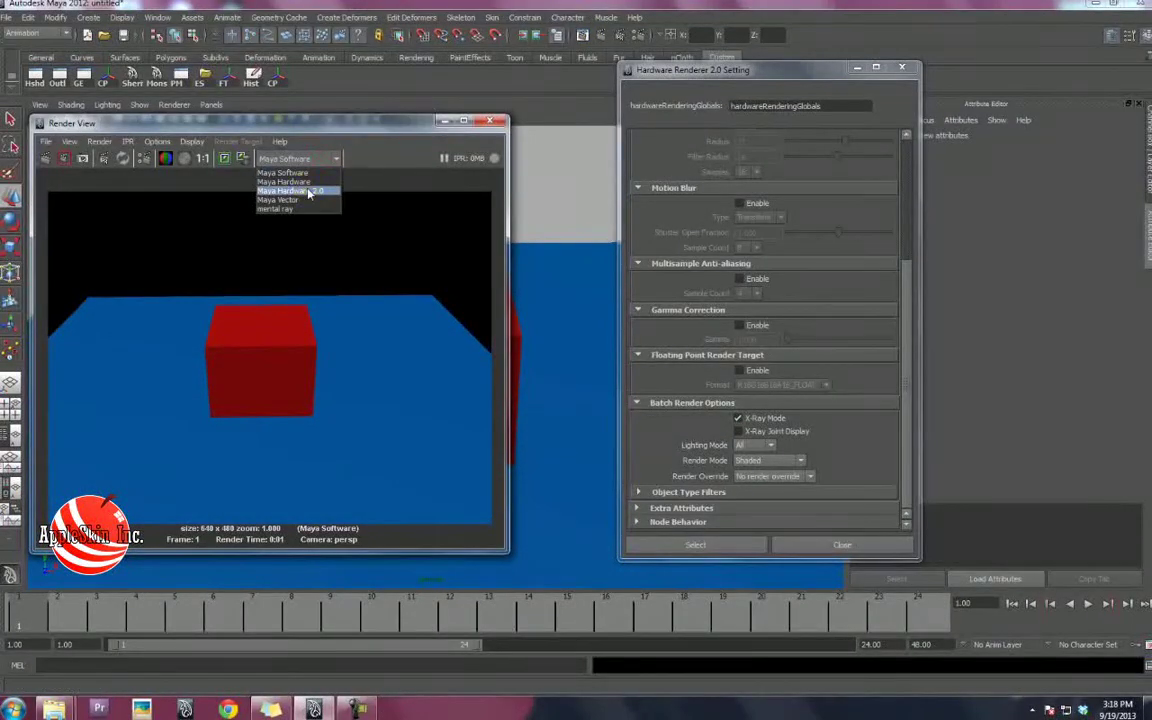
left_click(308, 191)
left_click(46, 157)
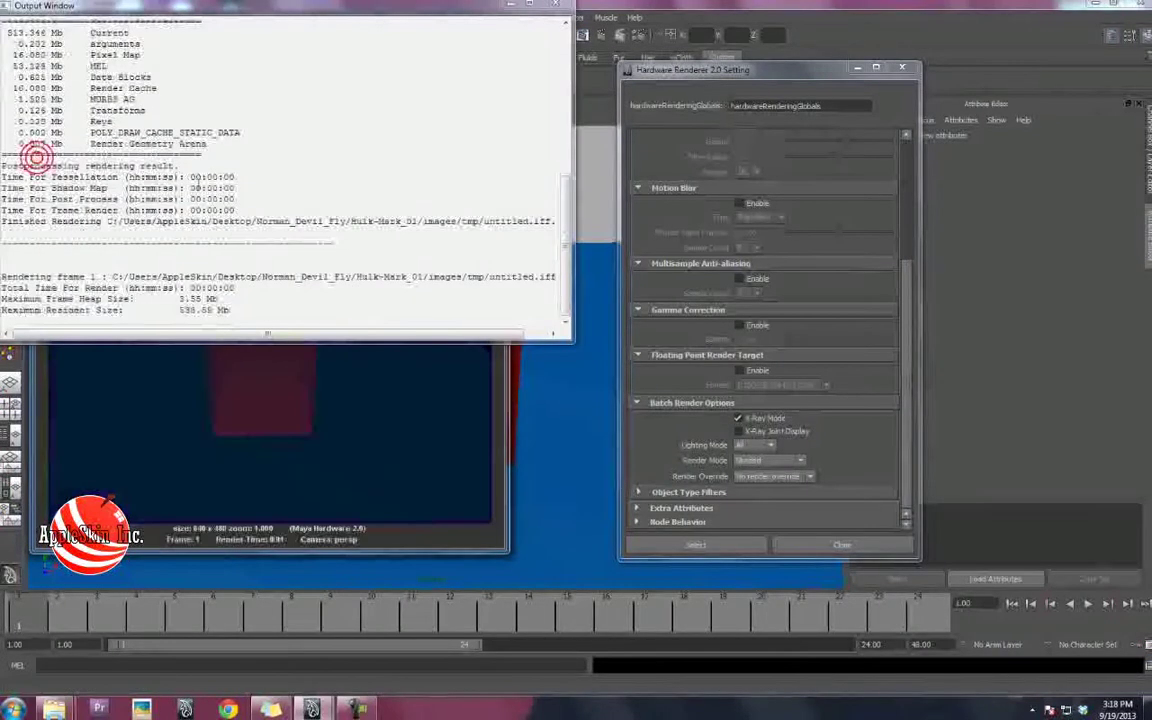
left_click(560, 6)
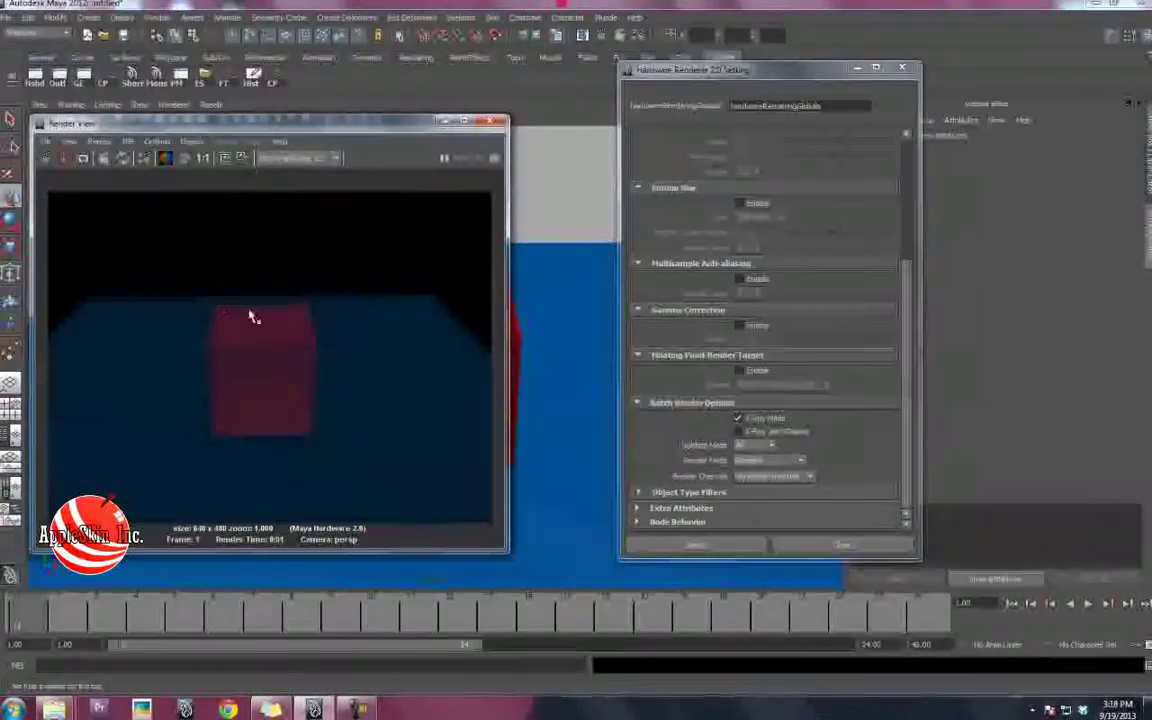
Disable X-Ray Mode and re-render the scene with Maya Hardware 2.0, closing the Output Window.
left_click(757, 421)
left_click(45, 161)
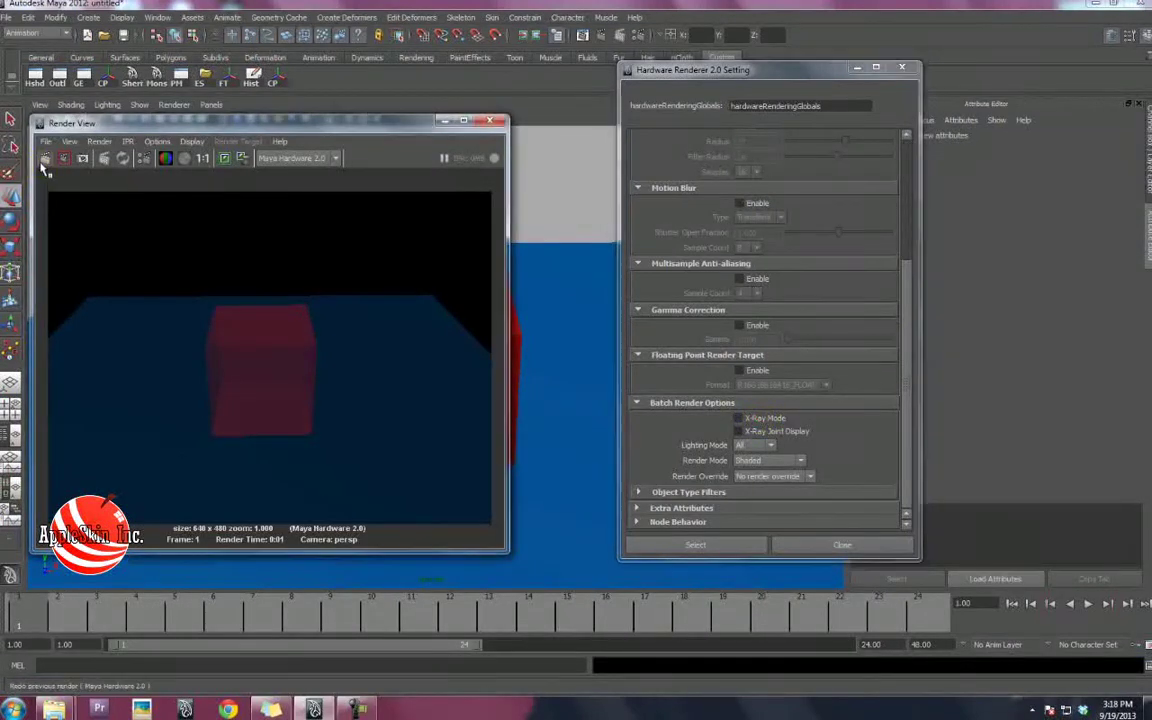
left_click(556, 6)
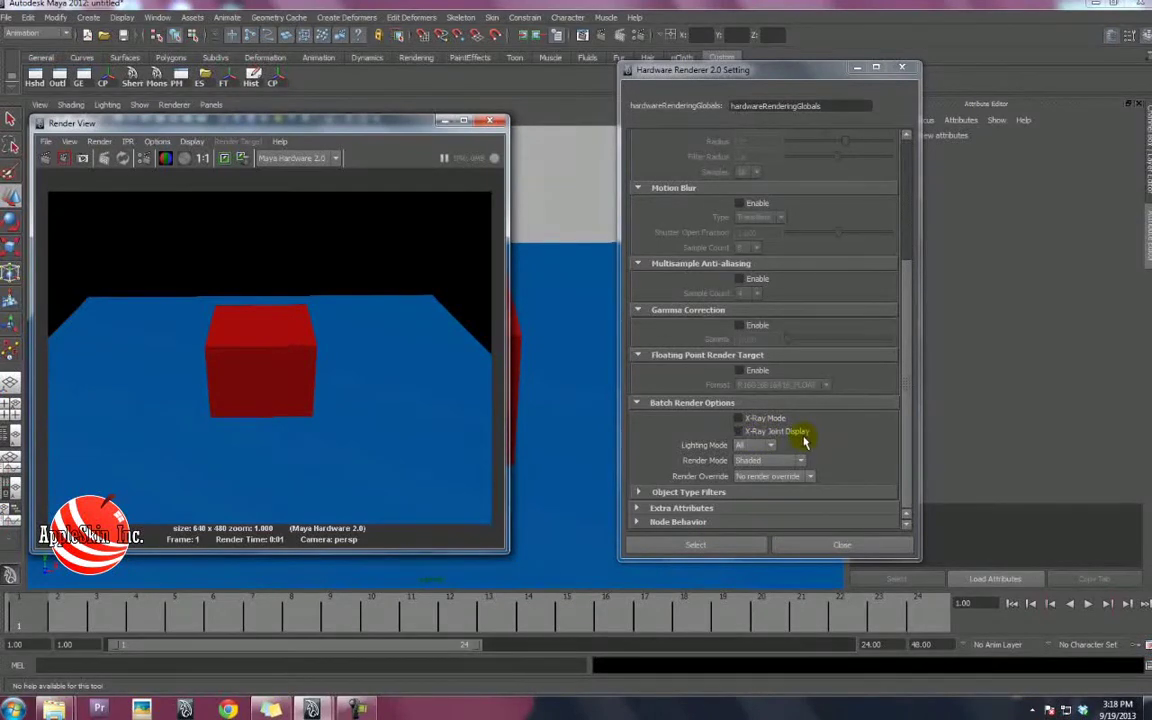
Move Render View clear of the red cube and place a chain of joints at the cube with the Joint Tool.
left_click_drag(373, 121, 965, 140)
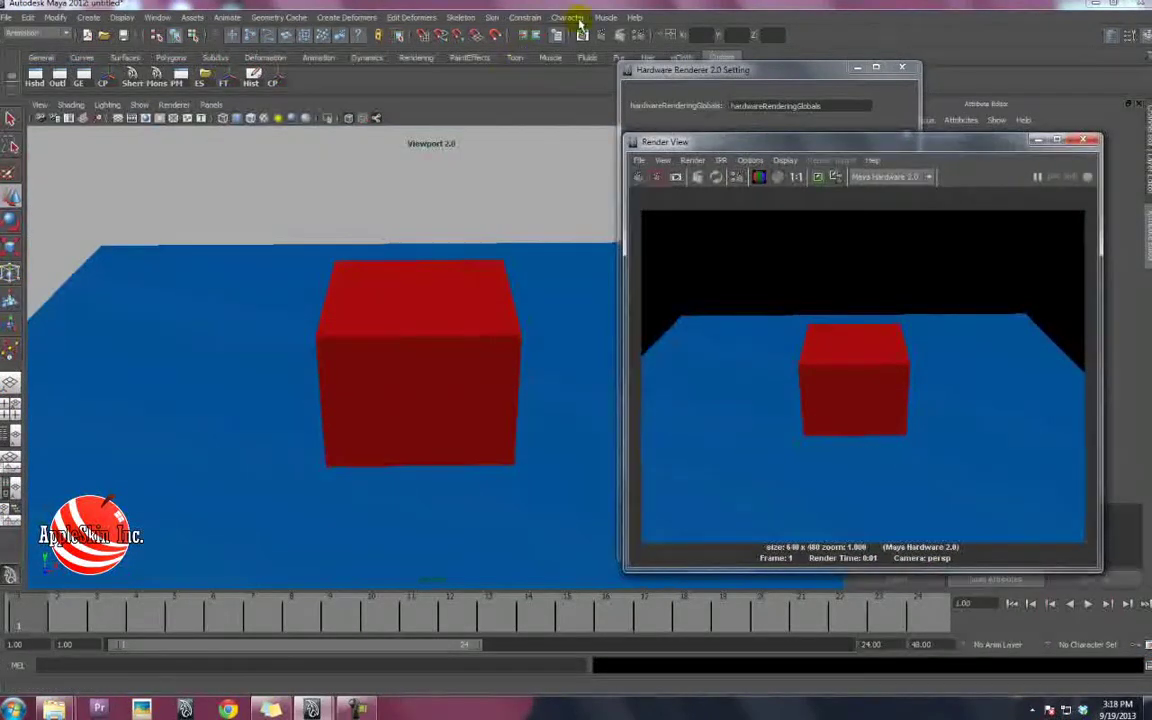
left_click(460, 17)
left_click(466, 37)
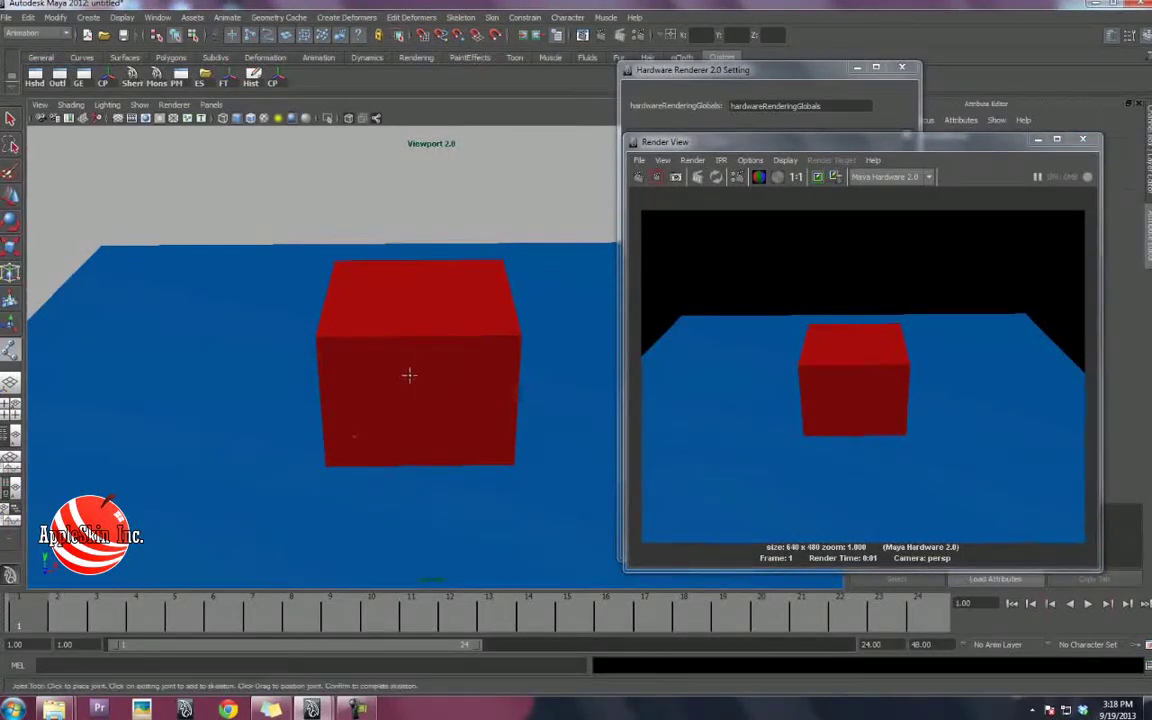
key("q")
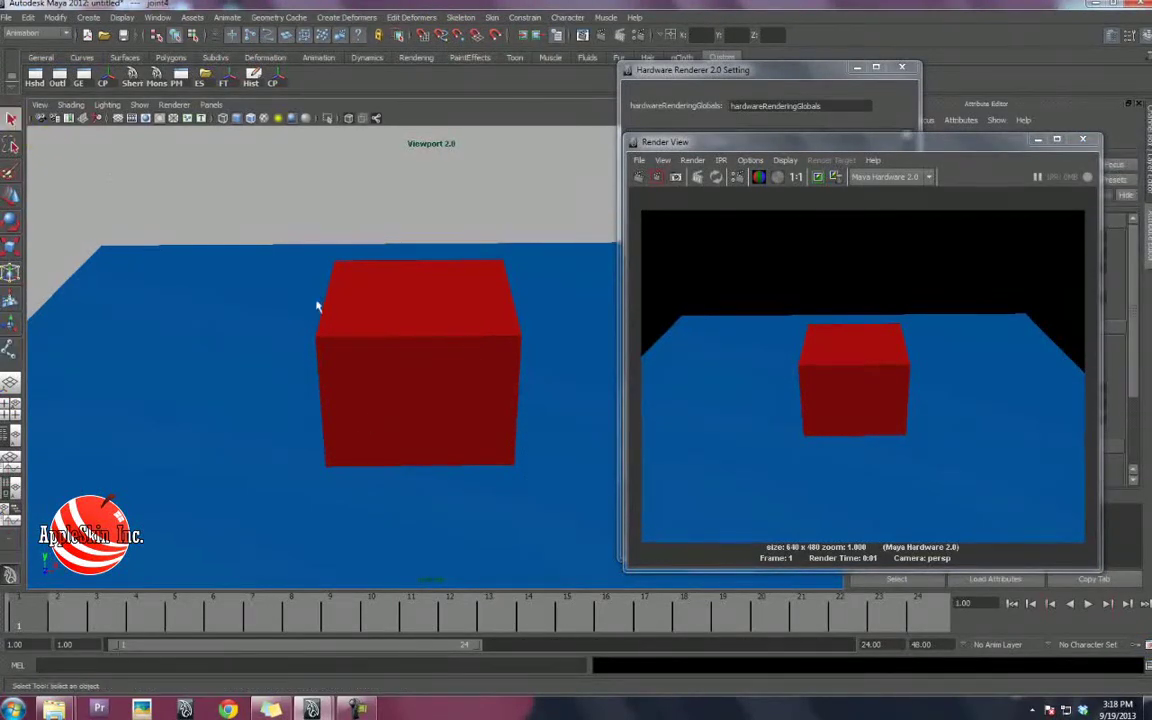
Enable X-Ray Joint Display in the batch render options and render the scene in Render View, once with the joints selected and once deselected.
left_click(139, 104)
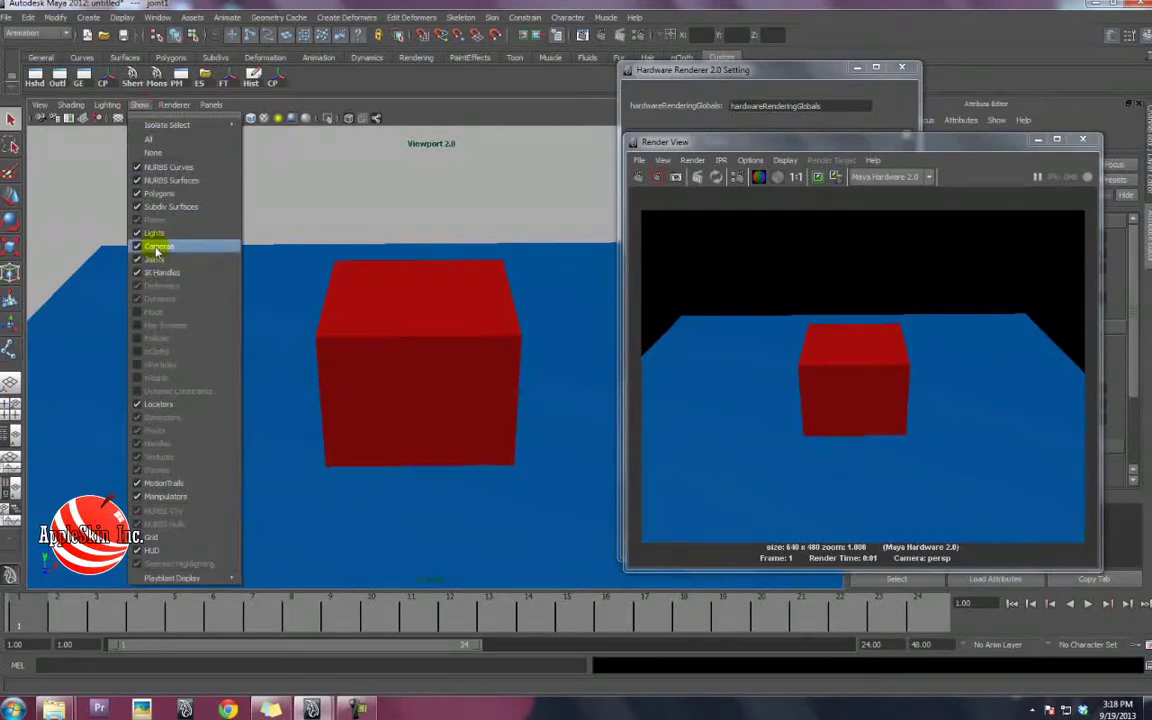
left_click(500, 105)
left_click_drag(877, 147, 226, 146)
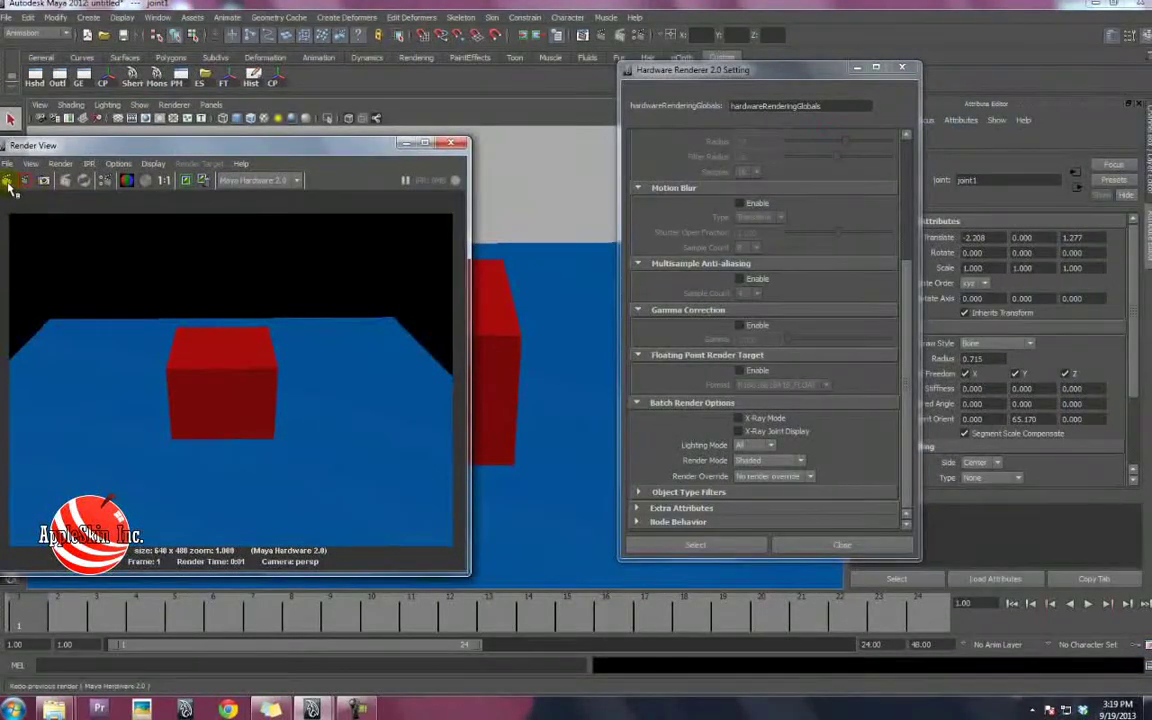
left_click(738, 431)
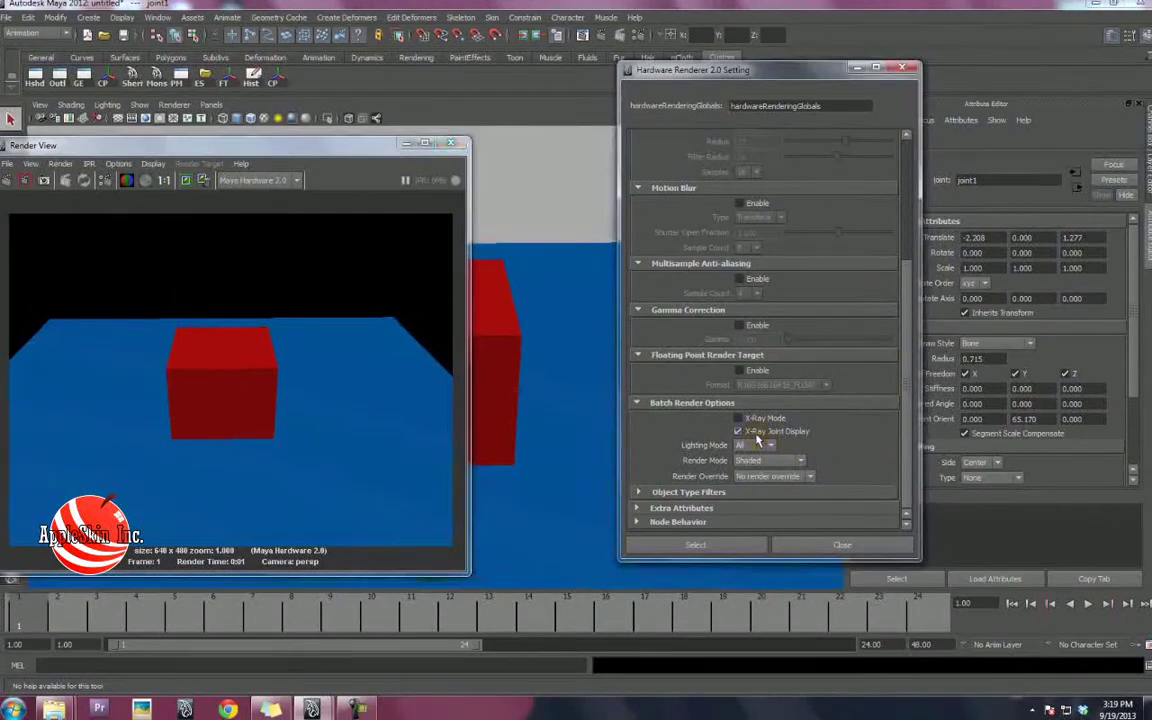
left_click(8, 180)
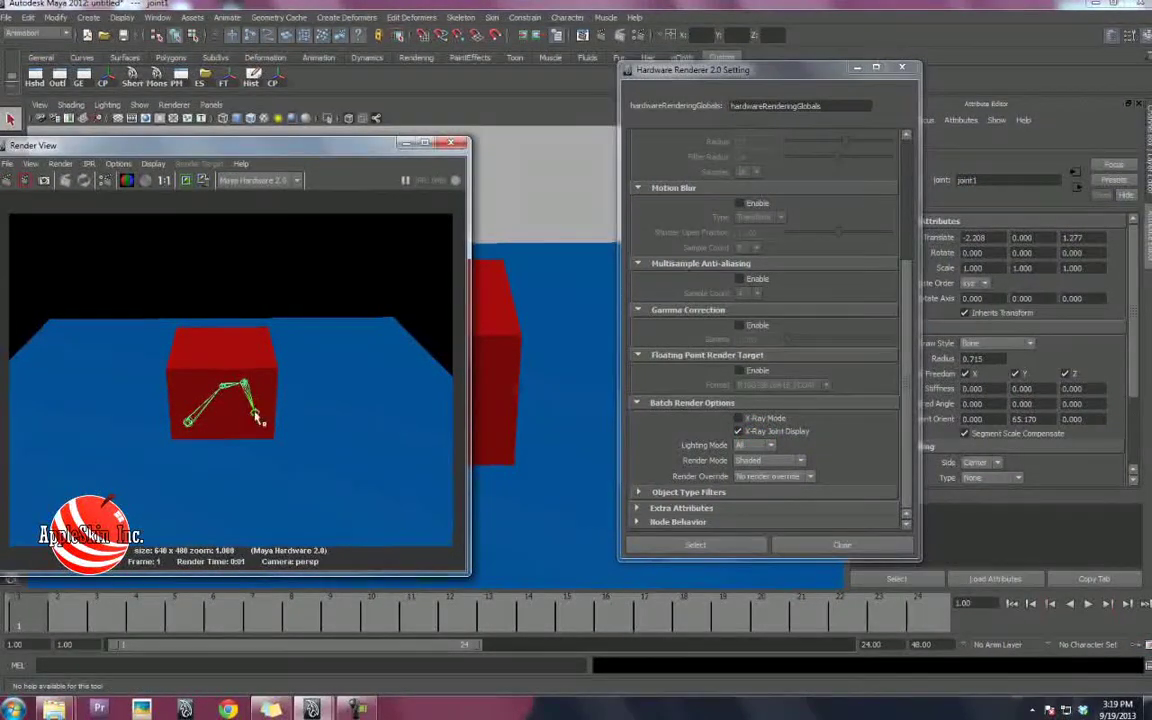
left_click(553, 217)
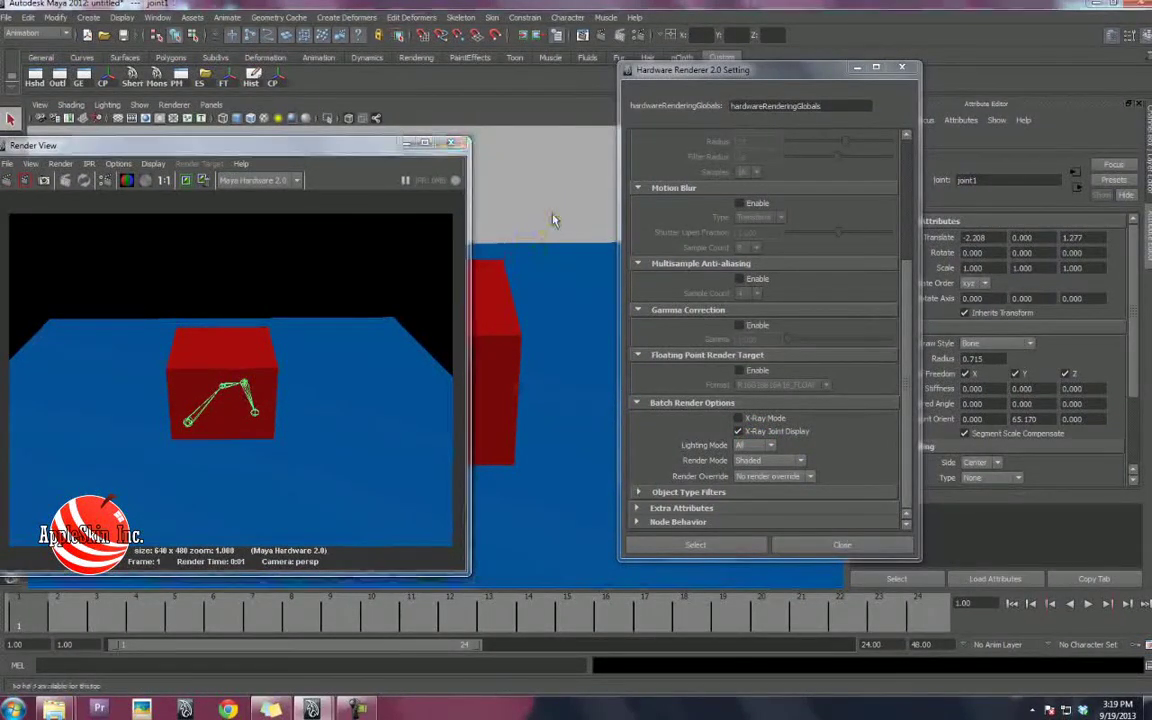
left_click(8, 181)
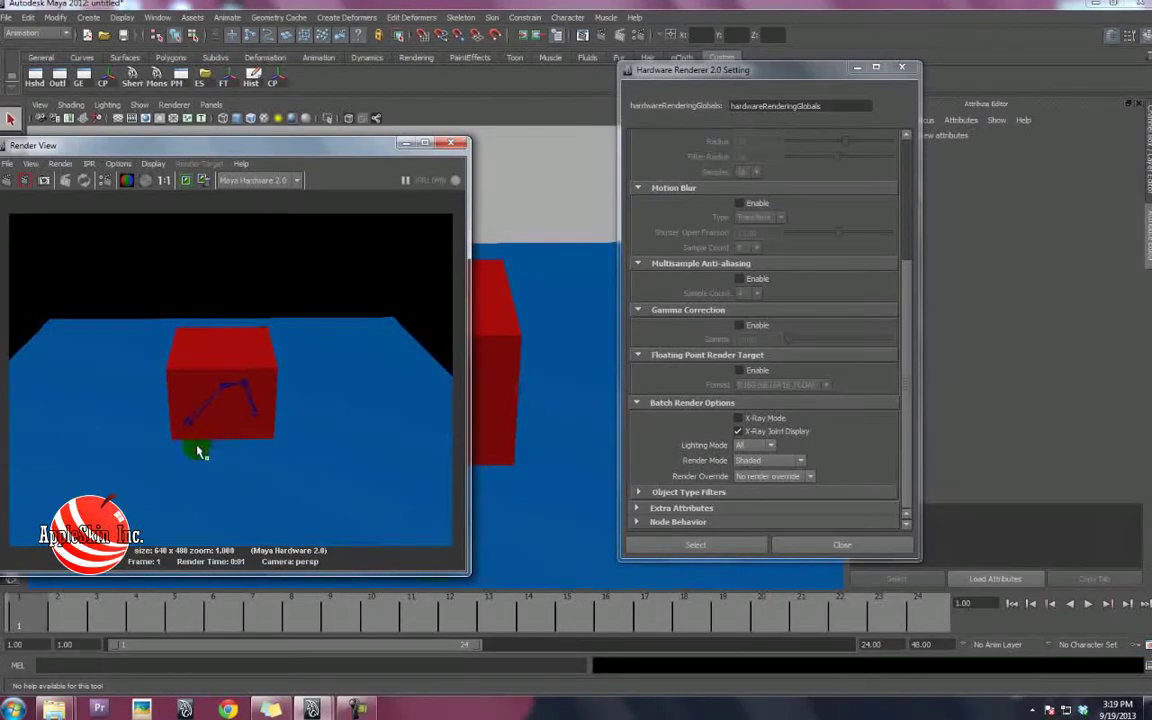
Set the batch Render Mode to Wire On Shaded and re-render the scene with Maya Hardware 2.0.
left_click(770, 460)
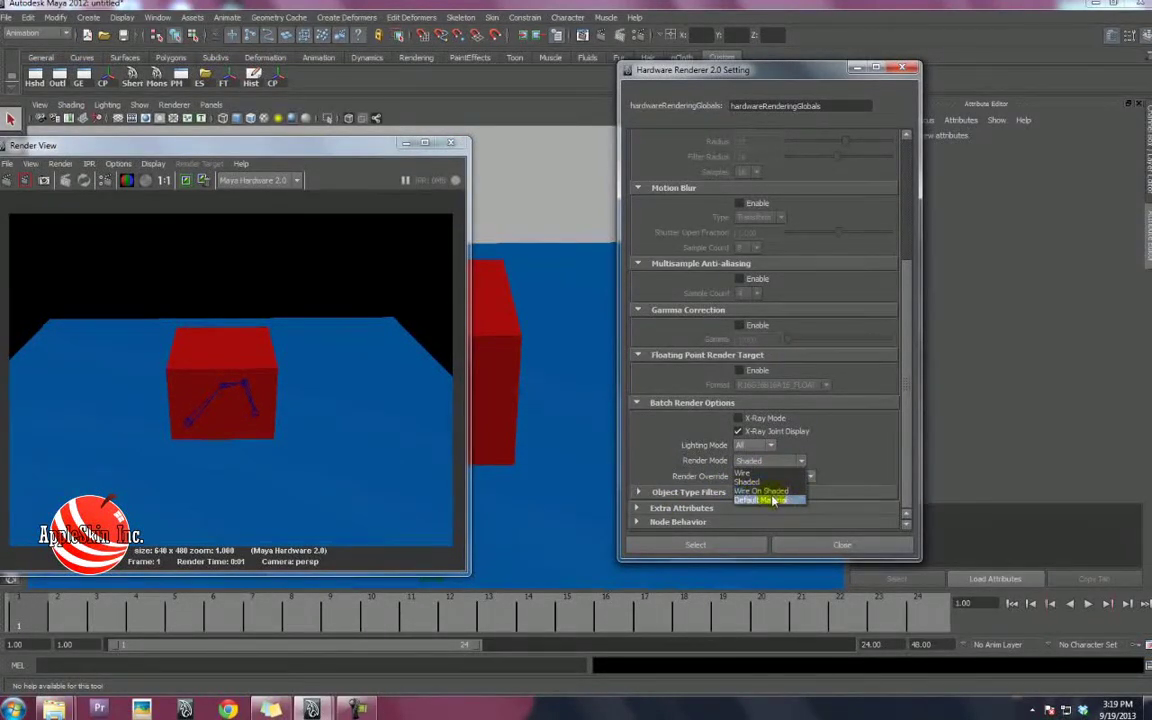
left_click(768, 491)
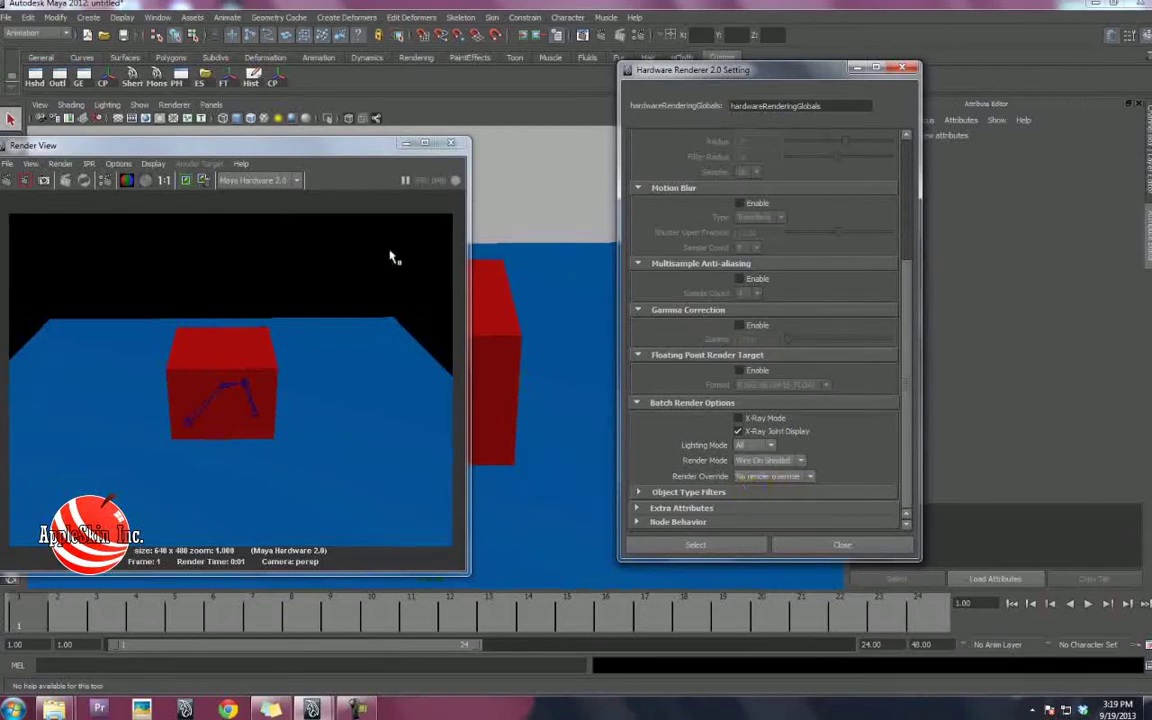
left_click(8, 180)
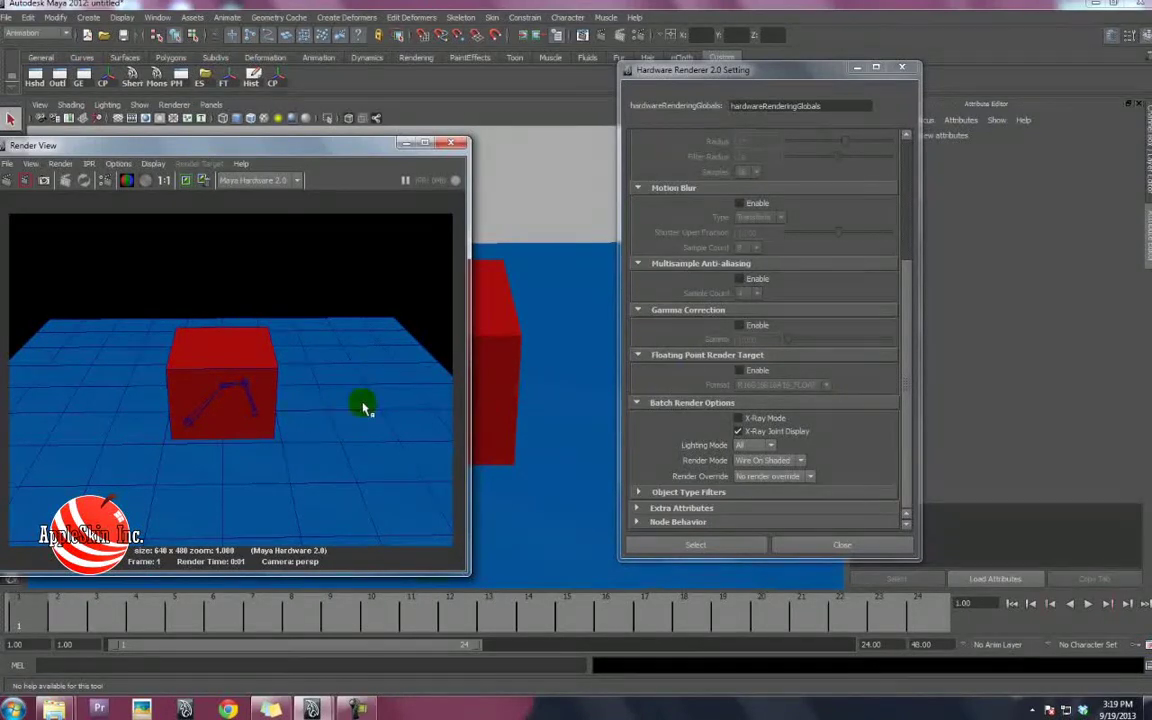
Set the batch Render Mode to Wire and re-render the scene in Render View.
left_click(766, 460)
left_click(760, 472)
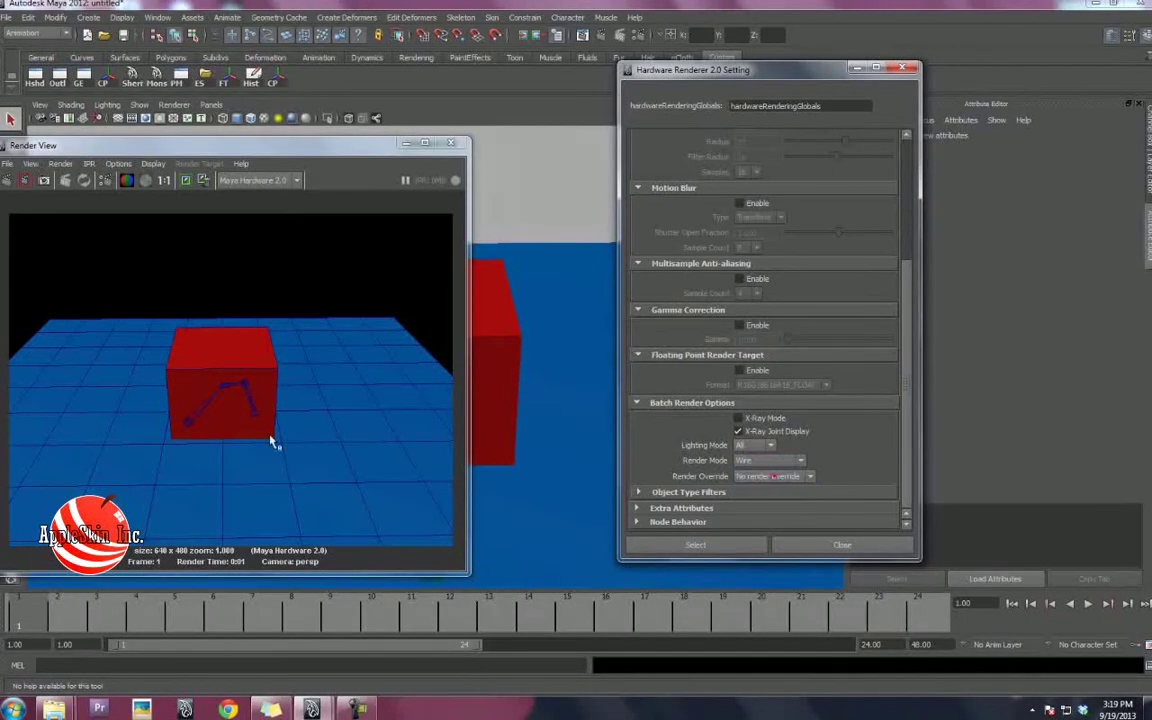
left_click(8, 180)
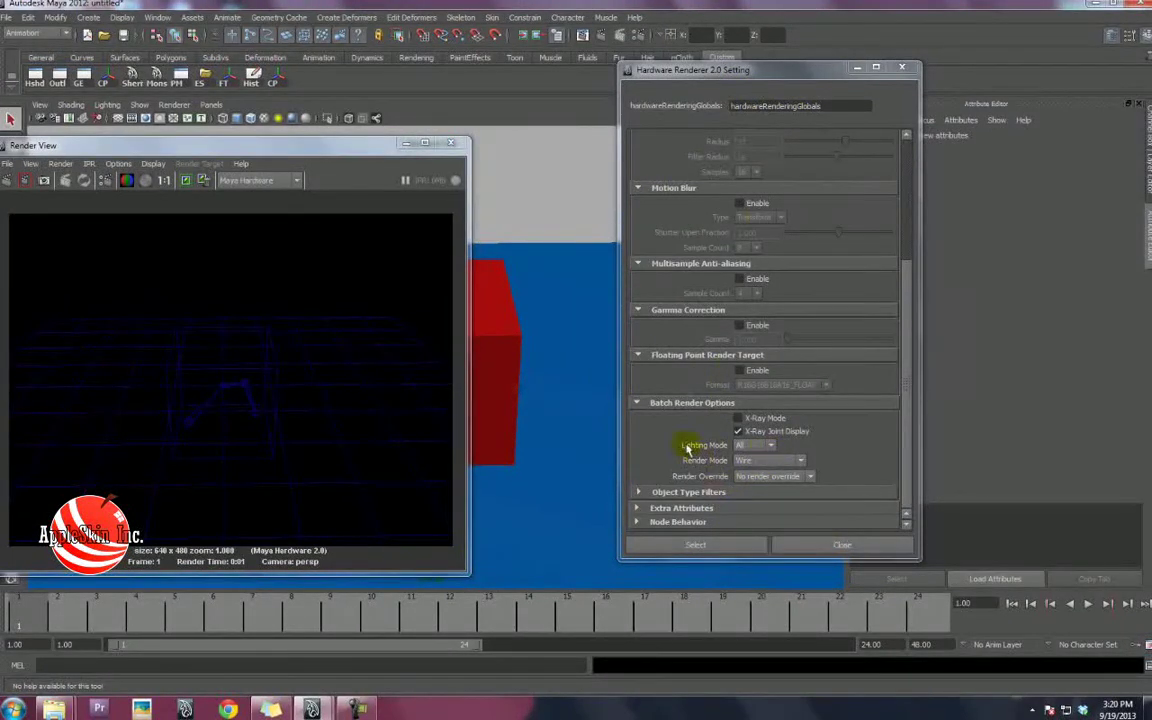
scroll(903, 333, "up", 5)
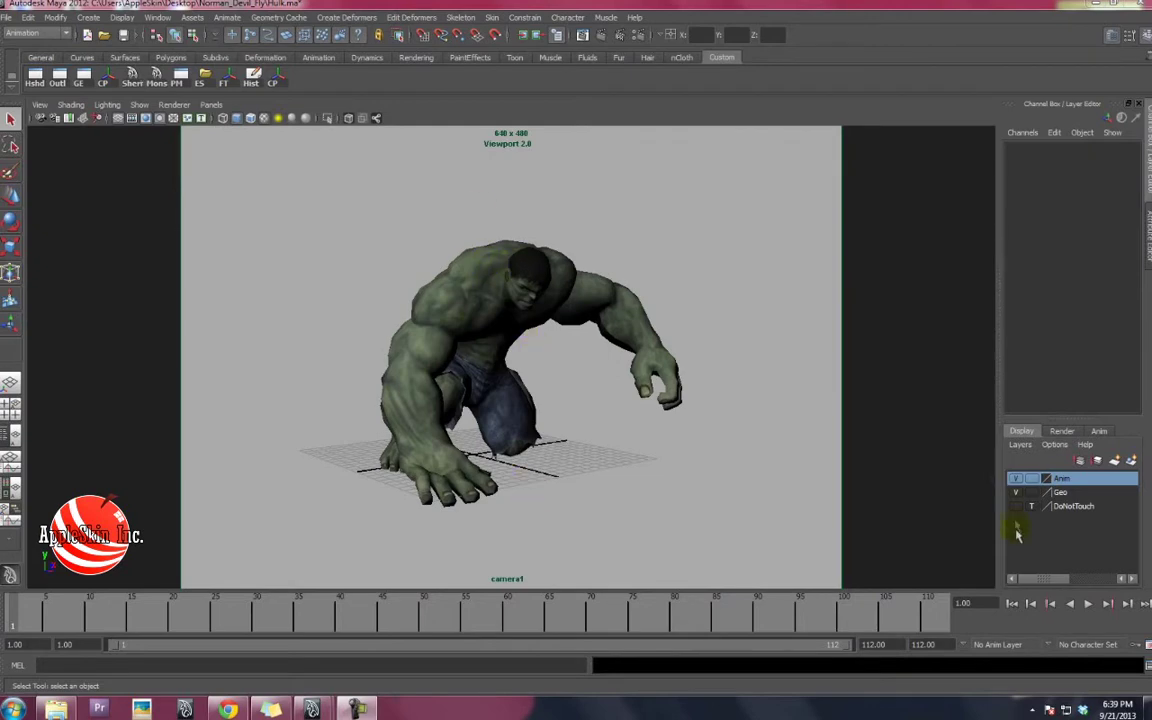
Play and stop the Hulk animation in the camera1 view and maximize the persp view.
left_click(1088, 604)
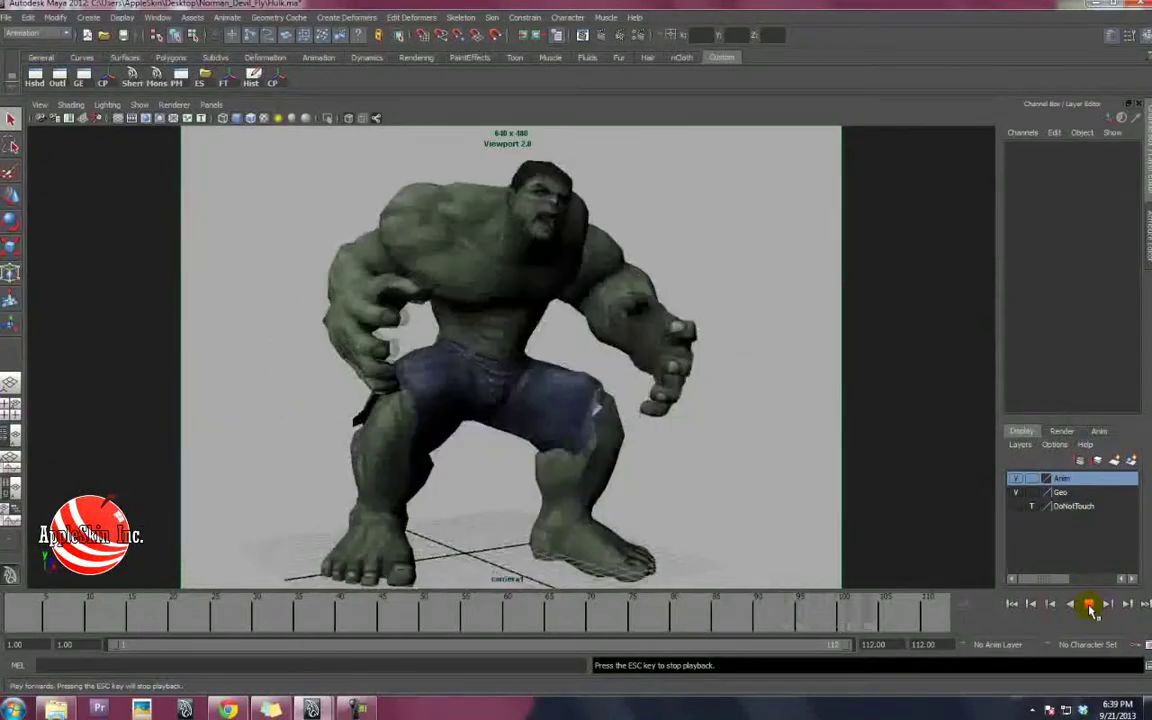
left_click(1090, 604)
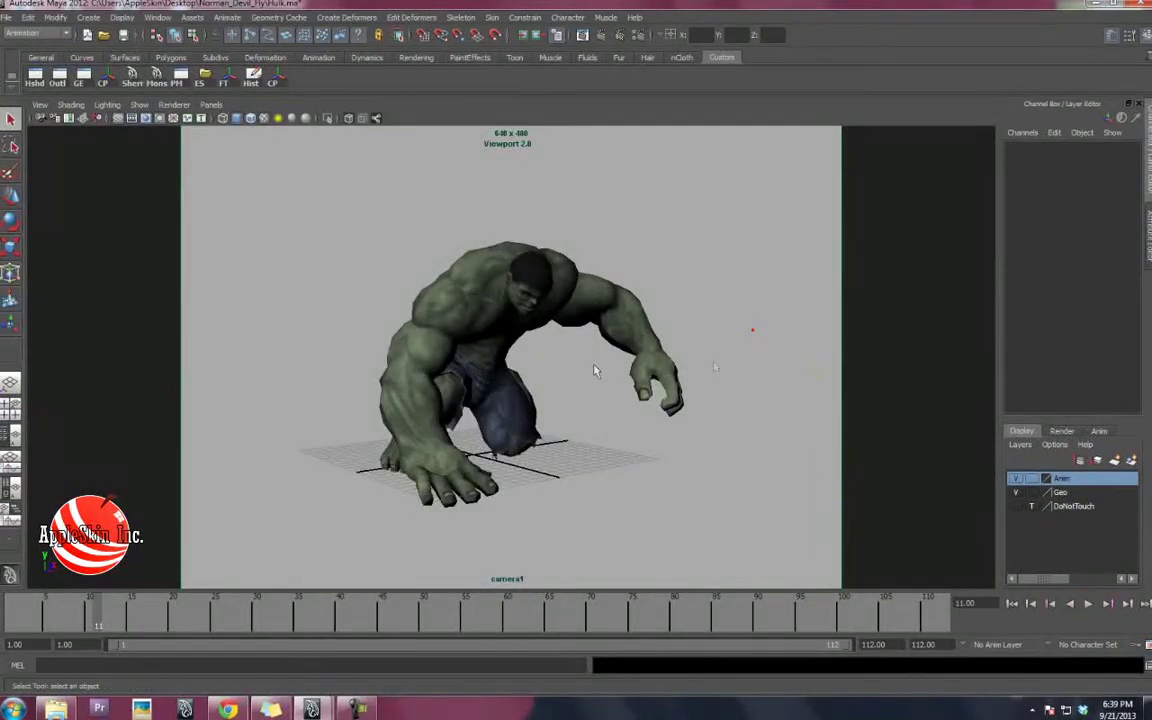
key("space")
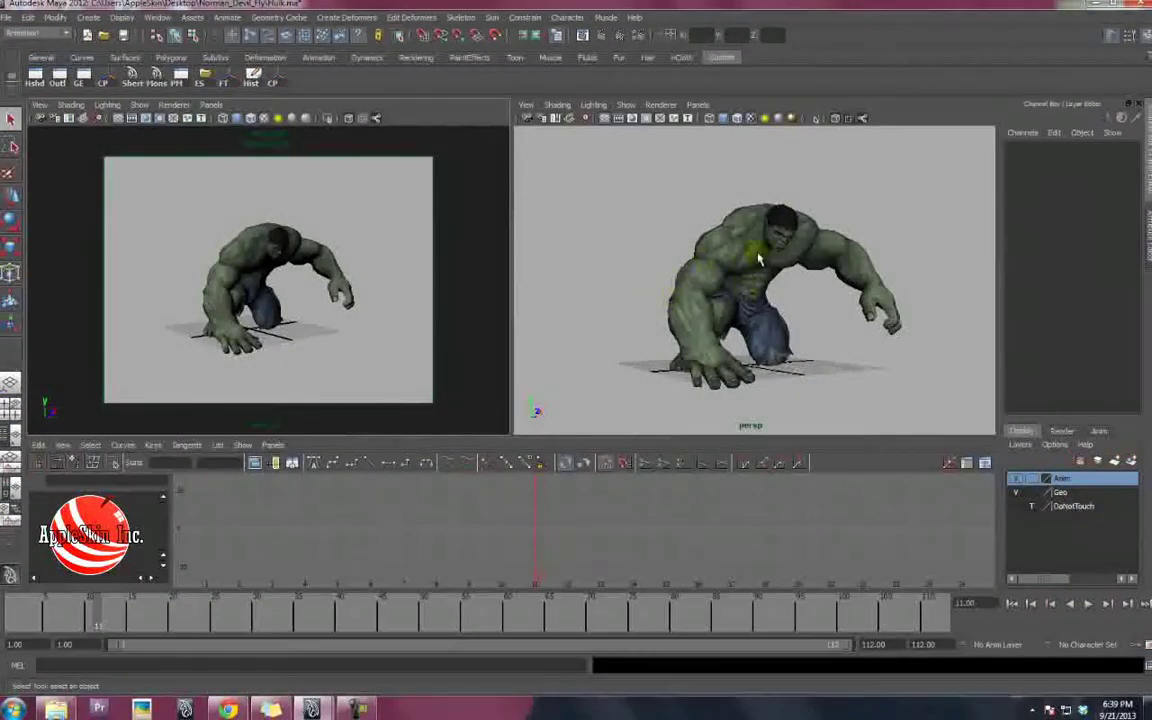
key("space")
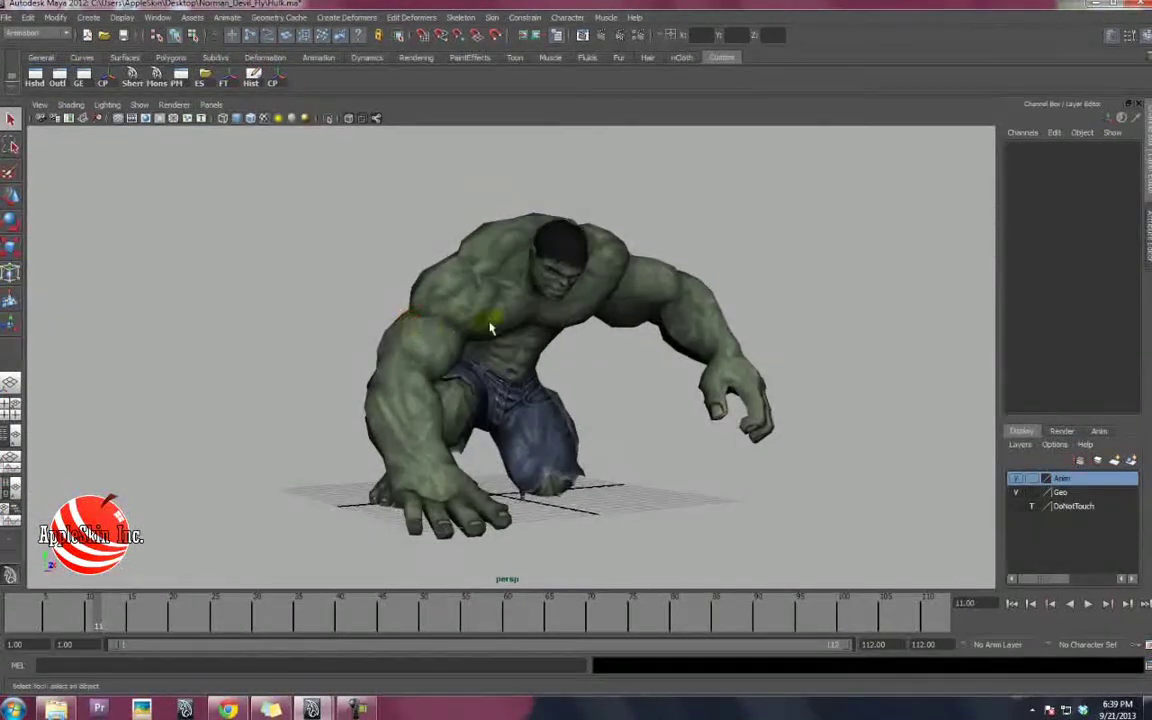
Examine the Hulk's head, shoulders and arms up close in the persp view and scrub the timeline to frame 112.
left_click_drag(478, 329, 535, 345, "alt")
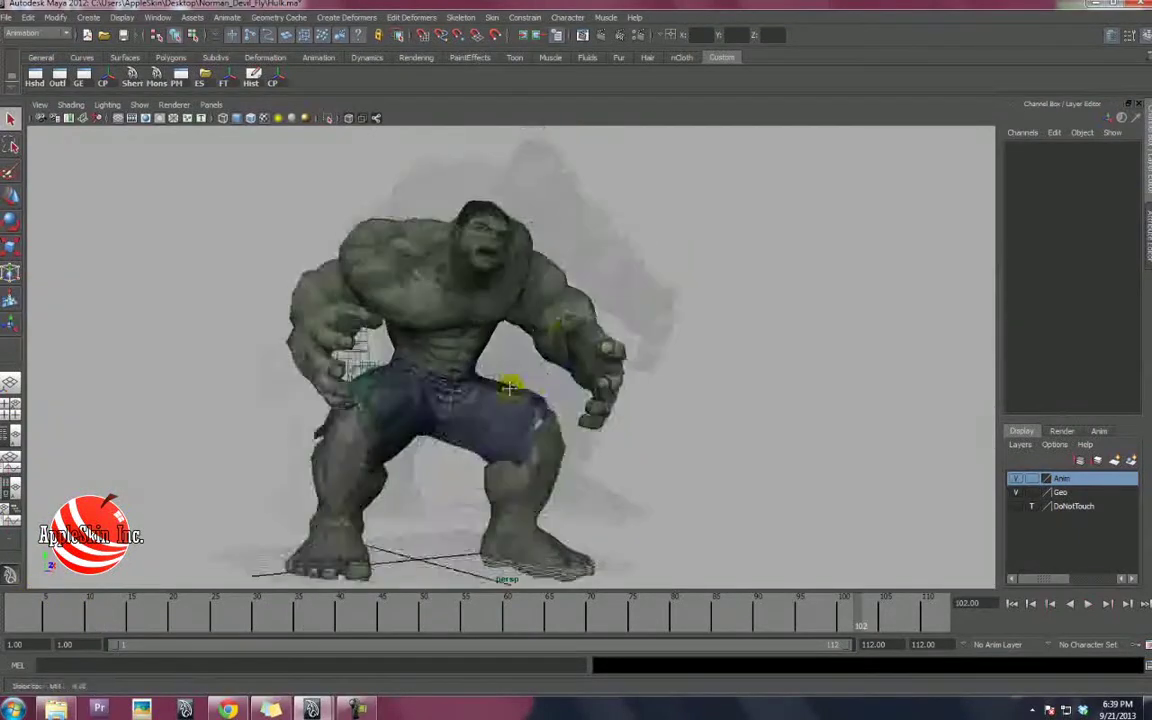
right_click_drag(509, 386, 807, 422, "alt")
middle_click_drag(507, 325, 558, 411, "alt")
left_click_drag(558, 411, 437, 440, "alt")
right_click_drag(437, 440, 622, 275, "alt")
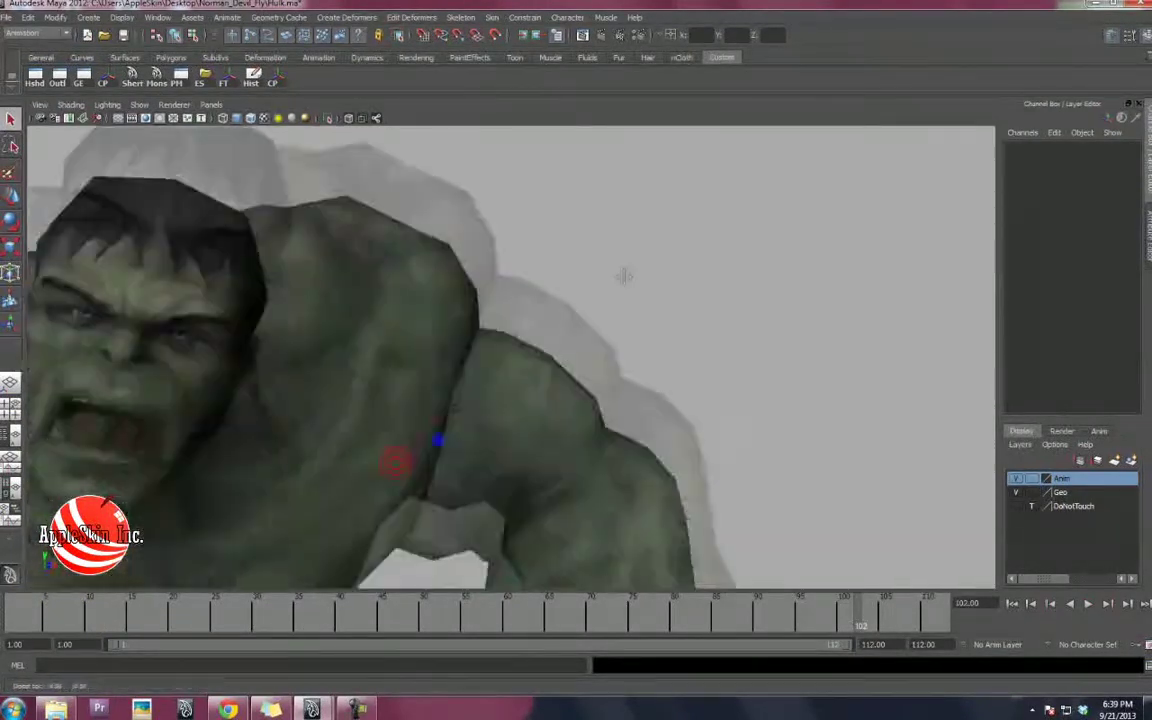
left_click_drag(398, 458, 440, 490, "alt")
middle_click_drag(470, 420, 424, 410, "alt")
left_click_drag(856, 628, 943, 615)
right_click_drag(612, 478, 473, 375, "alt")
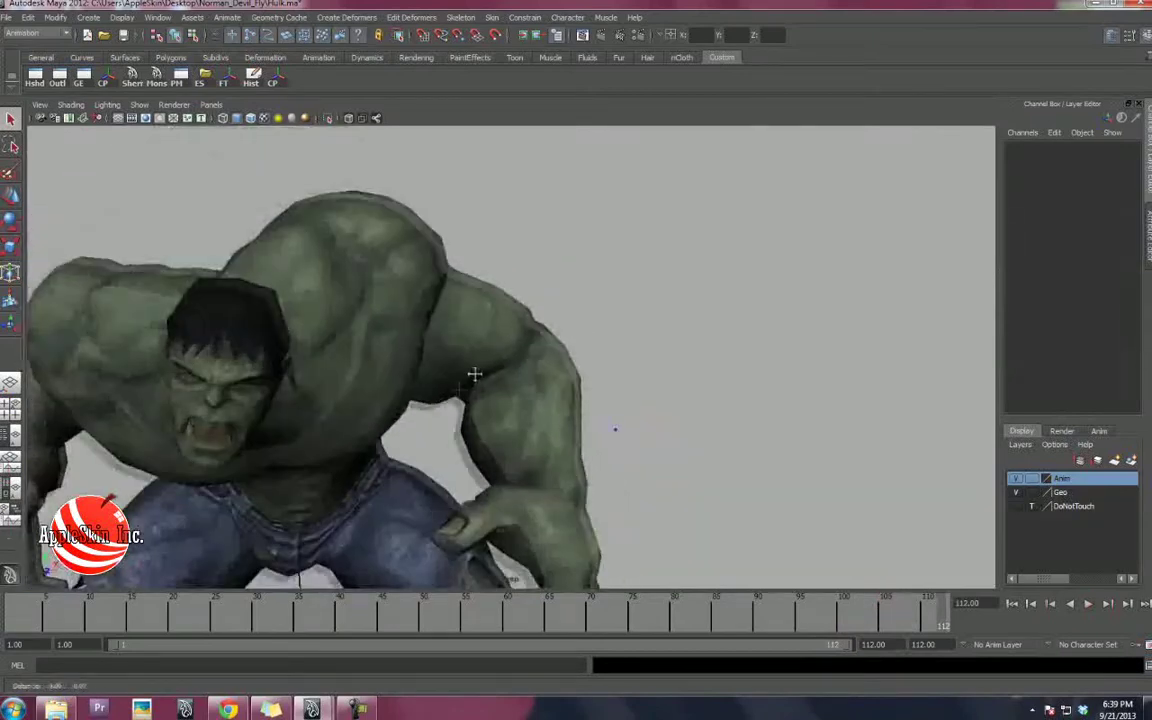
middle_click_drag(473, 375, 408, 392, "alt")
Hide all object types in the persp view and show only polygons and NURBS curves.
left_click(138, 107)
left_click(144, 152)
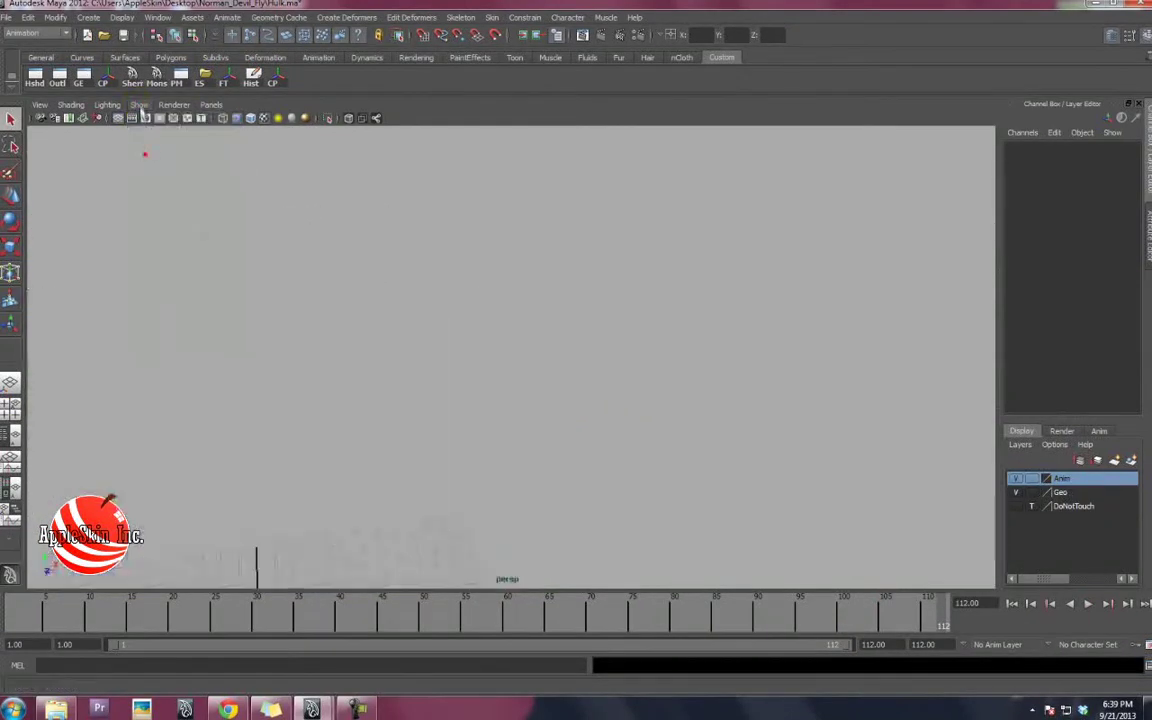
left_click(140, 106)
left_click(153, 195)
left_click(140, 106)
left_click(154, 167)
Select the Hulk's left upper-arm FK control and set its Rotate X, Y and Z to 0.
right_click_drag(400, 380, 560, 300, "alt")
key("e")
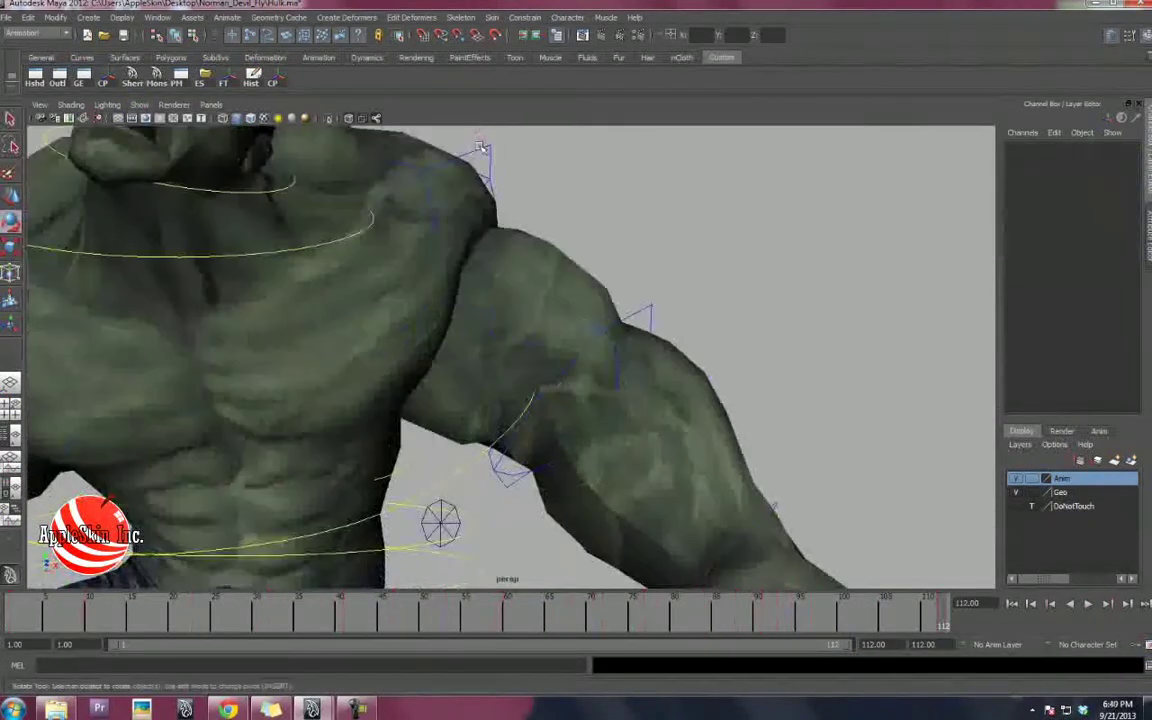
left_click(489, 167)
left_click_drag(509, 221, 648, 292, "alt")
left_click_drag(1118, 159, 1122, 182)
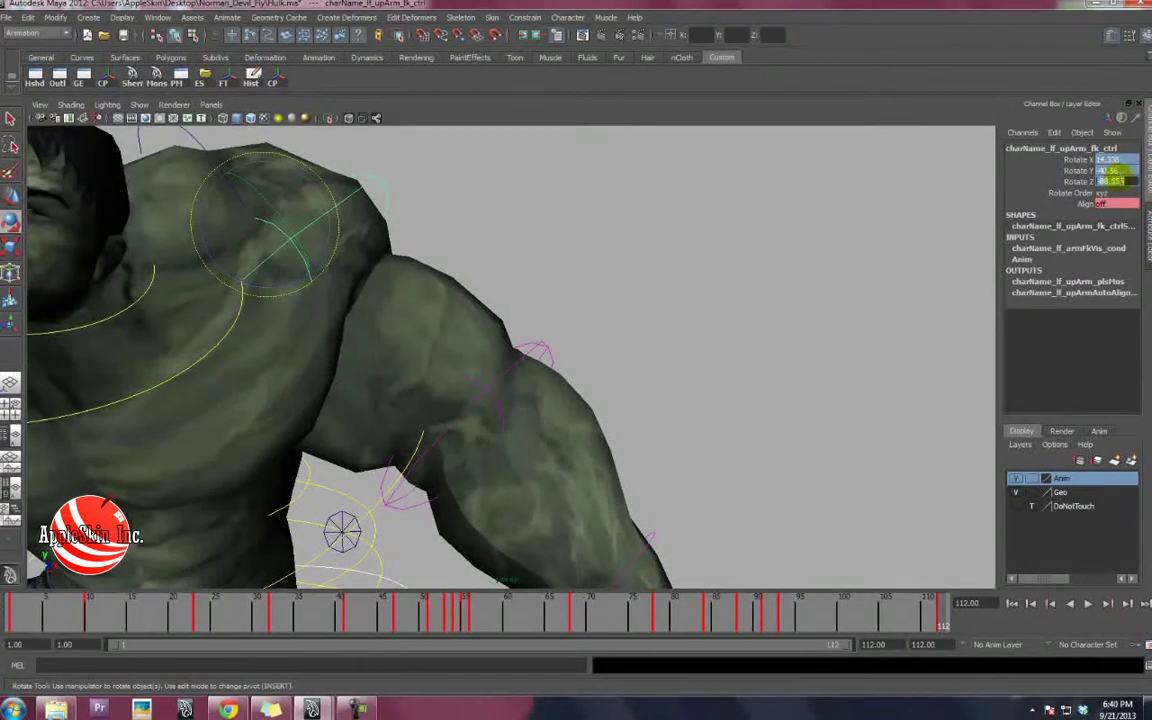
type("0")
key("Return")
Try rotating the left elbow FK control with the Rotate Tool and undo the rotation.
left_click_drag(634, 411, 571, 422, "alt")
left_click(568, 412)
left_click_drag(506, 293, 614, 369)
key("ctrl+z")
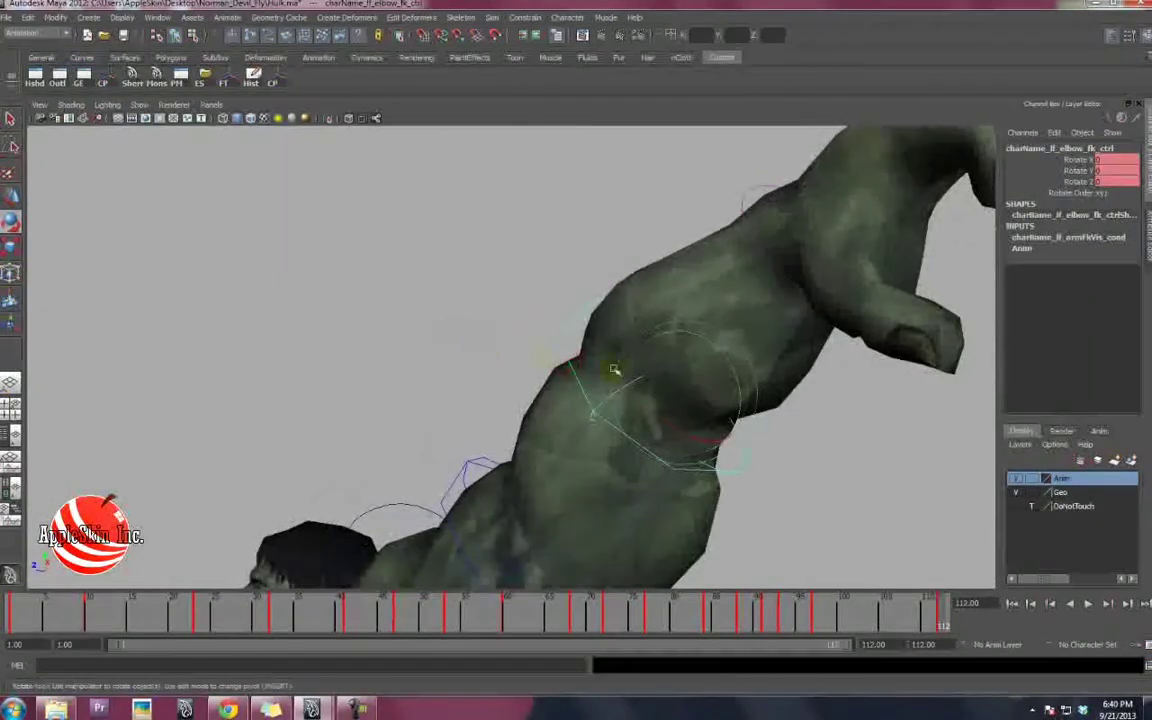
Rotate the left elbow FK control to about -10.4 degrees in X to test the forearm deformation.
left_click_drag(707, 370, 540, 440, "alt")
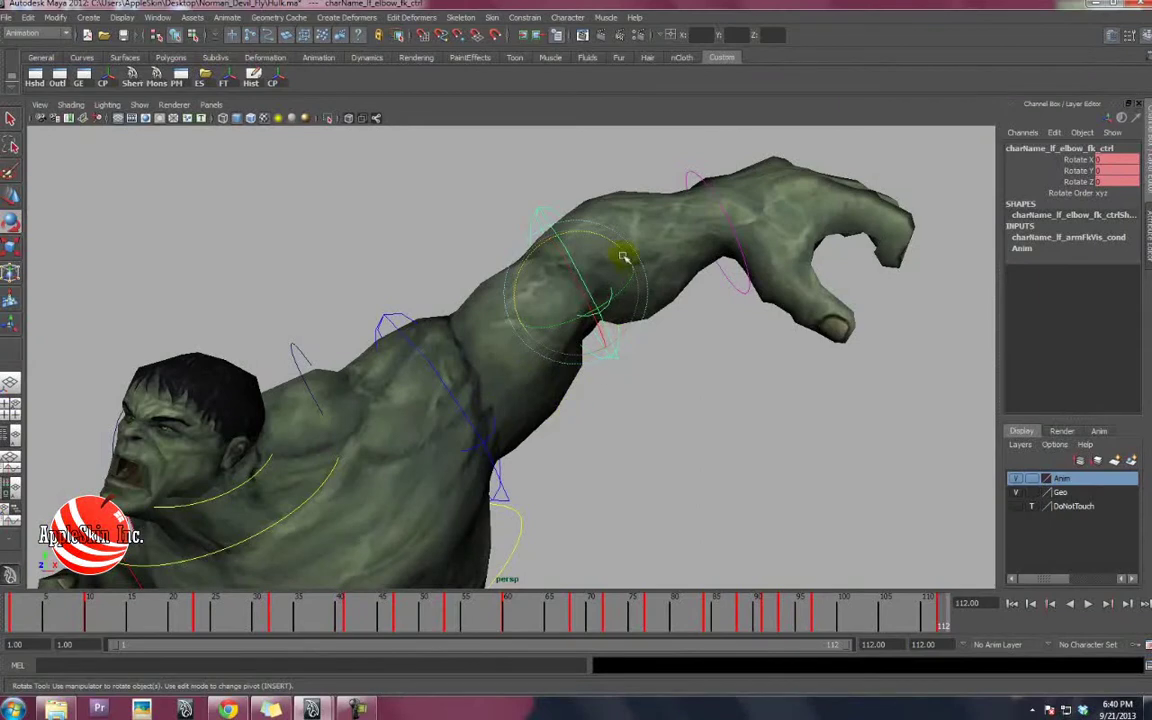
left_click_drag(579, 291, 577, 283)
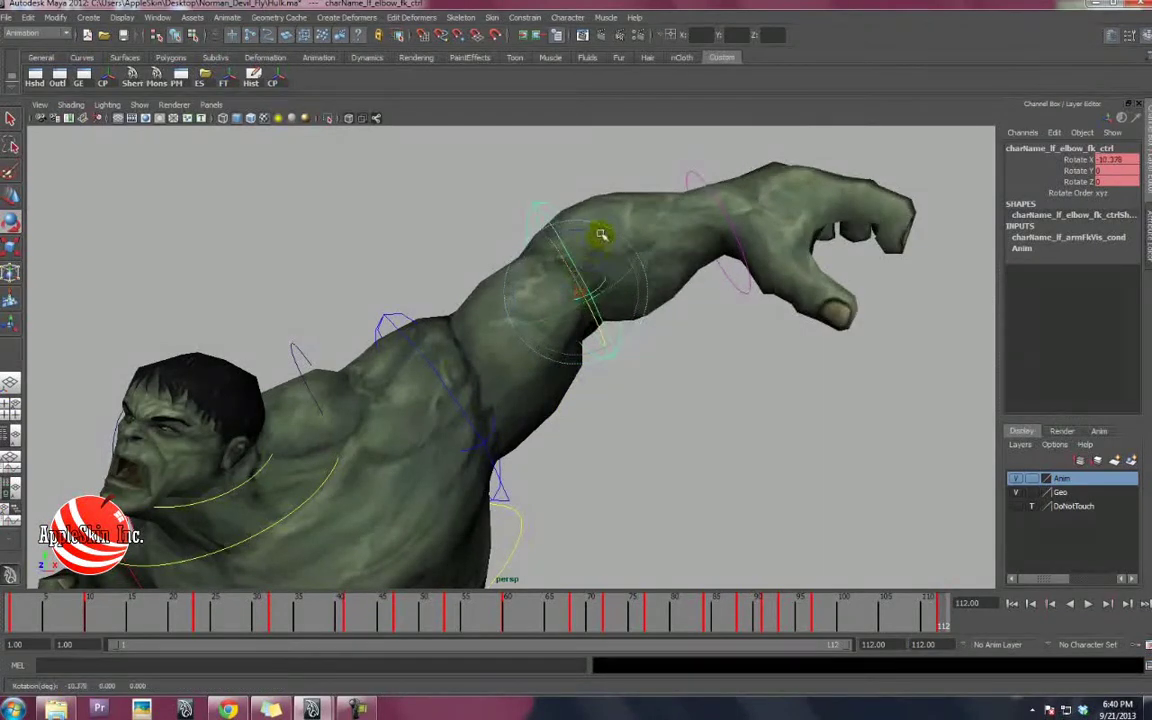
left_click_drag(601, 234, 623, 377)
left_click_drag(572, 462, 474, 303, "alt")
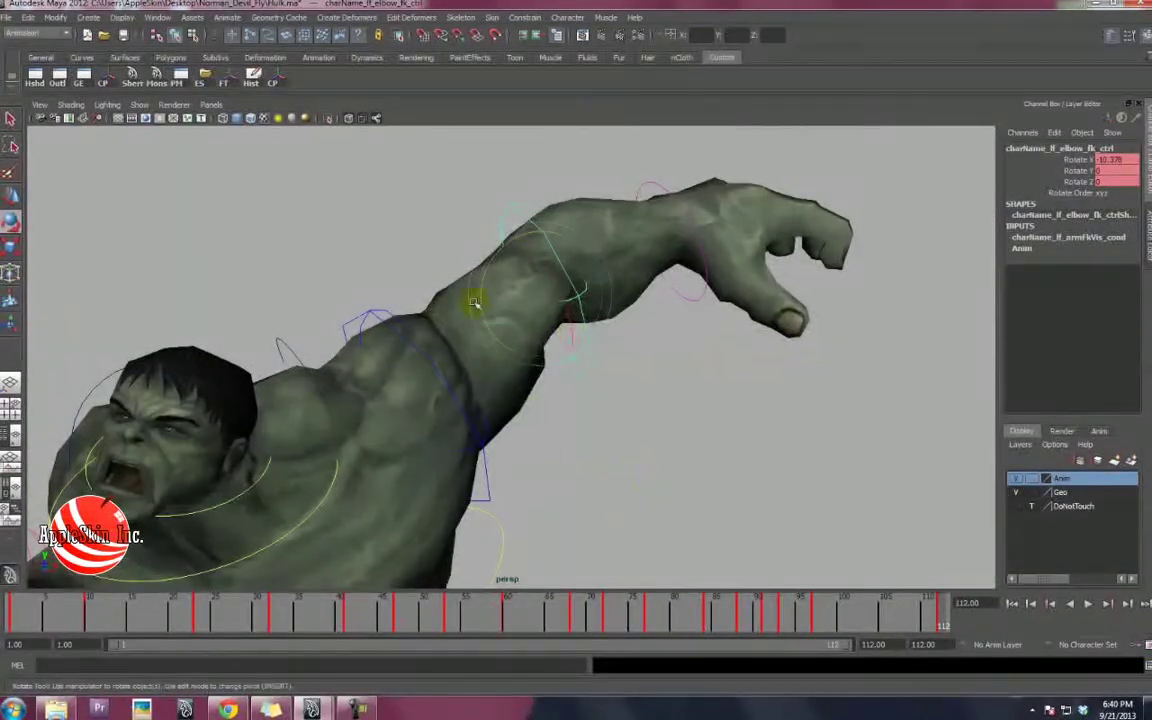
Undo the left elbow and upper-arm rotations until the original arm pose and control deselection are restored.
key("z")
key("z")
key("z")
key("z")
key("z")
key("z")
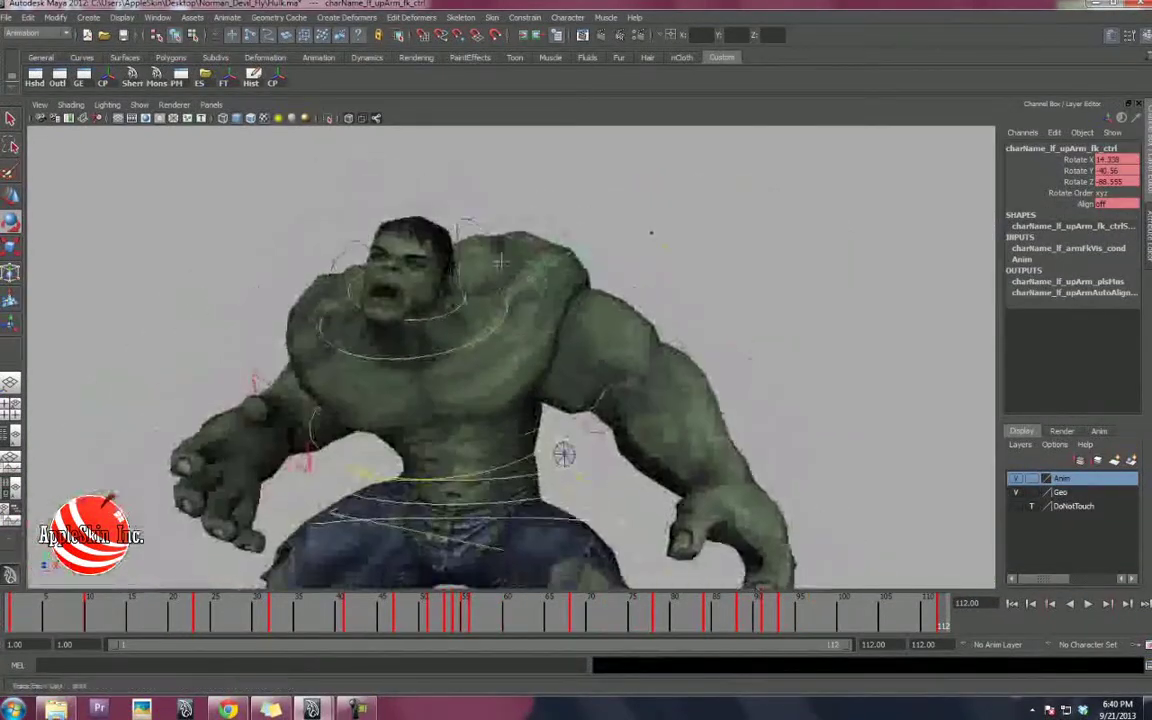
key("z")
left_click_drag(434, 308, 535, 310, "alt")
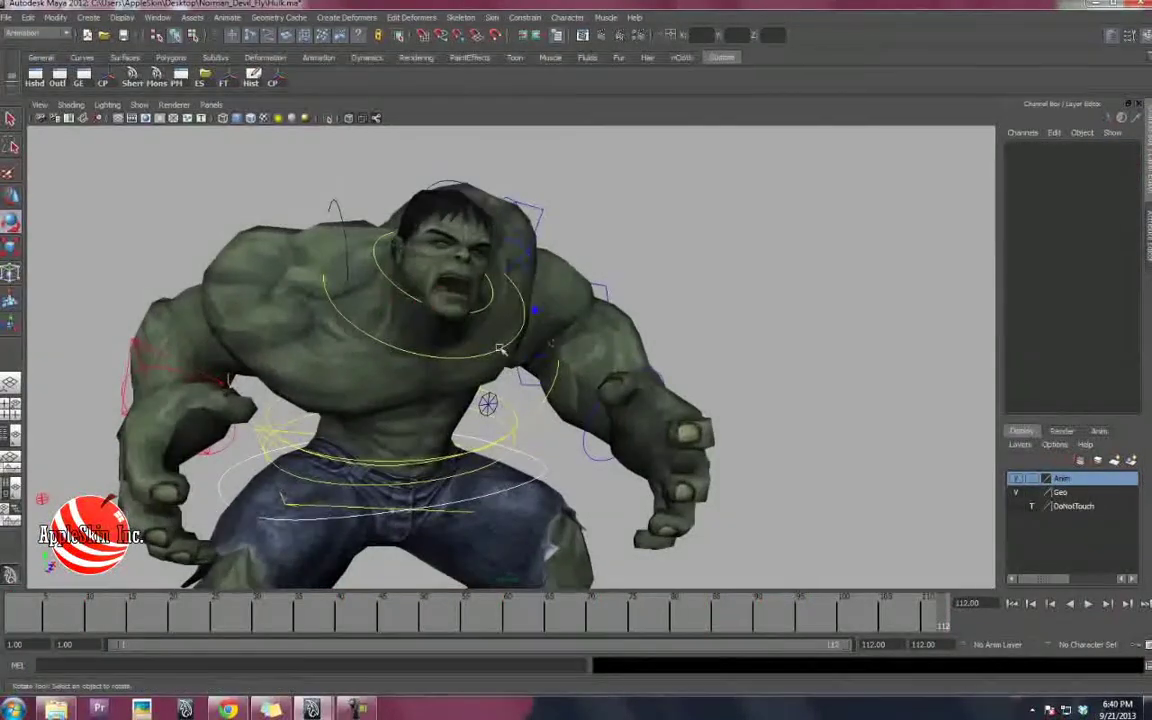
Open HulkRig_Mark02.mb from the Hulk-Mark_01 folder without saving the changes to the current scene.
left_click(104, 36)
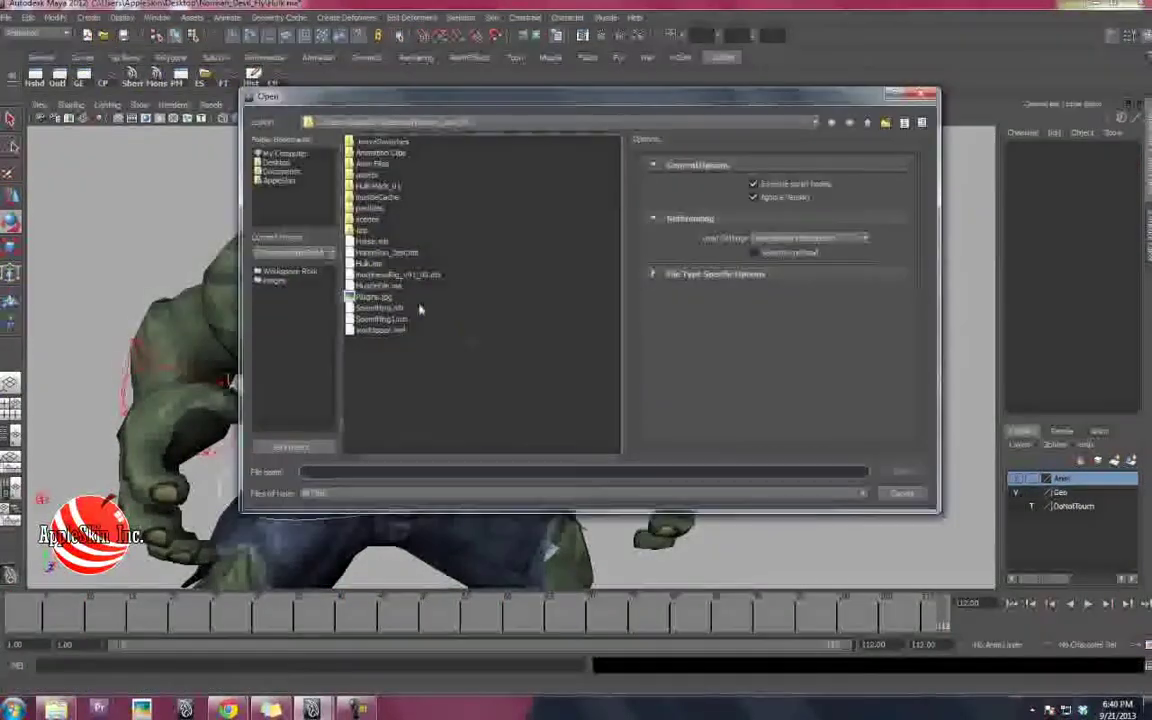
double_click(370, 188)
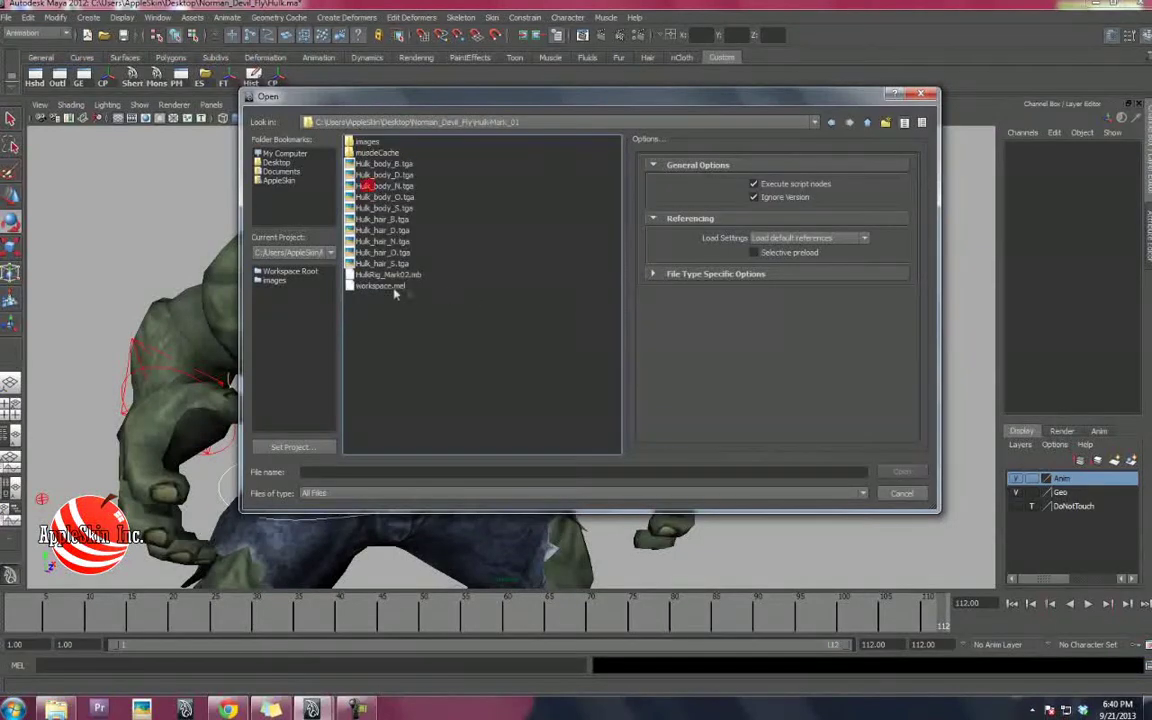
double_click(388, 274)
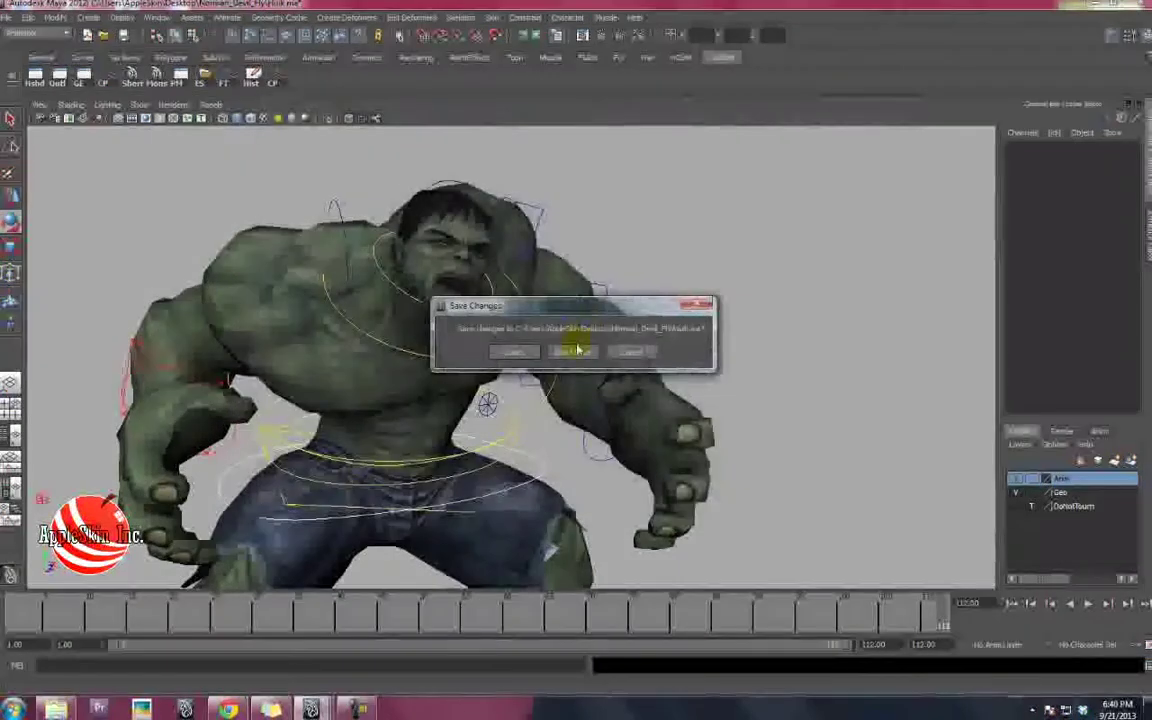
left_click(579, 347)
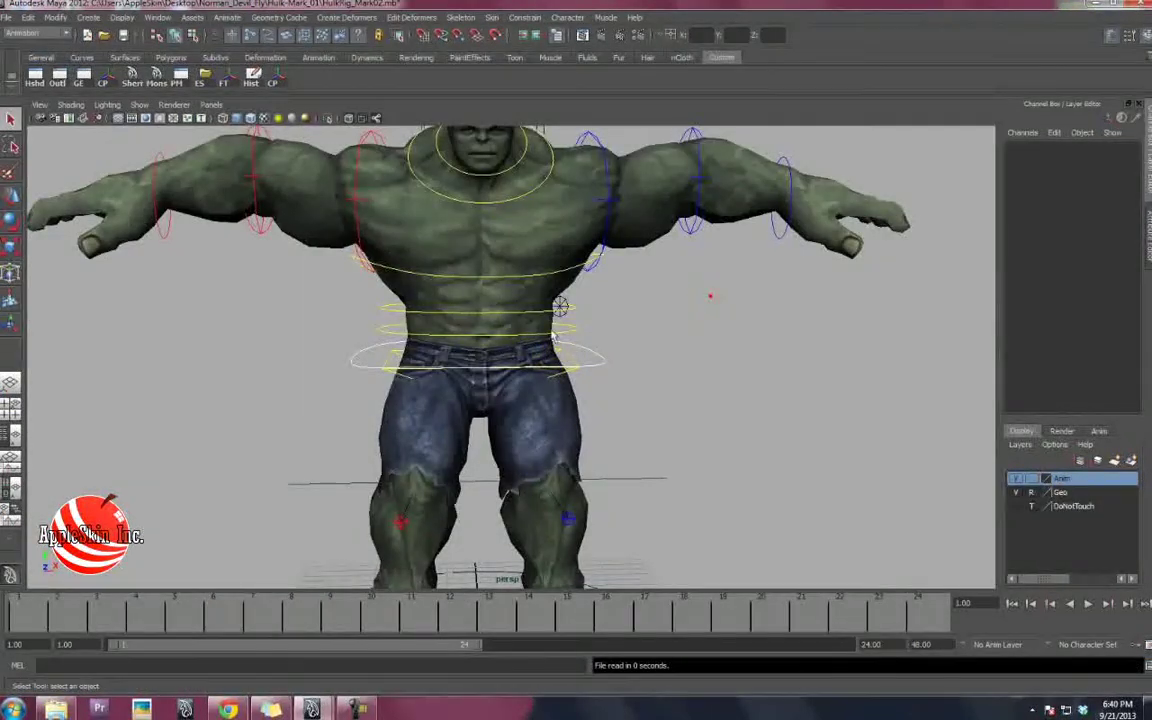
Try rotating the T-posed Hulk's left upper-arm FK control about -12.4 degrees in Z and undo the rotation.
right_click_drag(710, 296, 489, 375, "alt")
middle_click_drag(489, 375, 428, 338, "alt")
mouse_move(428, 338)
left_mouse_down("alt")
mouse_move(509, 338)
mouse_move(432, 341)
left_mouse_up("alt")
middle_click_drag(661, 338, 661, 346, "alt")
right_click_drag(661, 346, 758, 362, "alt")
middle_click_drag(758, 362, 694, 450, "alt")
left_click_drag(694, 450, 653, 413, "alt")
left_click(557, 308)
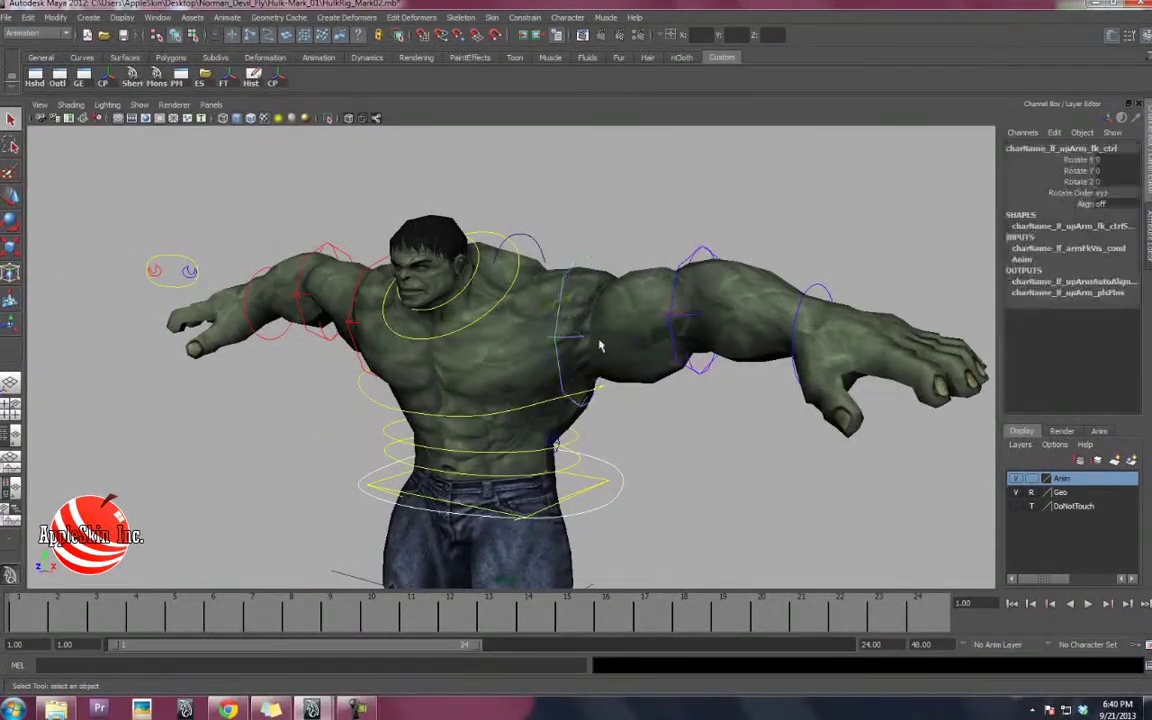
key("e")
left_click_drag(600, 305, 613, 360)
key("ctrl+z")
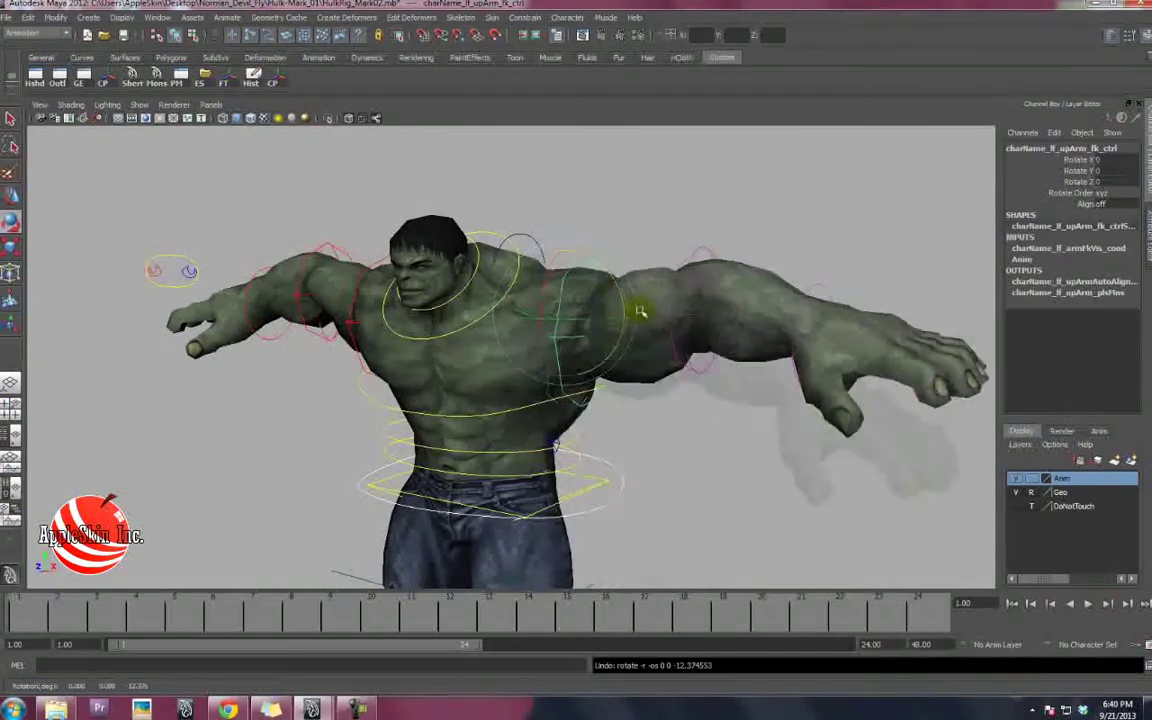
Try bending the T-posed Hulk's left elbow FK control, undo the rotation, and frame the left arm closely.
left_click_drag(641, 311, 689, 314, "alt")
left_click(695, 291)
left_click_drag(781, 299, 746, 379)
key("ctrl+z")
middle_click_drag(746, 379, 588, 370, "alt")
right_click_drag(588, 370, 632, 386, "alt")
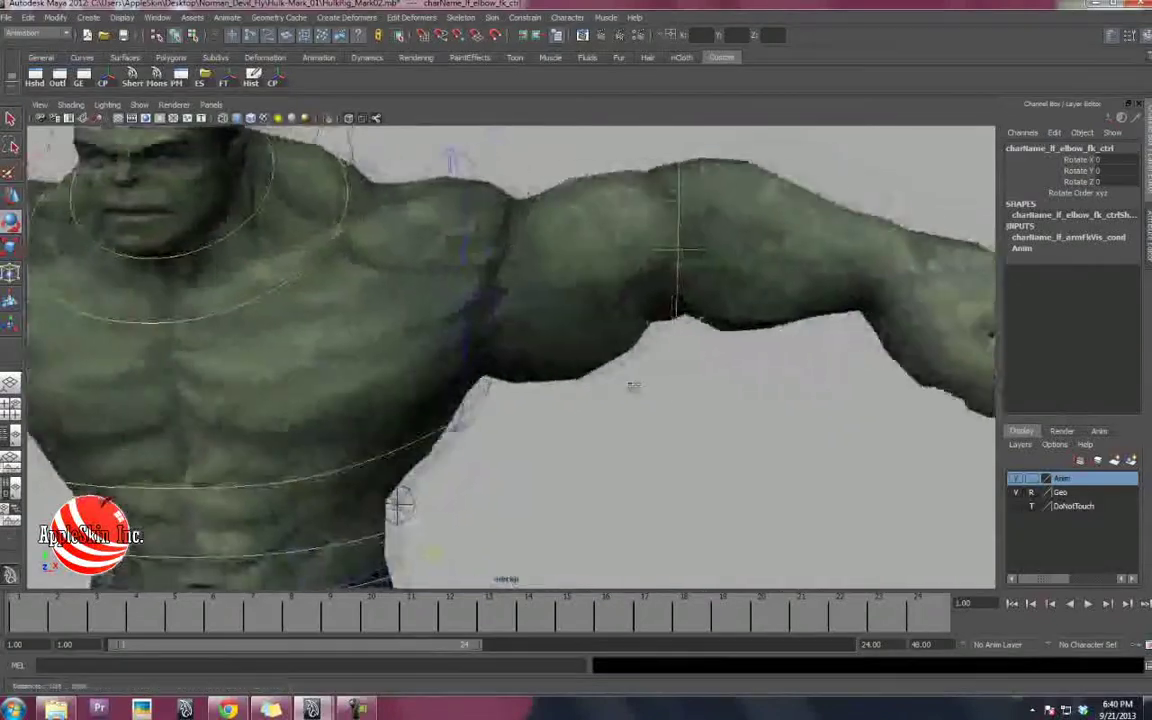
Make the DoNotTouch layer visible to expose the Hulk rig's joints around the left arm.
middle_click_drag(622, 378, 570, 399, "alt")
left_click_drag(620, 401, 422, 181, "alt")
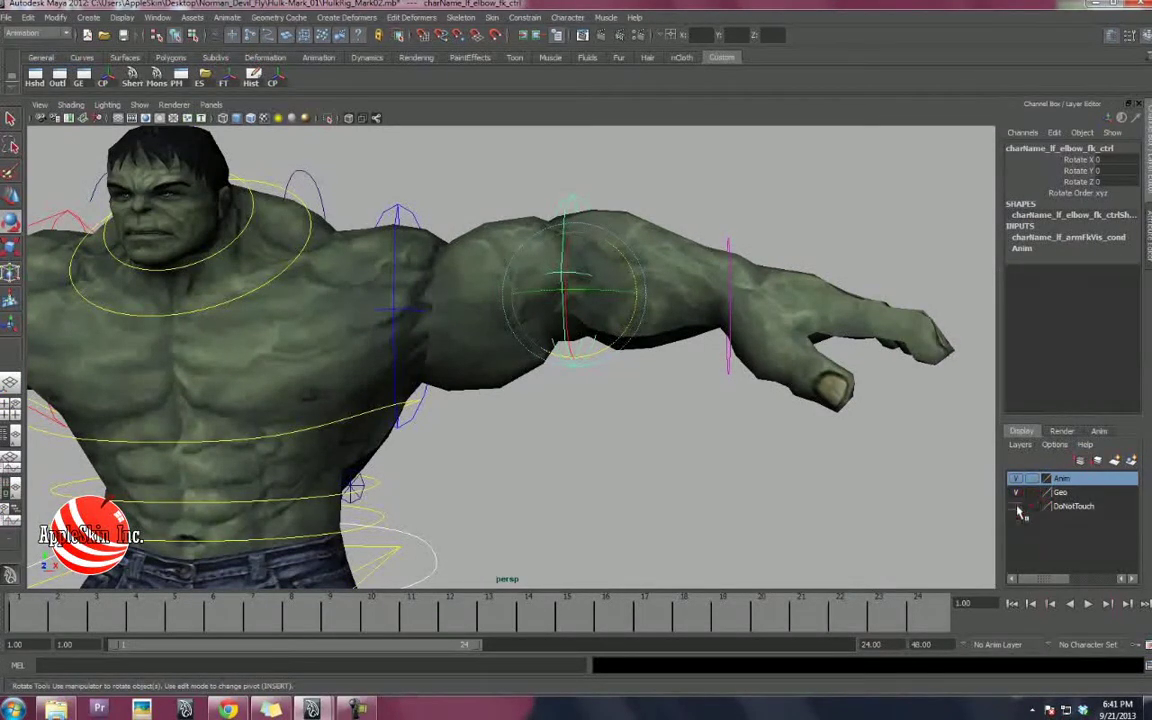
left_click(1017, 507)
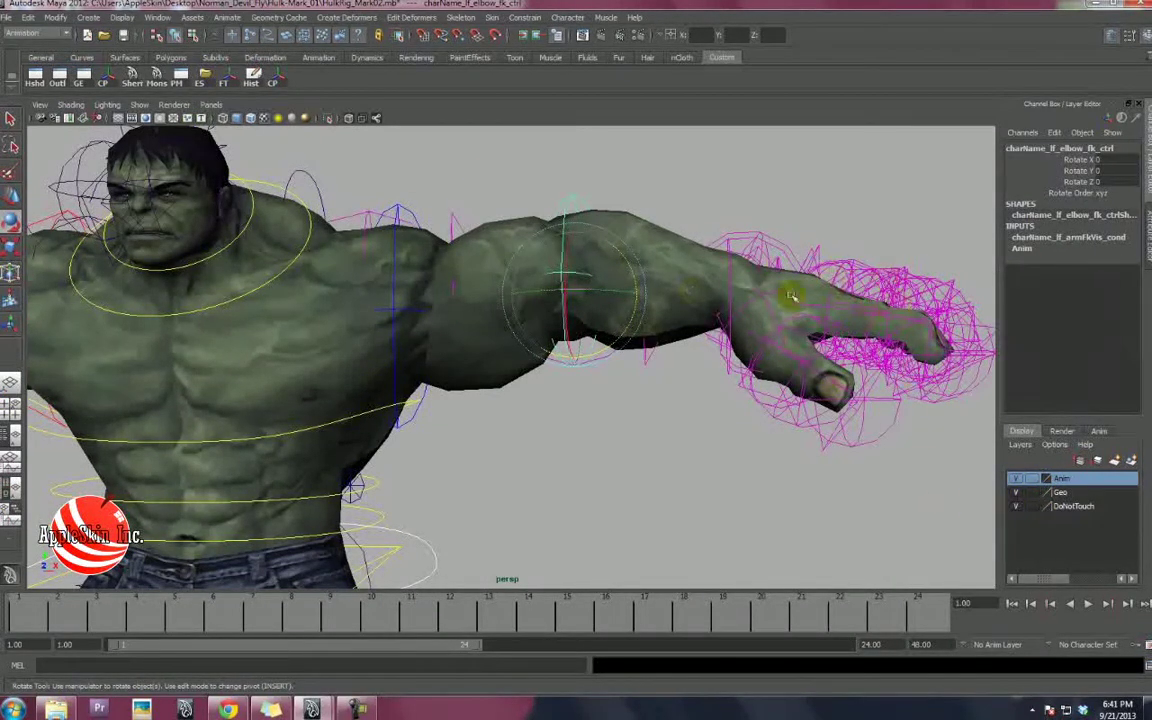
Set the joint display scale to 0.24 and close its settings window.
left_click(121, 18)
mouse_move(150, 65)
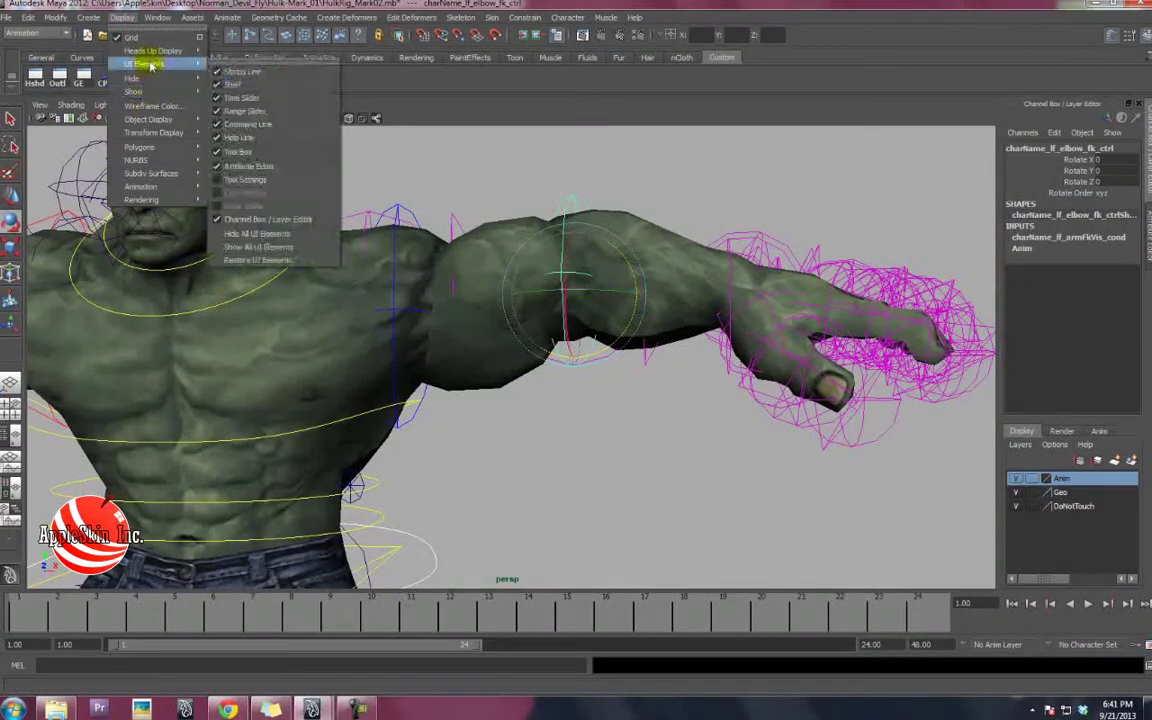
mouse_move(154, 186)
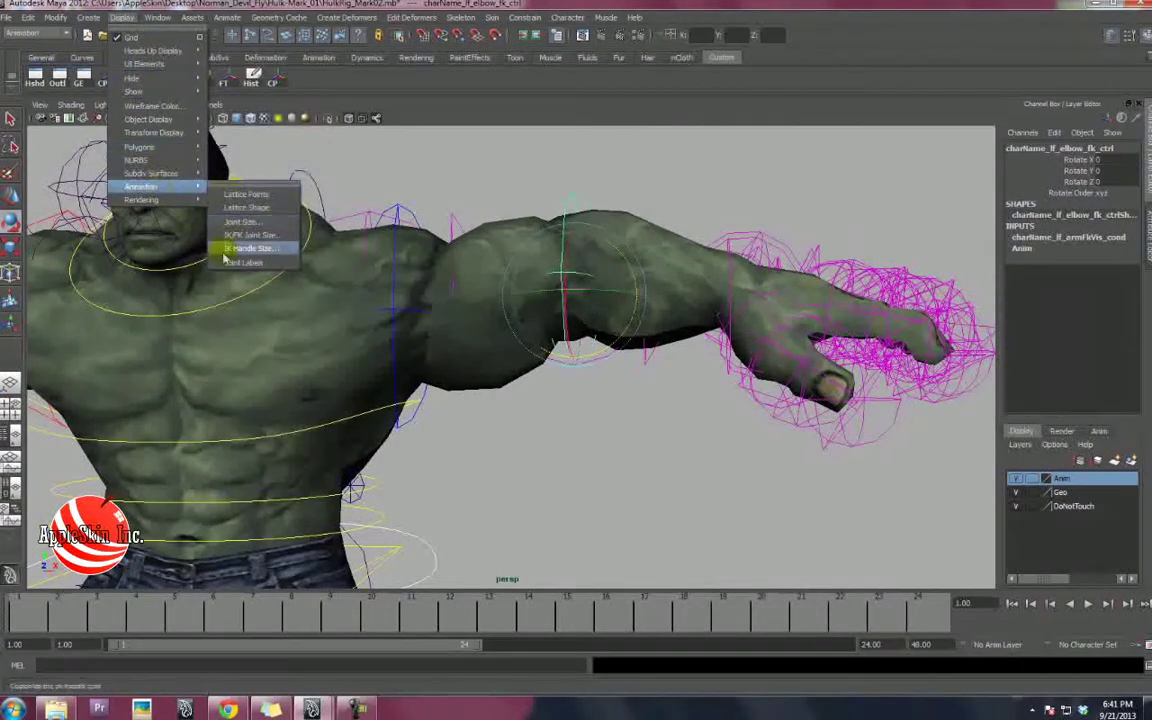
left_click(243, 221)
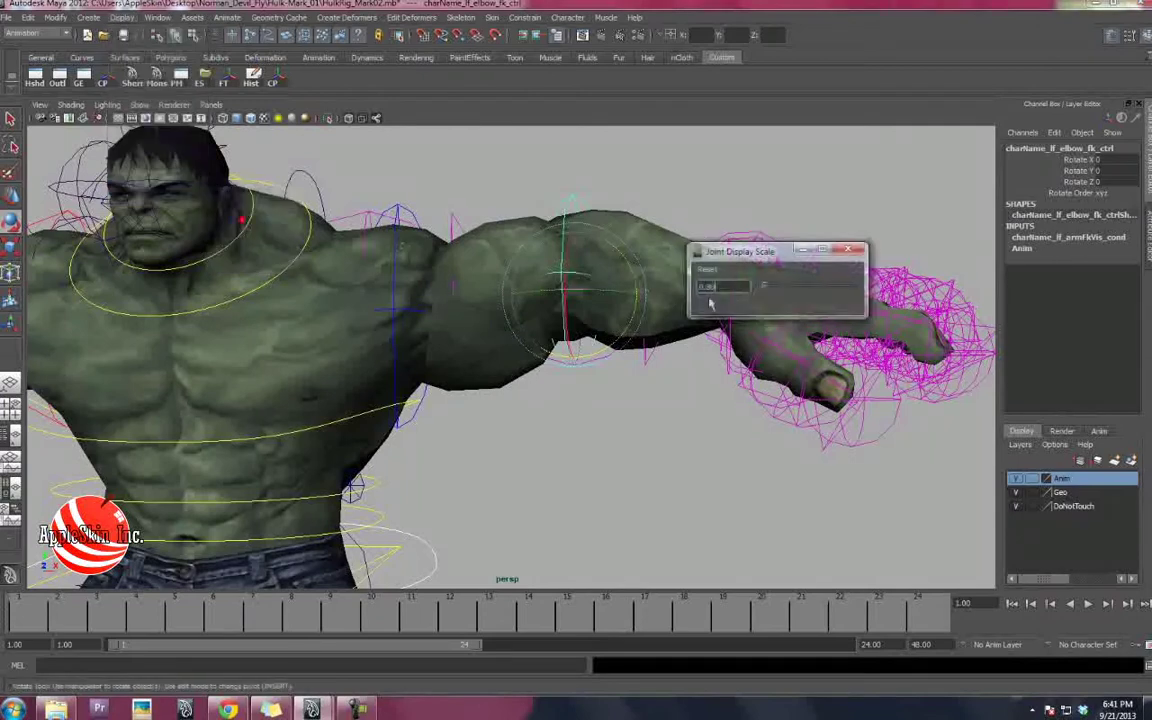
left_click_drag(725, 285, 688, 288, "ctrl")
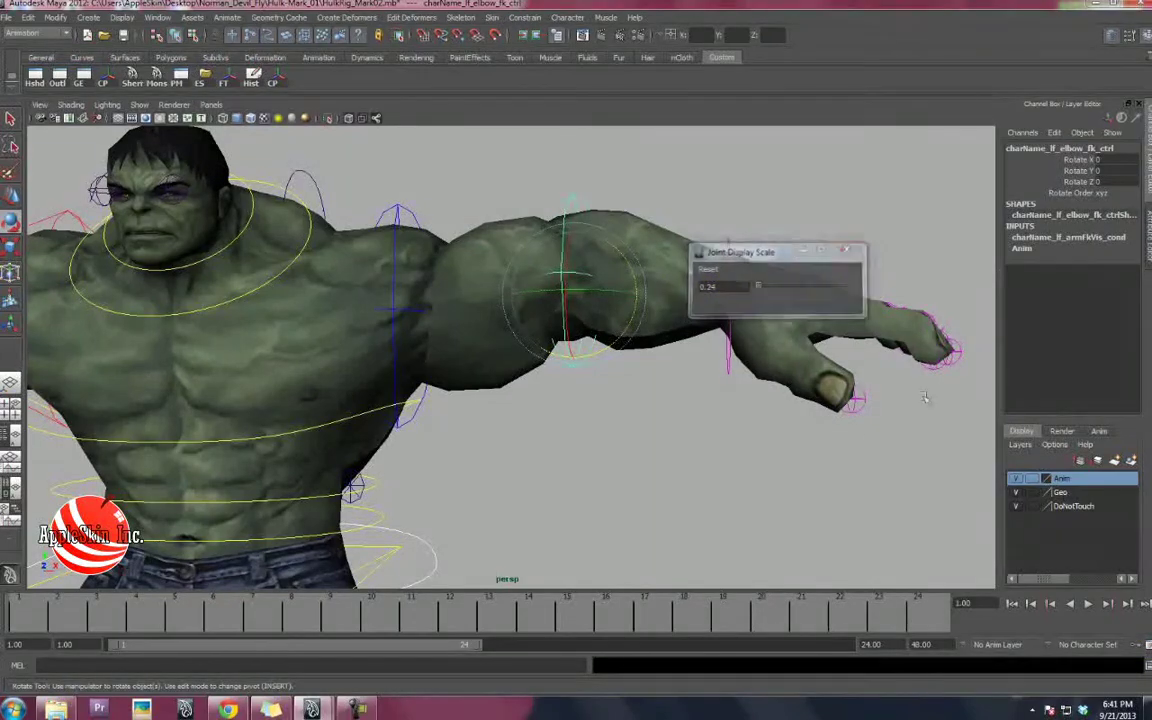
left_click(848, 249)
Display the Hulk in wireframe and select the left upper-arm joint with the Rotate tool active.
left_click(777, 437)
key("4")
mouse_move(692, 307)
left_mouse_down("alt")
mouse_move(697, 319)
mouse_move(678, 321)
left_mouse_up("alt")
left_click(496, 300)
left_click_drag(495, 302, 309, 291, "alt")
key("e")
left_click_drag(658, 297, 576, 325, "alt")
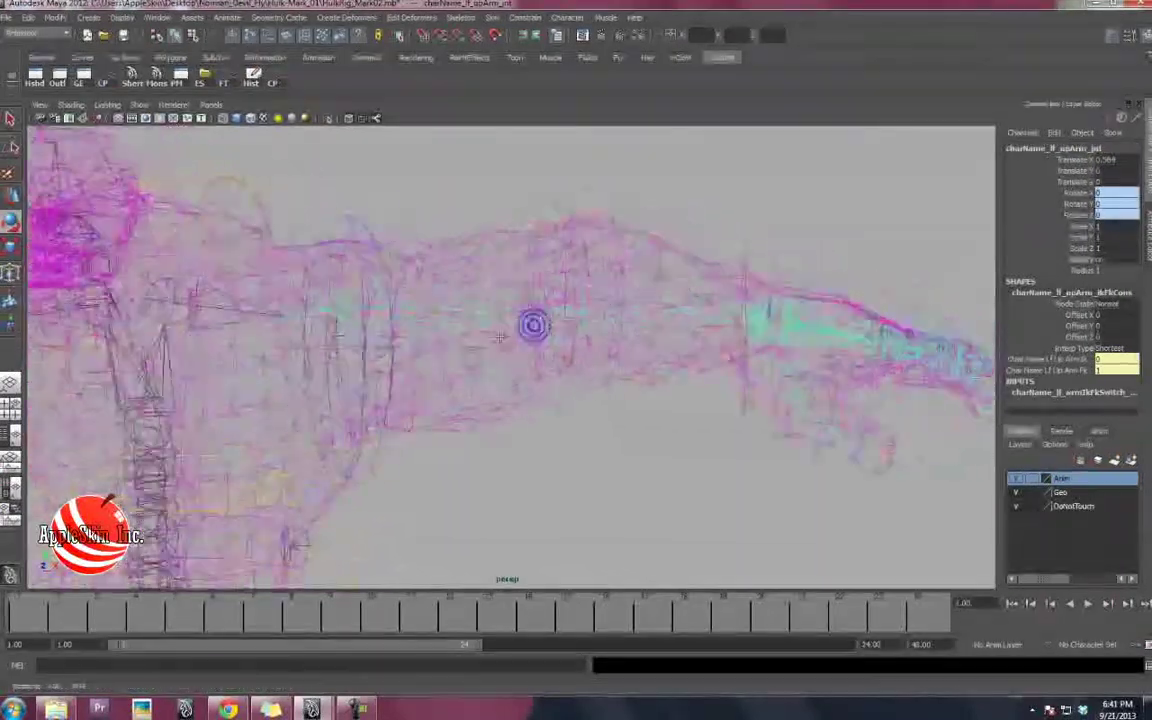
left_click_drag(533, 324, 802, 467, "alt")
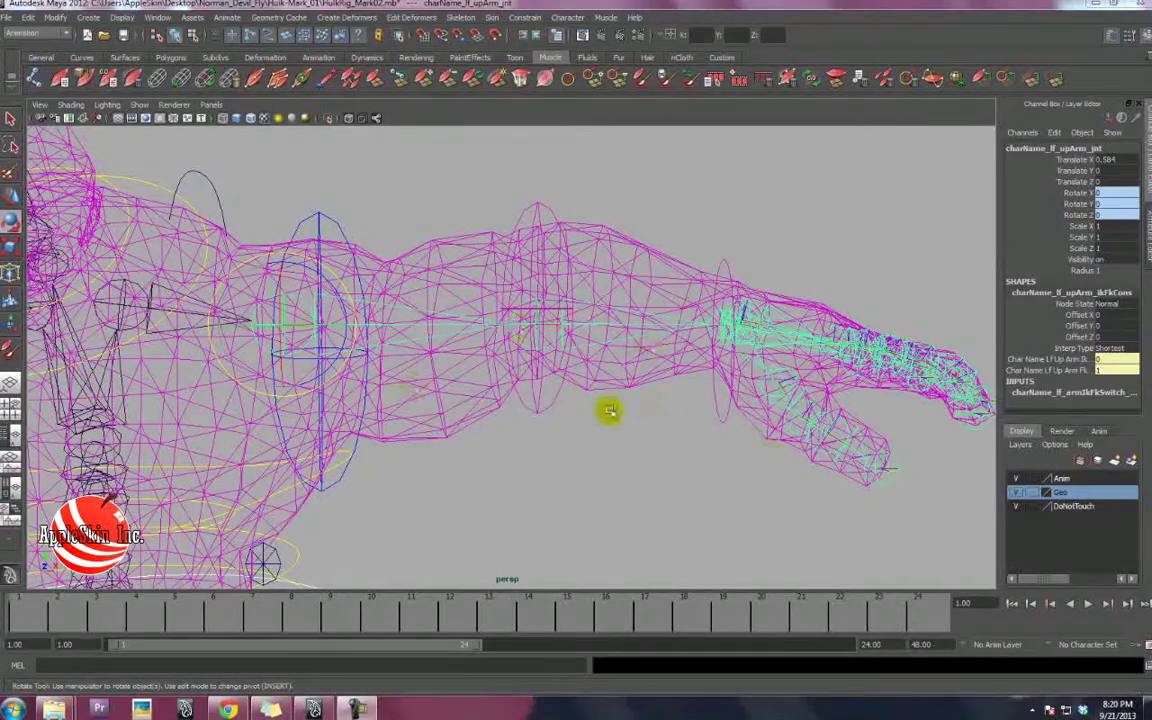
left_click_drag(610, 410, 460, 430, "alt")
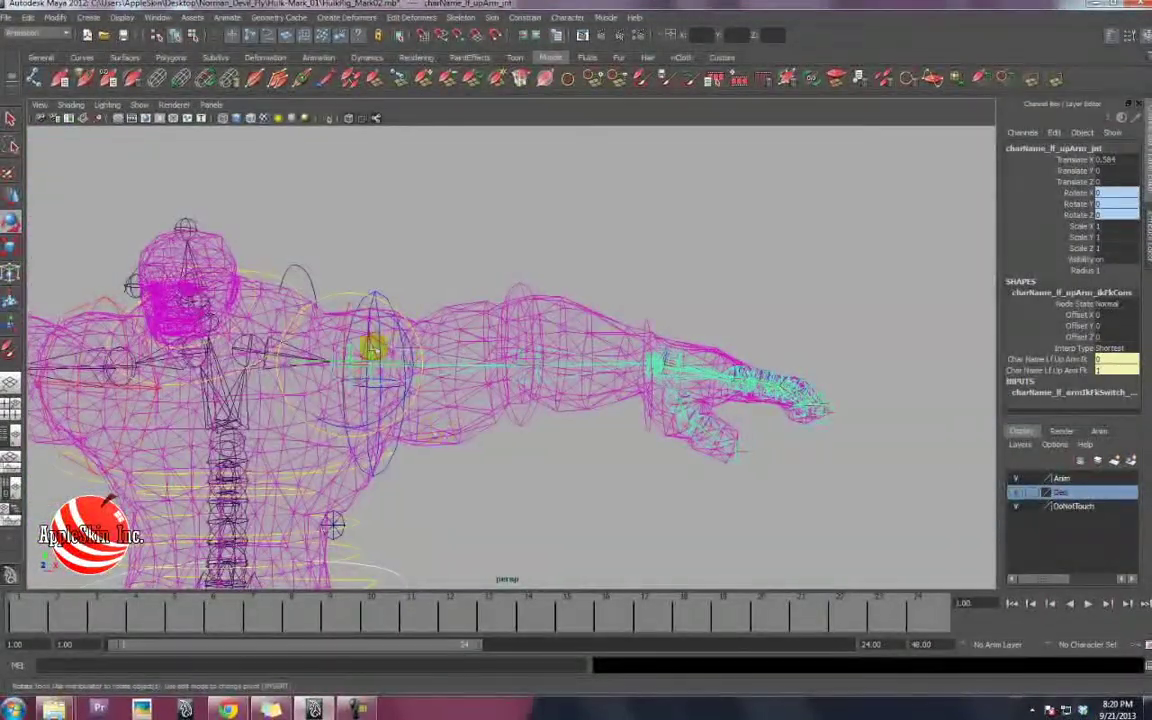
left_click_drag(373, 348, 393, 343, "alt")
right_click_drag(393, 343, 450, 340, "alt")
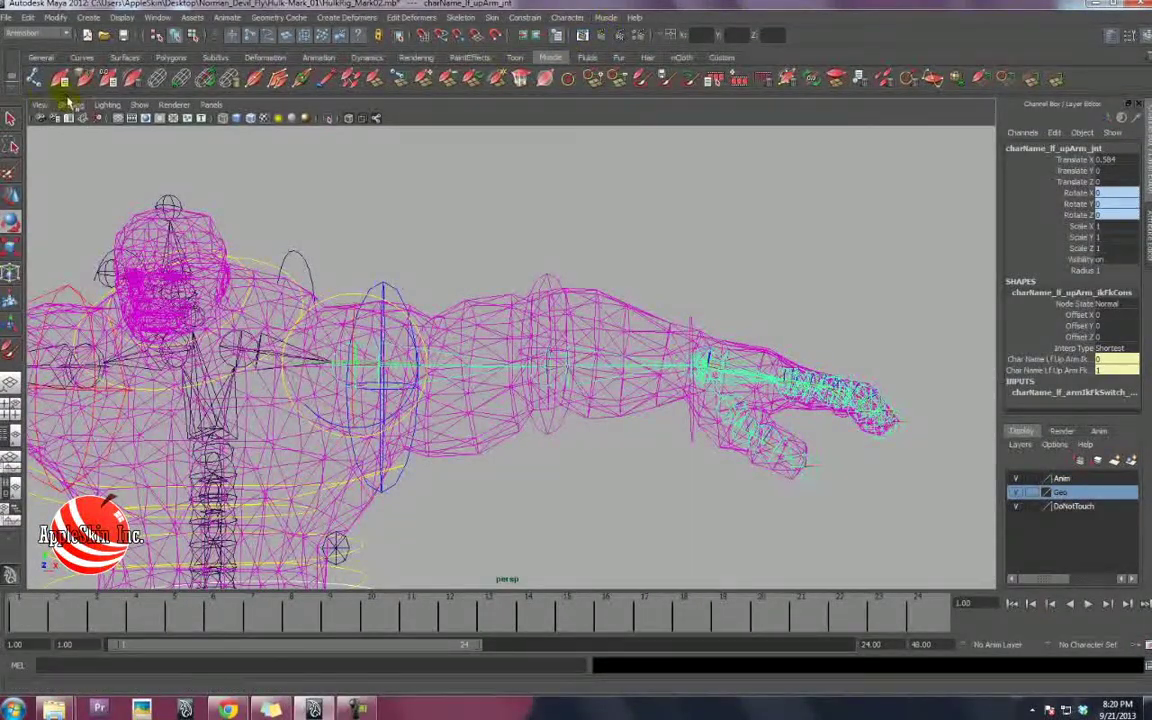
left_click_drag(432, 320, 440, 385, "alt")
right_click_drag(440, 385, 518, 390, "alt")
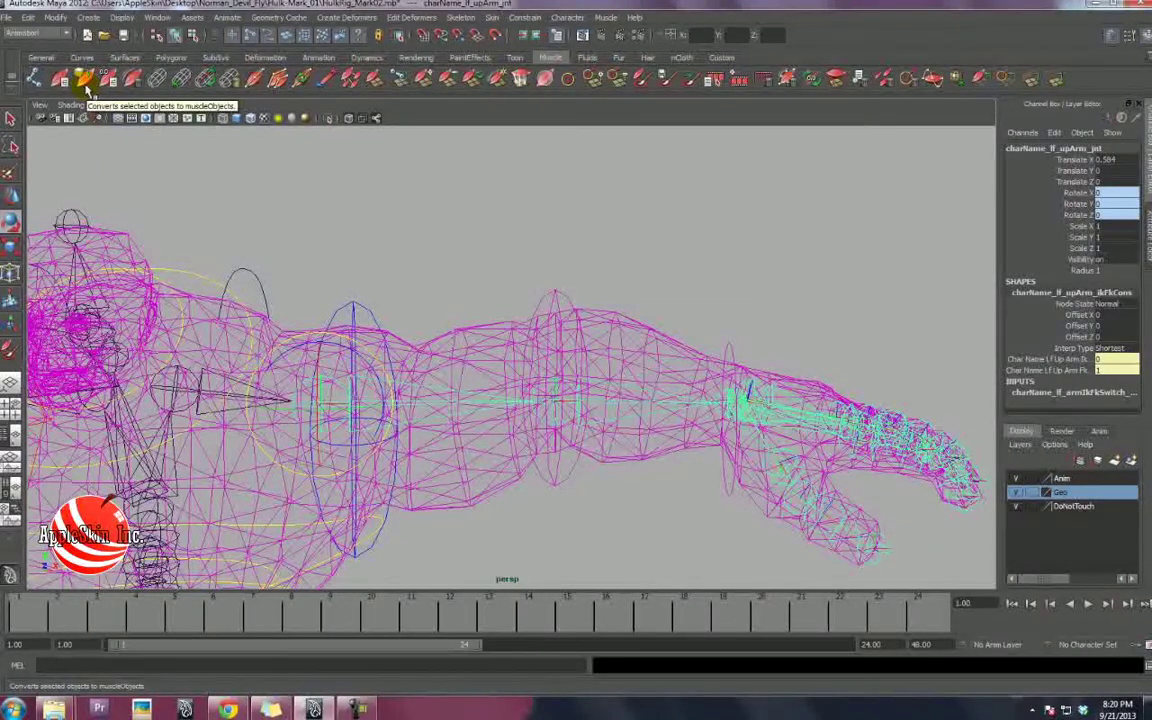
left_click(606, 18)
mouse_move(616, 45)
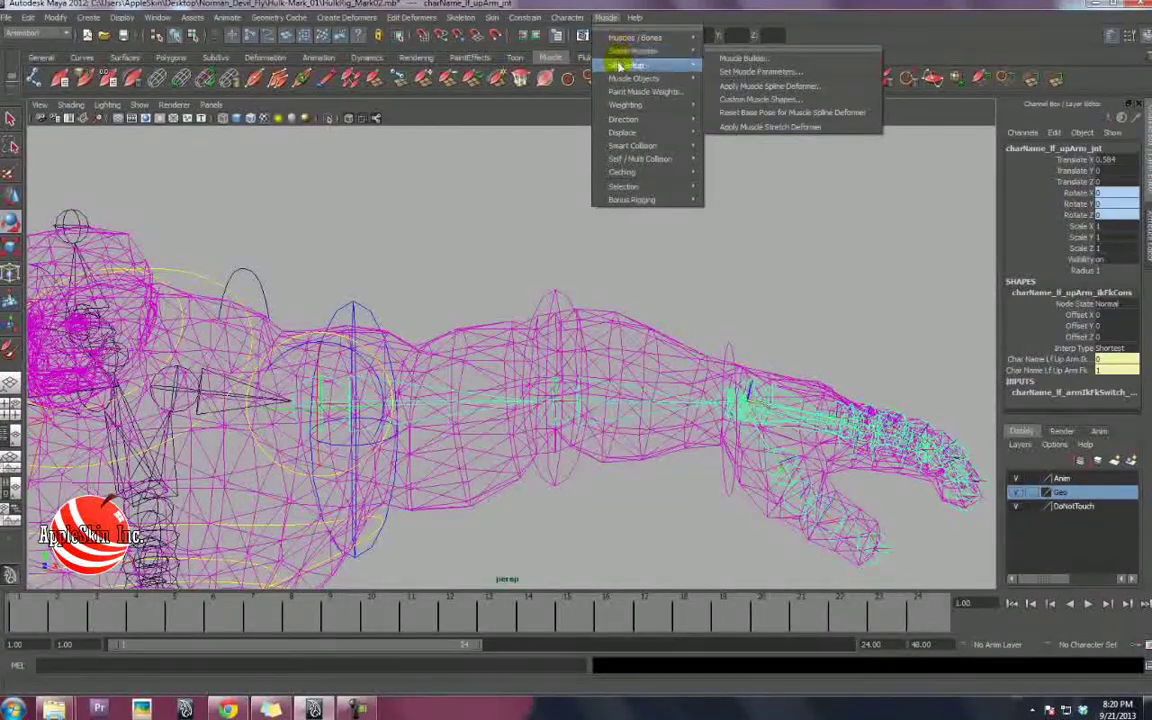
Convert the left upper-arm joint to a muscle capsule along the X-Axis and show the model textured.
mouse_move(397, 278)
middle_mouse_down("alt")
mouse_move(398, 260)
mouse_move(409, 267)
middle_mouse_up("alt")
scroll(399, 281, "up", 1)
left_click(85, 80)
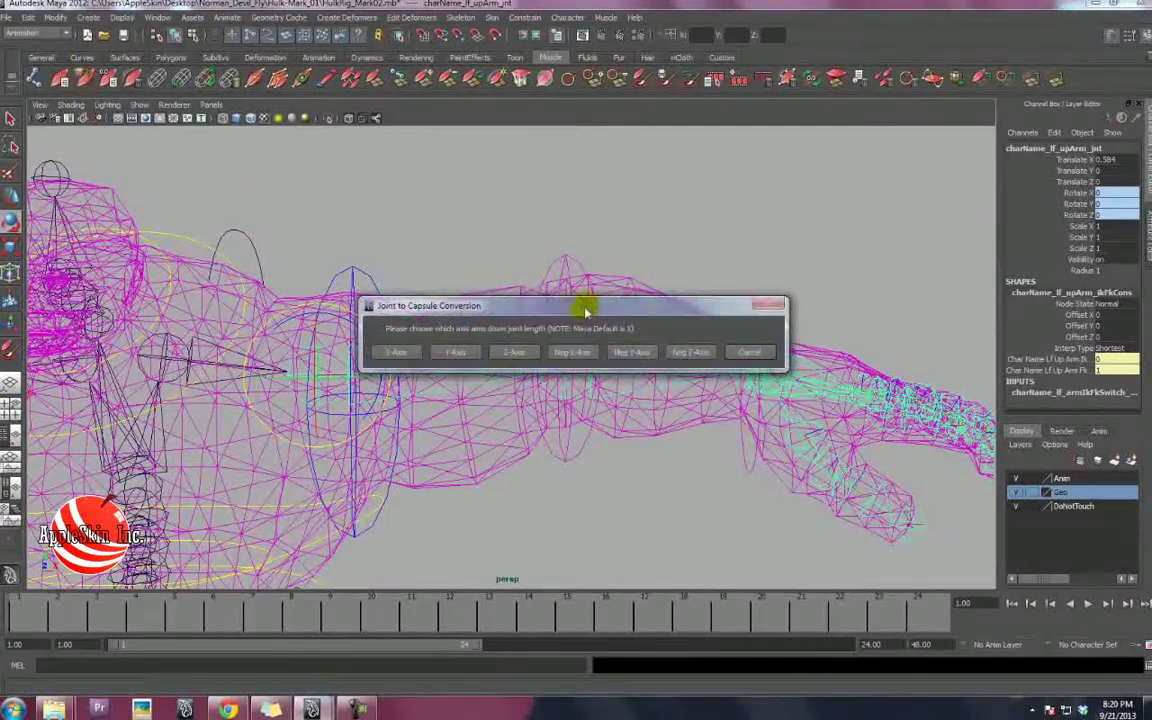
left_click_drag(586, 306, 776, 180)
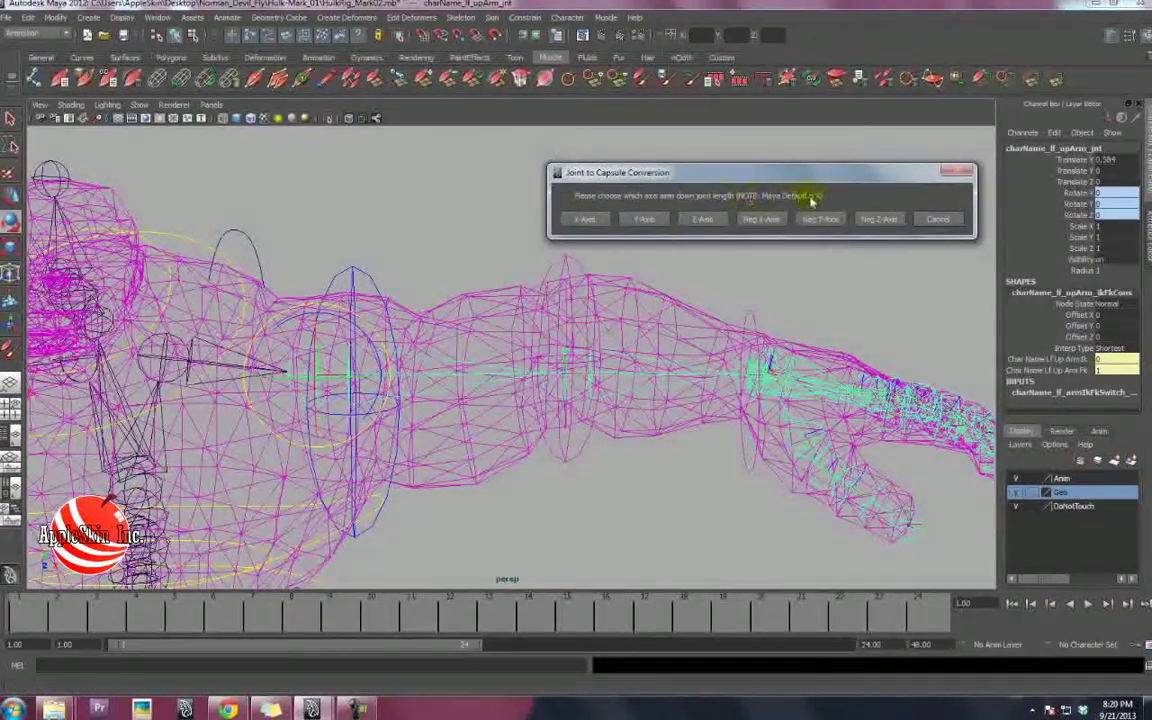
left_click(581, 223)
scroll(573, 290, "down", 5)
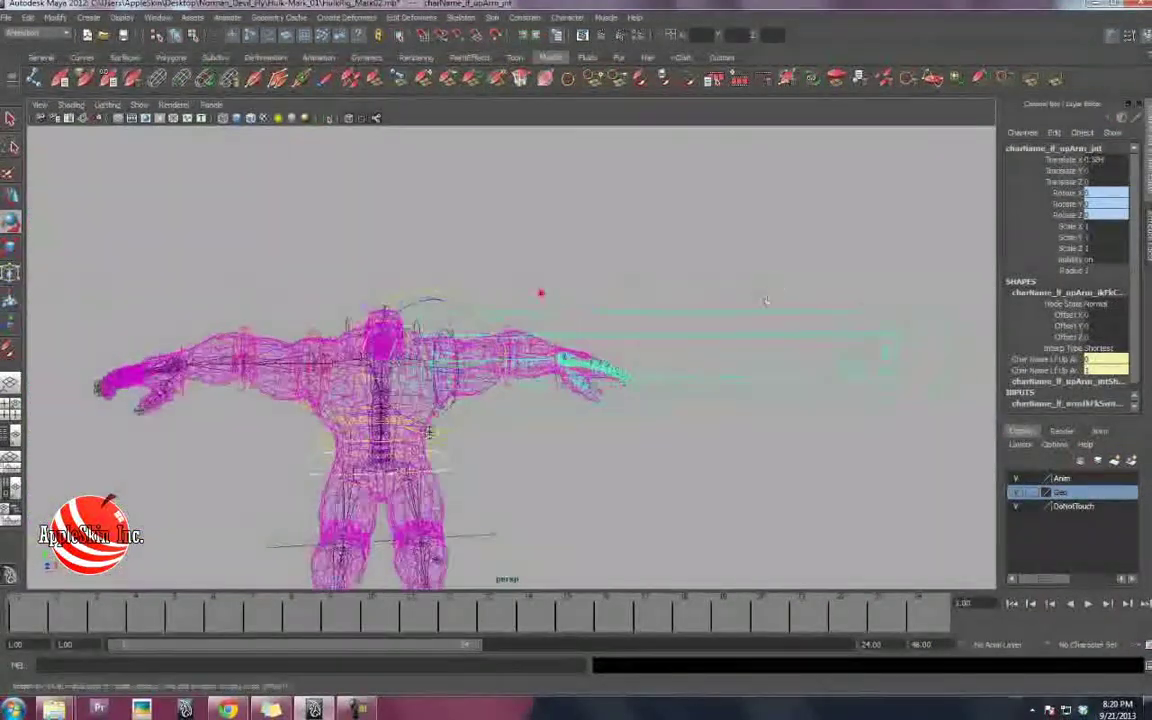
left_click_drag(766, 301, 751, 308, "alt")
right_click_drag(735, 287, 596, 315, "alt")
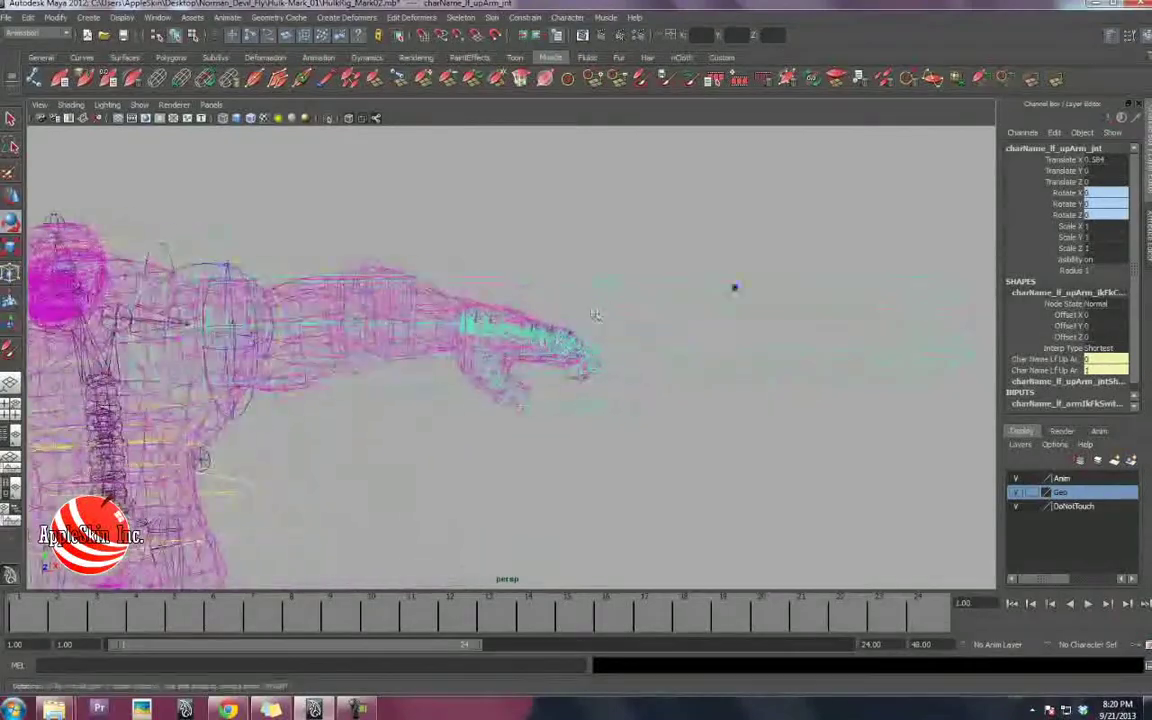
mouse_move(596, 315)
left_mouse_down("alt")
mouse_move(678, 314)
mouse_move(580, 318)
mouse_move(665, 318)
left_mouse_up("alt")
key("6")
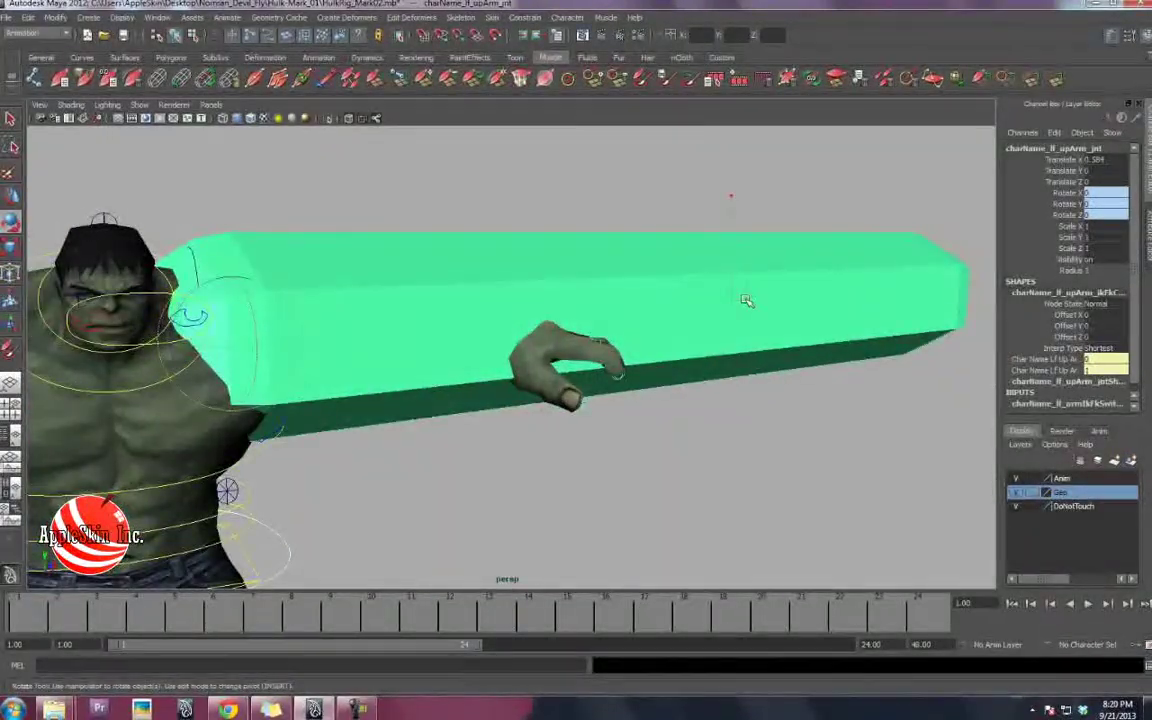
Expand the upper-arm capsule's shape attributes and set its length to 1.
left_click_drag(746, 300, 980, 349, "alt")
scroll(1046, 404, "down", 1)
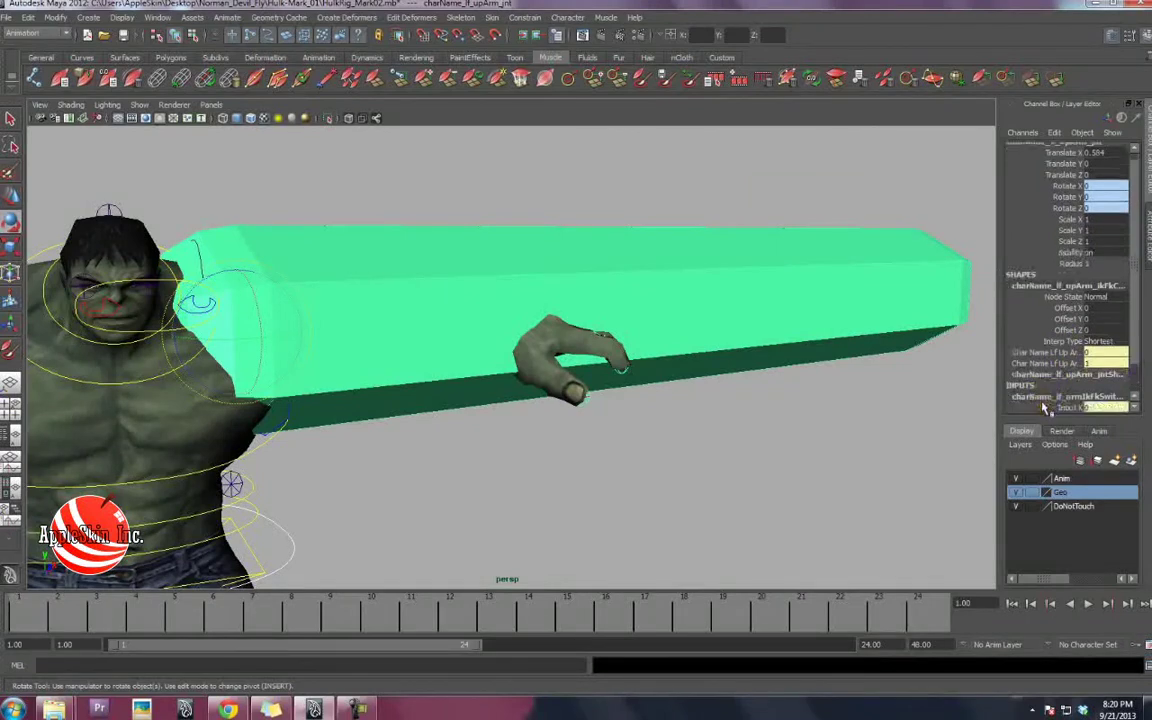
left_click(1039, 377)
scroll(1066, 381, "down", 2)
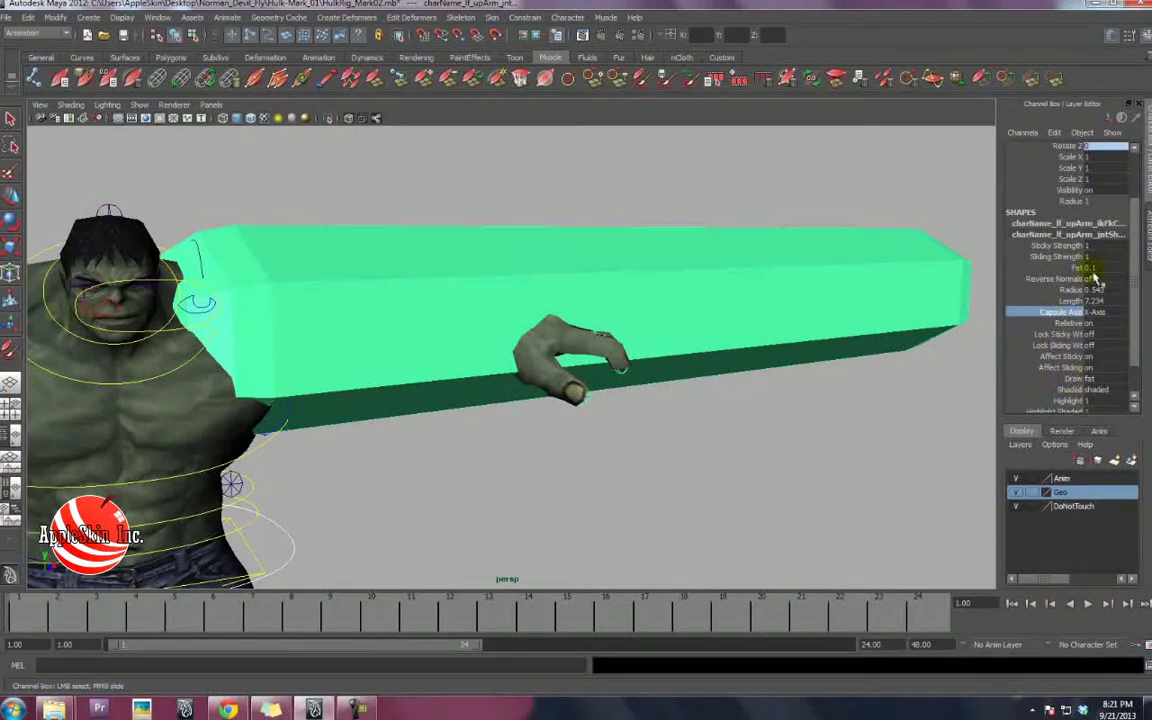
middle_click_drag(648, 340, 655, 319, "alt")
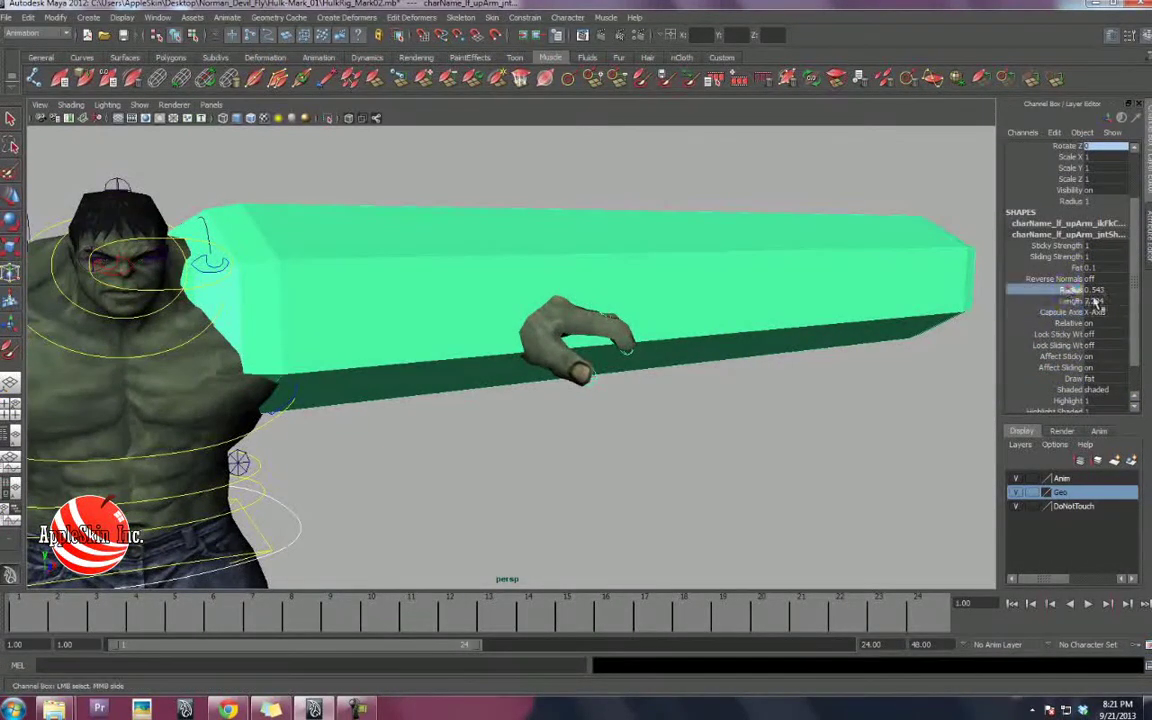
key("Return")
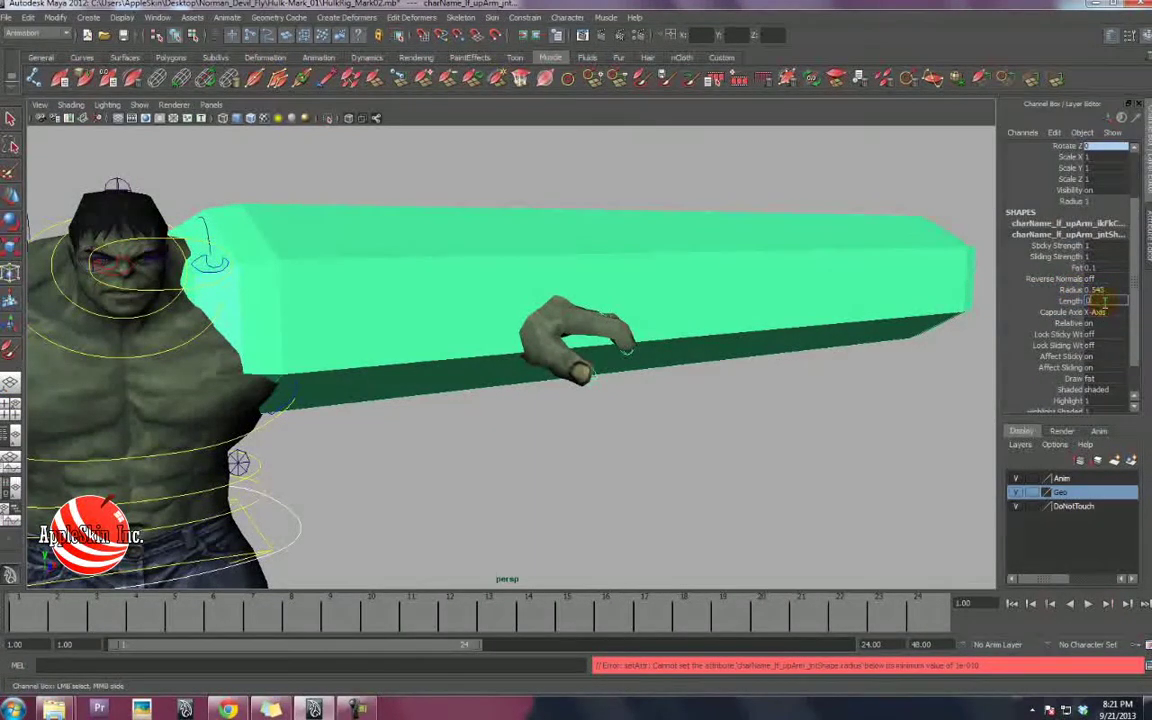
type("1")
key("Return")
left_click(1070, 302)
left_click(1104, 302)
type("1")
key("Return")
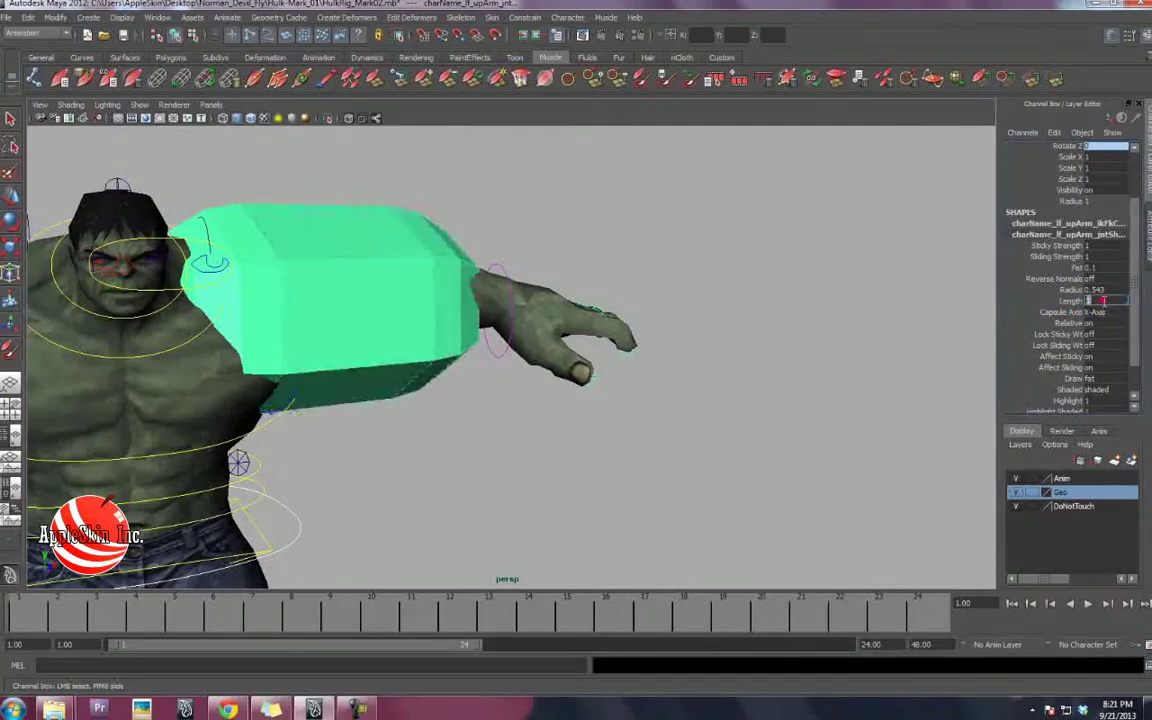
Reduce the upper-arm capsule's radius to 0, checking its fit inside the arm in wireframe.
left_click(1074, 289)
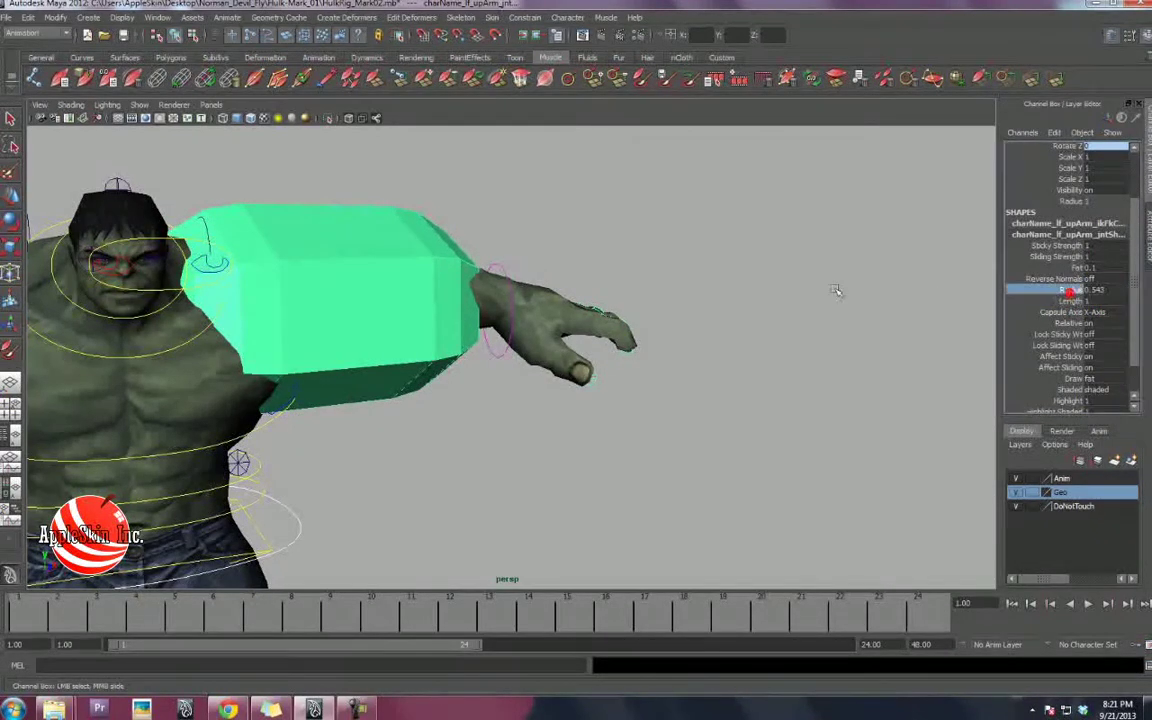
middle_click_drag(836, 291, 808, 293)
left_click_drag(673, 331, 668, 329, "alt")
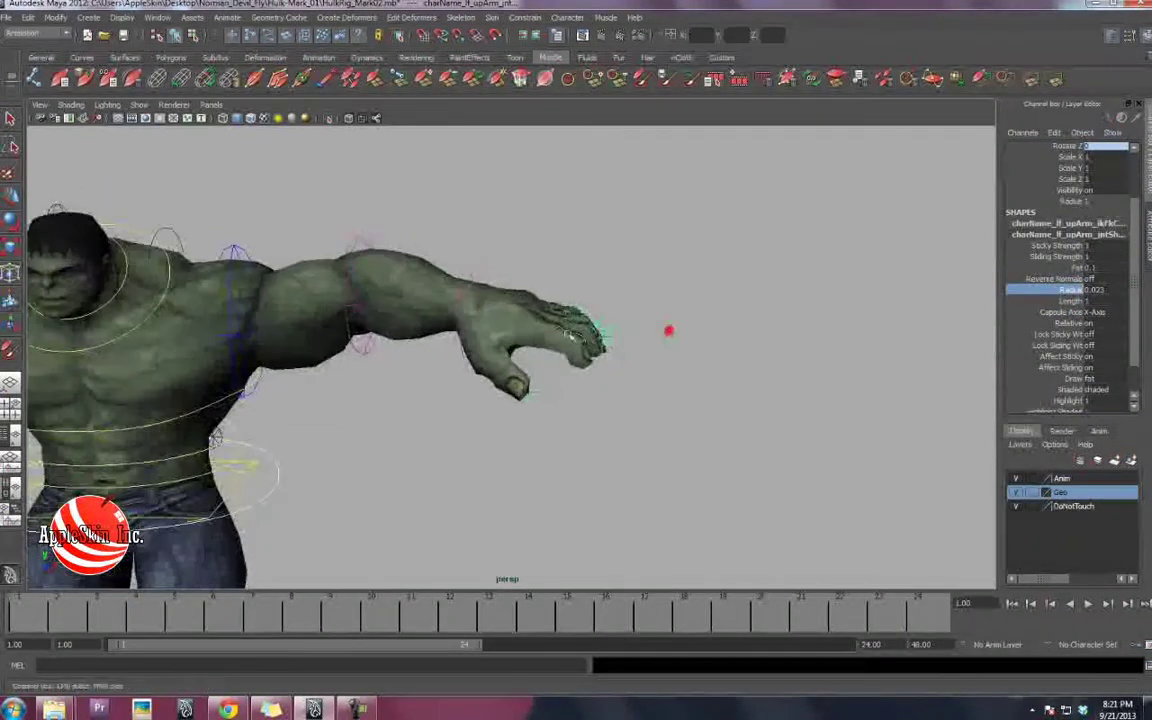
key("4")
right_click_drag(342, 337, 481, 365, "alt")
middle_click_drag(481, 365, 668, 431, "alt")
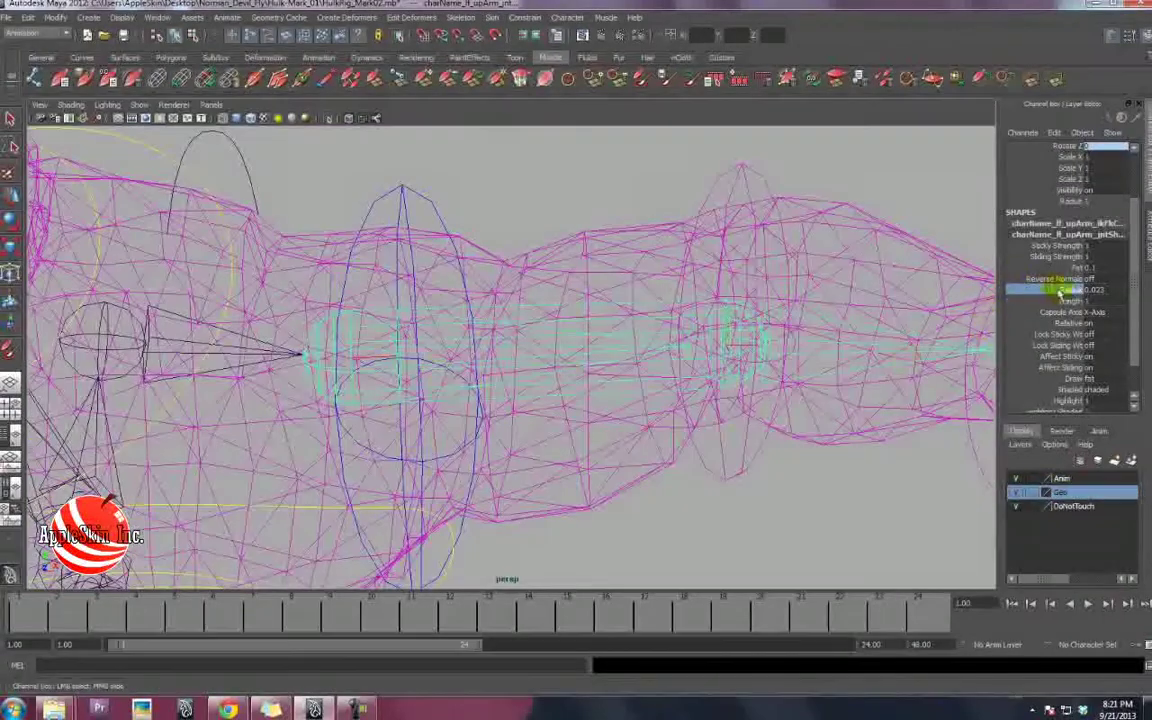
middle_click_drag(728, 321, 522, 334)
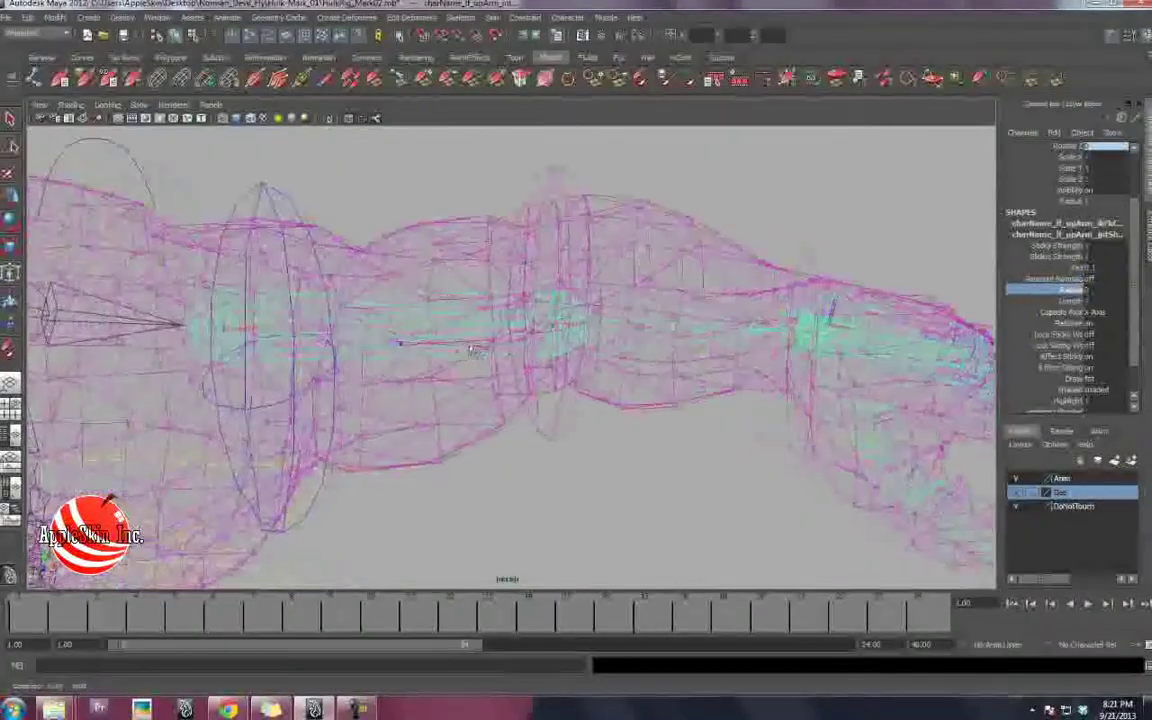
Convert the left elbow joint to a muscle capsule along the X-Axis.
left_click(610, 284)
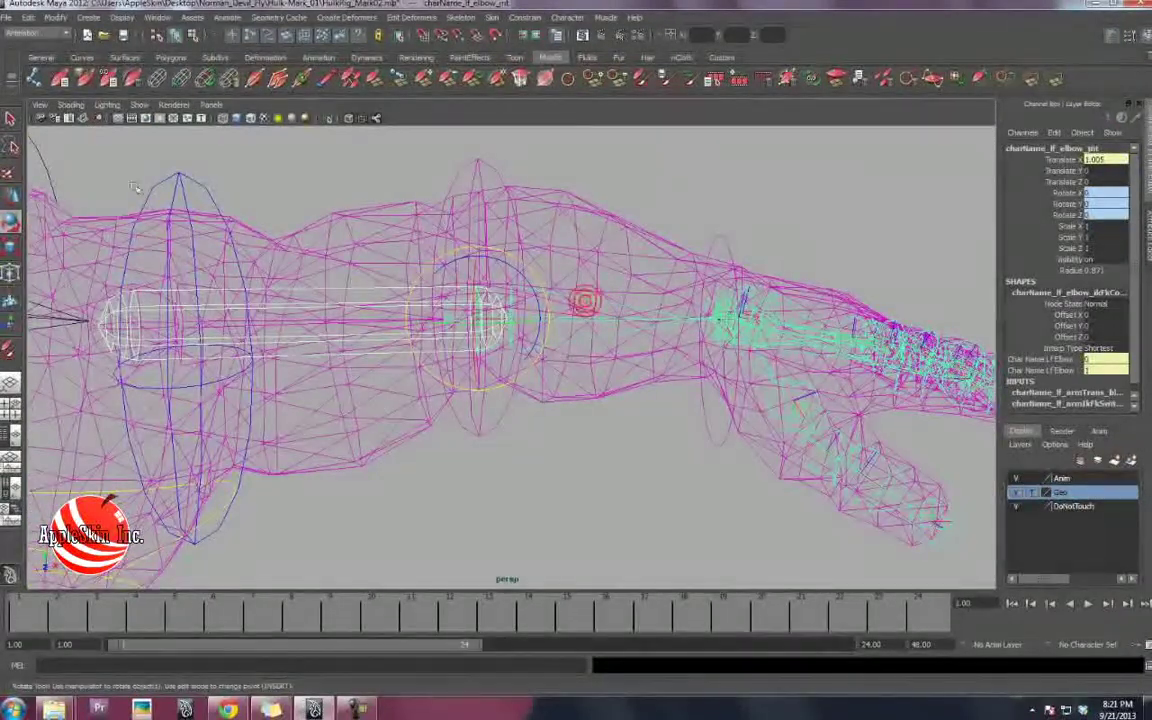
left_click(88, 80)
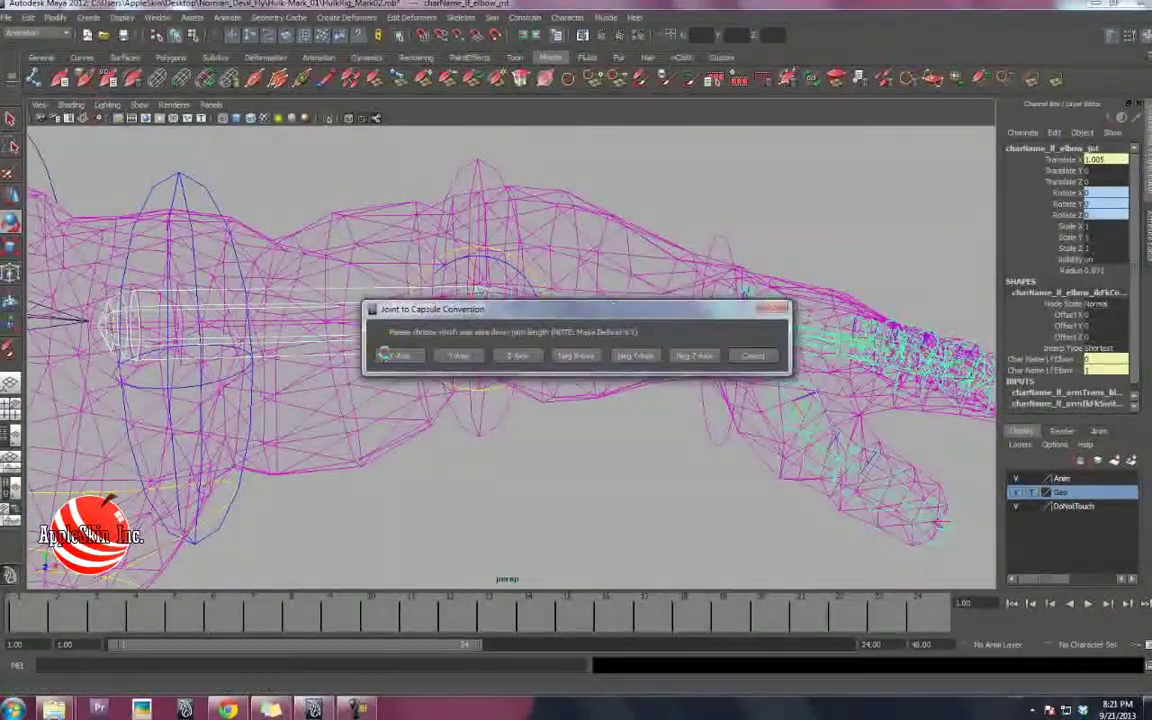
left_click(384, 354)
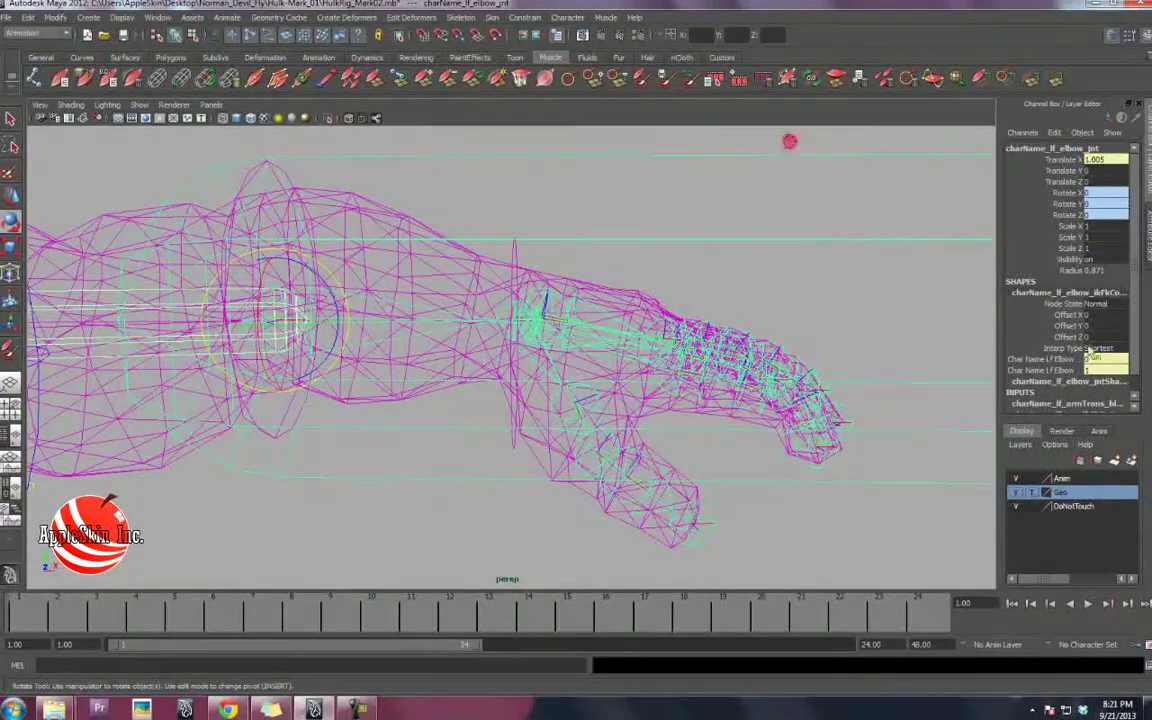
Reduce the elbow capsule's radius to 0 and shorten its length to fit the forearm between elbow and wrist.
scroll(1086, 356, "down", 1)
left_click(1056, 367)
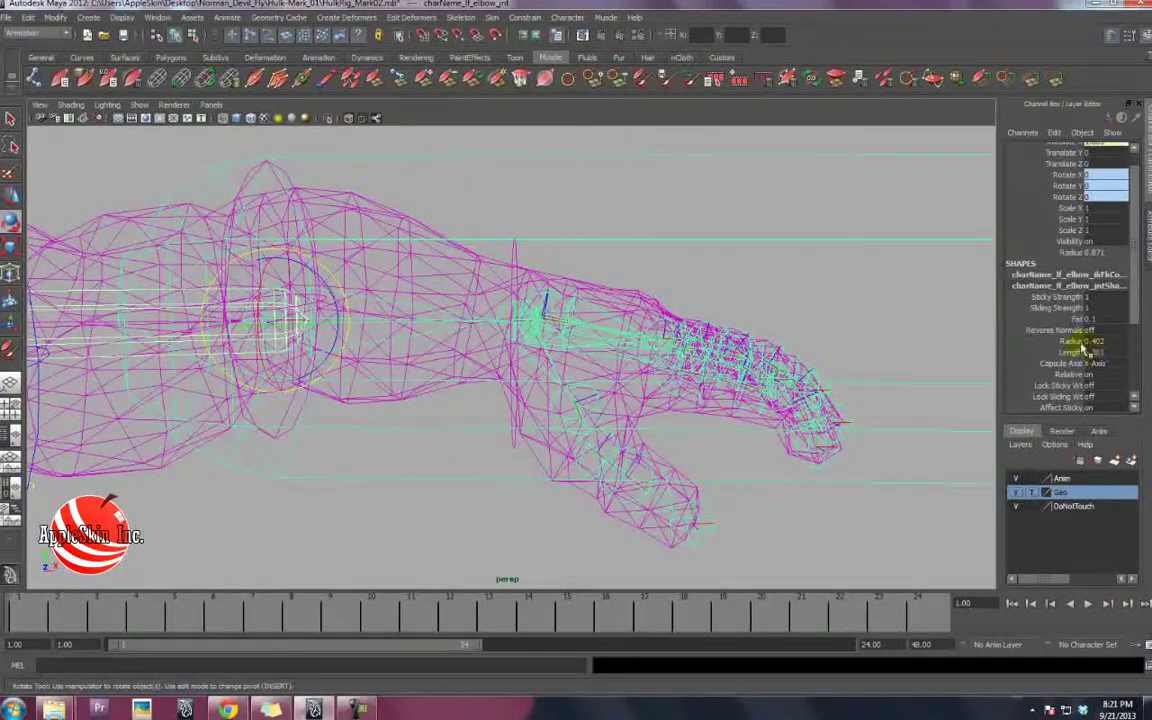
left_click(1080, 342)
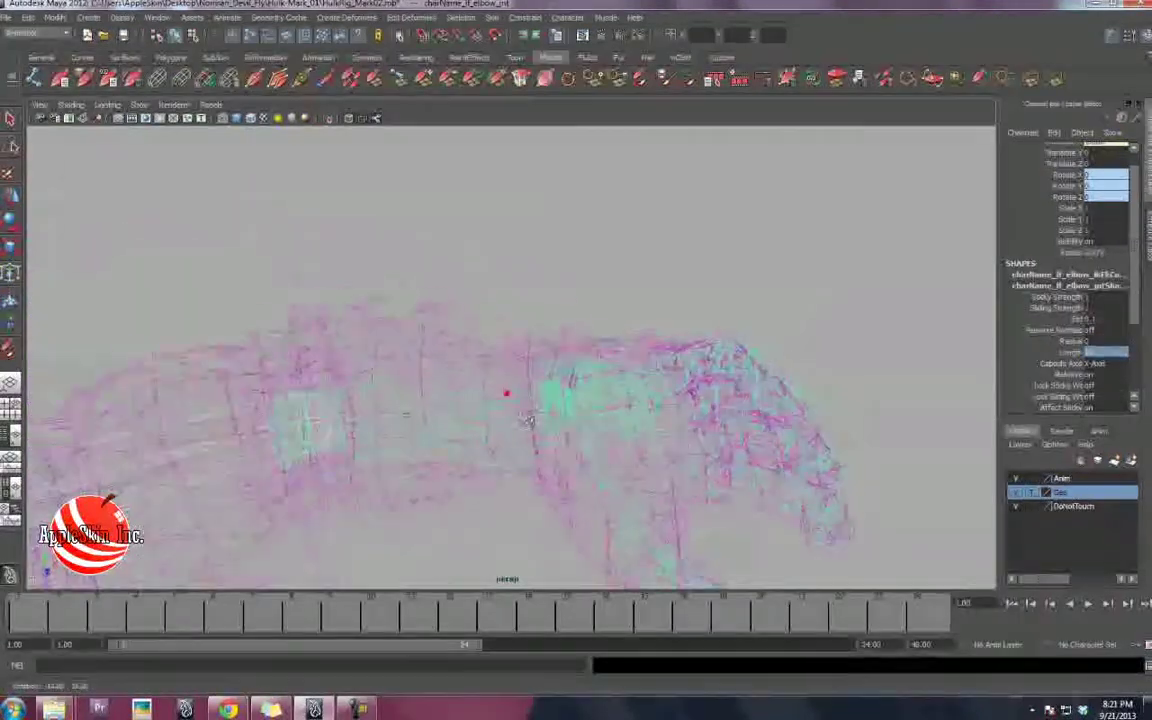
left_click(1065, 352)
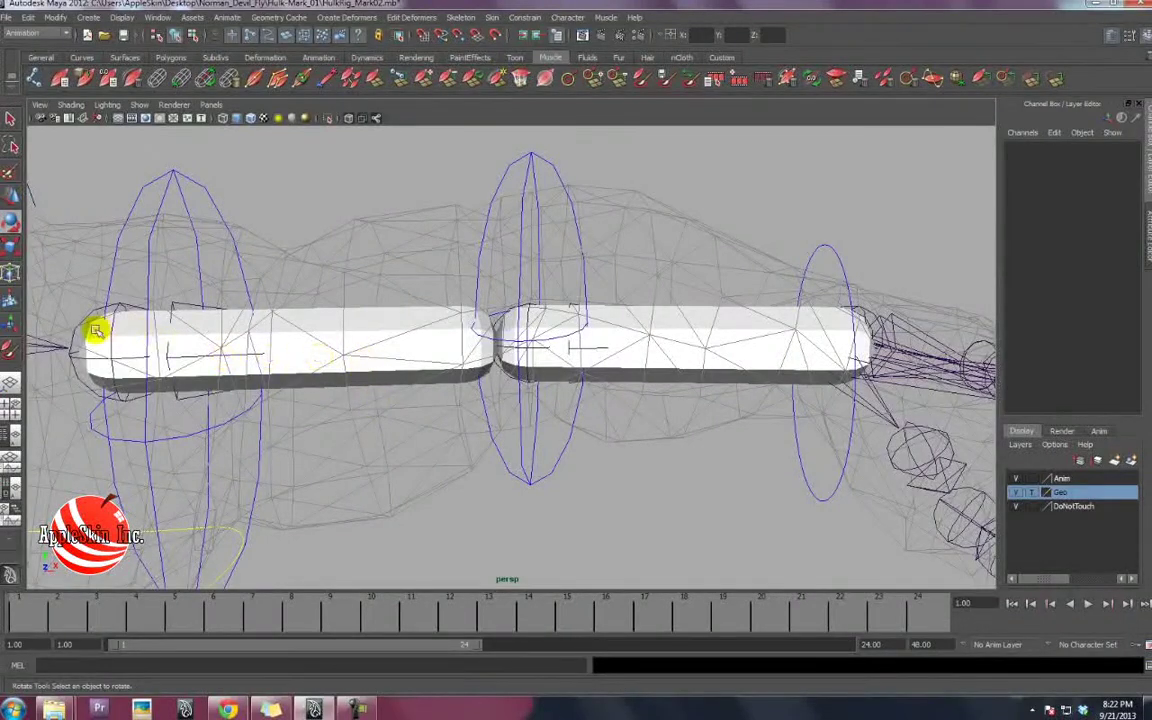
Open the Muscle Builder and load the left upper-arm joint as Attach Obj 1.
left_click(96, 331)
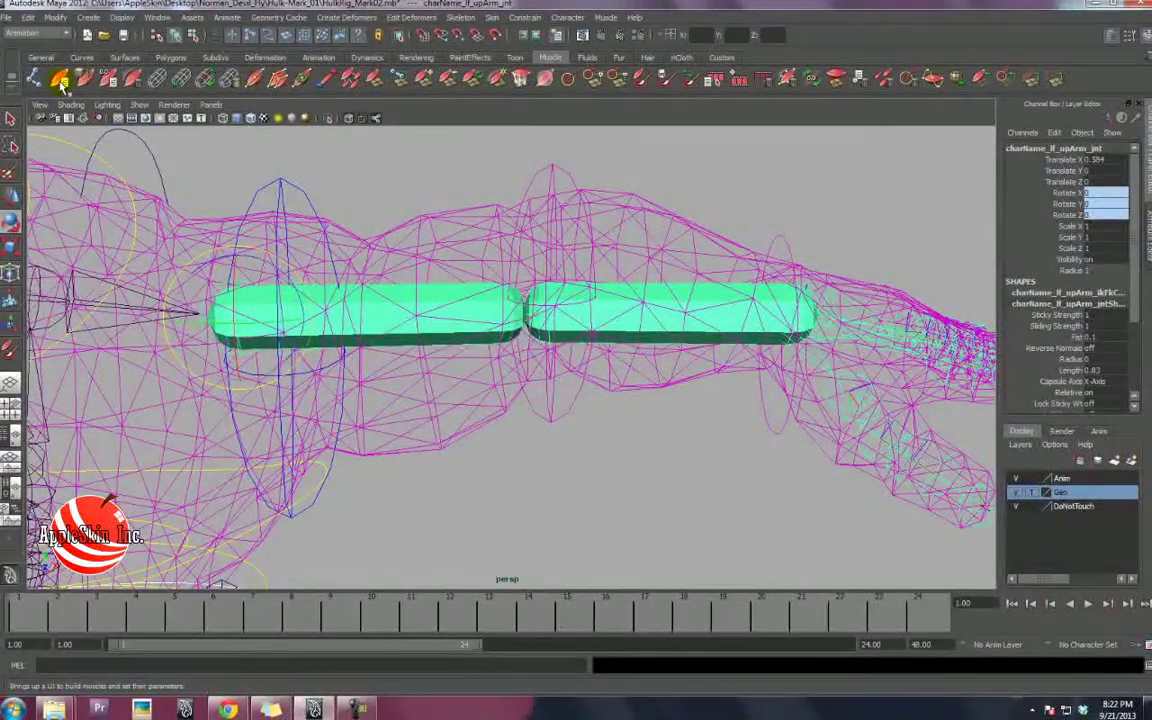
left_click(61, 81)
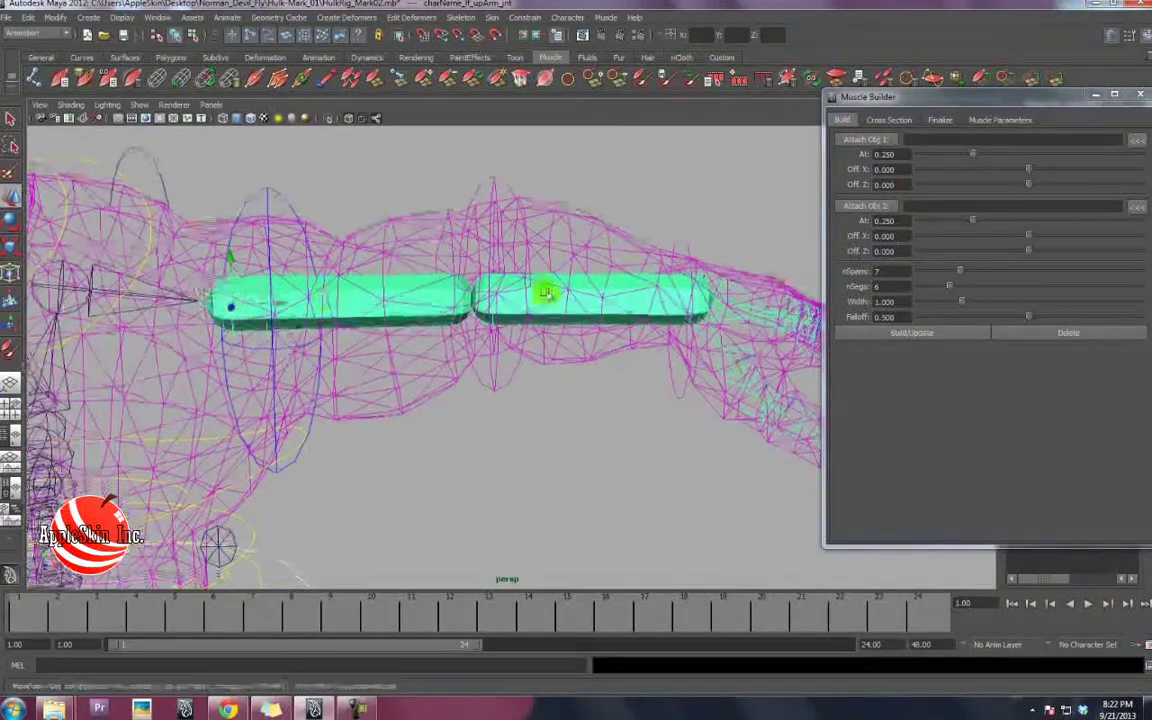
left_click(1137, 141)
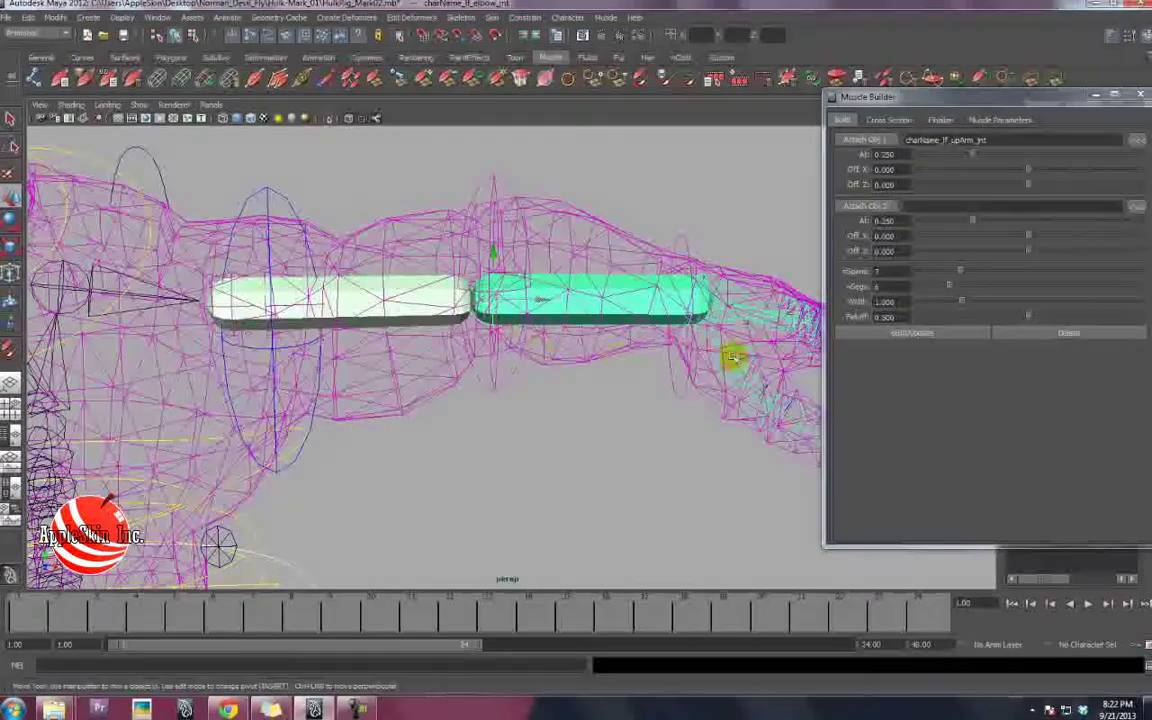
Load the left elbow joint as Attach Obj 2 and build the muscle between the two arm joints.
left_click_drag(445, 326, 520, 340, "alt")
left_click_drag(584, 364, 599, 327, "alt")
key("4")
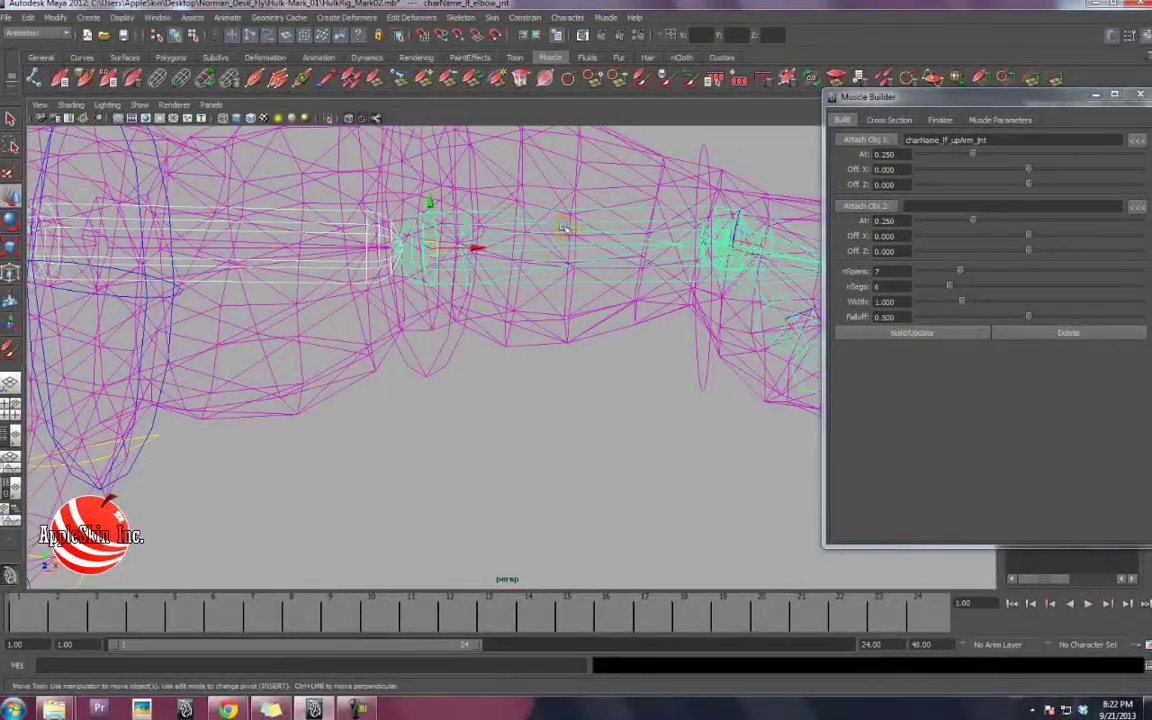
scroll(565, 228, "down", 3)
left_click(1136, 206)
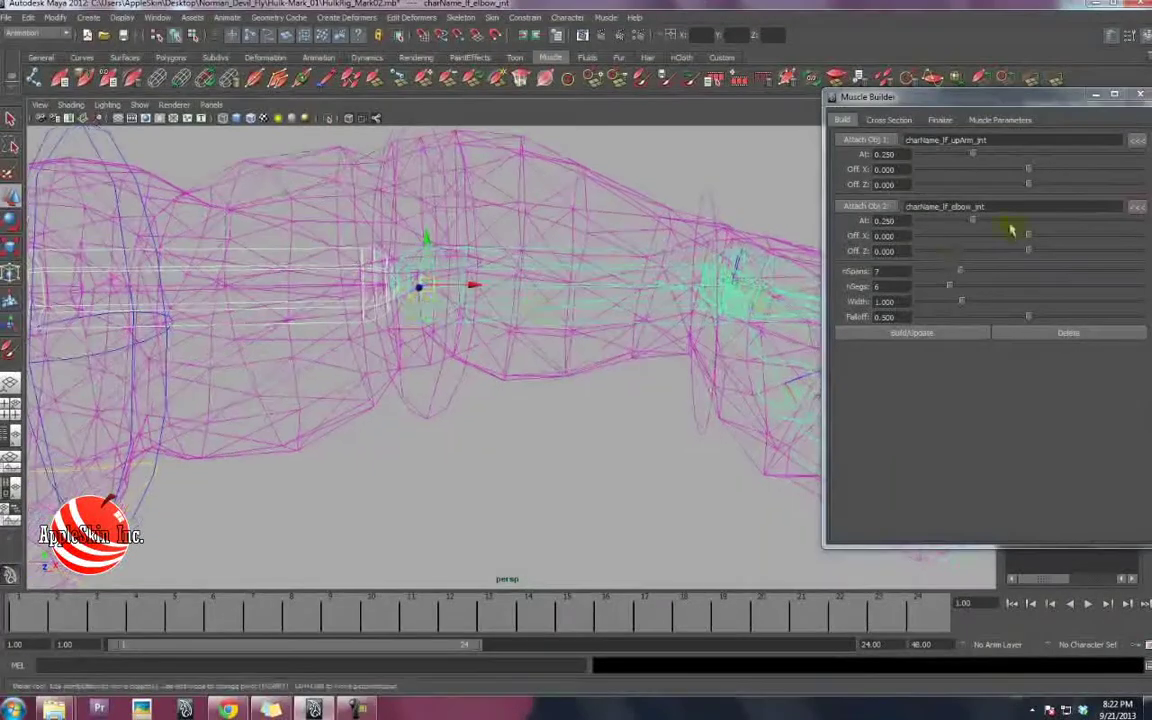
scroll(538, 218, "down", 4)
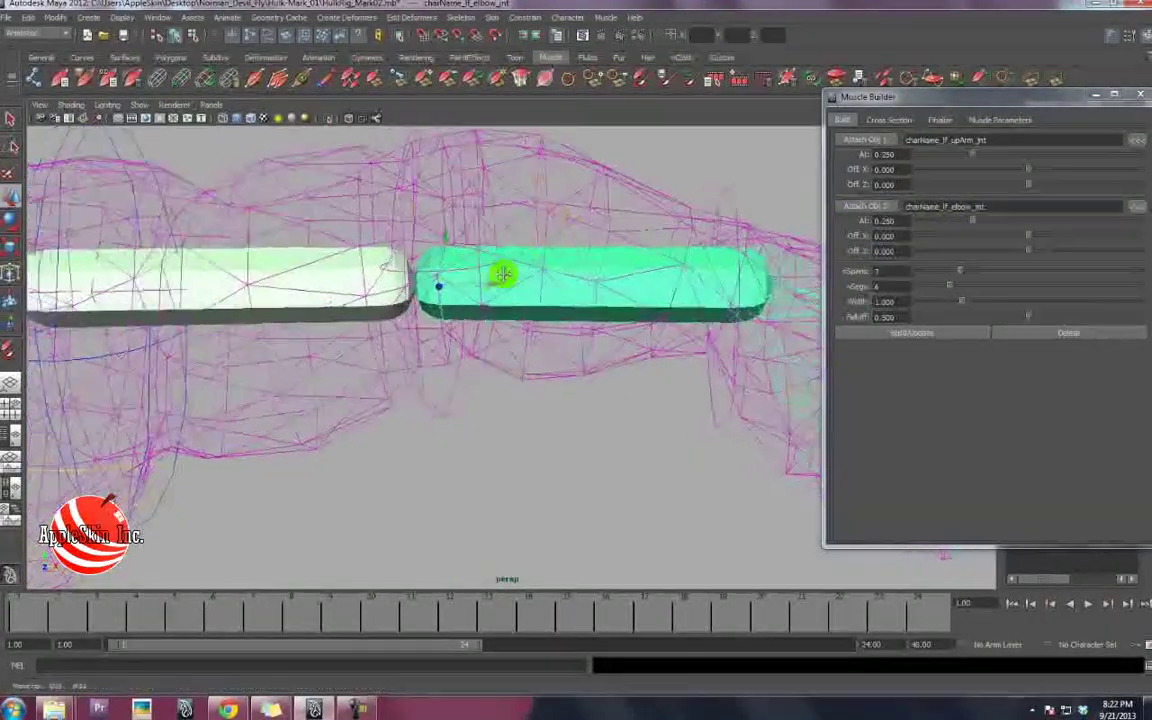
middle_click_drag(419, 247, 438, 252, "alt")
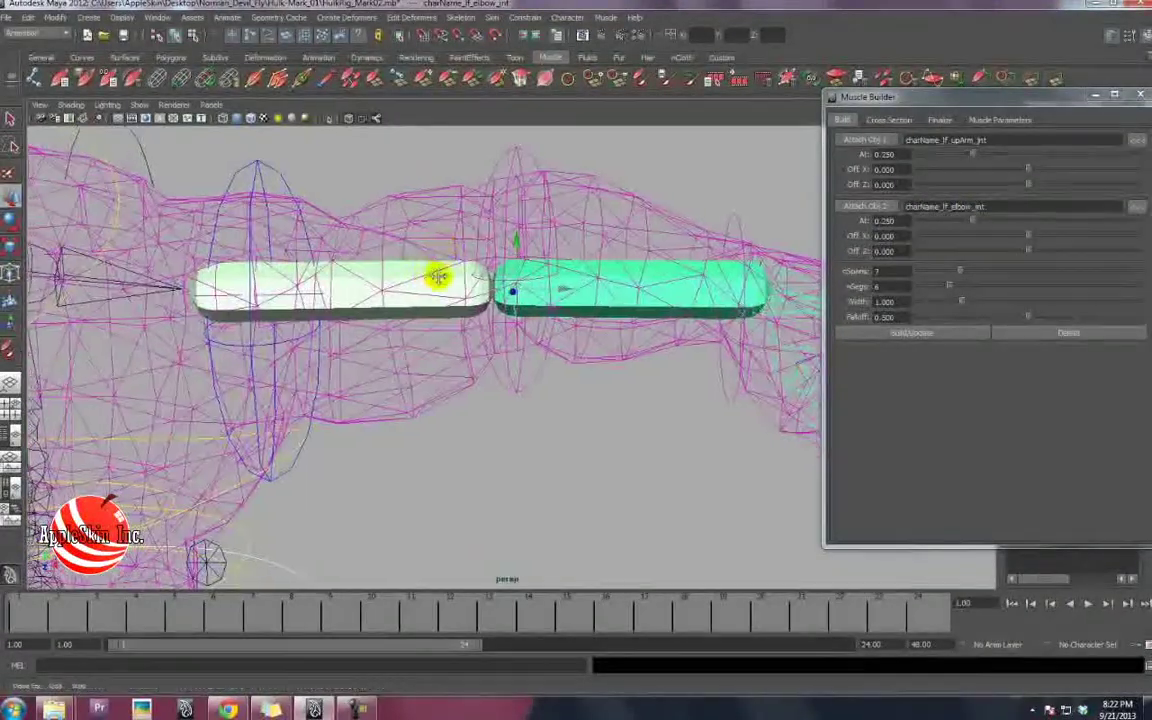
left_click_drag(439, 275, 447, 277, "alt")
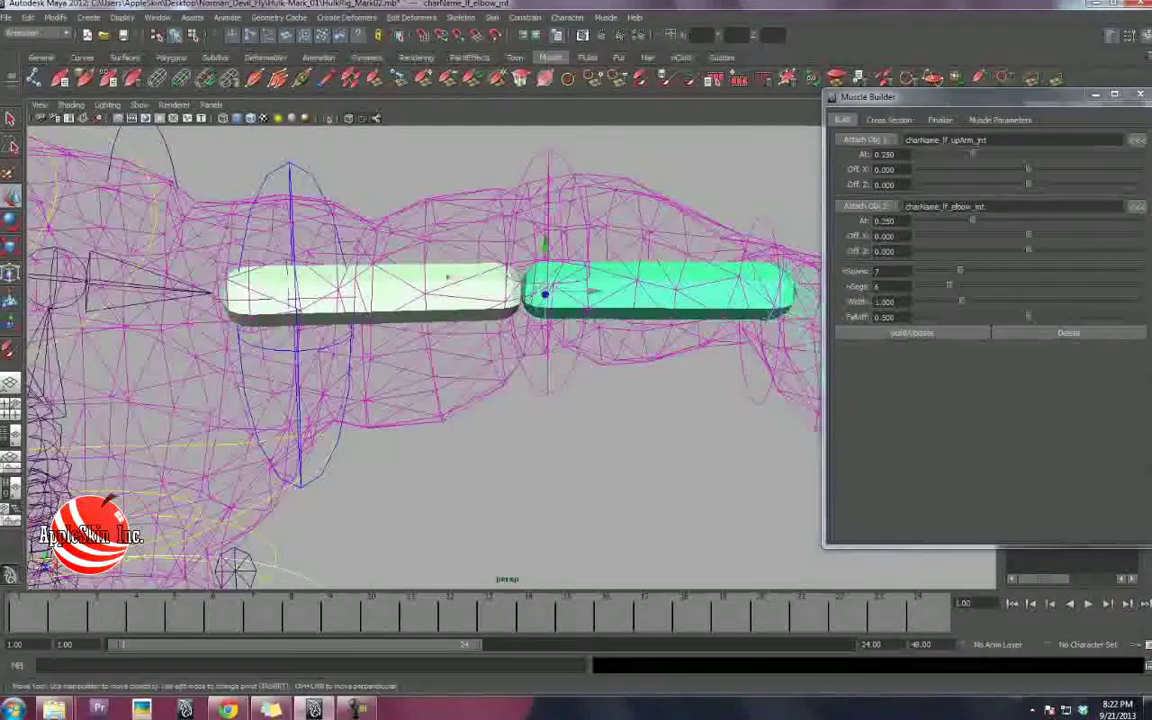
left_click(918, 337)
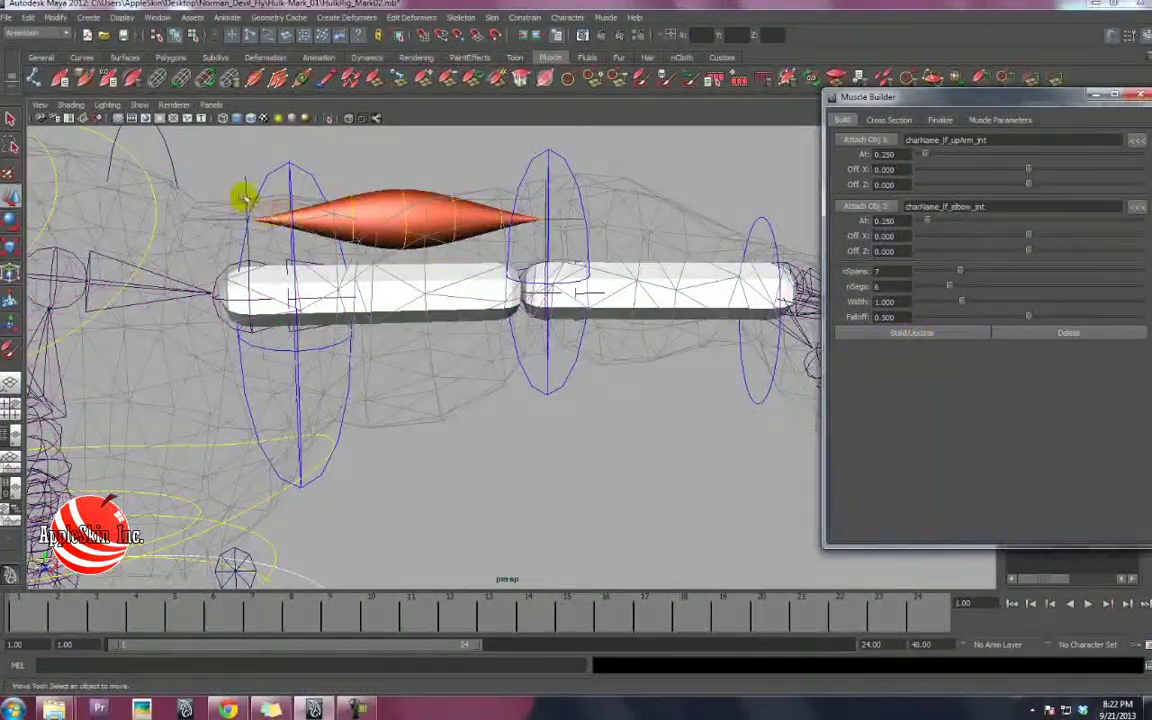
Move the muscle's start and end locators down to the upper-arm capsule and offset both towards the front of the arm.
left_click_drag(404, 268, 391, 242, "alt")
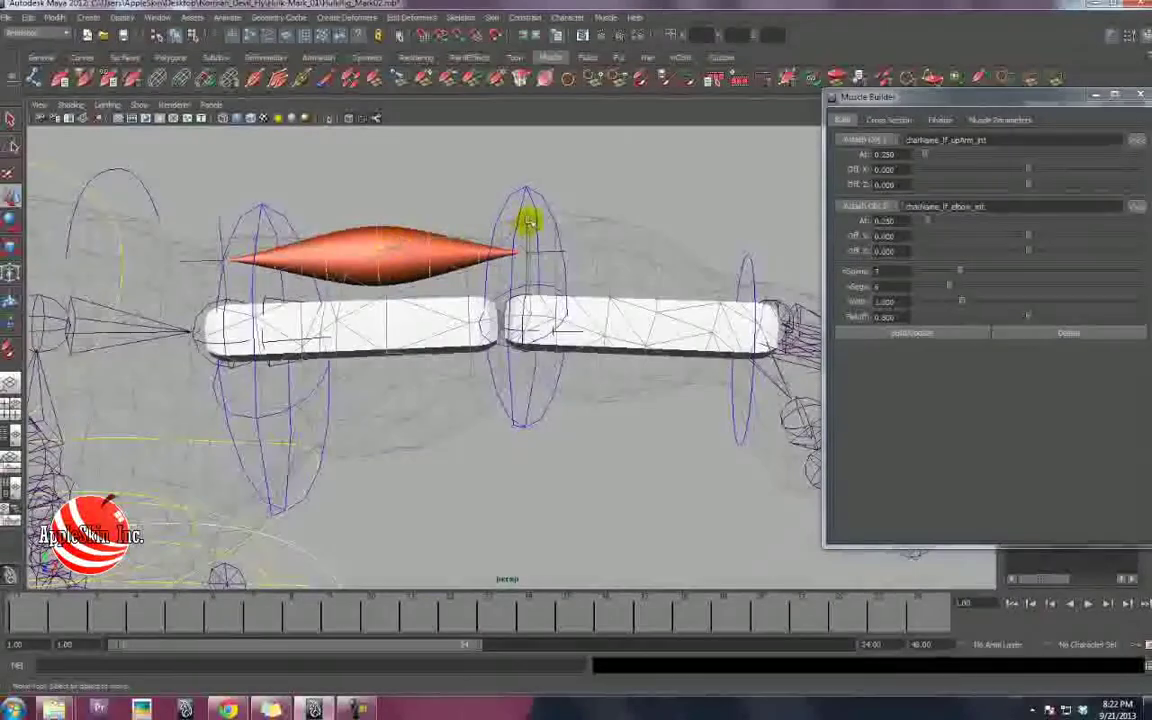
key("w")
left_click_drag(530, 222, 537, 239, "alt")
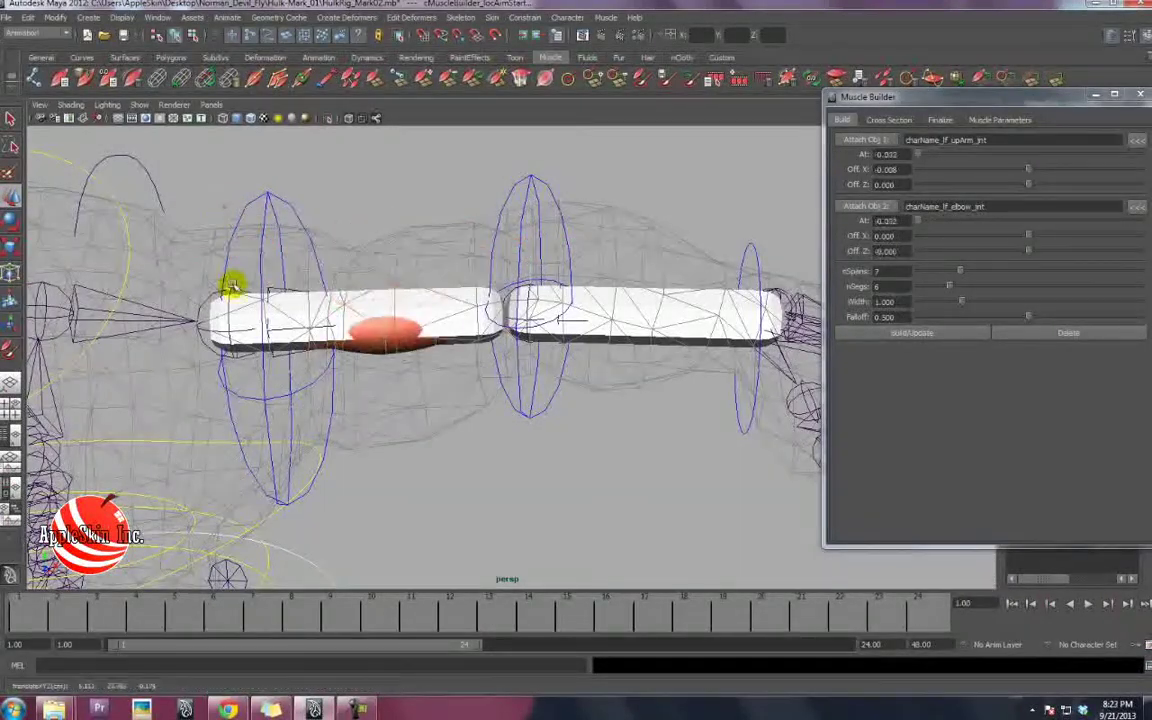
left_click_drag(307, 297, 482, 294, "alt")
left_click_drag(448, 444, 476, 362)
right_click_drag(476, 362, 532, 360, "alt")
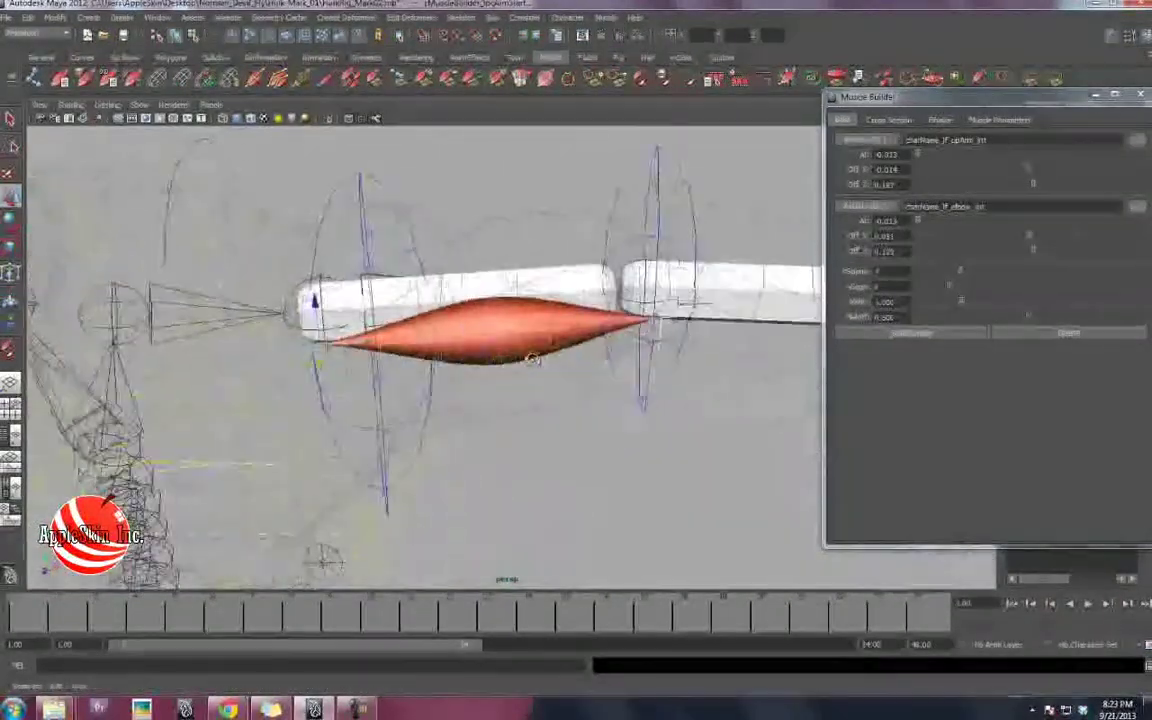
Reposition the muscle's start locator near the shoulder end, at about -0.118 along the upper arm with Off Z about 0.191.
left_click_drag(532, 360, 473, 384, "alt")
left_click(567, 421)
left_click(282, 302)
left_click_drag(282, 302, 336, 301, "alt")
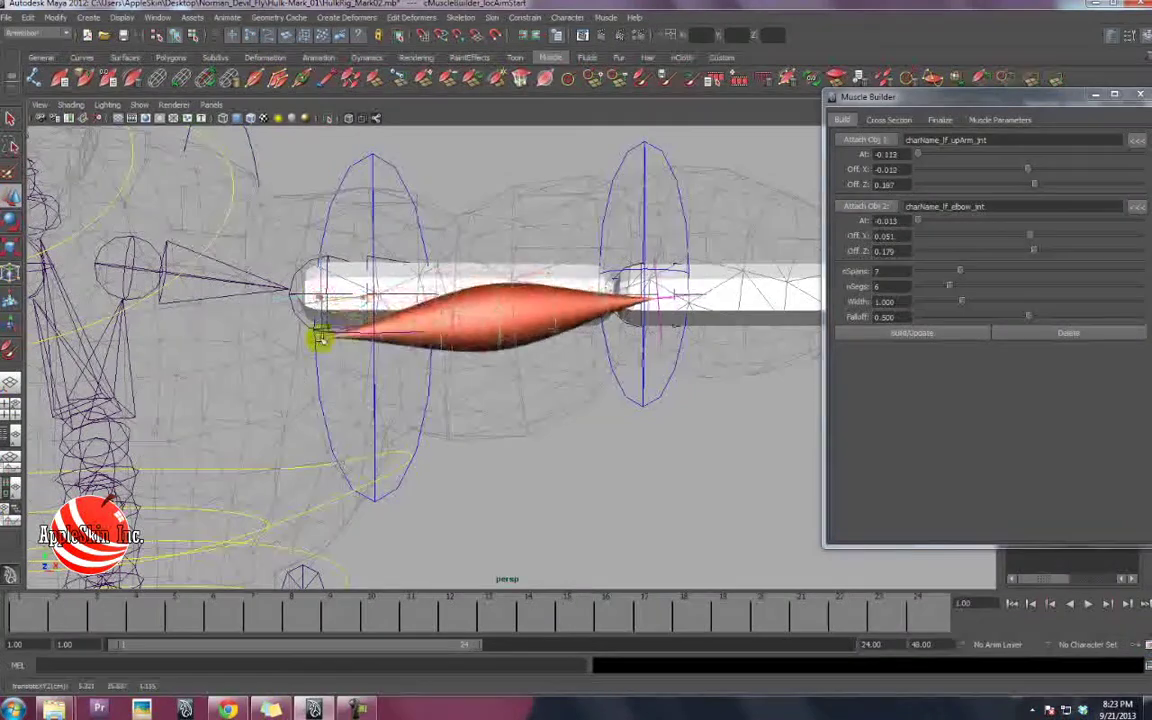
left_click_drag(557, 337, 575, 378, "alt")
Move the muscle's end locator past the elbow to At 0.011, Off X 0.250, Off Z 0.108, consulting the biceps anatomy diagram in the browser.
left_click(656, 350)
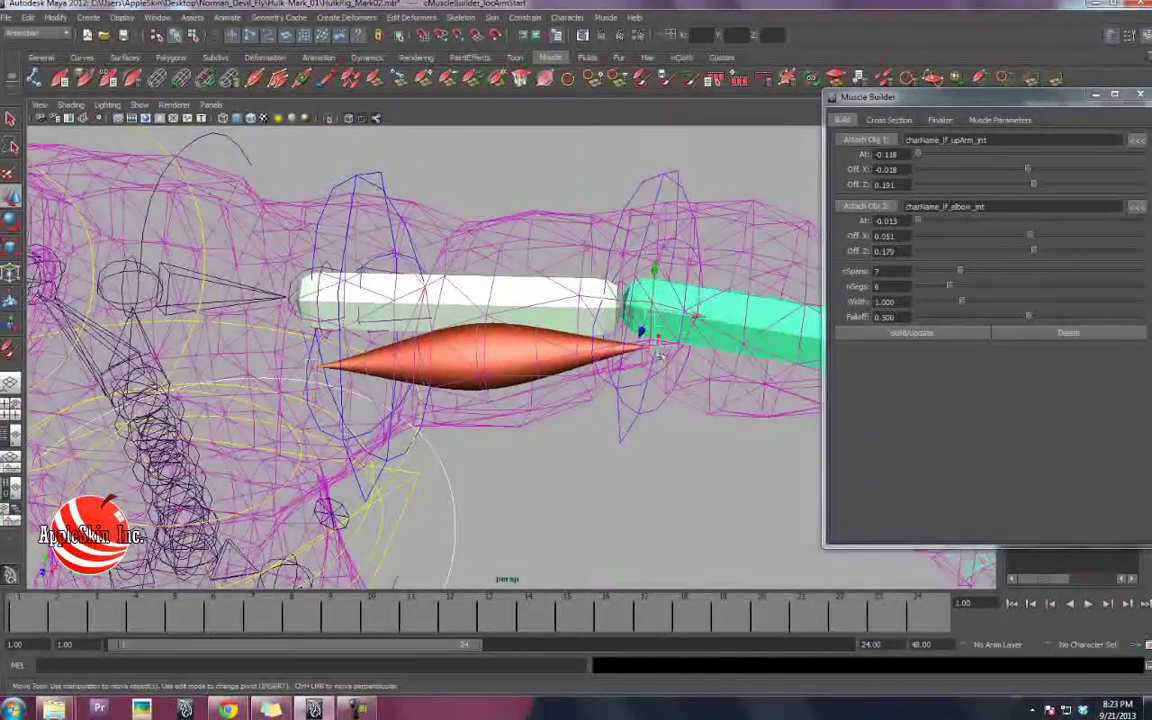
left_click_drag(656, 350, 672, 352, "alt")
left_click(701, 373)
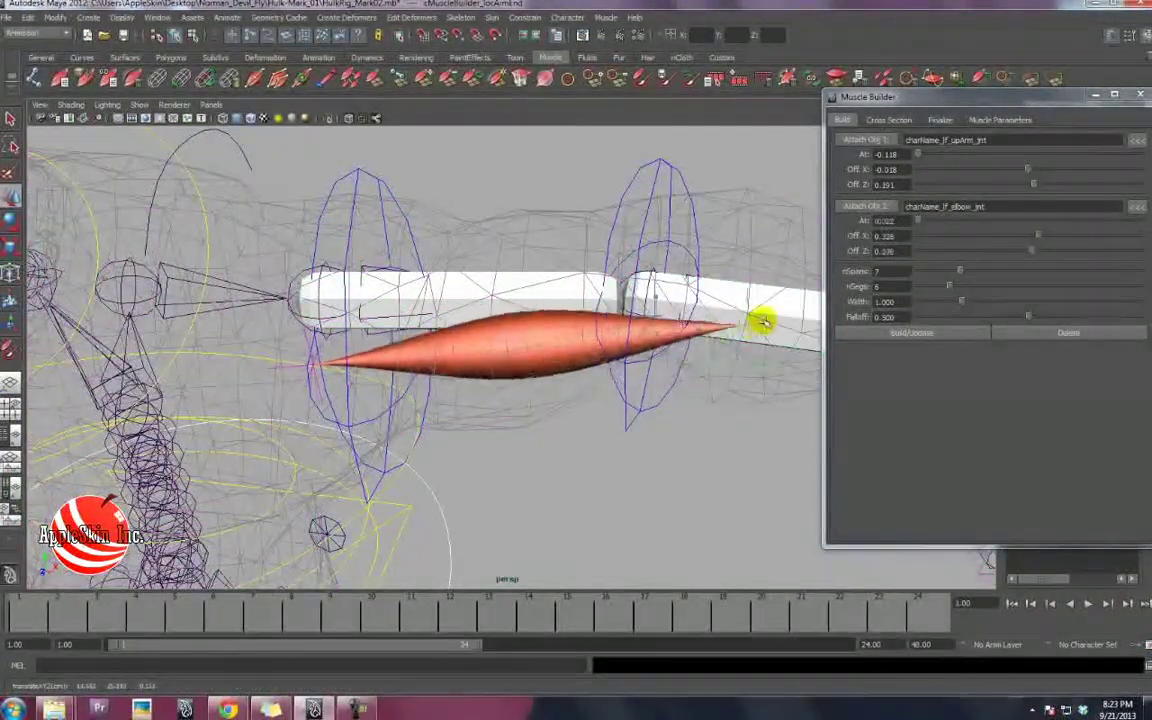
middle_click_drag(758, 328, 522, 340, "alt")
left_click_drag(522, 340, 571, 291, "alt")
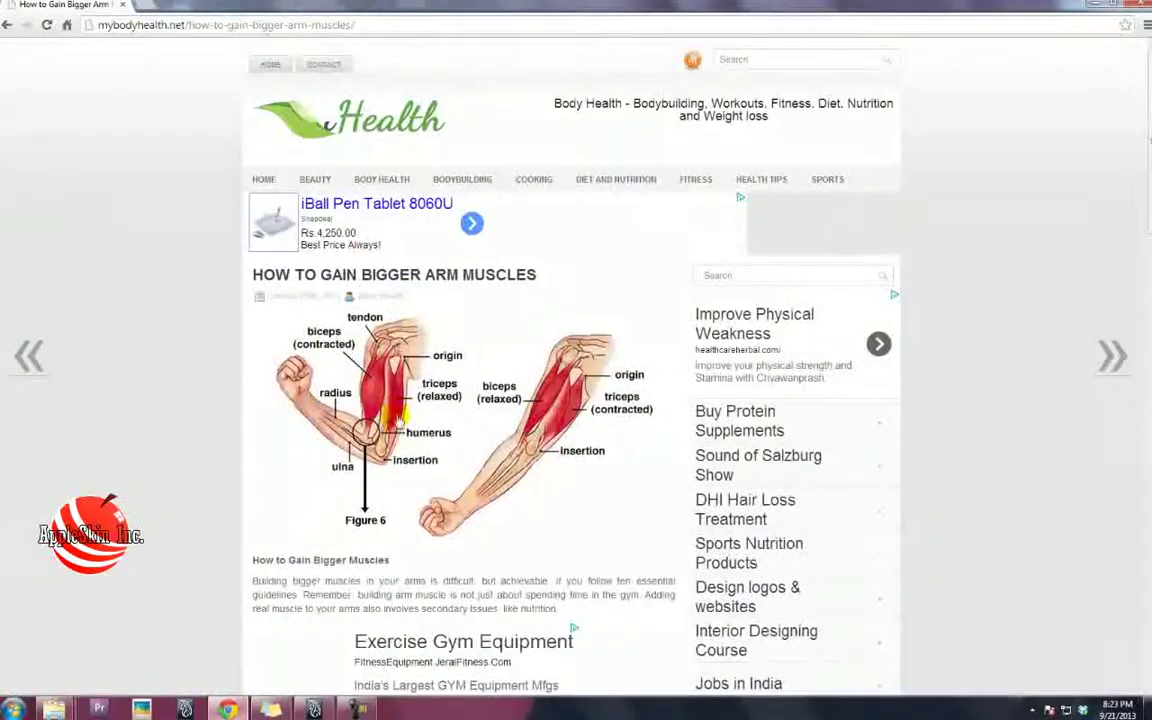
scroll(388, 405, "down", 1)
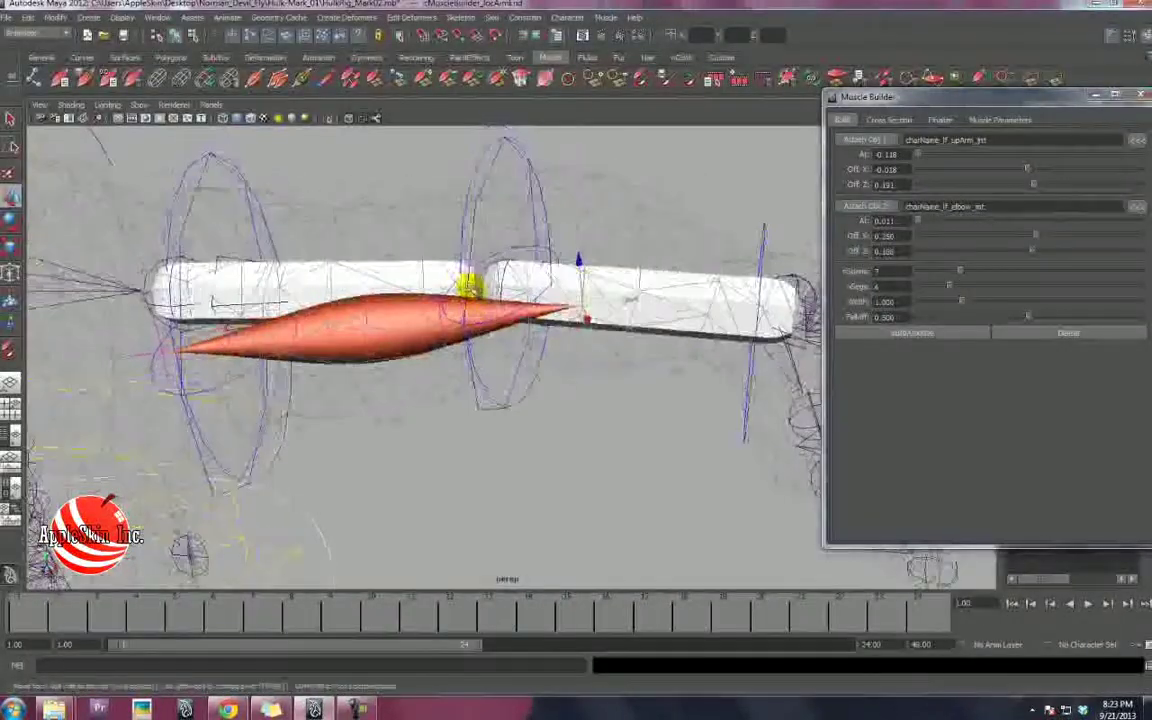
left_click_drag(468, 283, 615, 214, "alt")
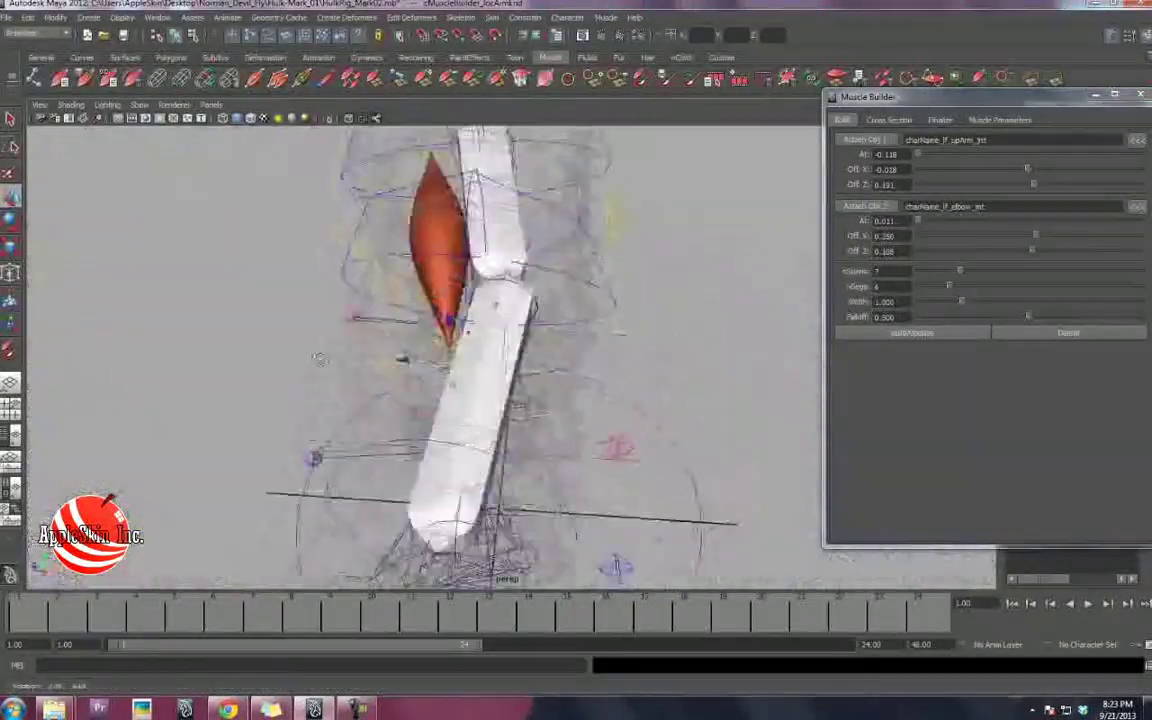
left_click_drag(319, 359, 472, 329, "alt")
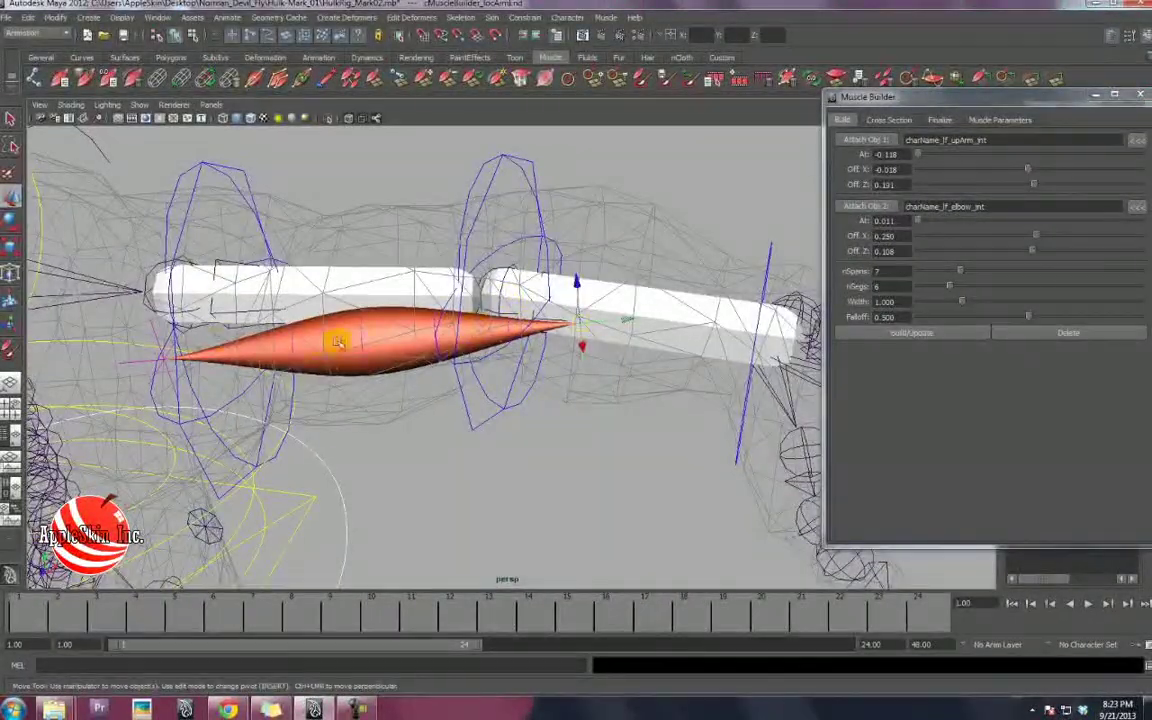
Move the muscle's start locator closer to the upper-arm capsule, with Off X at -0.019 and Off Z at 0.100.
left_click_drag(338, 342, 250, 444, "alt")
left_click(369, 400)
left_click_drag(365, 437, 366, 441, "alt")
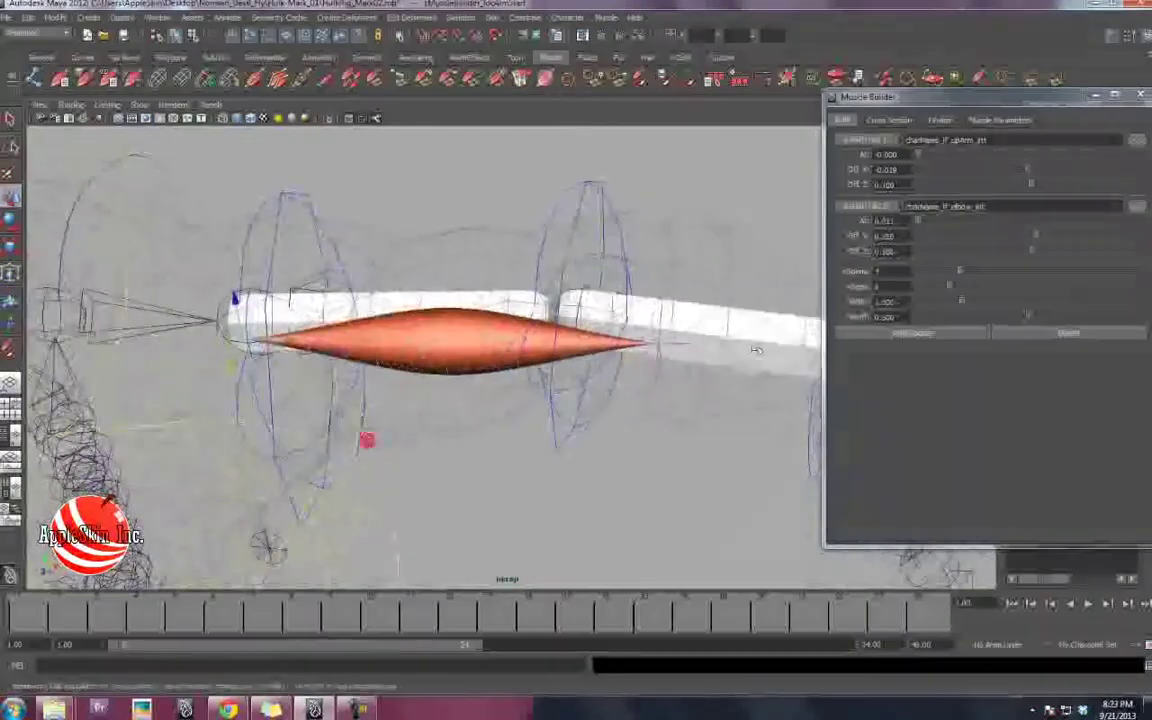
Widen the muscle to a Width of 2.181 and set its Falloff to 0.654.
left_click_drag(965, 302, 1015, 315)
left_click_drag(517, 346, 518, 315, "alt")
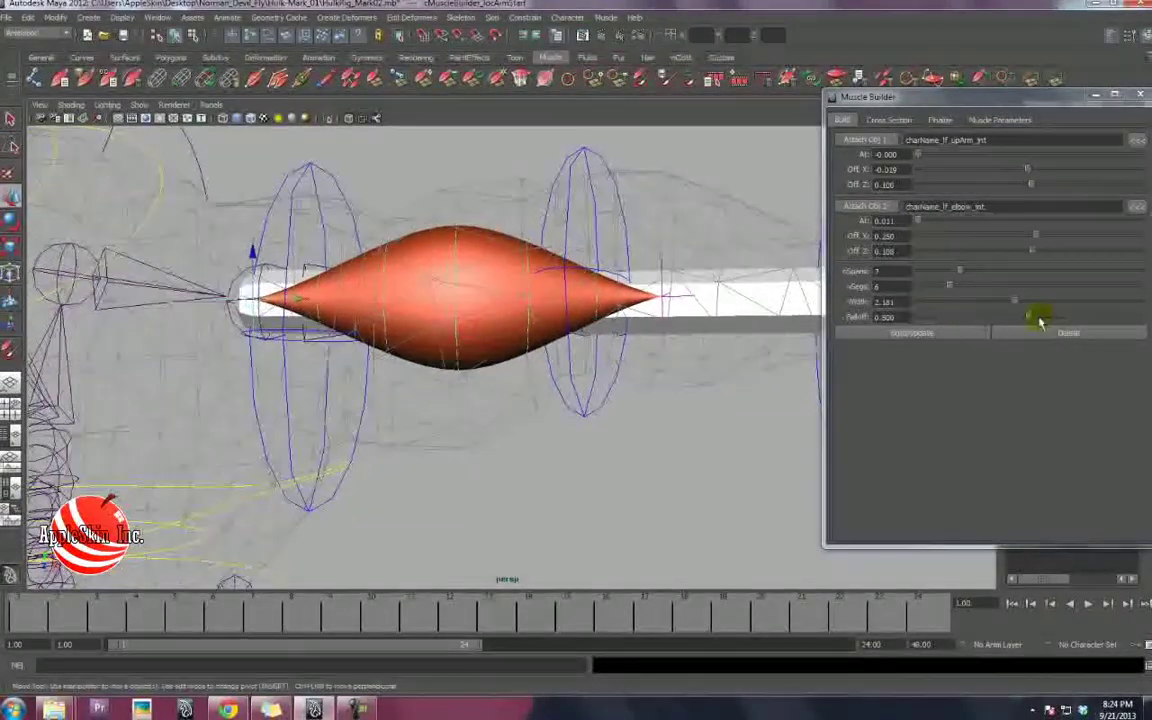
left_click_drag(1034, 316, 1052, 319)
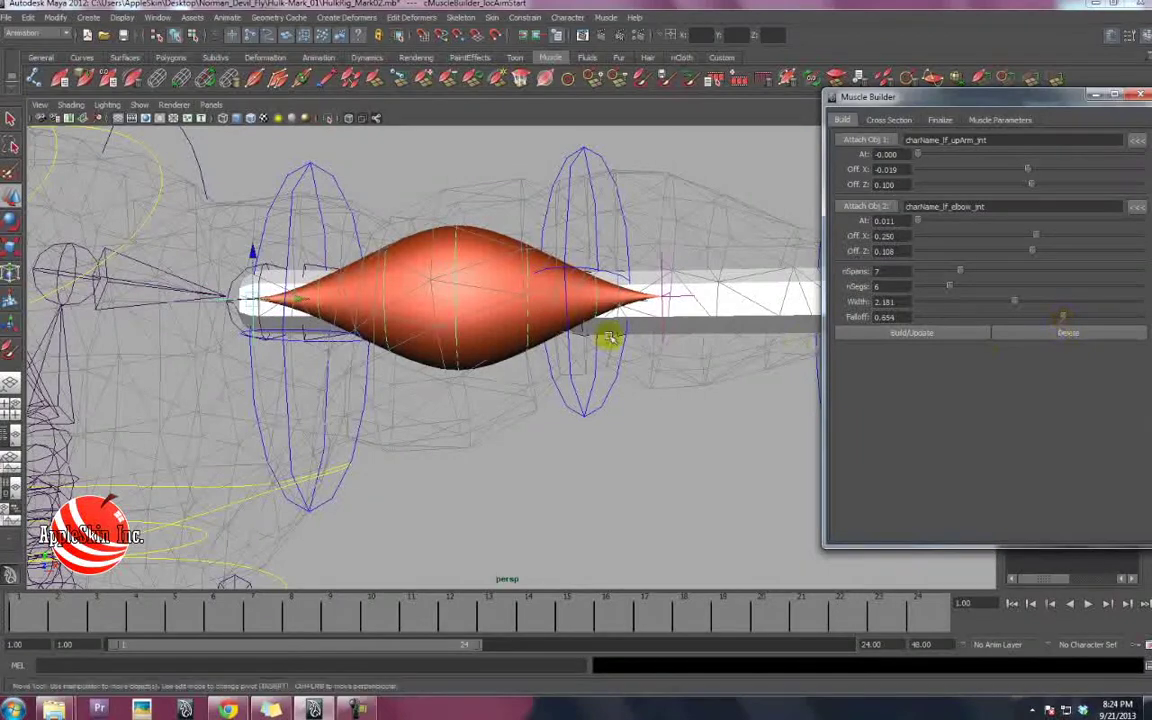
middle_click_drag(527, 315, 553, 306, "alt")
Open the cross-section editor and lower the muscle's middle curves, including Curve 4 and Curve 3, to form a bulging underside.
left_click(884, 121)
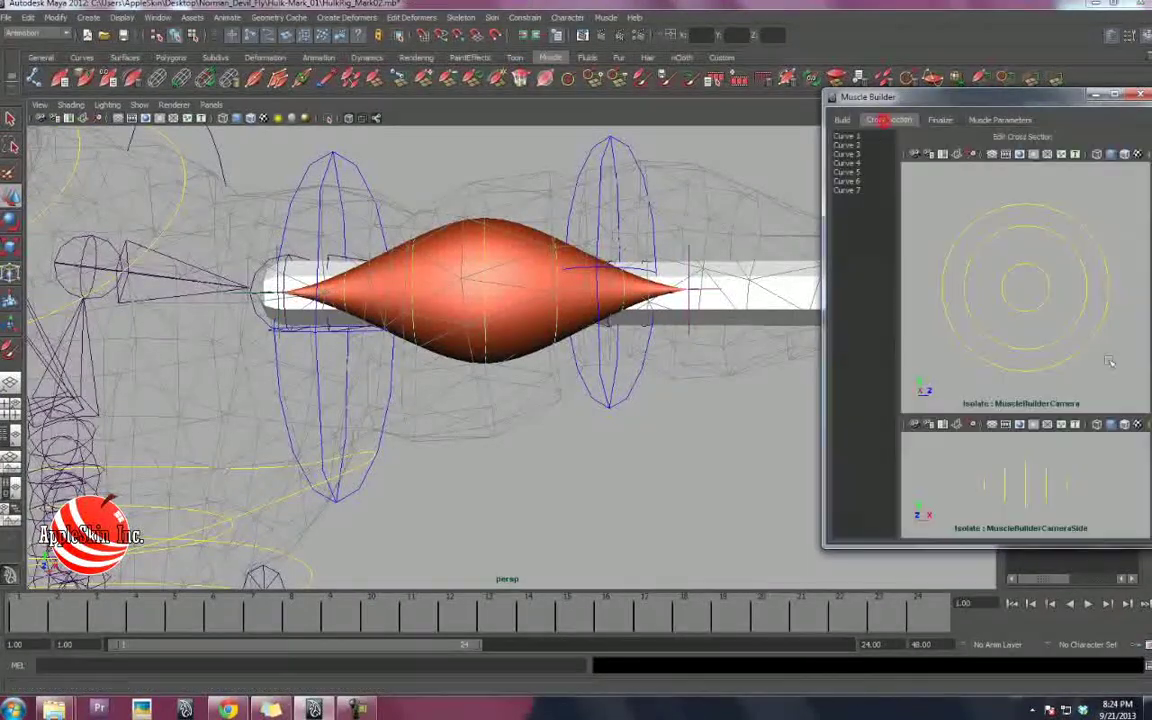
middle_click_drag(687, 371, 687, 374, "alt")
mouse_move(1015, 458)
left_mouse_down()
mouse_move(1035, 480)
mouse_move(1027, 451)
left_mouse_up()
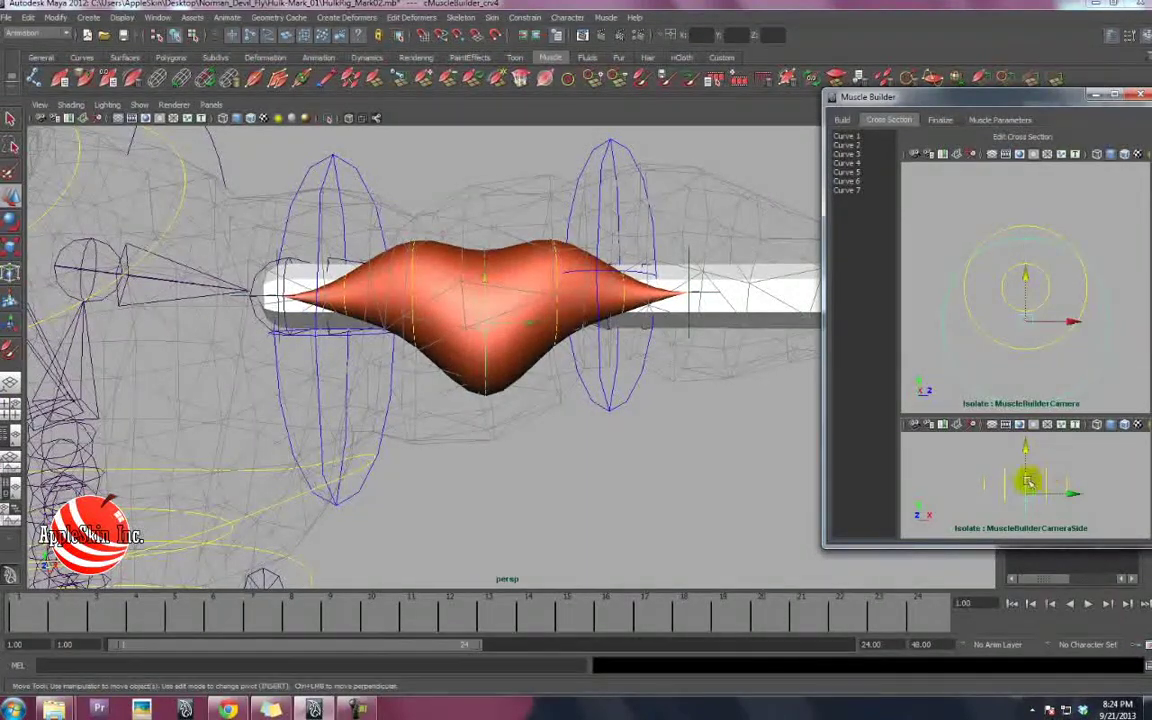
left_click_drag(1028, 482, 1005, 451)
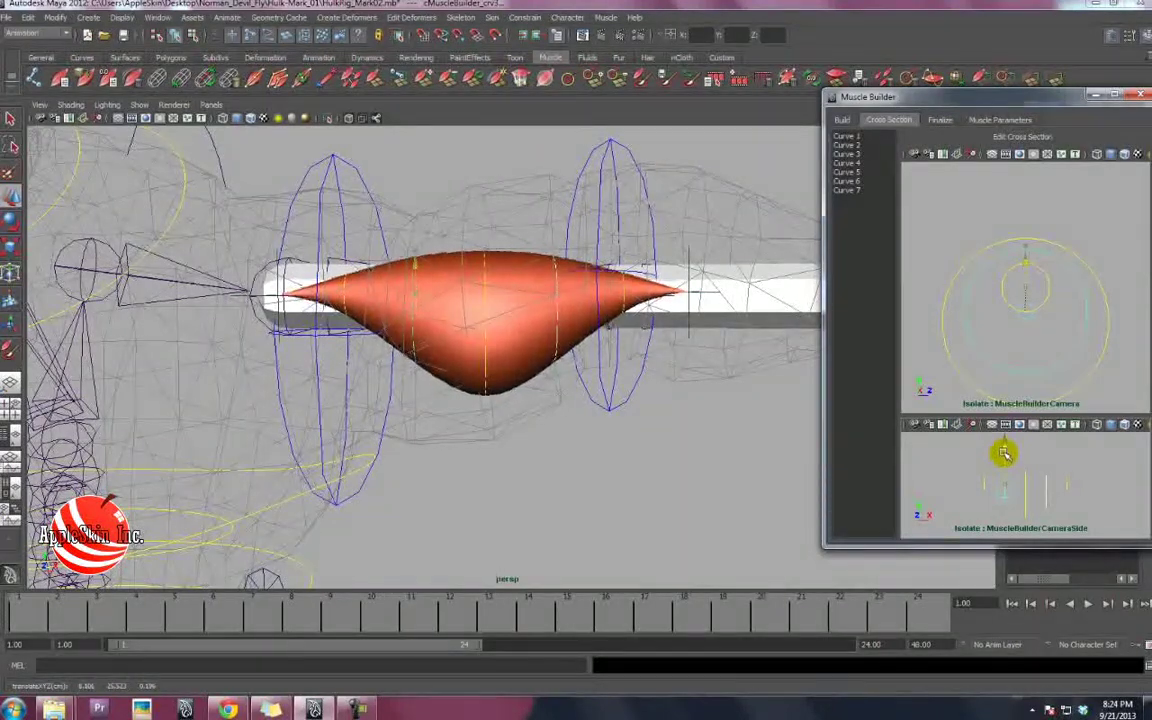
left_click_drag(437, 388, 280, 476, "alt")
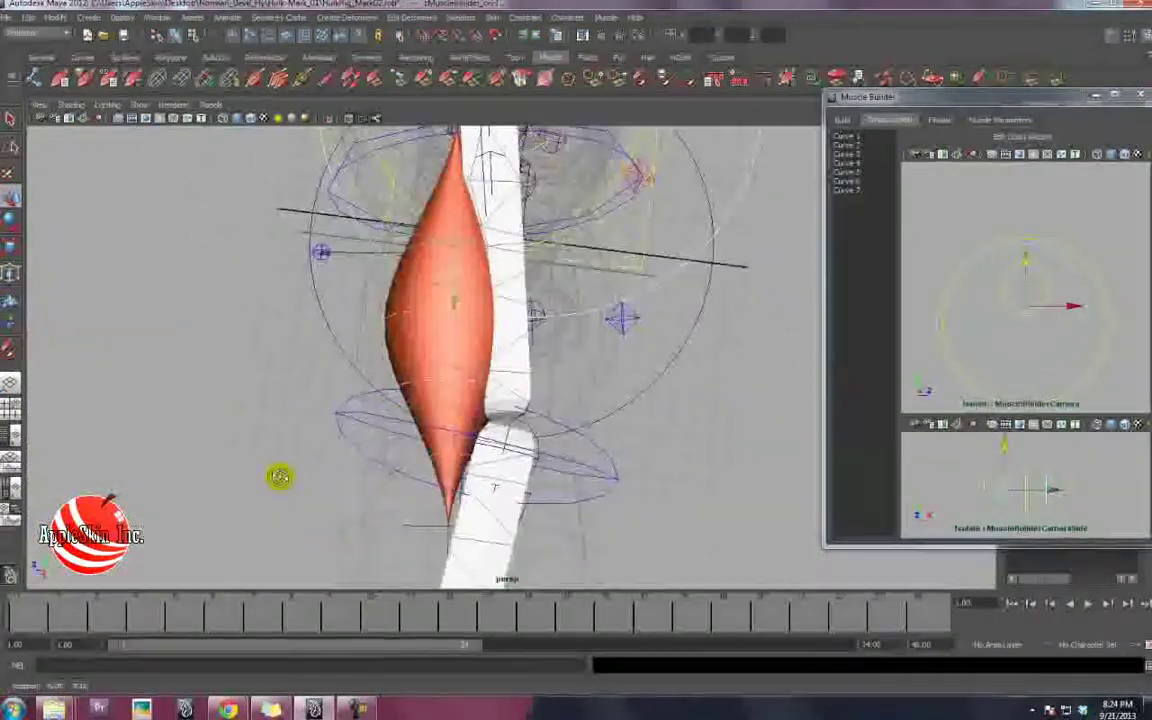
left_click_drag(339, 428, 475, 440, "alt")
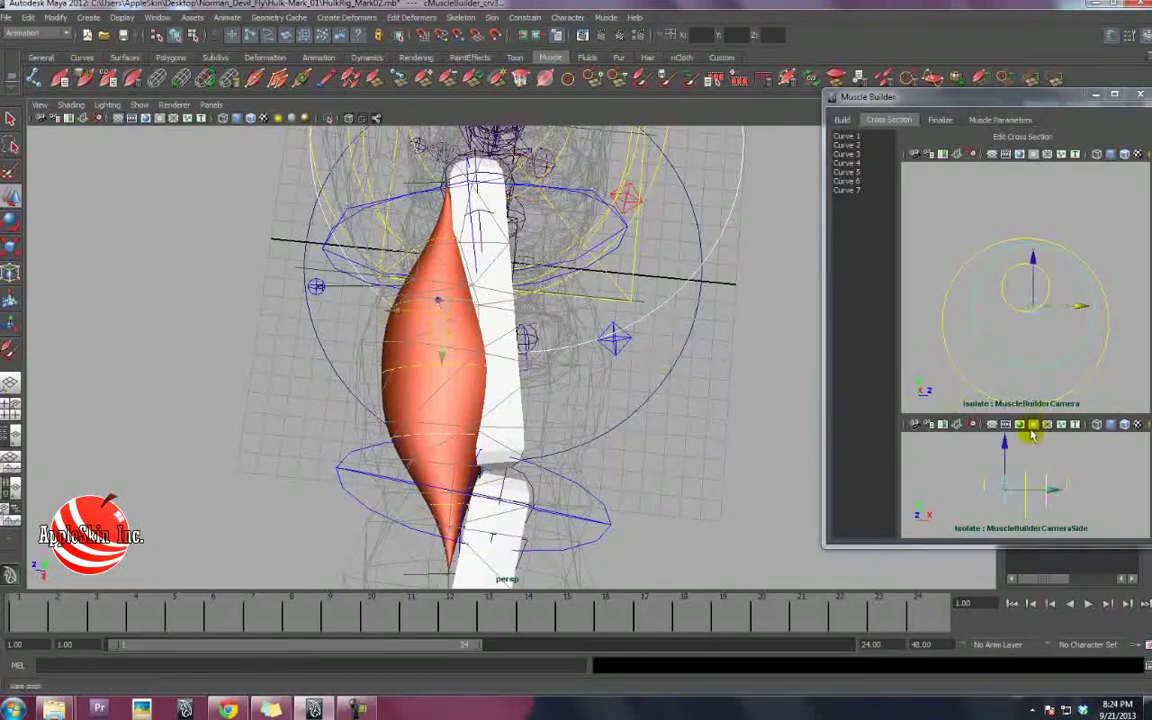
Fine-tune the positions of cross-section Curves 4, 5 and 3 so the muscle bulge follows the upper arm's shape.
left_click(1024, 469)
left_click(1027, 480)
left_click_drag(507, 384, 612, 290, "alt")
left_click_drag(530, 314, 530, 309)
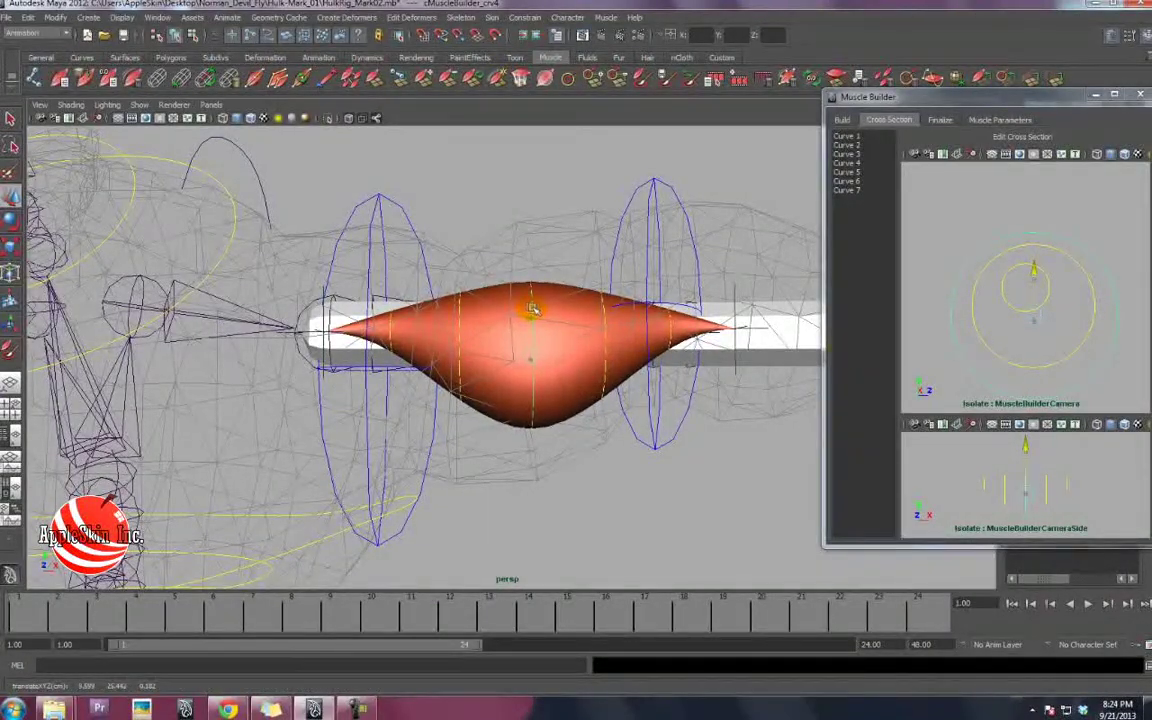
left_click(1047, 472)
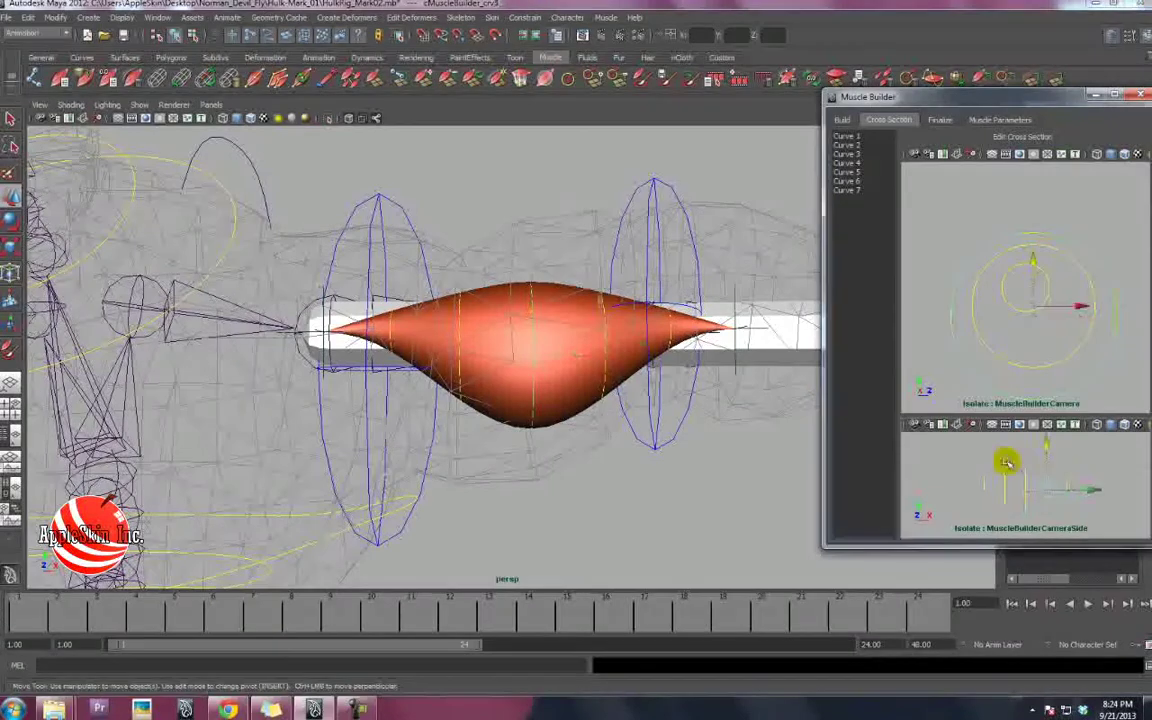
left_click(1005, 464)
left_click_drag(1005, 456, 1006, 453)
left_click_drag(530, 437, 419, 470, "alt")
left_click_drag(371, 353, 500, 380, "alt")
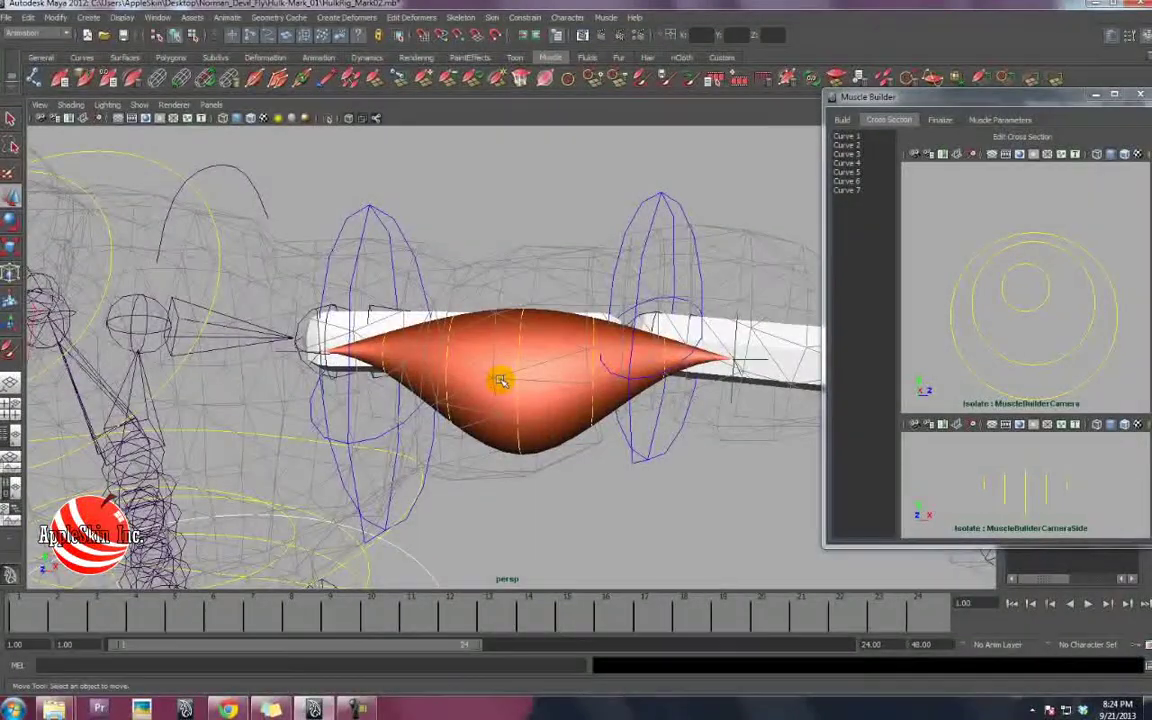
Move the Muscle Builder window clear of the arm and set the Geo layer to Reference display.
left_click_drag(1010, 98, 75, 134)
middle_click_drag(619, 274, 677, 280, "alt")
left_click(1032, 506)
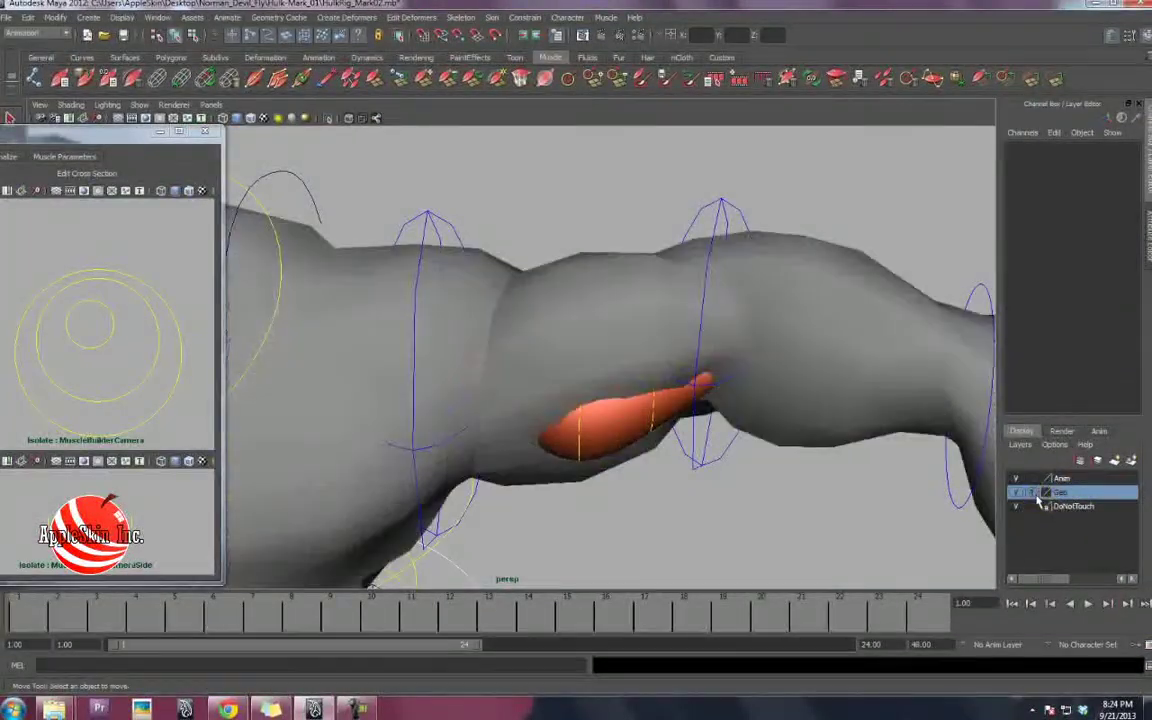
Try rotating the left elbow joint directly to test the muscle, and undo the change.
left_click(700, 338)
key("e")
left_click_drag(746, 365, 673, 380)
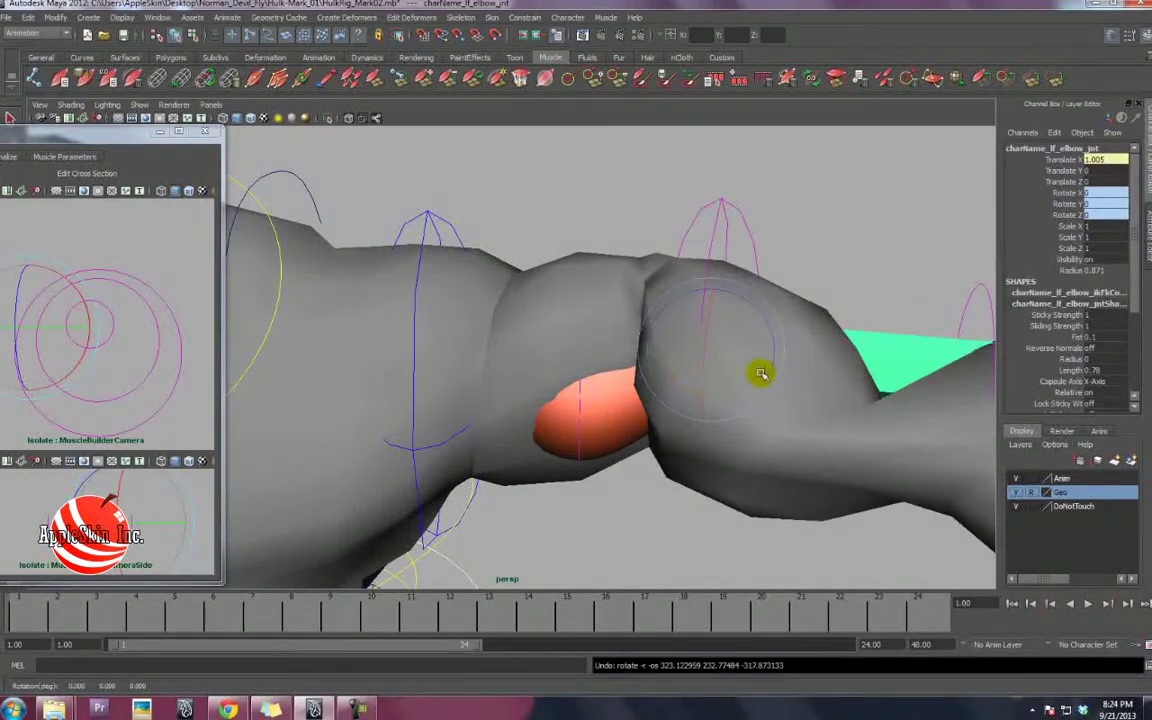
key("ctrl+z")
key("ctrl+z")
key("ctrl+z")
key("ctrl+z")
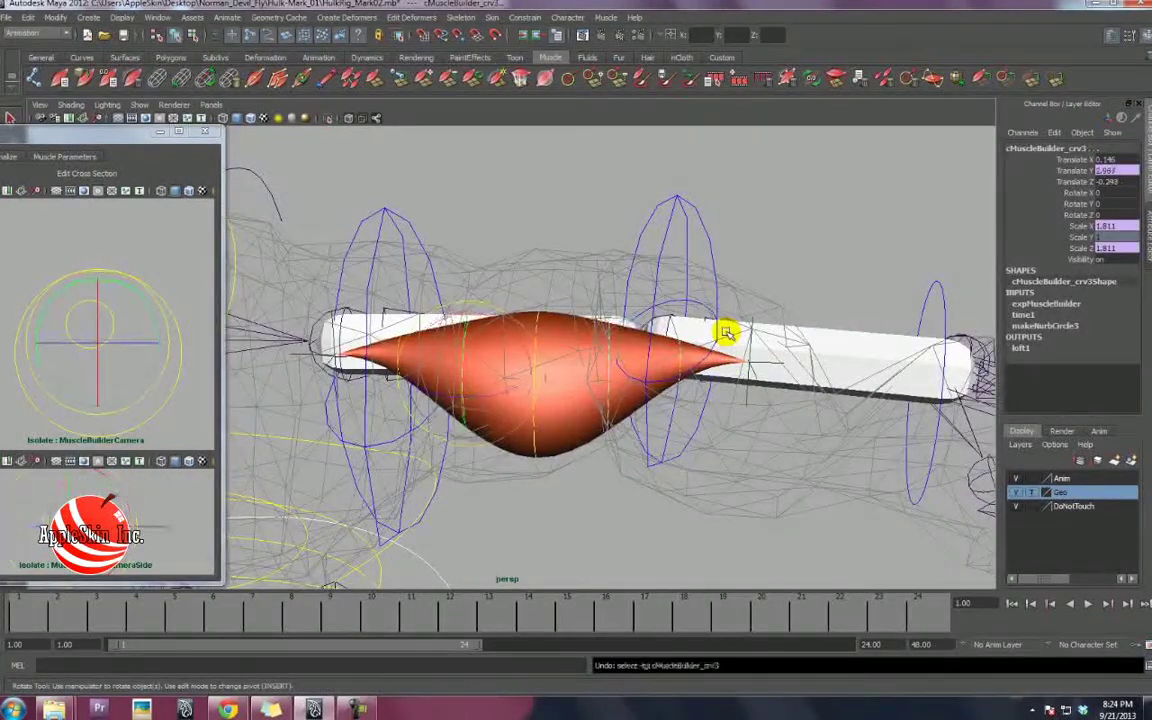
key("ctrl+z")
Test-bend the arm with the left elbow FK control to check how the muscle follows, and undo the rotation.
mouse_move(753, 345)
left_mouse_down("alt")
mouse_move(715, 336)
mouse_move(731, 342)
left_mouse_up("alt")
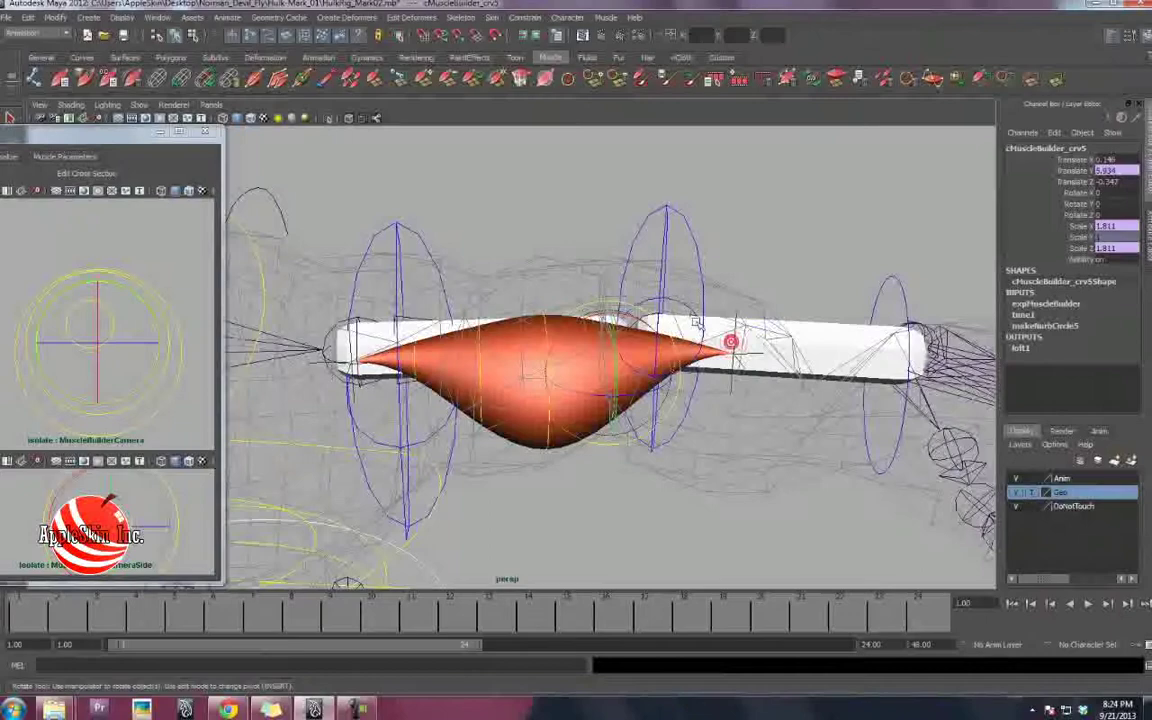
left_click(678, 321)
middle_click_drag(823, 345, 784, 347, "alt")
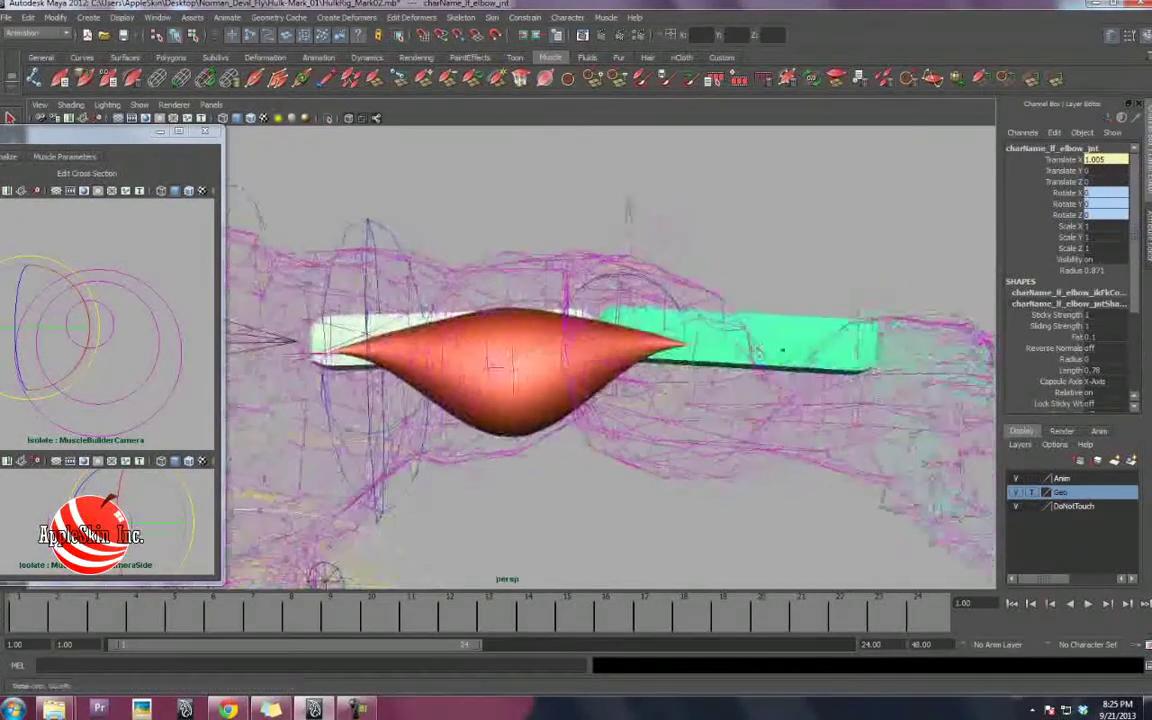
left_click(628, 216)
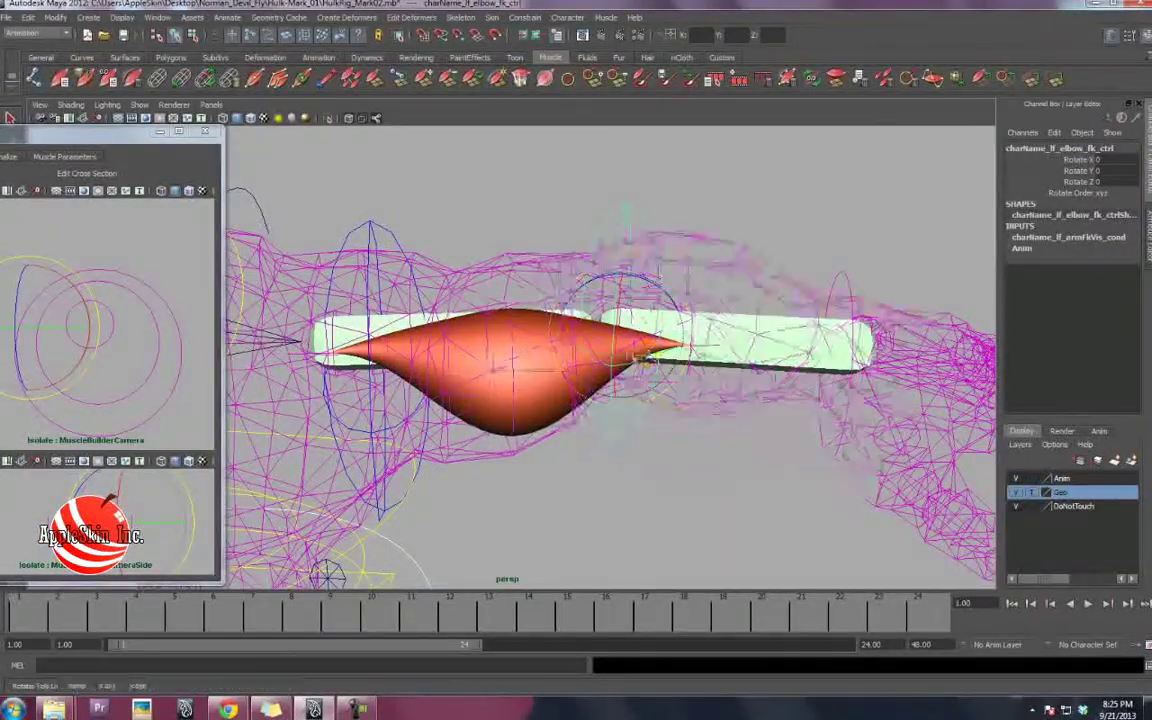
left_click_drag(648, 352, 612, 363)
key("ctrl+z")
key("ctrl+z")
key("ctrl+z")
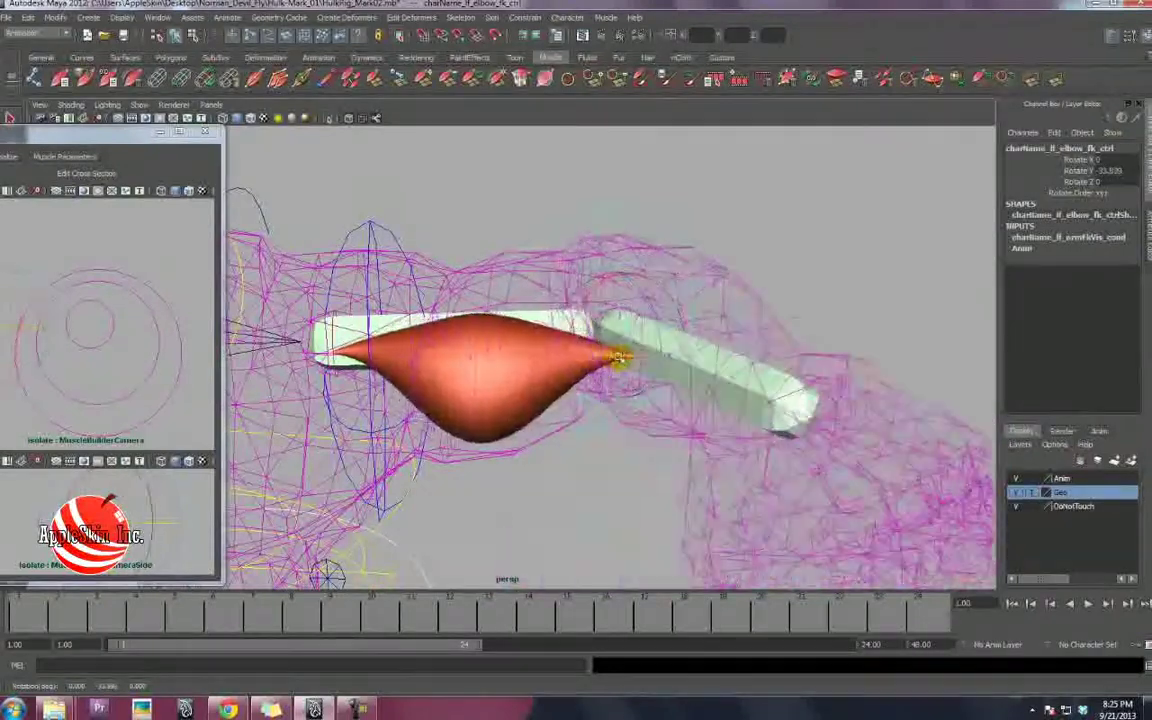
Set the Geo layer to Reference and test-bend the elbow FK control against the shaded body, undoing each rotation.
left_click(1032, 493)
middle_click_drag(712, 455, 753, 460, "alt")
mouse_move(678, 360)
left_mouse_down()
mouse_move(655, 365)
mouse_move(694, 361)
mouse_move(610, 370)
left_mouse_up()
key("ctrl+z")
left_click_drag(709, 355, 608, 392)
key("ctrl+z")
middle_click_drag(608, 411, 706, 387, "alt")
right_click_drag(706, 387, 653, 386, "alt")
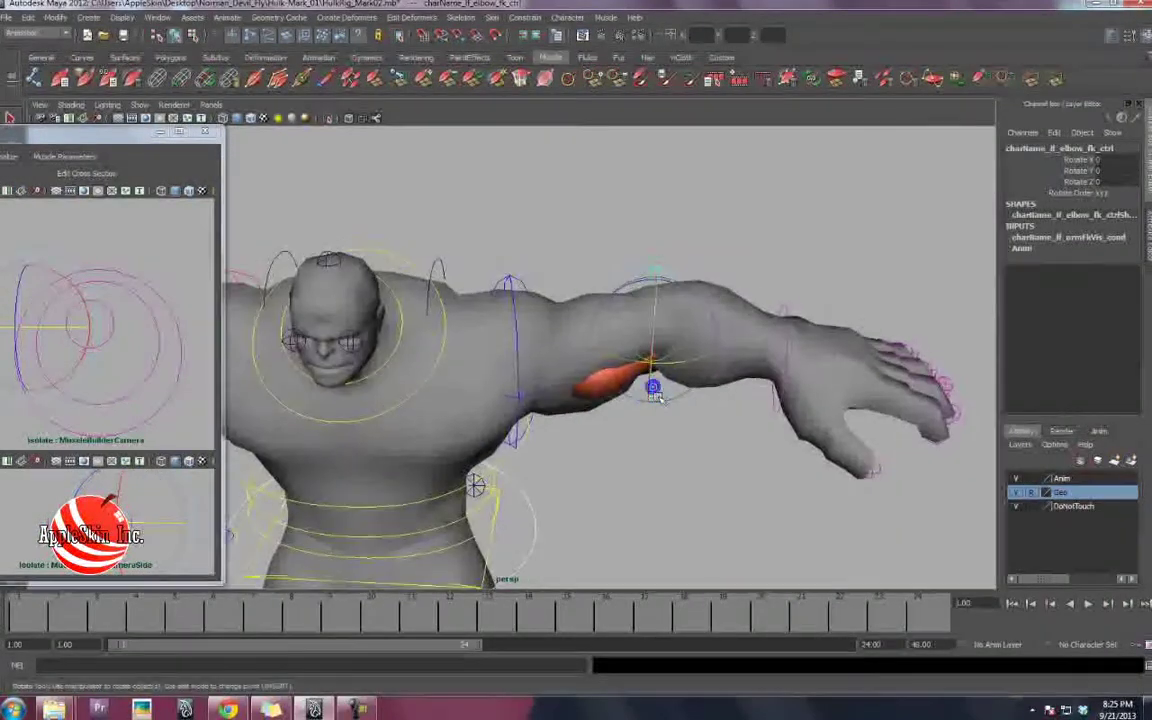
Finalize the biceps by converting it to a muscle named bicep_muscle_lfthand, using the Muscle Spline Deformer with 3 cube controls and no mirroring.
left_click_drag(653, 386, 671, 375, "alt")
right_click_drag(671, 375, 764, 401, "alt")
left_click_drag(122, 133, 974, 141)
middle_click_drag(423, 279, 180, 303, "alt")
right_click_drag(180, 303, 314, 303, "alt")
middle_click_drag(314, 303, 350, 315, "alt")
left_click_drag(463, 352, 368, 335, "alt")
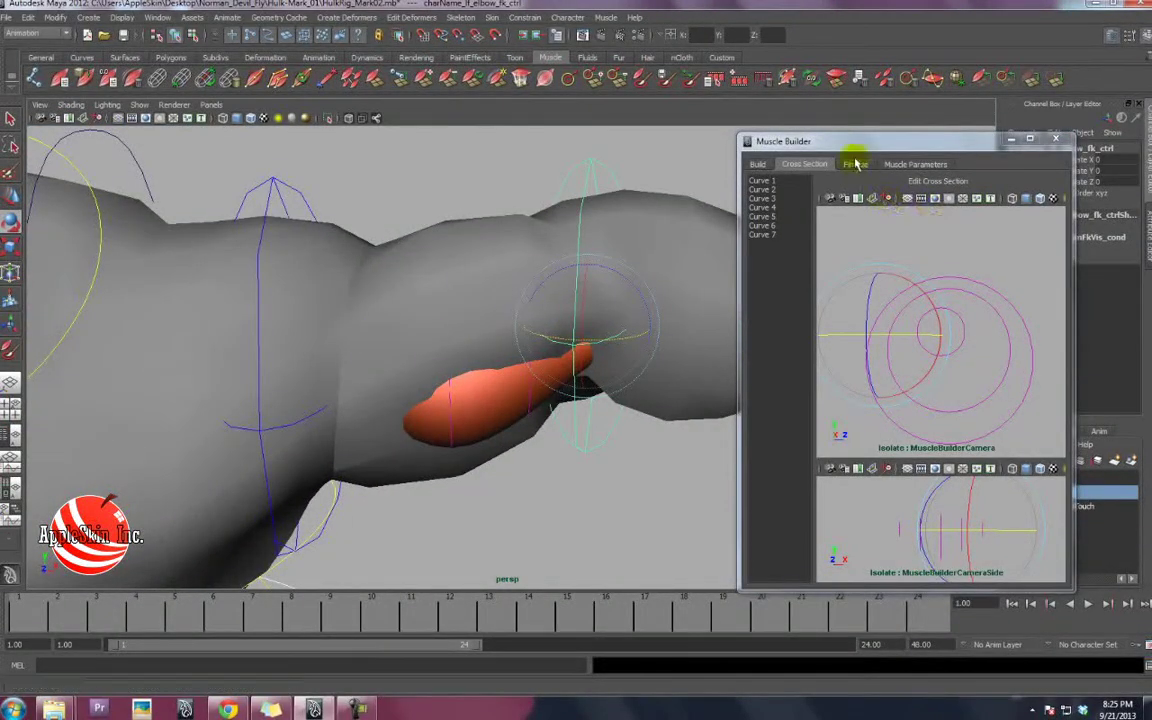
left_click(855, 164)
middle_click_drag(328, 306, 355, 280, "alt")
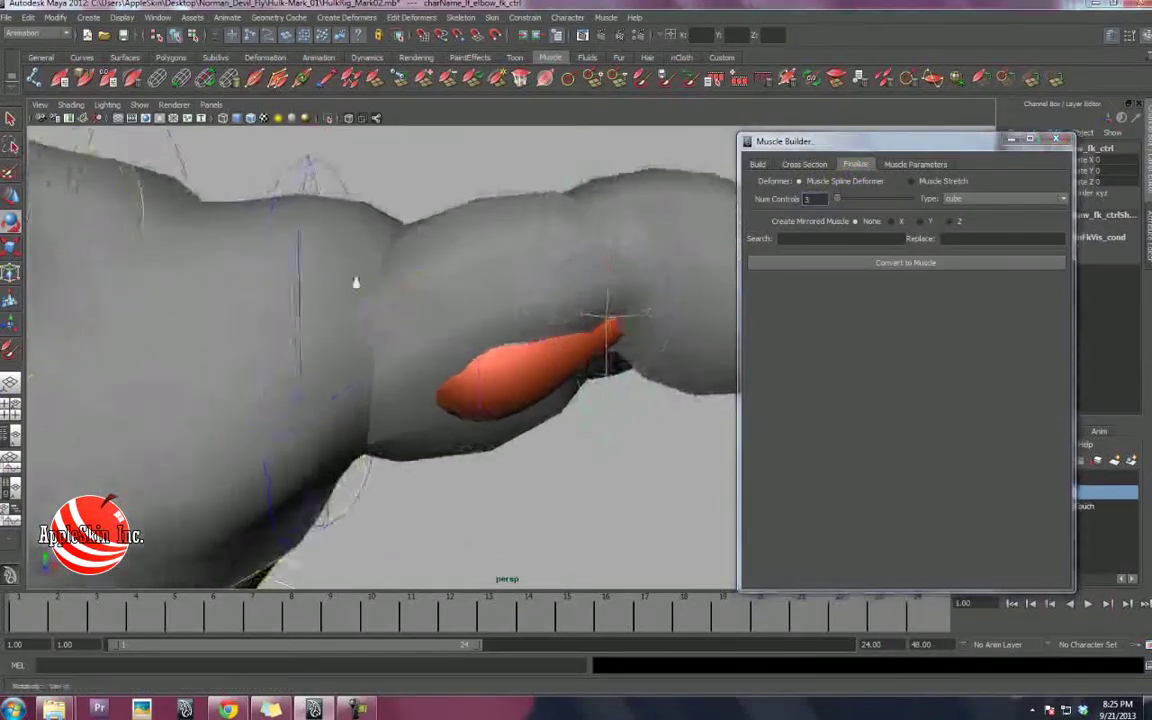
right_click_drag(355, 280, 300, 277, "alt")
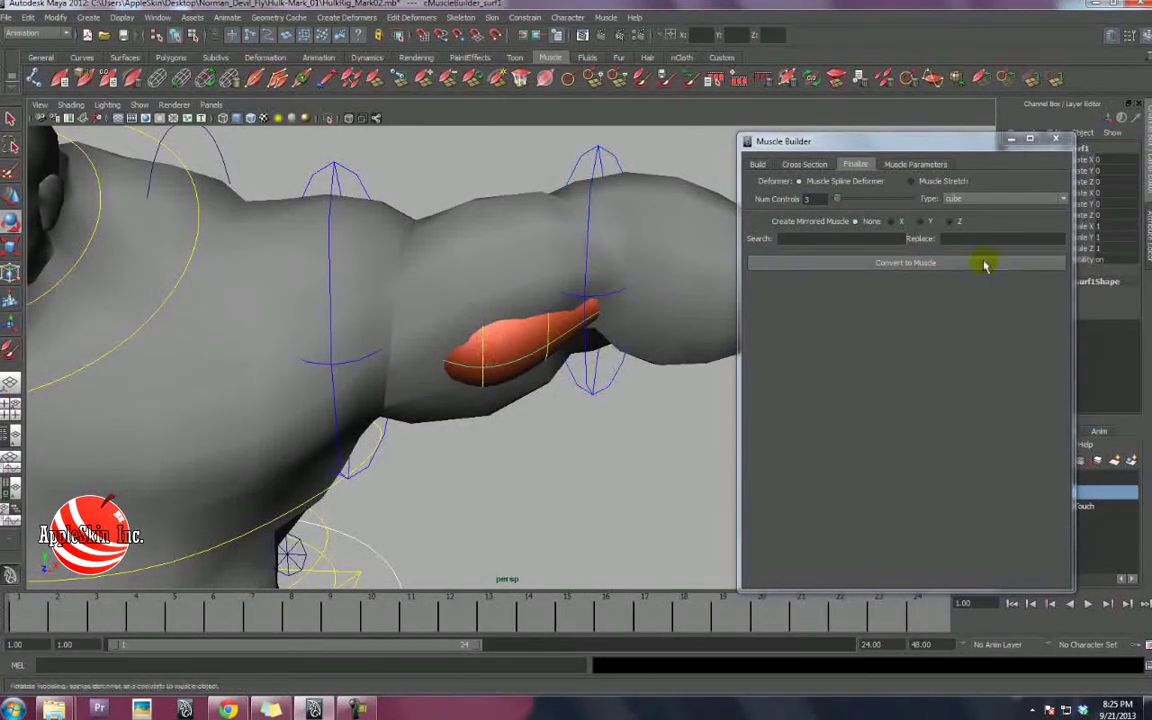
left_click(910, 265)
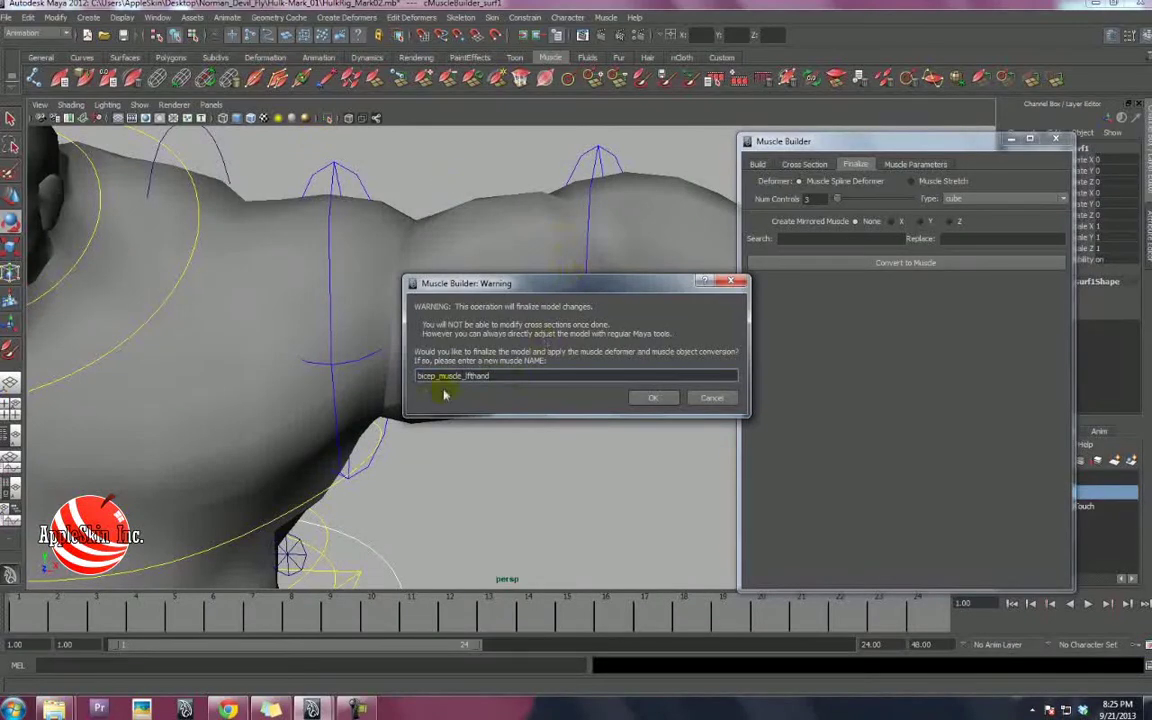
left_click(636, 400)
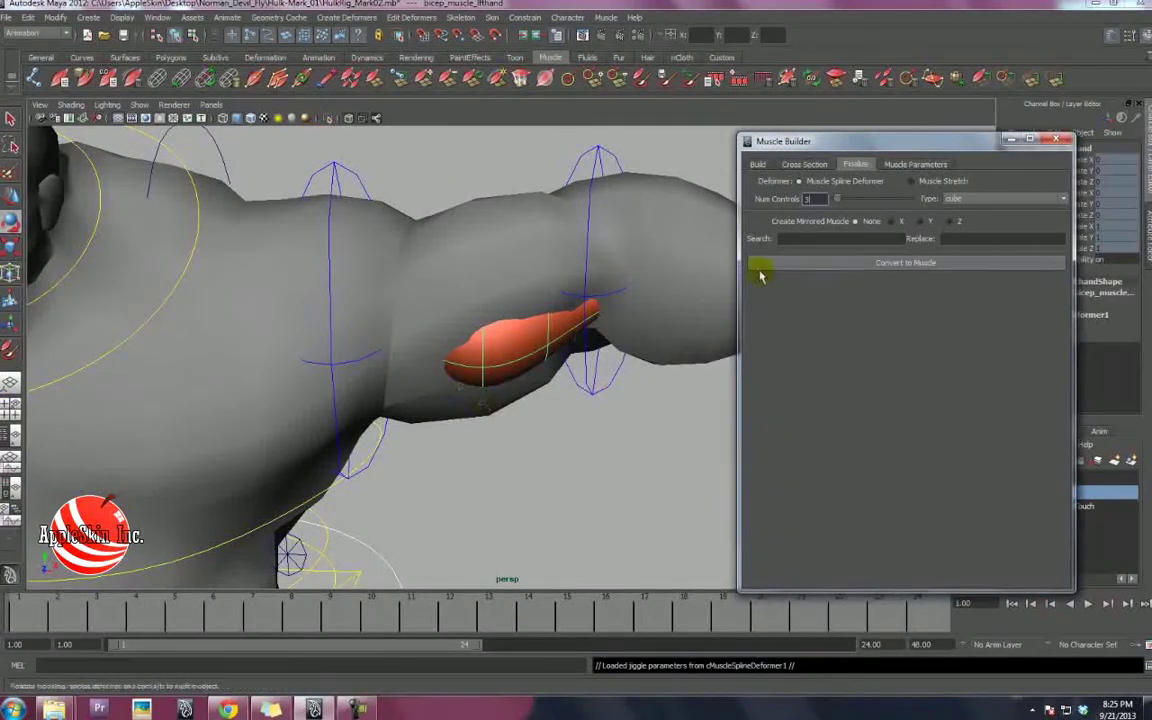
Close the Muscle Builder and key the left elbow FK control in its rest pose at frame 1.
left_click_drag(517, 378, 457, 278, "alt")
left_click(459, 278)
left_click(463, 275)
middle_click_drag(501, 314, 507, 299, "alt")
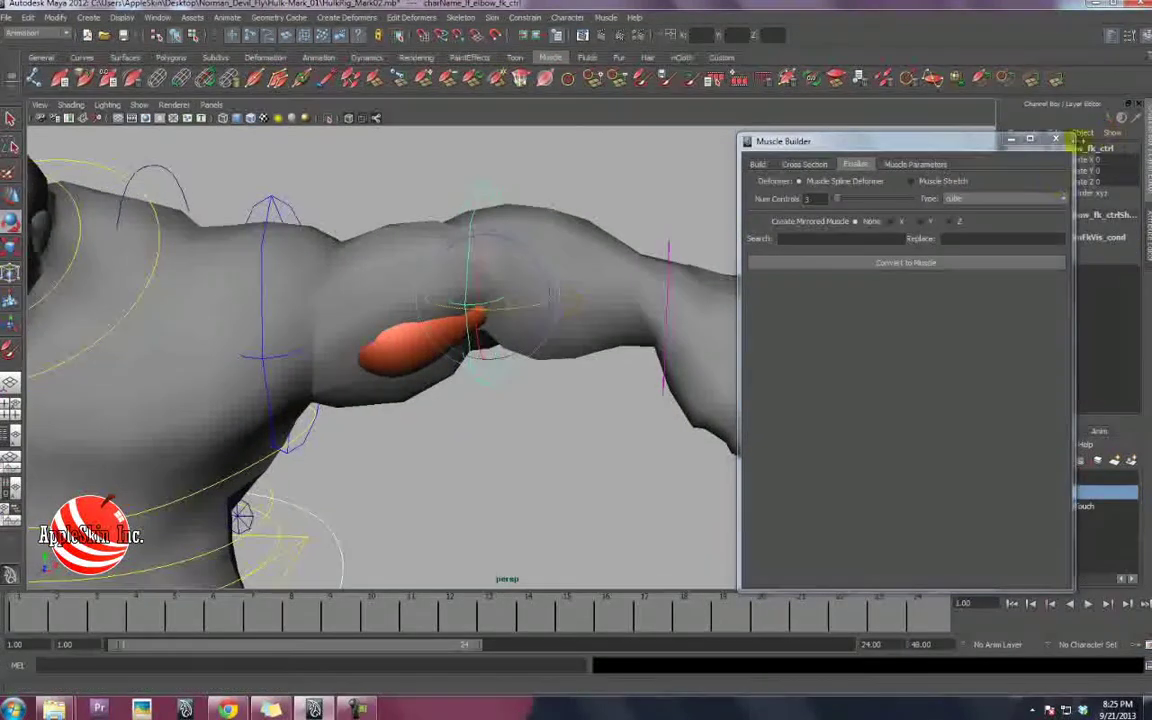
left_click(1055, 139)
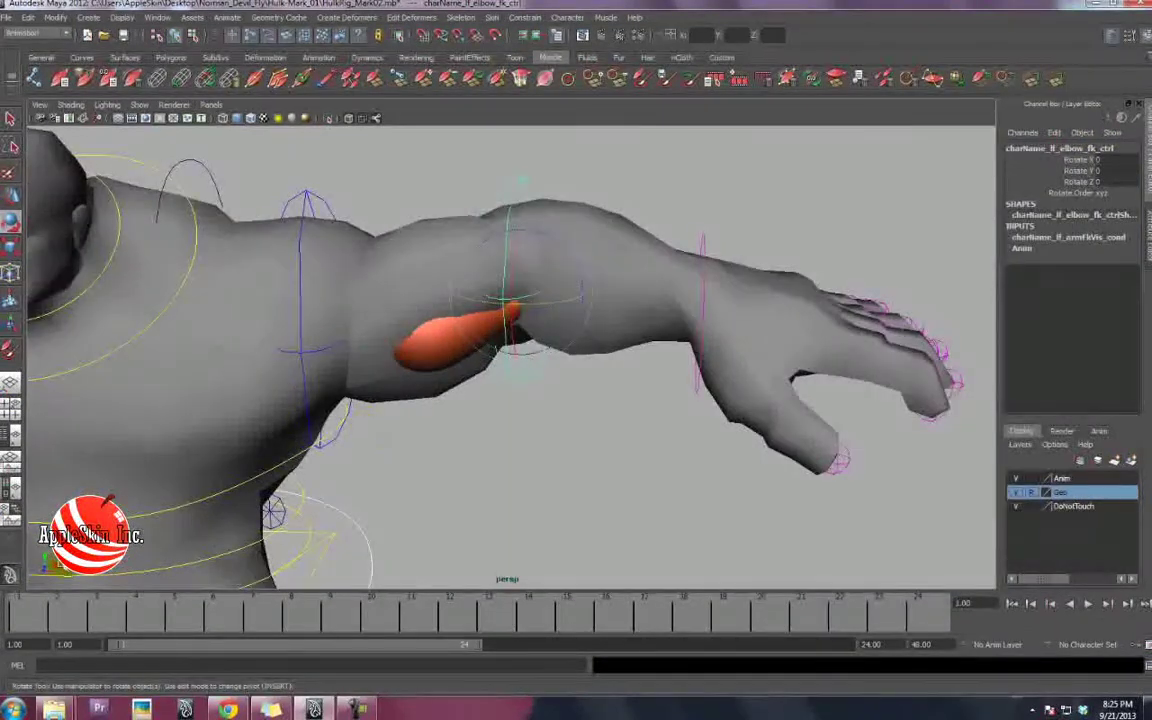
left_click(27, 618)
key("s")
middle_click_drag(510, 381, 548, 373, "alt")
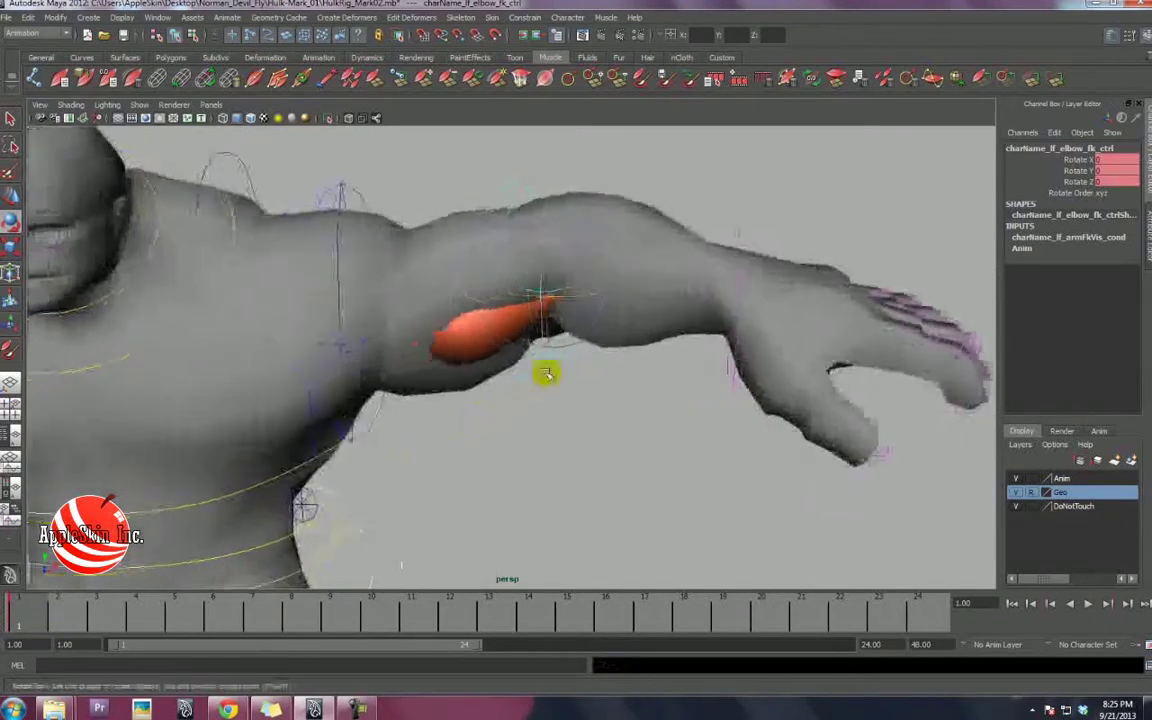
Bend the left elbow FK control to about -33 degrees in Y at frame 9 and scrub back to frame 1.
left_click(313, 607)
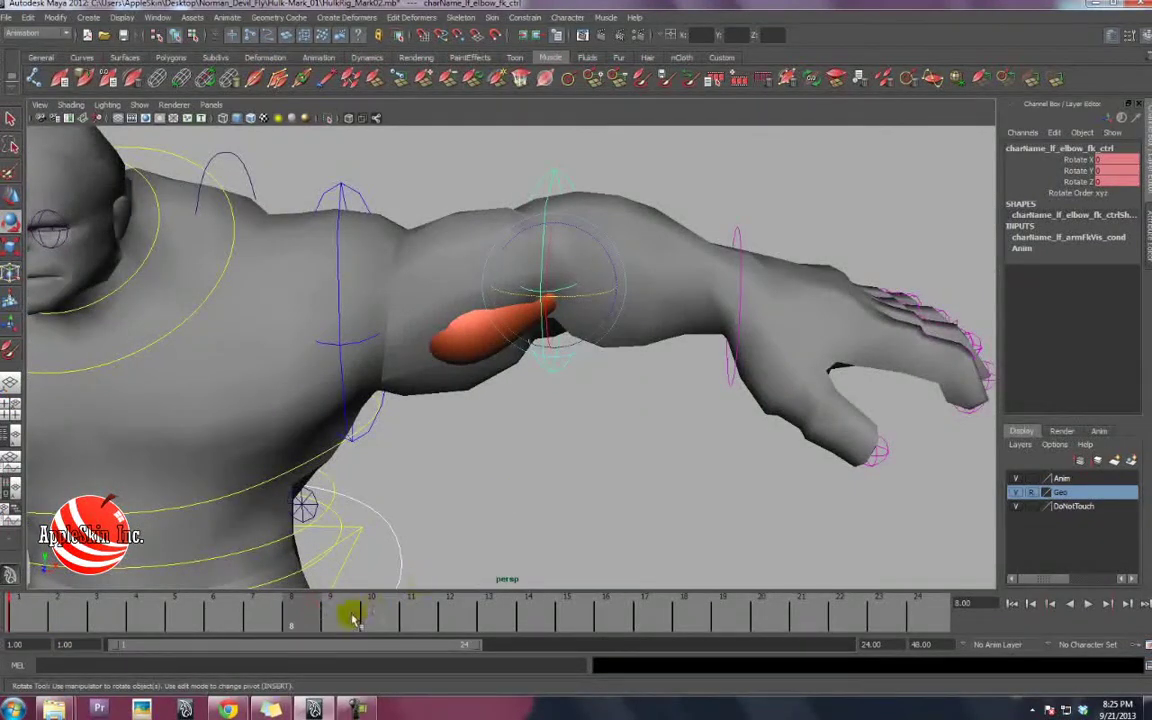
left_click(352, 617)
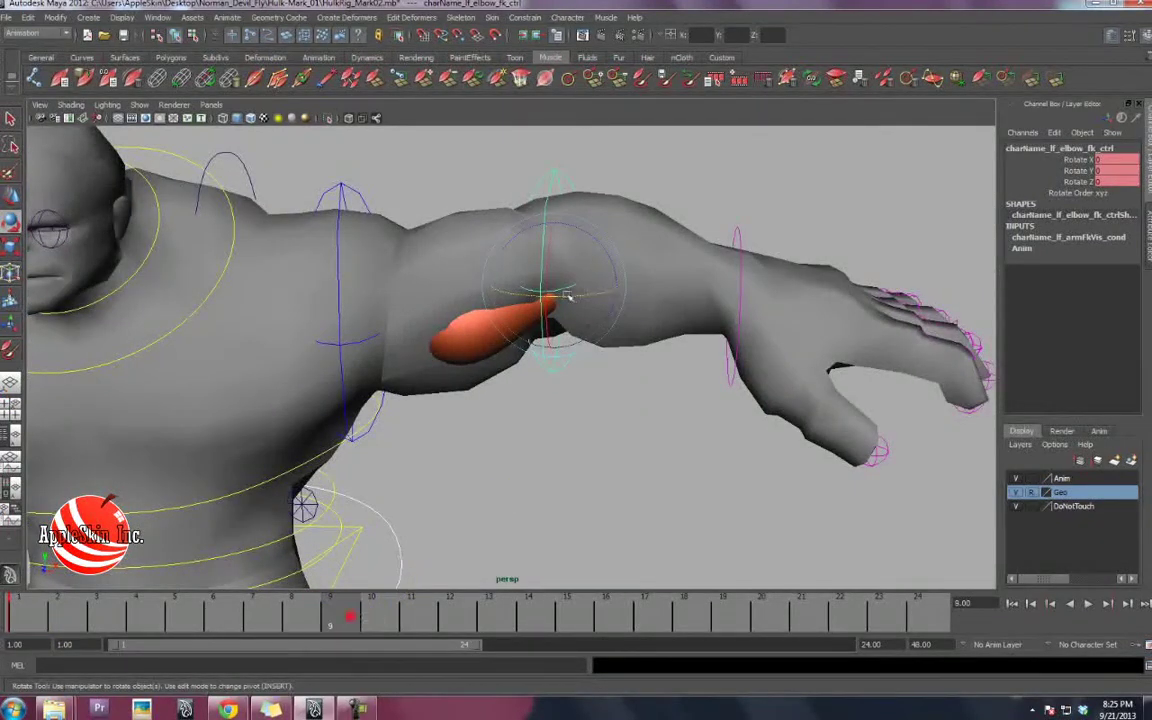
mouse_move(553, 296)
left_mouse_down()
mouse_move(527, 298)
mouse_move(551, 302)
left_mouse_up()
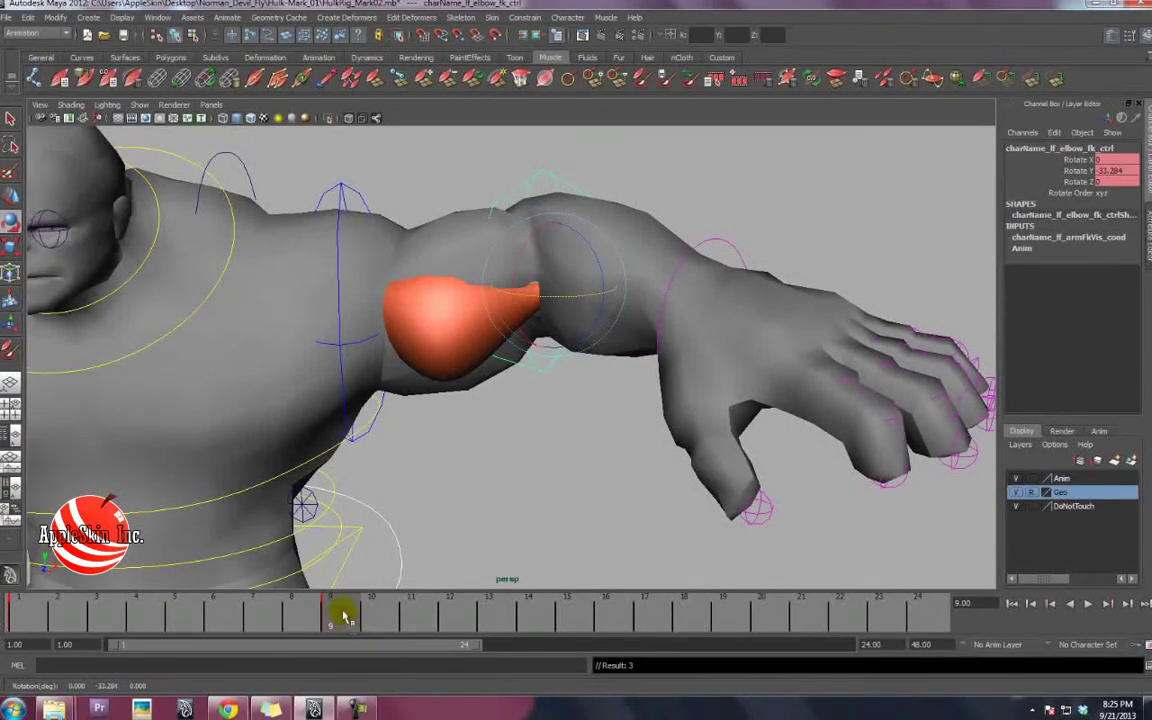
left_click_drag(343, 612, 18, 611)
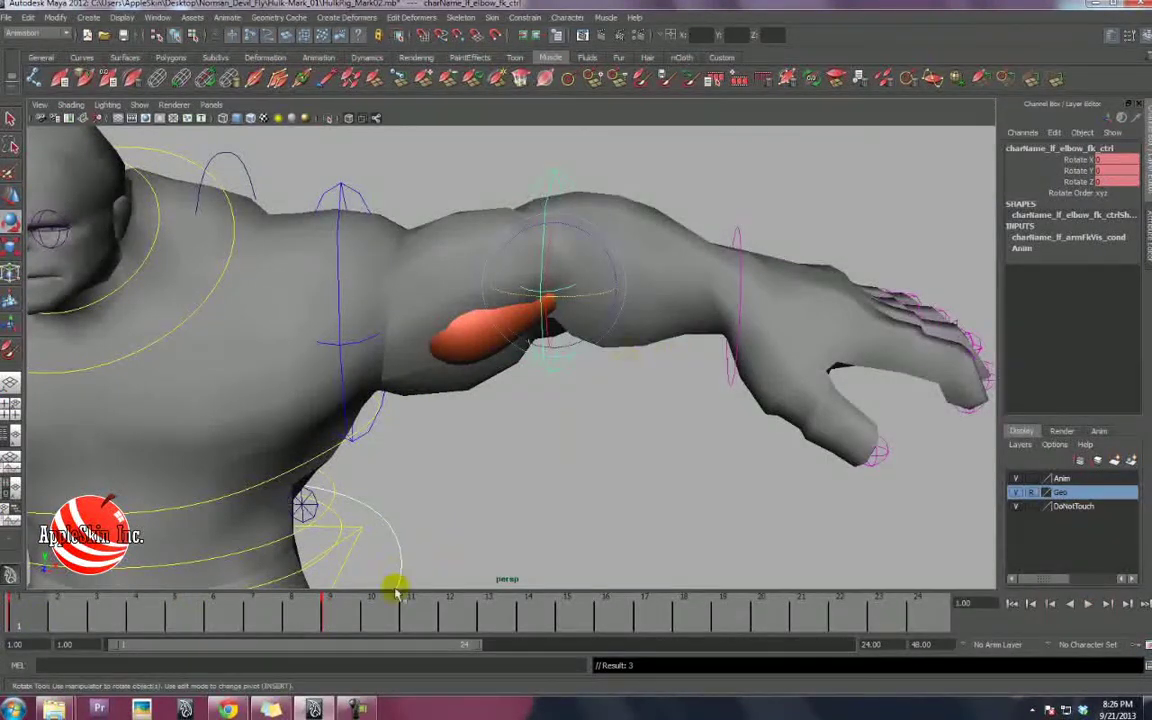
Key the left elbow FK control extended to about 9 degrees in Y at frame 16.
left_click(350, 617)
left_click(52, 600)
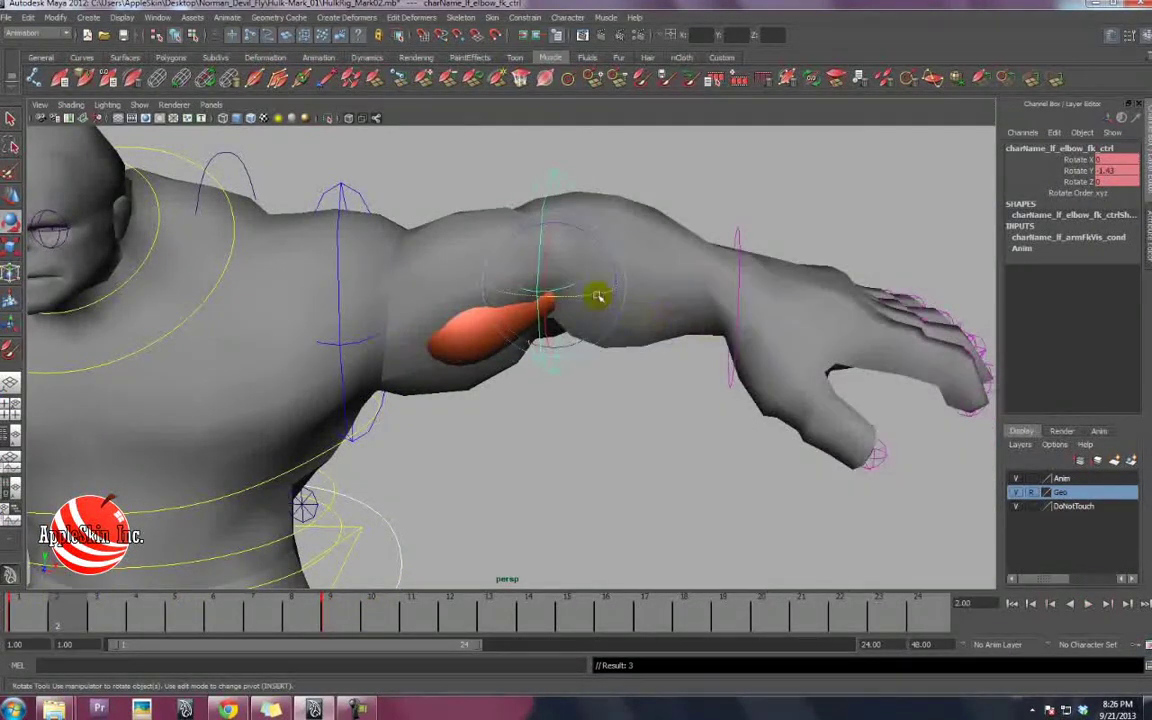
mouse_move(600, 295)
left_mouse_down()
mouse_move(626, 290)
mouse_move(560, 288)
mouse_move(595, 287)
left_mouse_up()
key("ctrl+z")
left_click(605, 615)
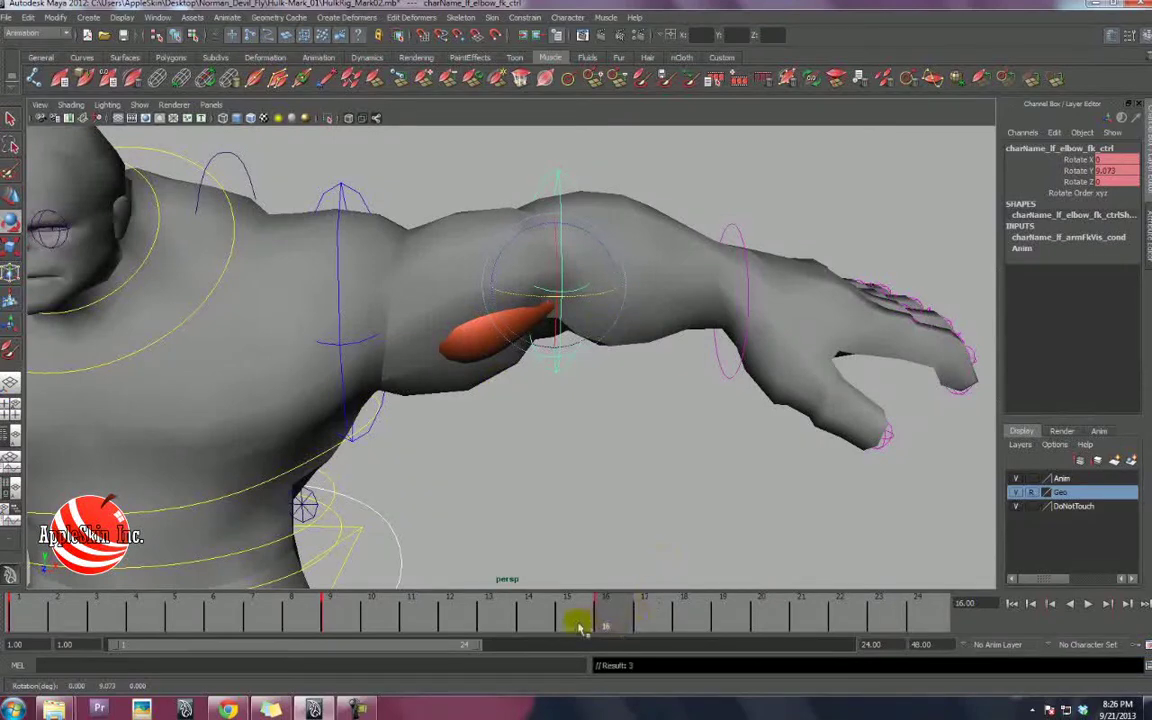
Scrub back to frame 1 and play the elbow animation to check how the muscle moves.
left_click_drag(524, 616, 4, 612)
left_click(1088, 604)
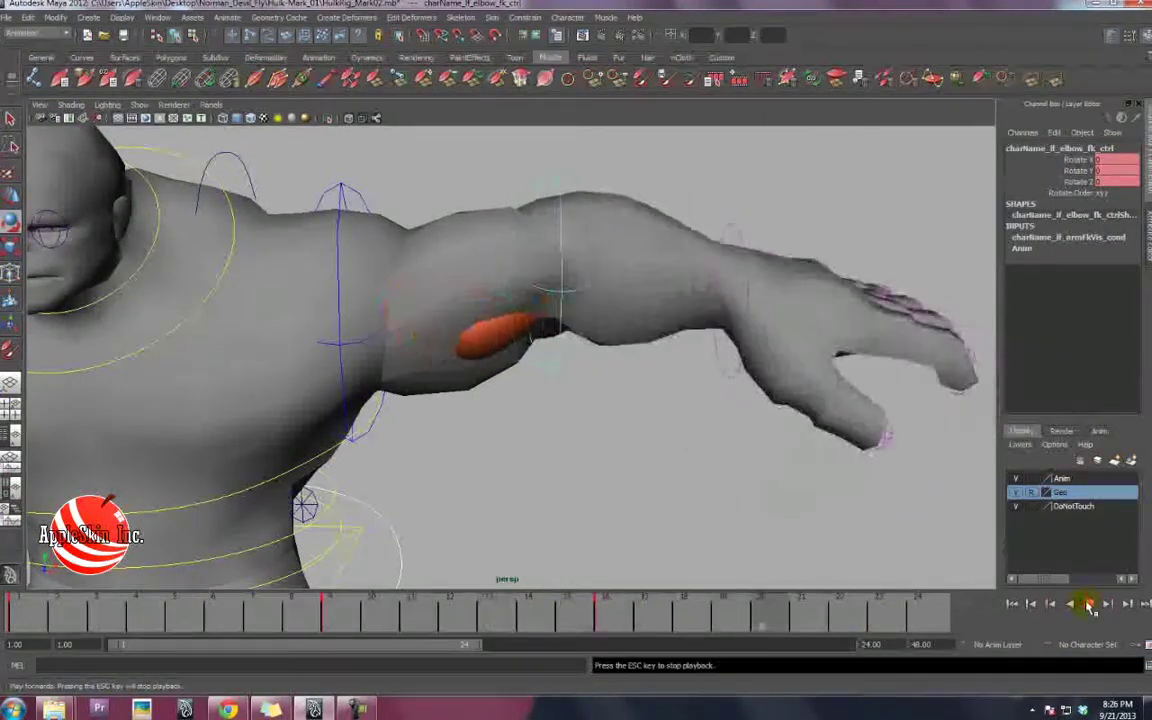
left_click(1088, 604)
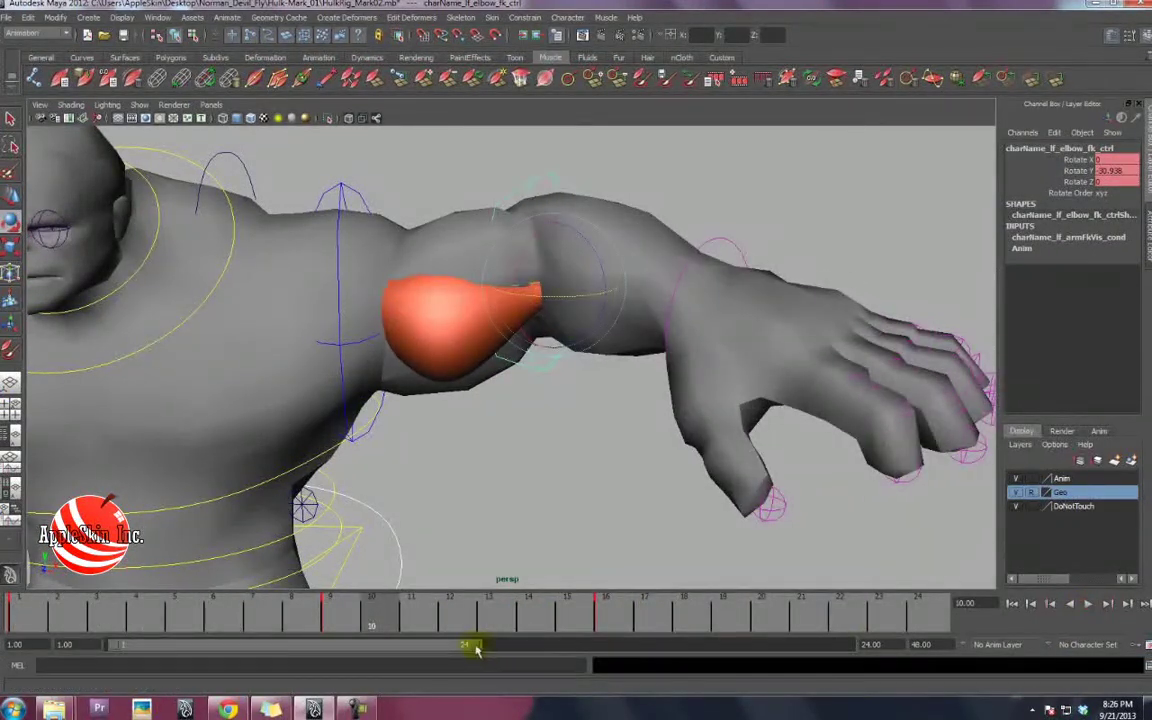
Extend the playback range to 48 frames, play the animation through and rewind to frame 1.
left_click_drag(476, 647, 394, 647)
double_click(394, 647)
left_click(1012, 605)
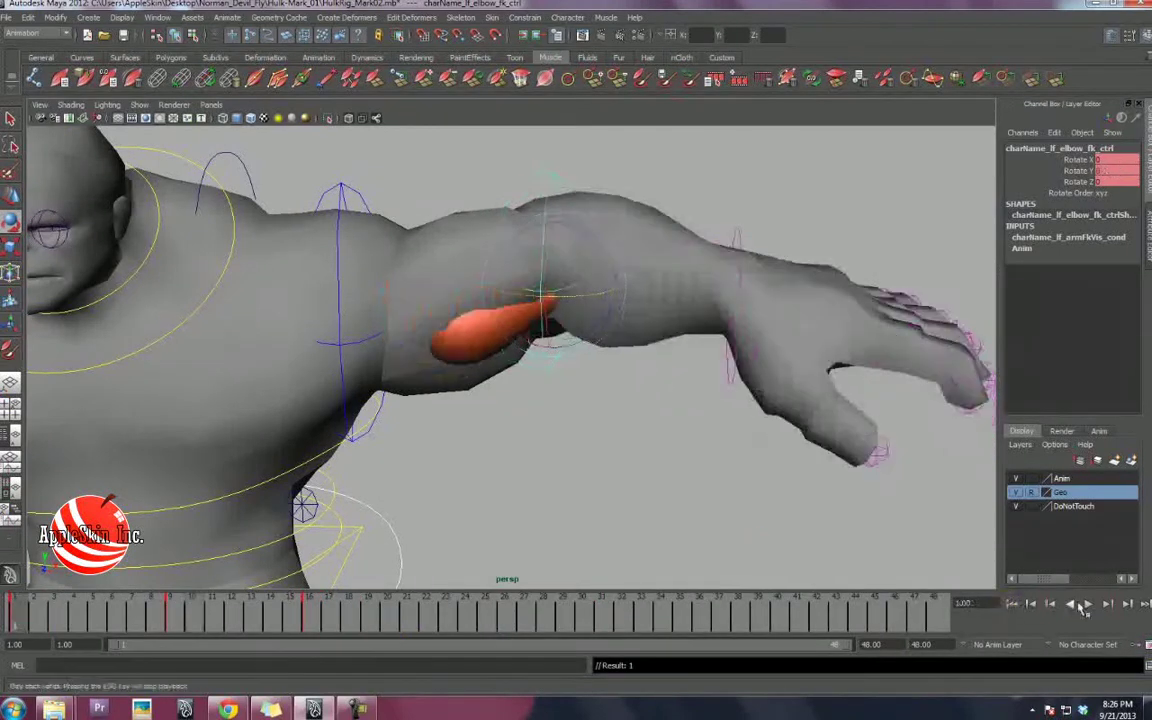
left_click(1086, 606)
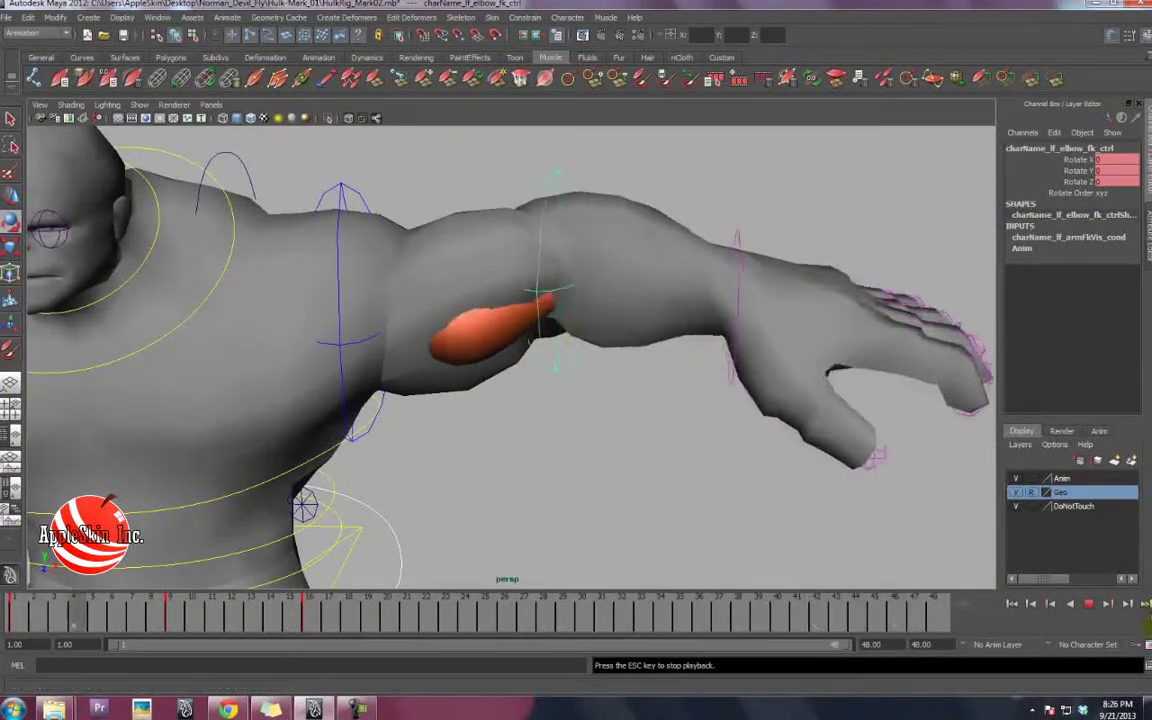
left_click(1089, 604)
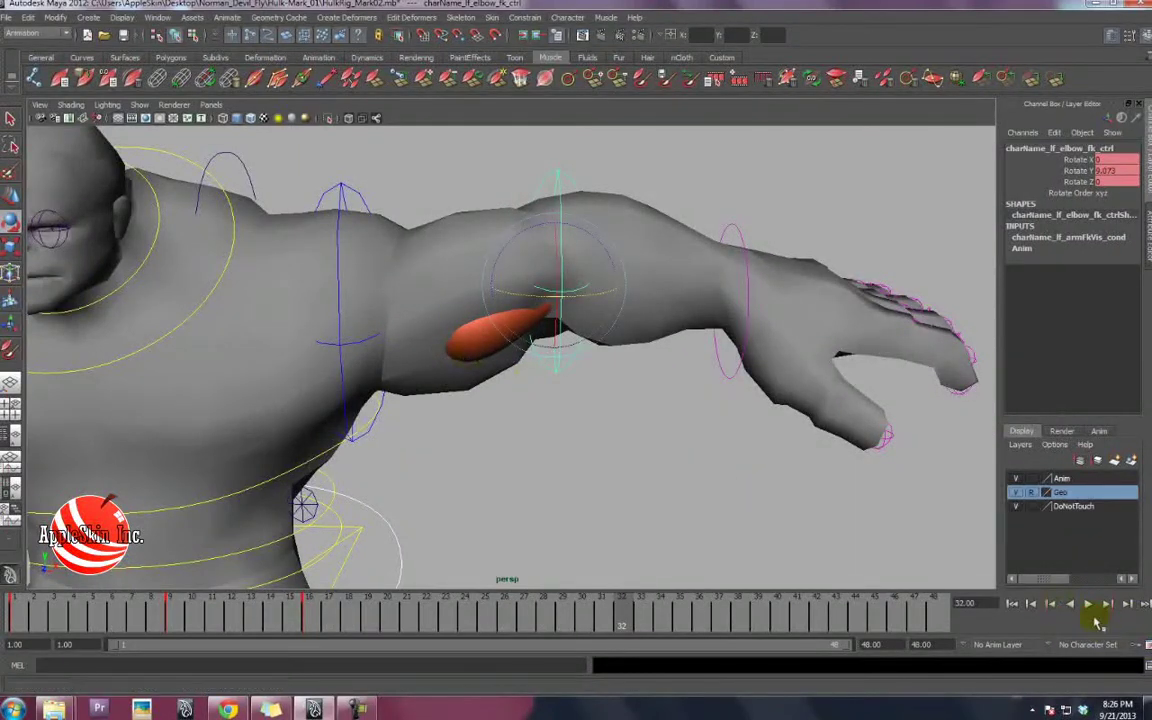
left_click(1011, 604)
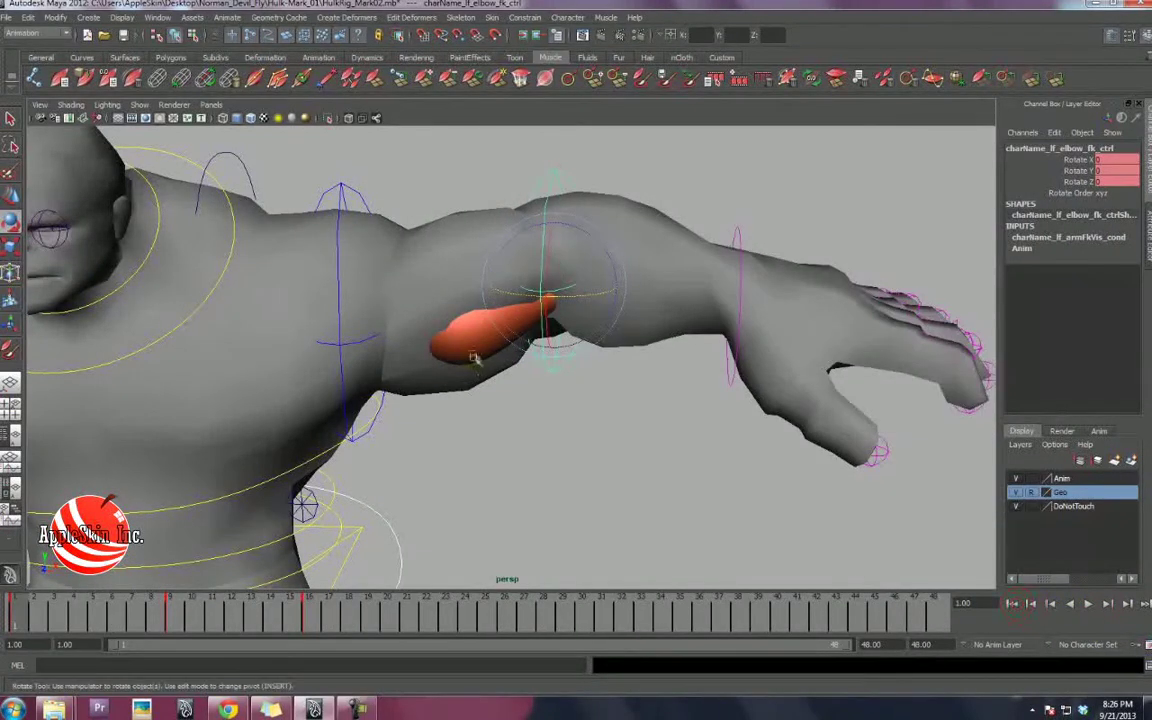
Load the biceps muscle's parameters in the Muscle Builder and apply the Small stretch volume preset.
left_click(470, 350)
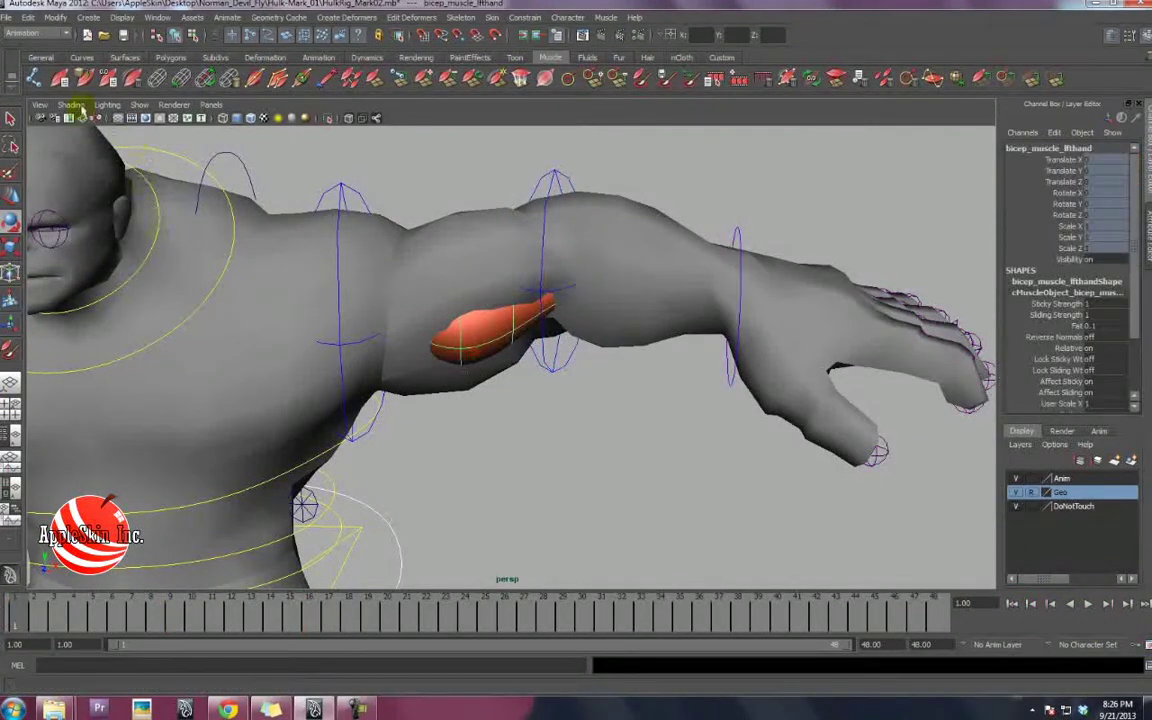
left_click(58, 76)
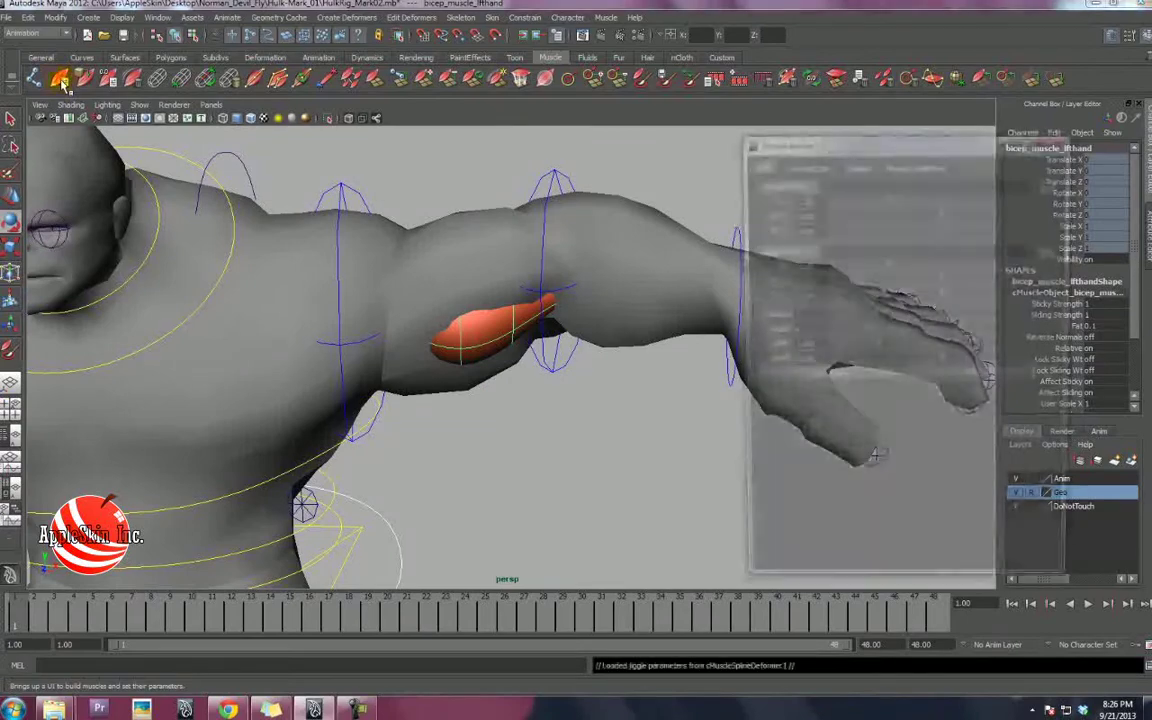
left_click_drag(853, 141, 789, 113)
left_click(851, 134)
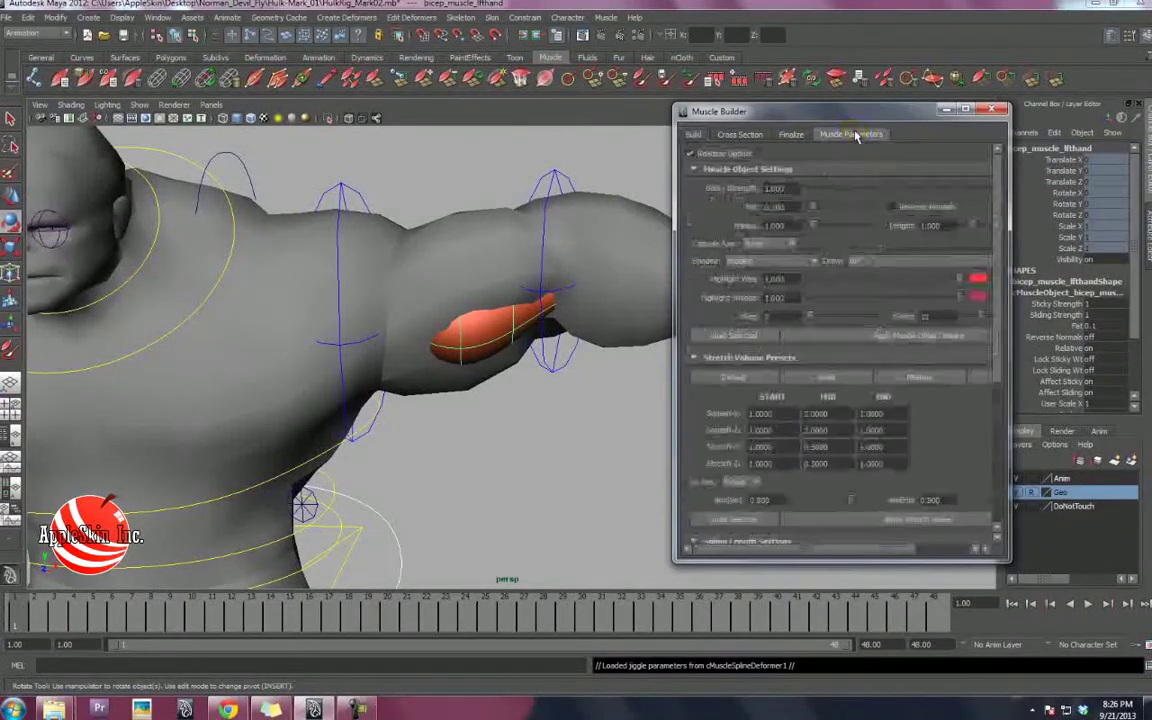
scroll(843, 277, "down", 5)
scroll(760, 240, "up", 3)
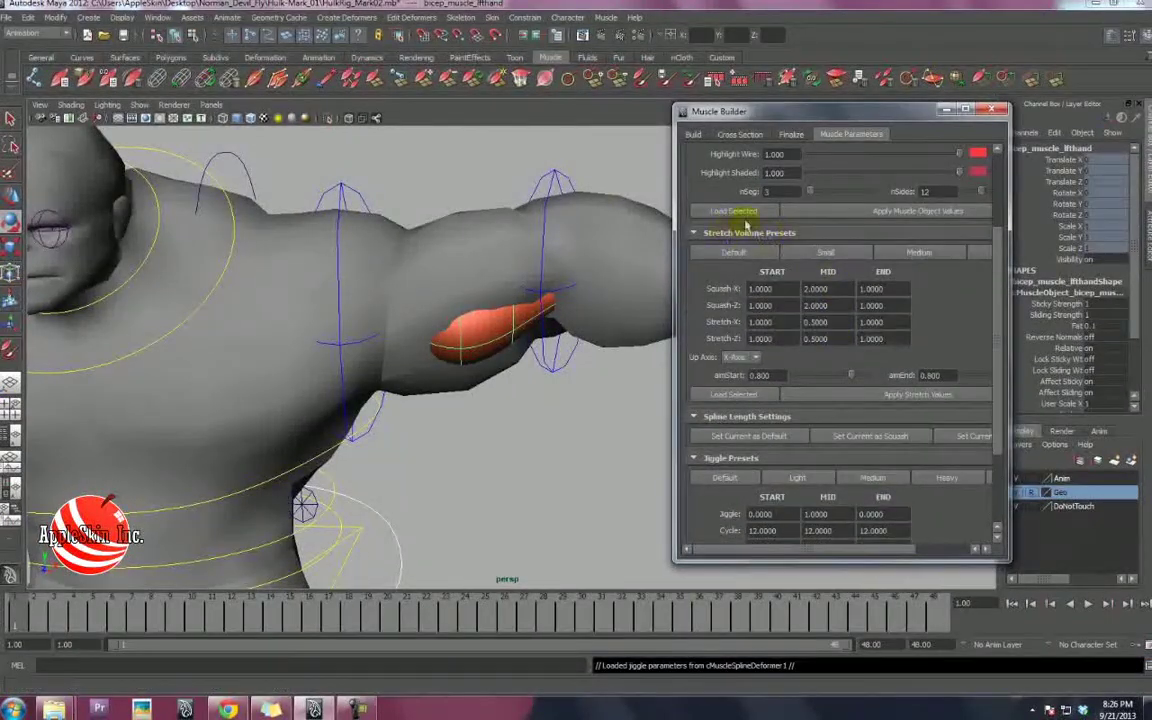
left_click(826, 252)
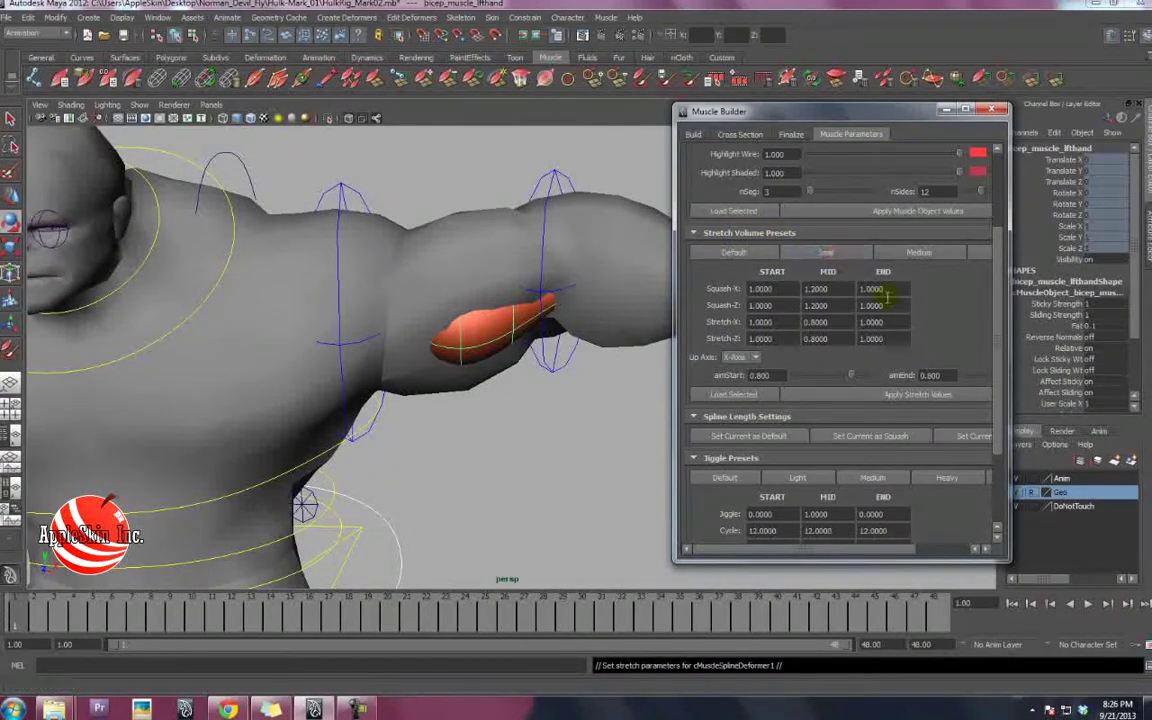
Set the muscle's current spline length as default, apply the Light jiggle preset and close the Muscle Builder.
scroll(884, 300, "down", 3)
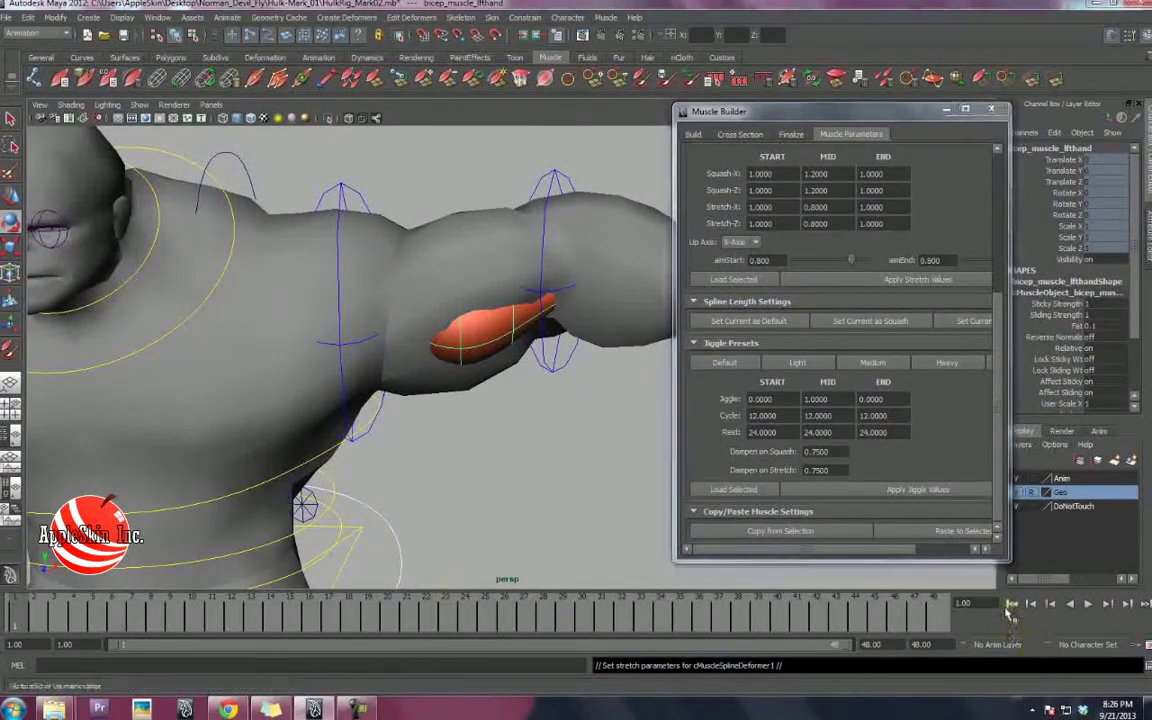
left_click(742, 320)
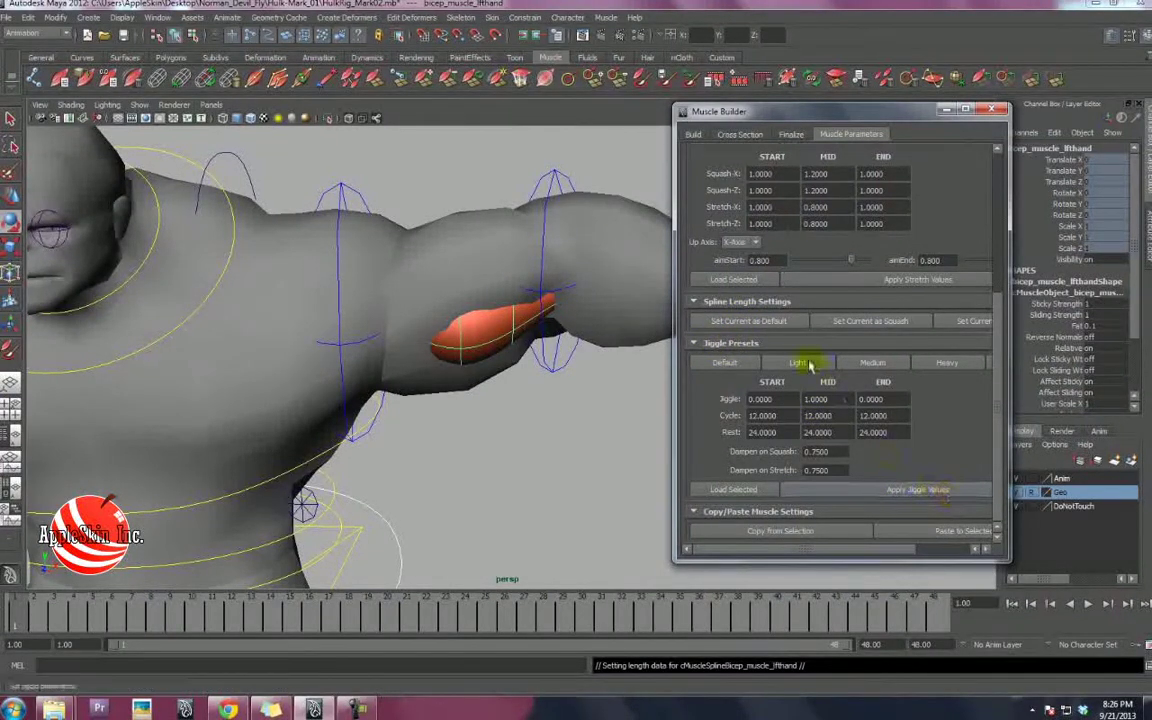
left_click(797, 363)
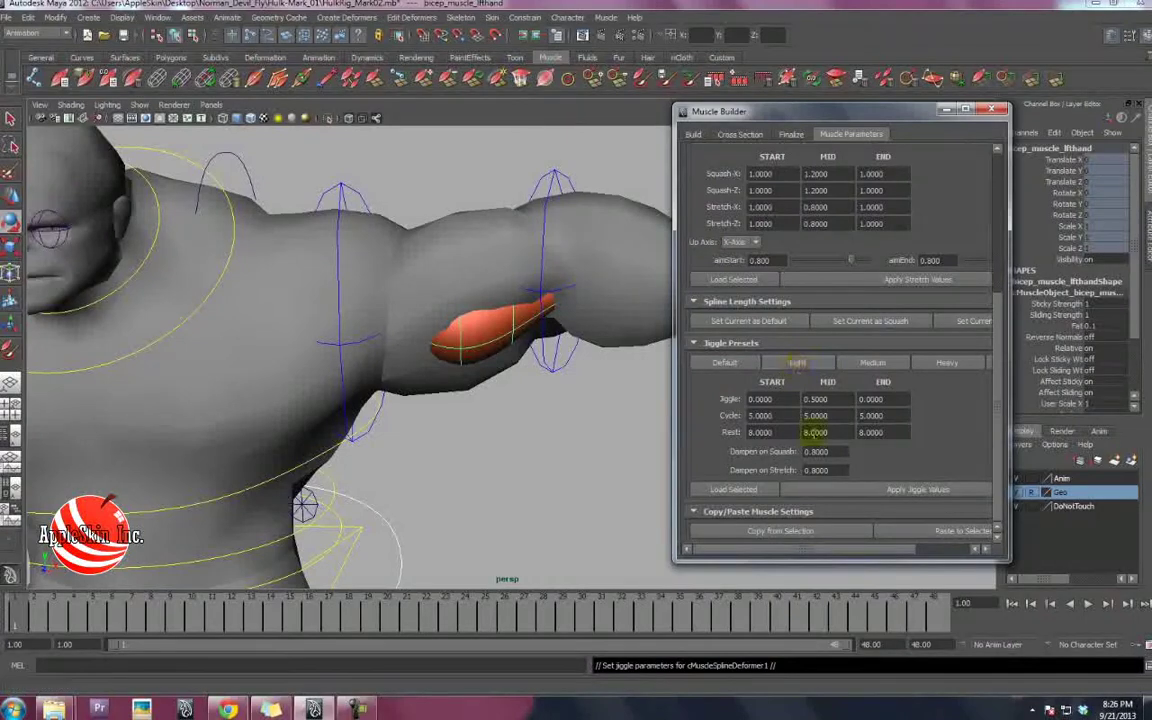
left_click(992, 110)
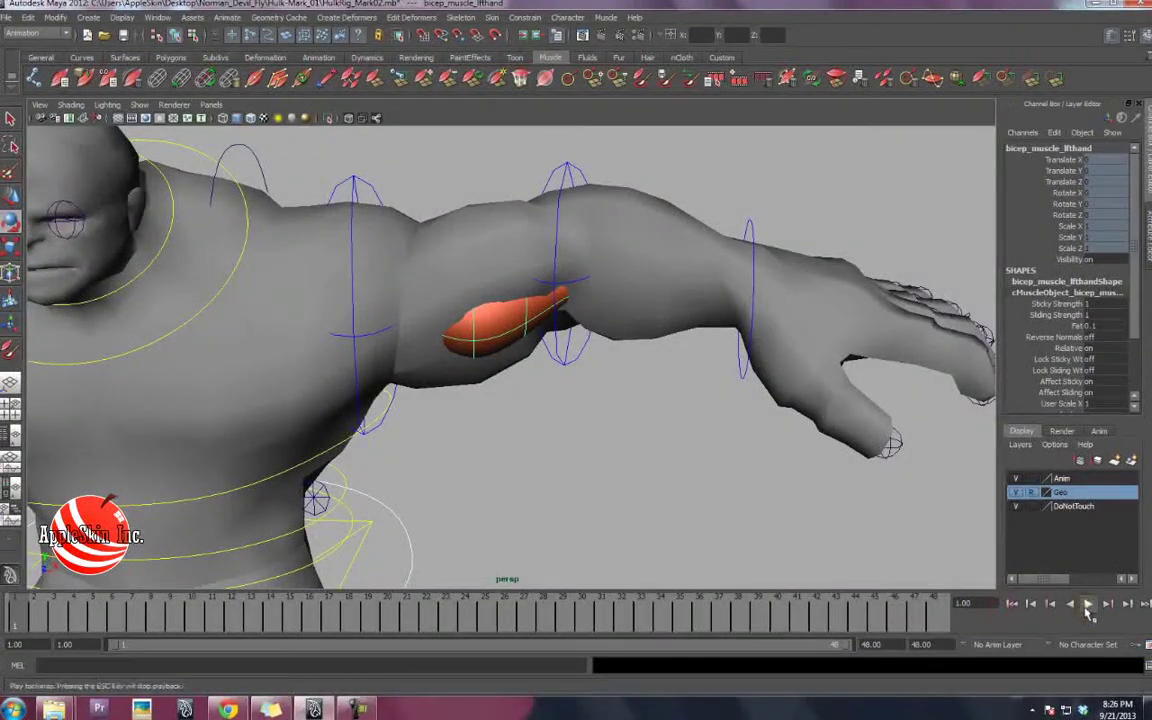
Play the arm animation to review the muscle's stretch and jiggle, deselect the muscle and rewind to frame 1.
left_click(1088, 606)
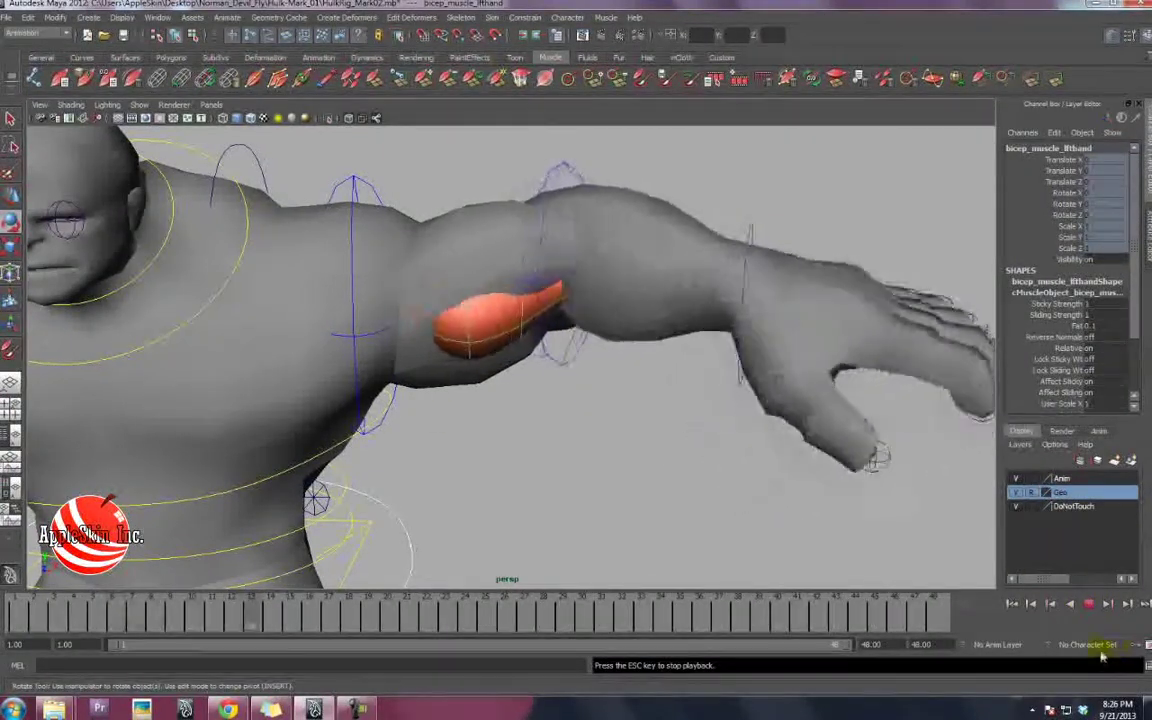
key("Escape")
middle_click_drag(599, 396, 565, 416, "alt")
left_click(645, 452)
left_click(1012, 604)
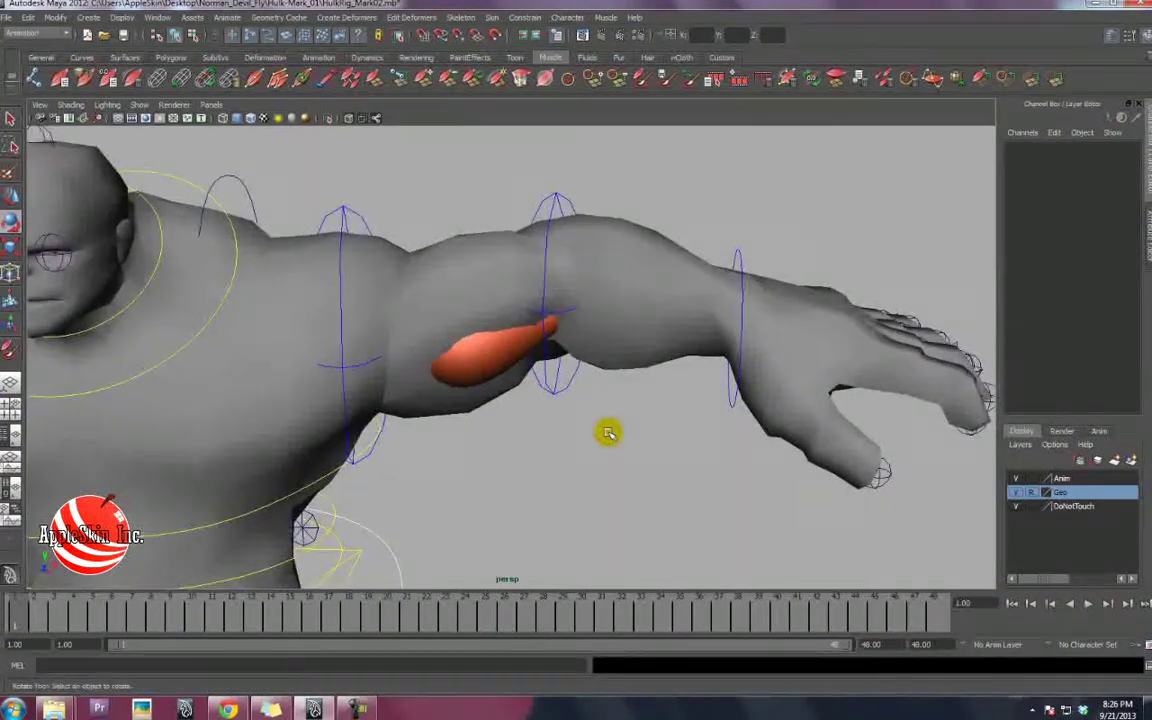
Save the scene as a new file named Hulk_muscle_bicep in the Hulk-Mark_01 folder.
key("4")
mouse_move(591, 410)
left_mouse_down("alt")
mouse_move(553, 411)
mouse_move(574, 411)
left_mouse_up("alt")
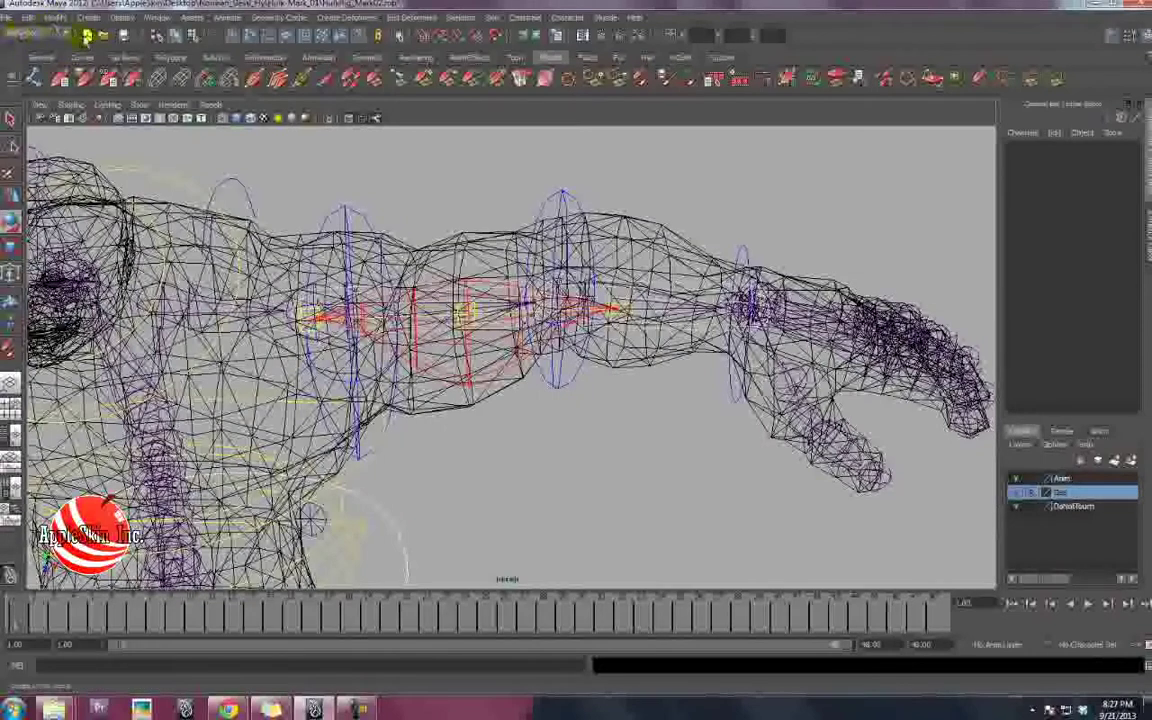
left_click(8, 17)
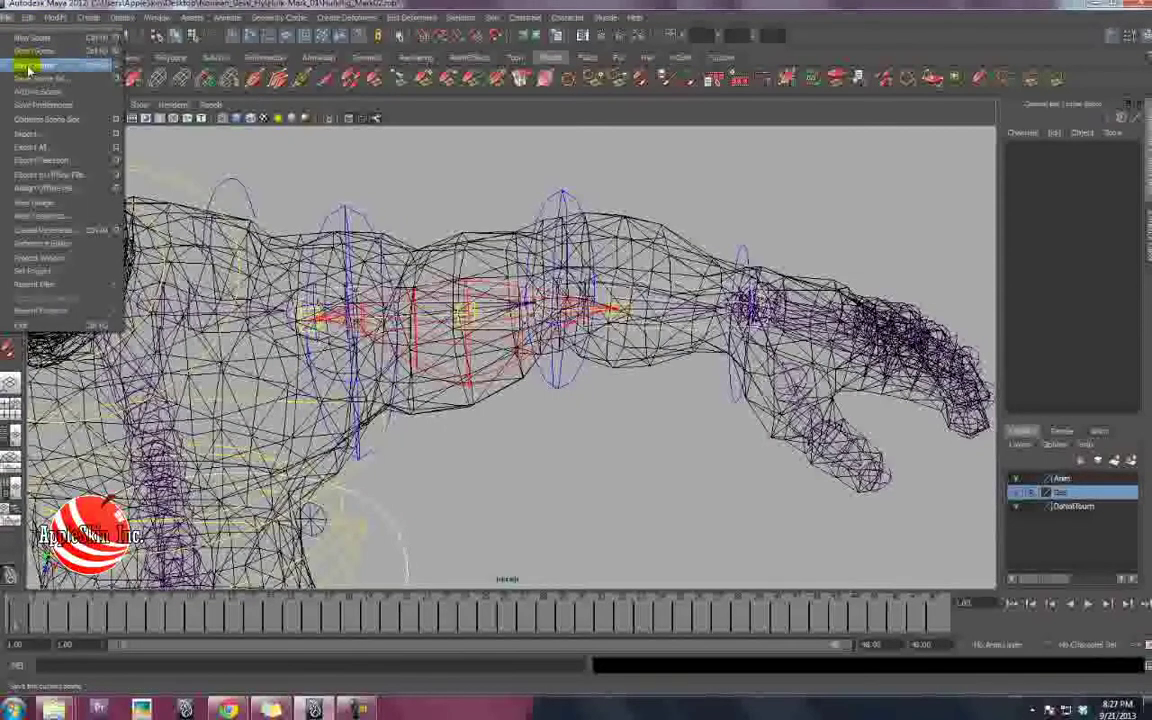
left_click(24, 77)
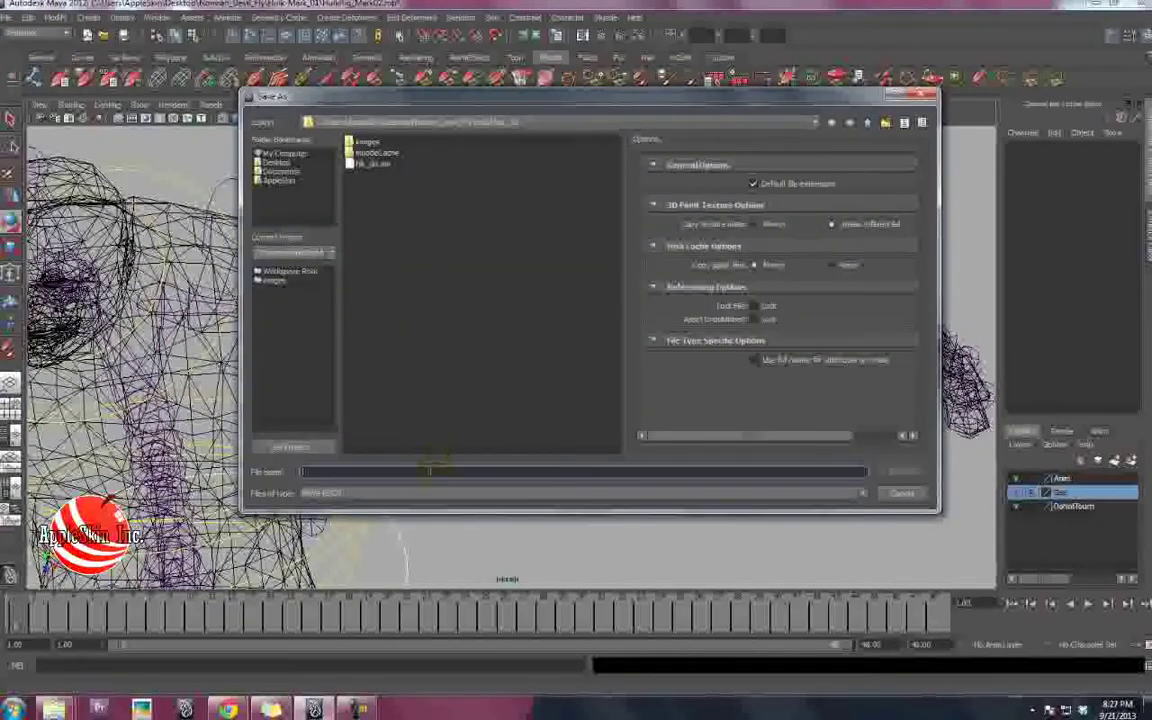
type("huk_")
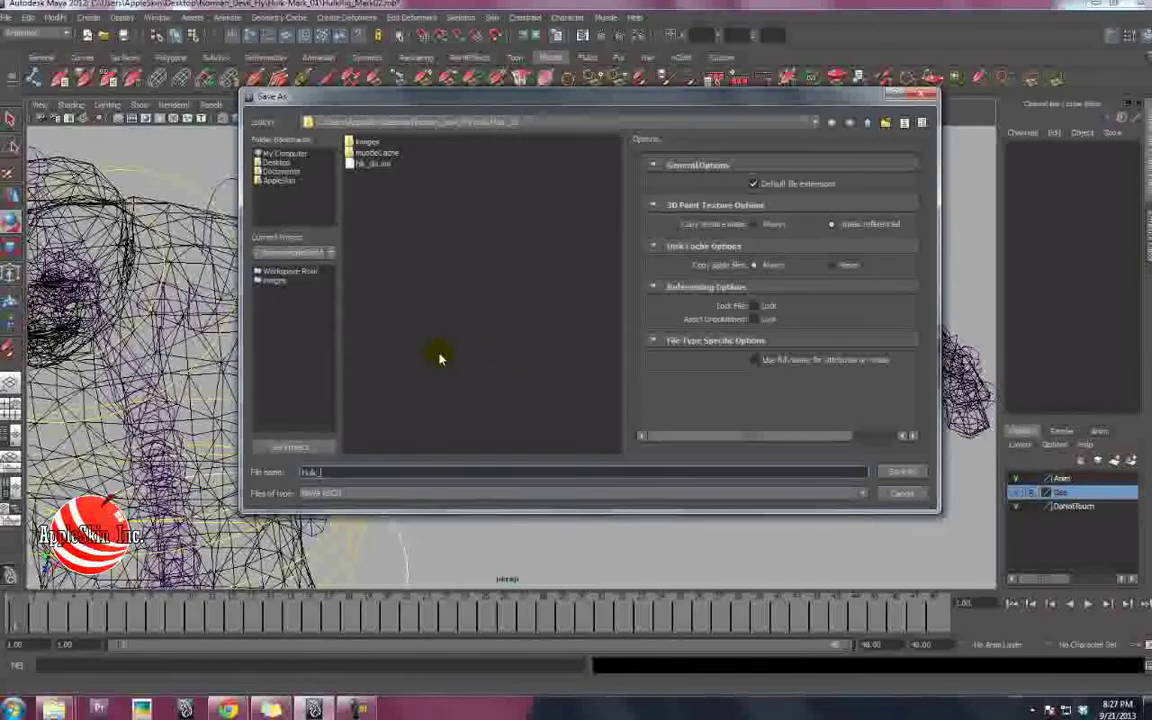
type("muscle_")
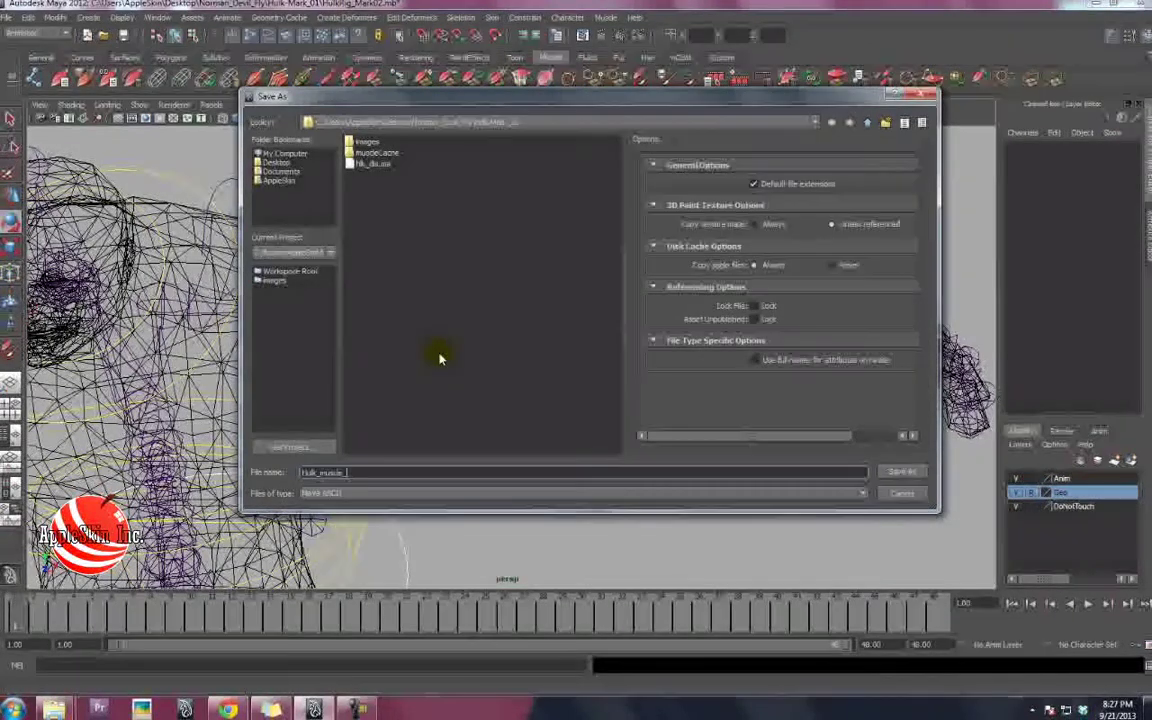
type("add")
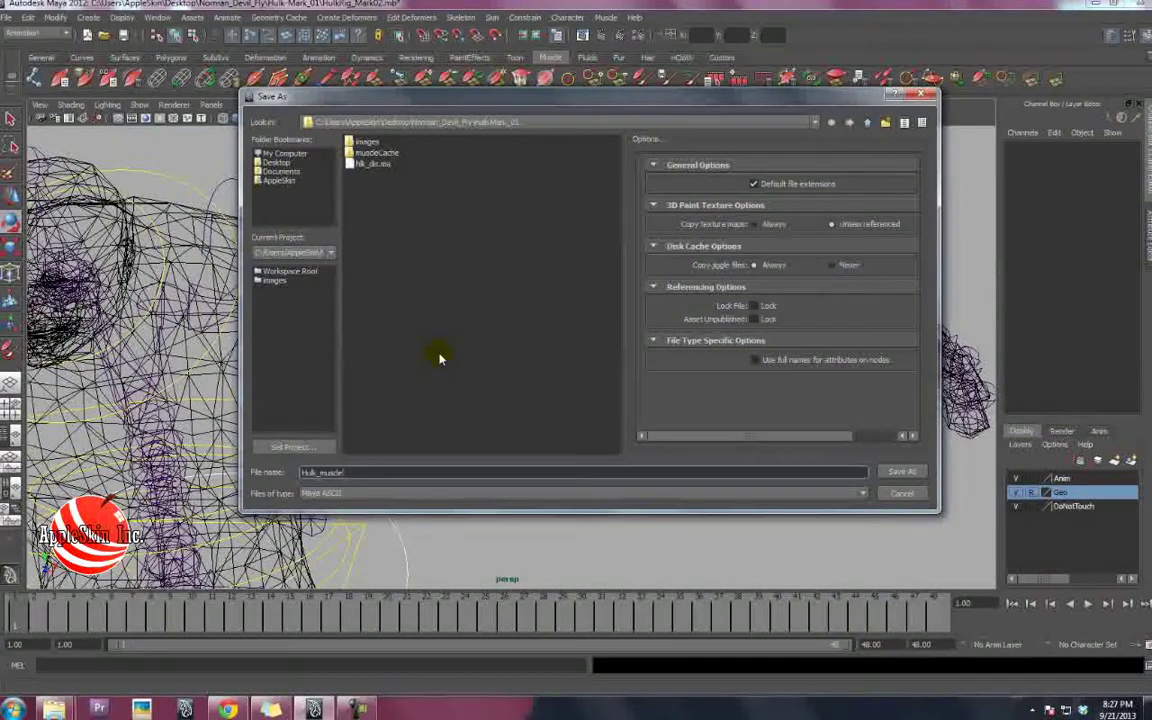
type("bicep")
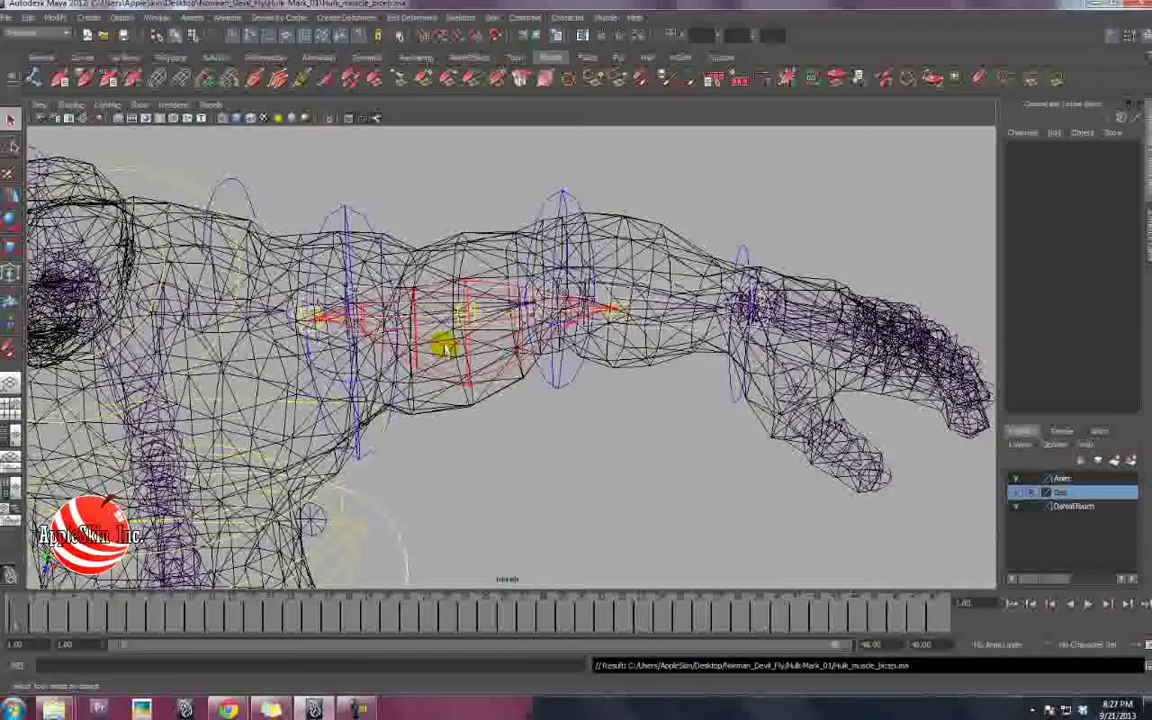
Restore shaded display, turn off the Geo layer's reference mode and select the HulkBody mesh.
middle_click_drag(452, 430, 489, 455, "alt")
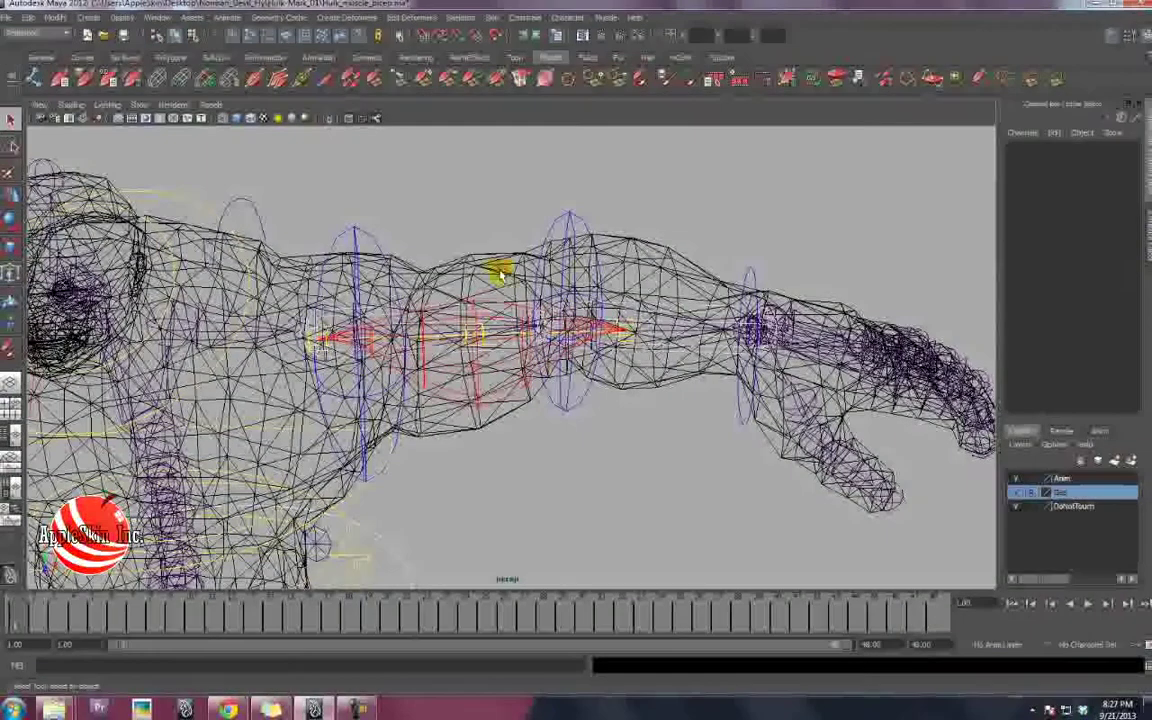
key("5")
left_click(485, 260)
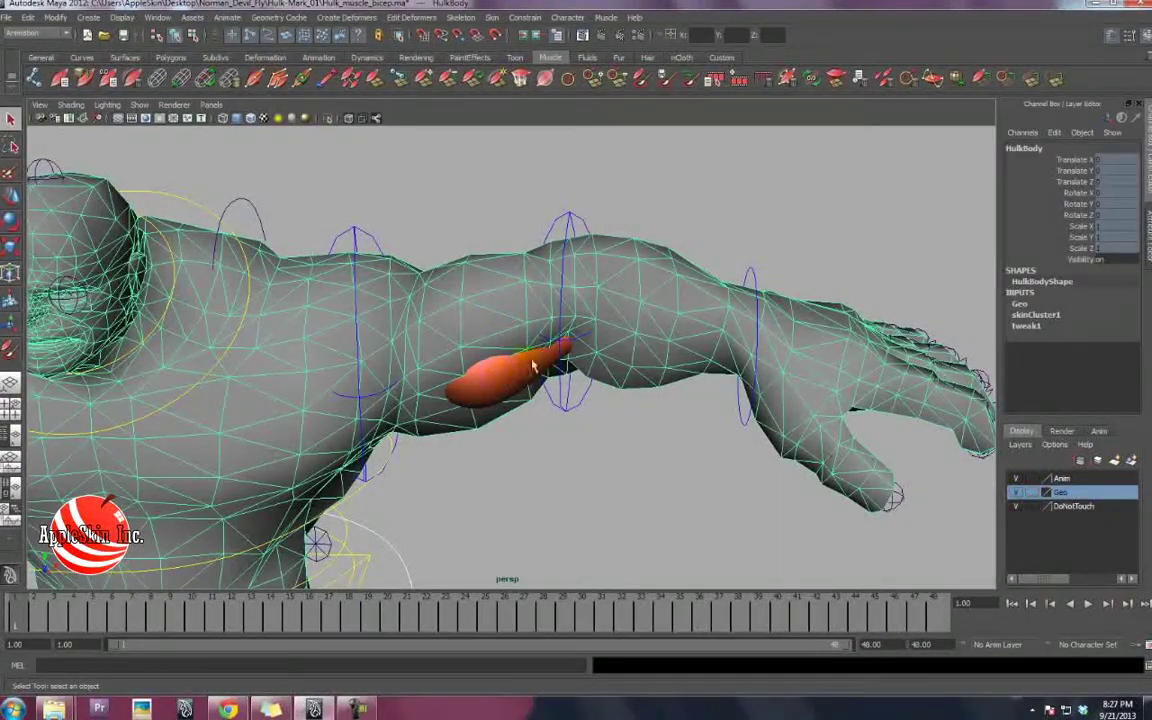
middle_click_drag(532, 365, 534, 378, "alt")
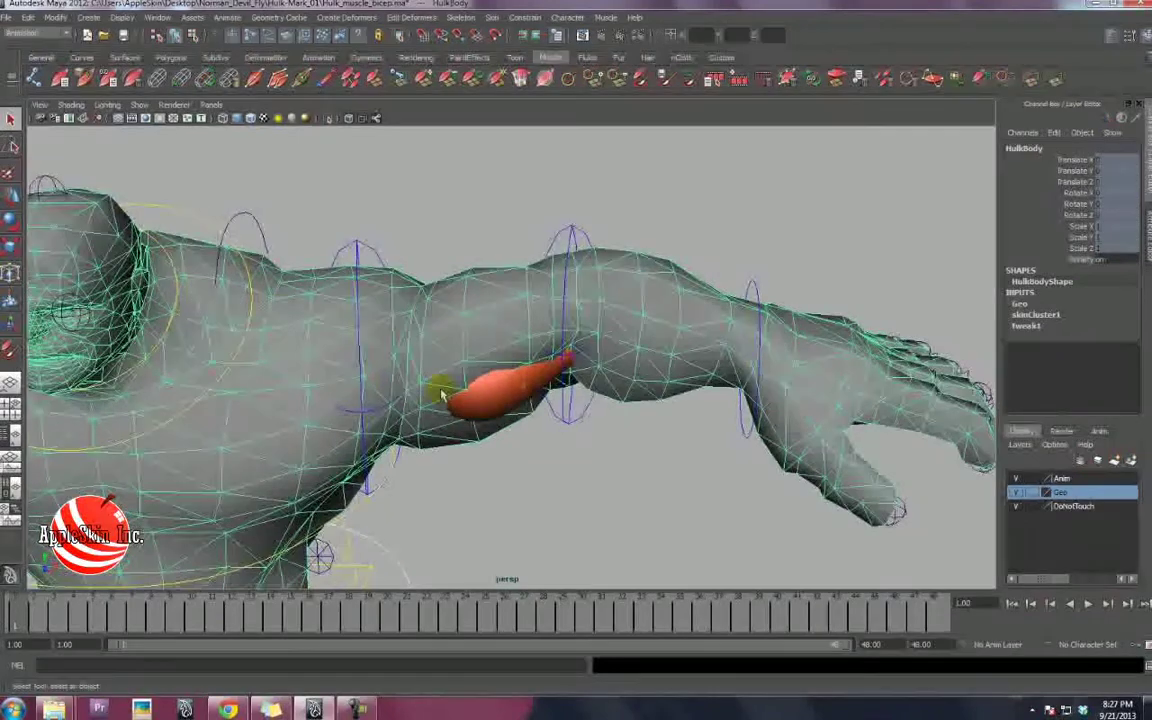
Try to connect the biceps muscle to the HulkBody mesh with Connect selected Muscle Objects.
key("4")
left_click(505, 357)
key("5")
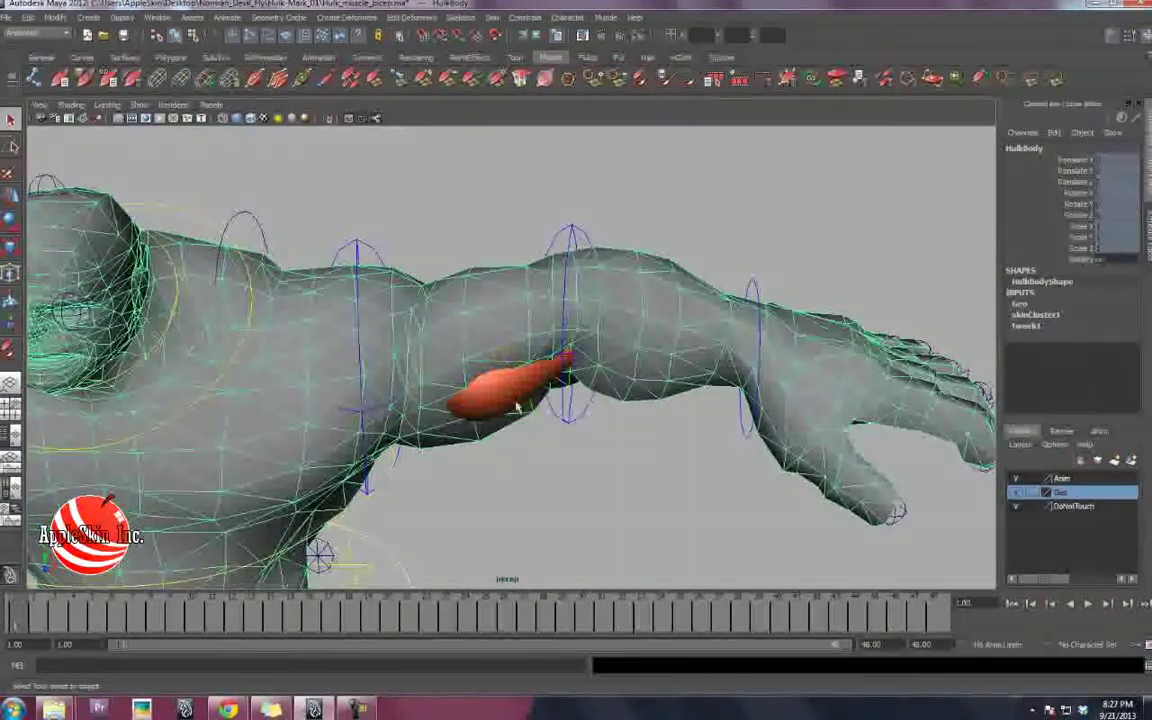
left_click(494, 308)
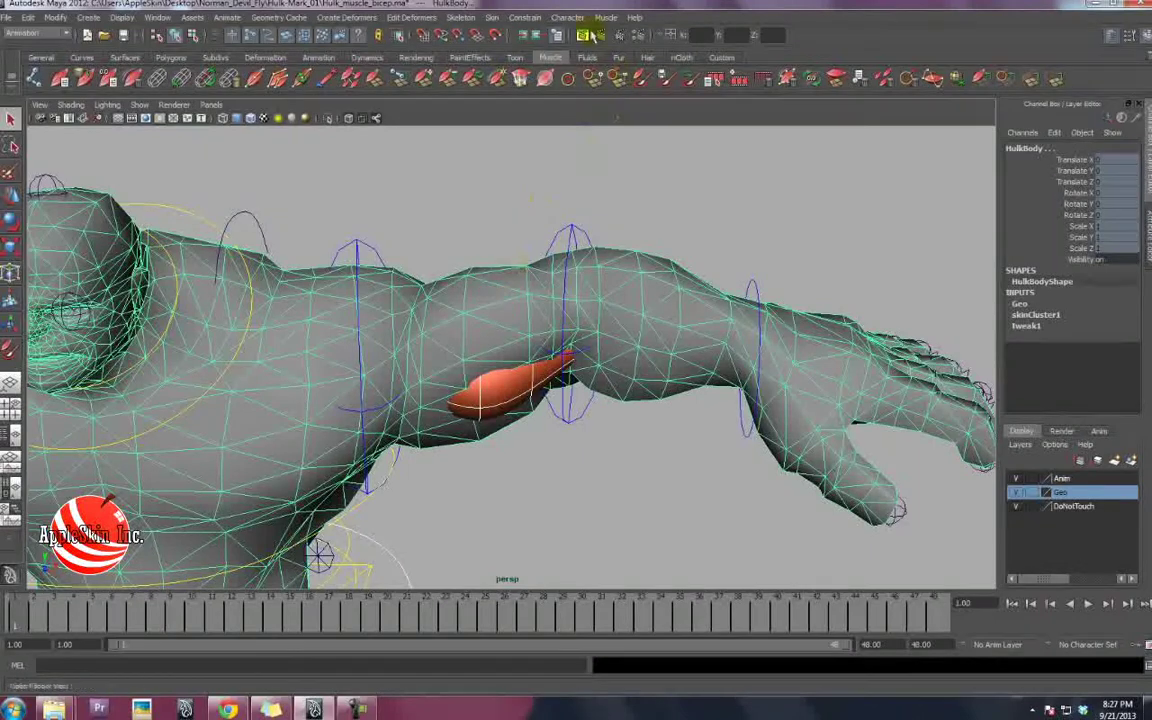
left_click(604, 18)
left_click(620, 65)
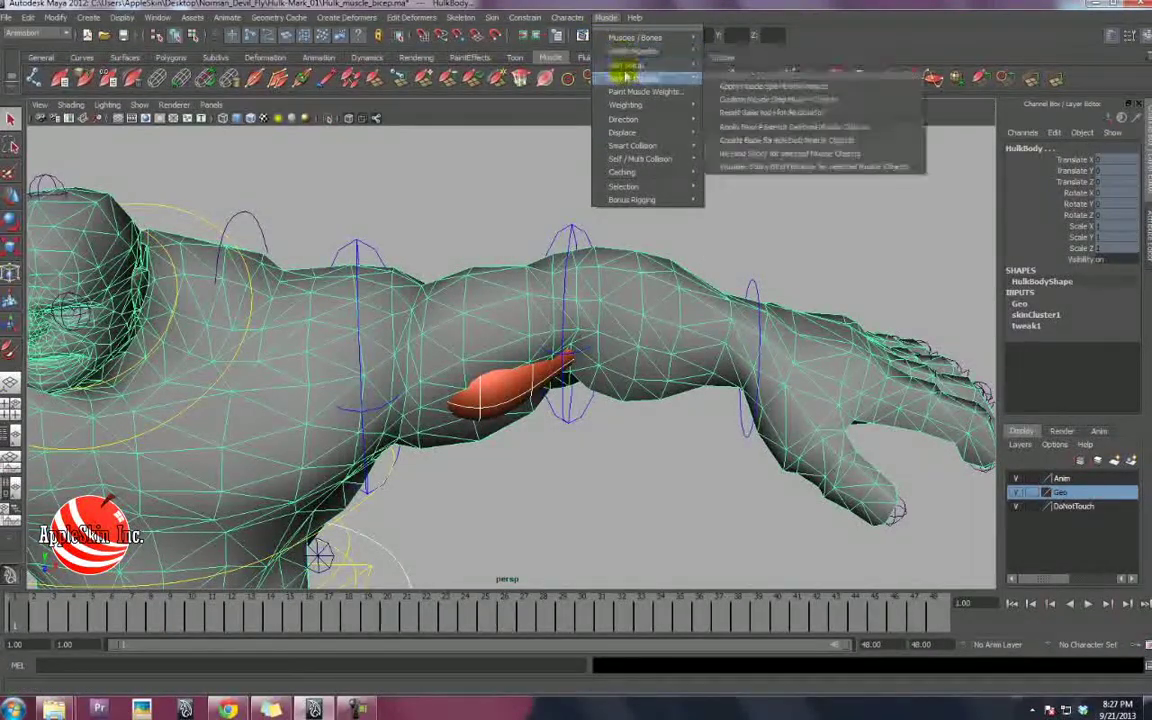
mouse_move(630, 78)
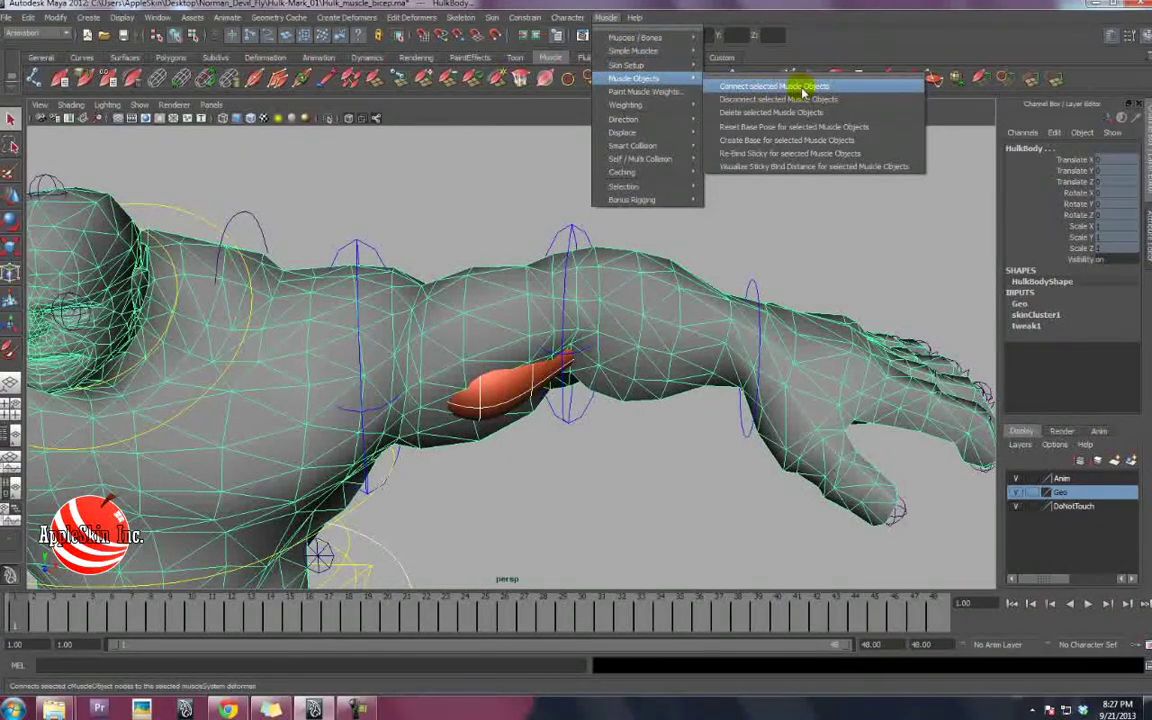
left_click(803, 88)
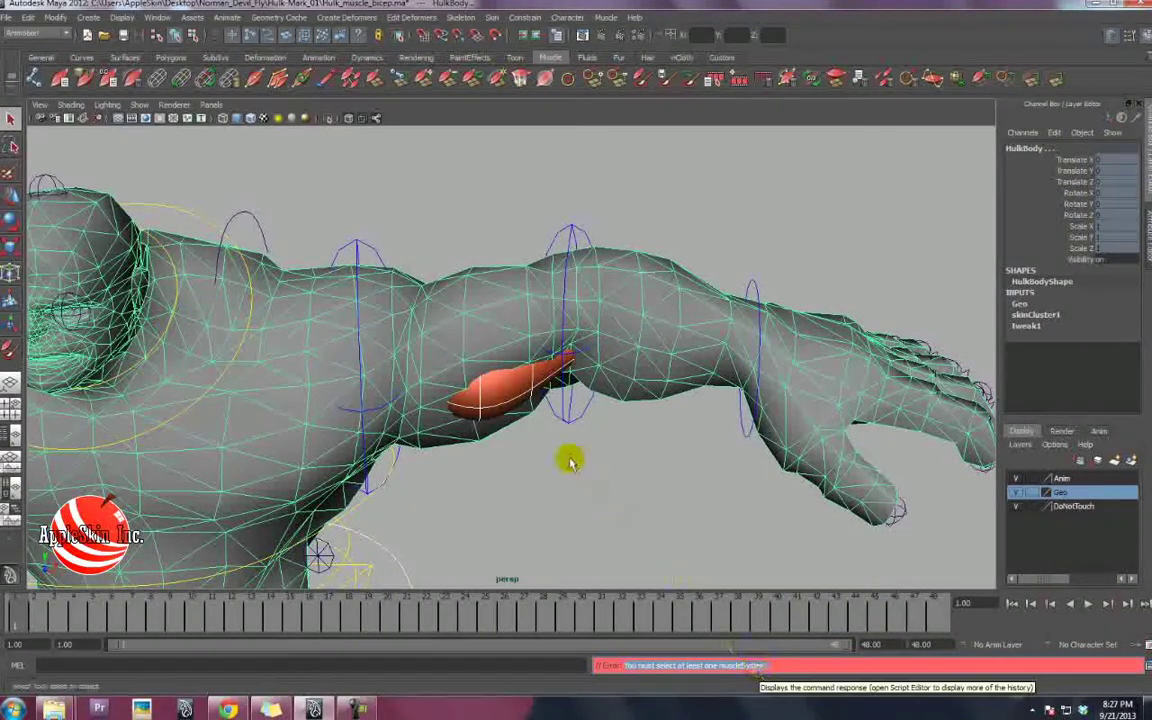
Convert HulkBody's smooth skin to a muscle system, disabling the original skinCluster and using the X-Axis for the joint capsules.
left_click(666, 279)
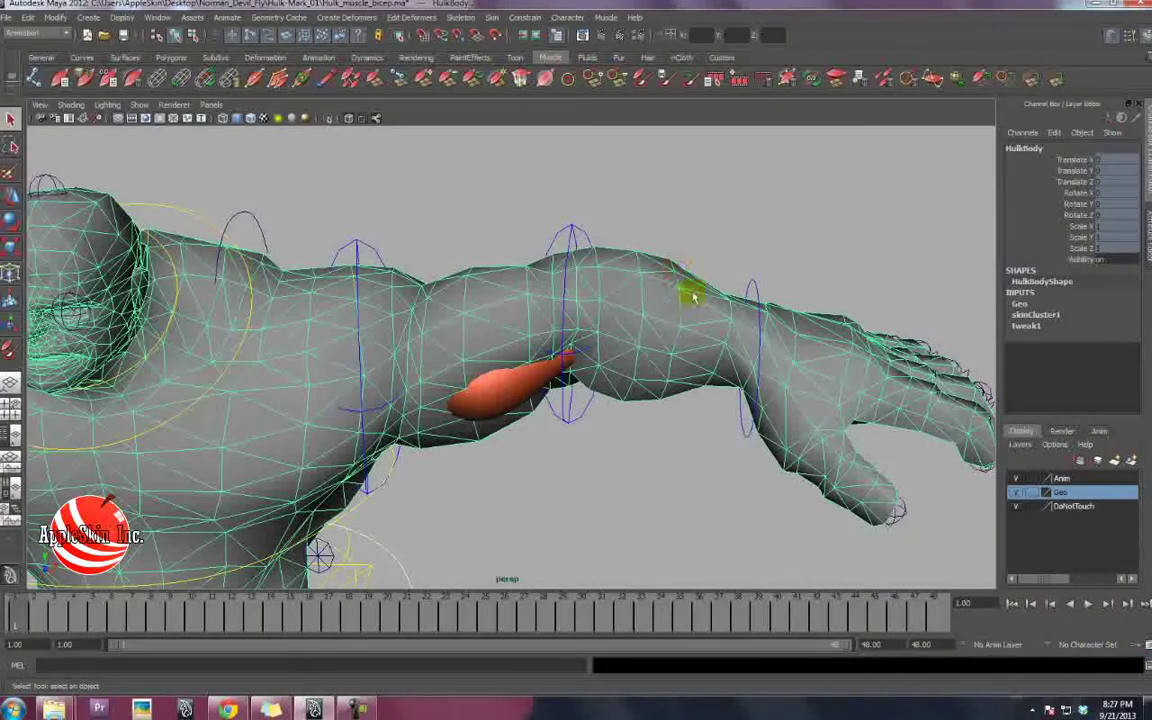
middle_click_drag(565, 316, 561, 306, "alt")
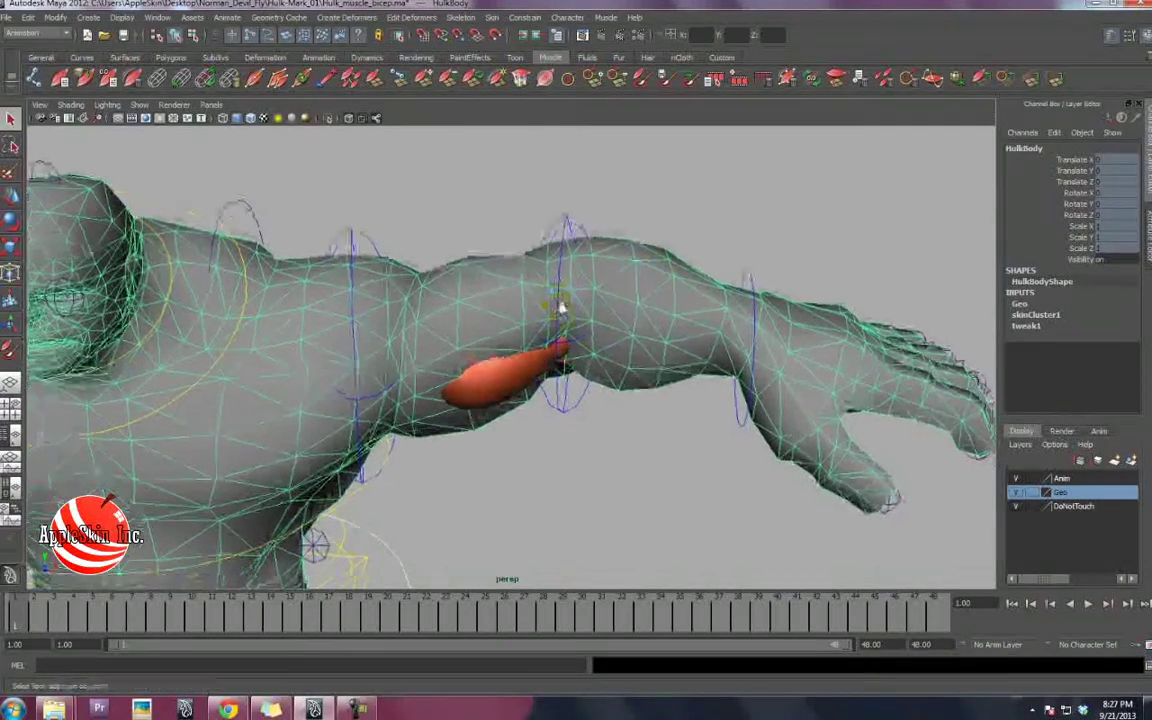
right_click_drag(562, 306, 588, 300, "alt")
left_click(607, 18)
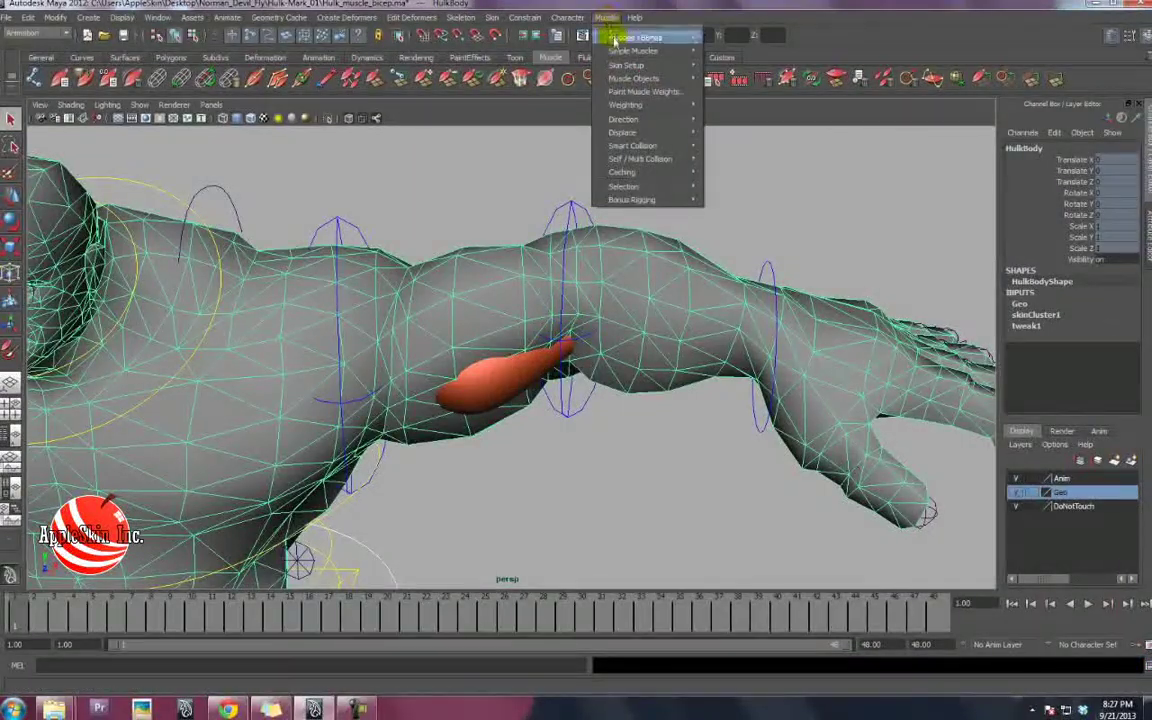
mouse_move(618, 68)
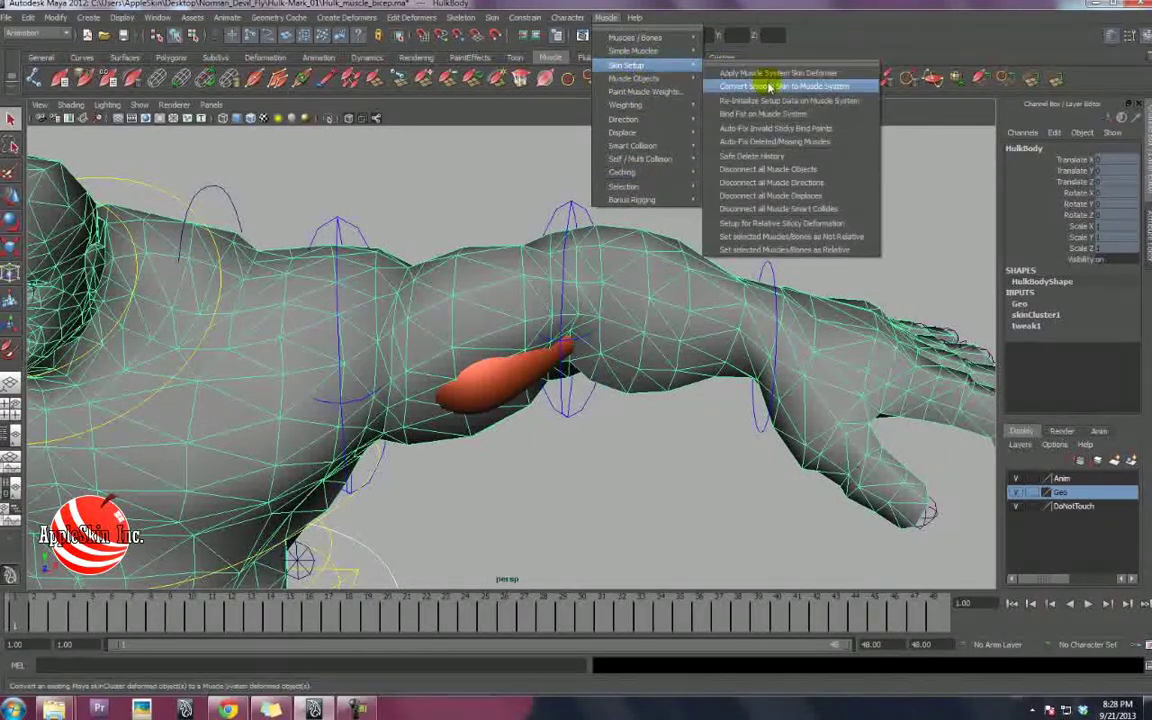
left_click(765, 86)
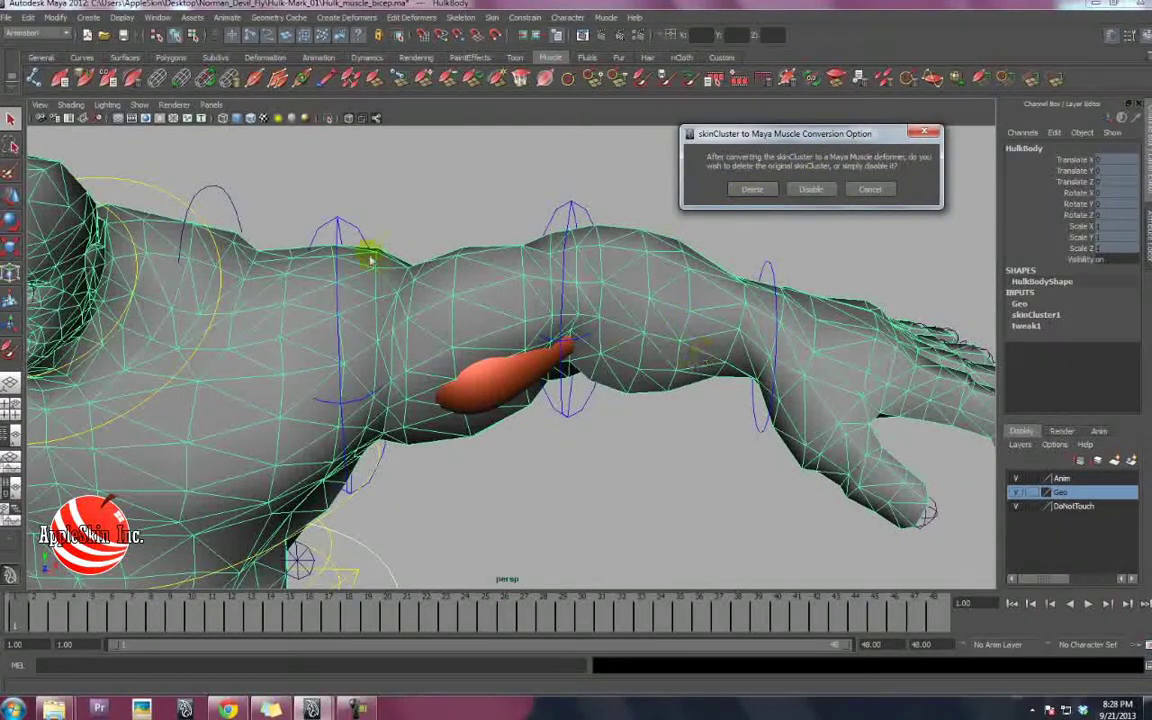
left_click(812, 191)
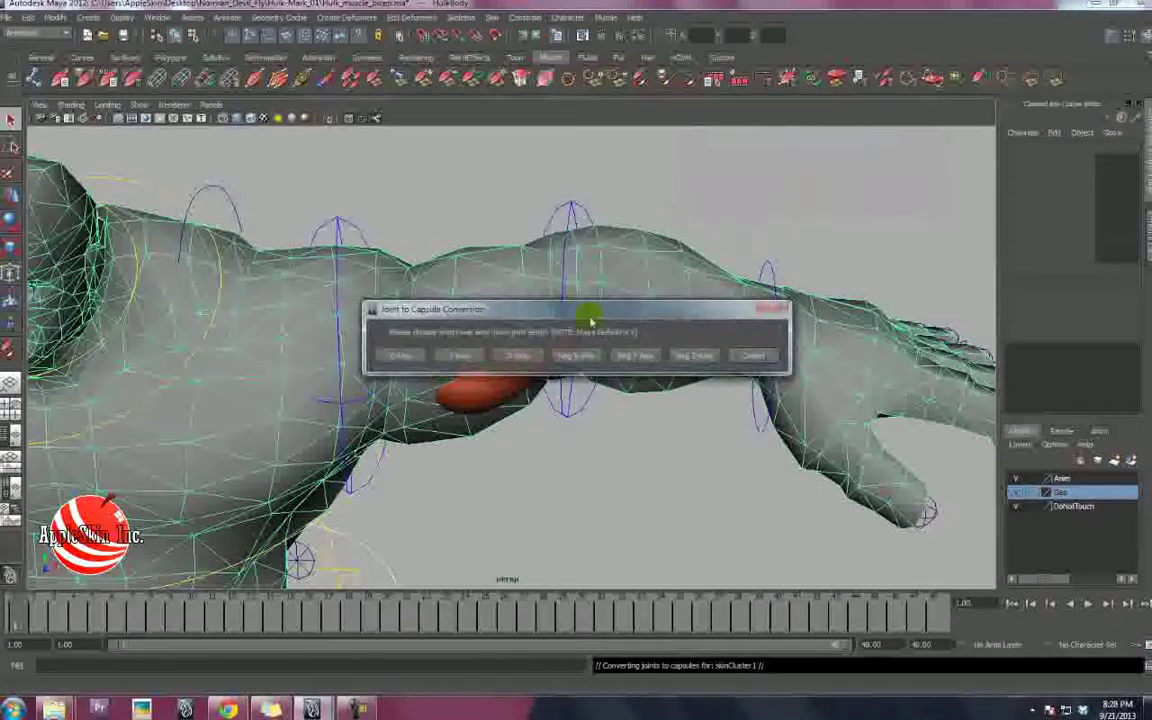
left_click(392, 362)
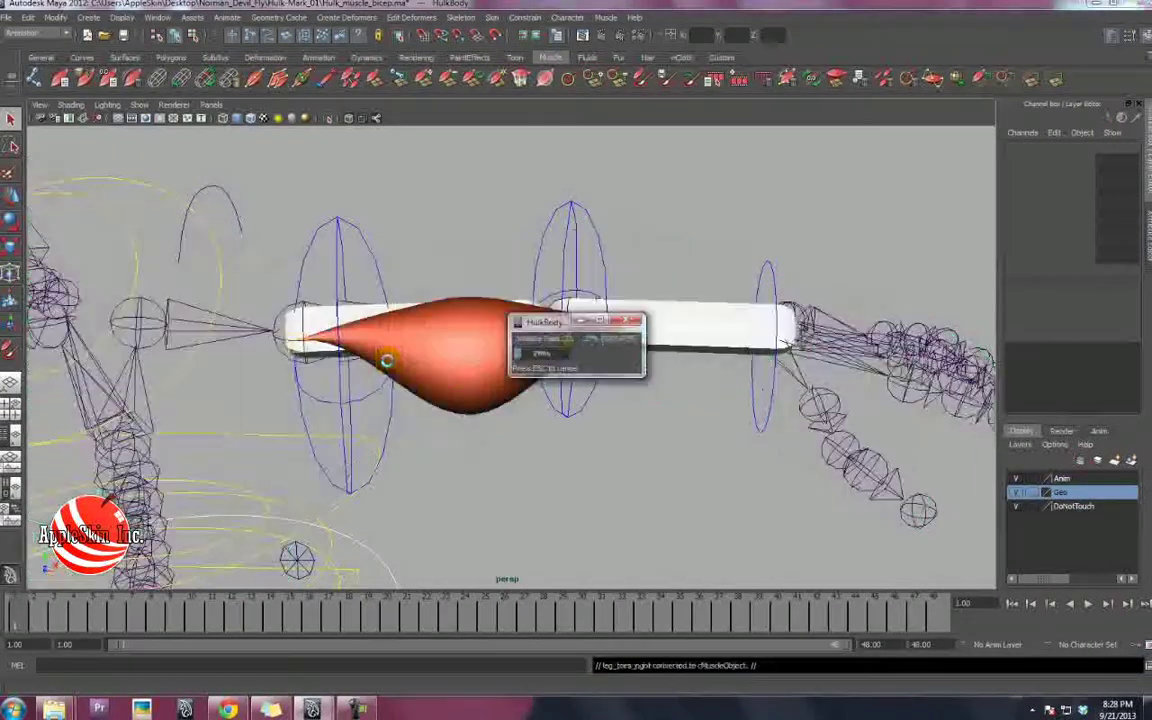
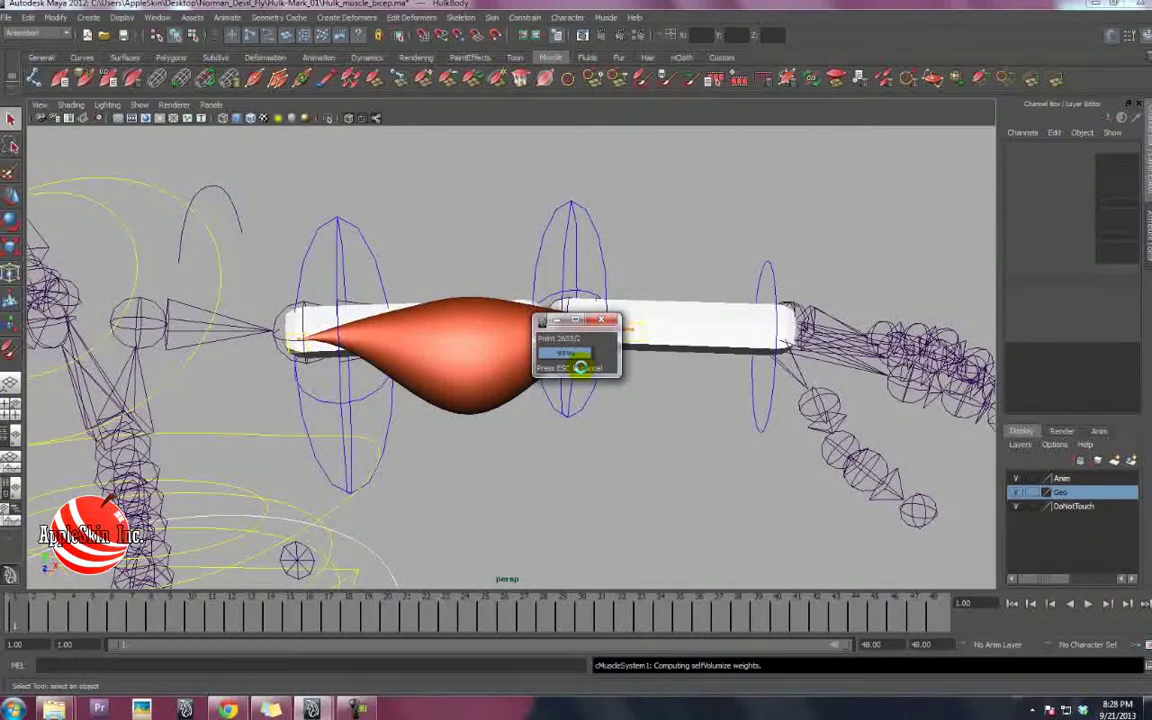
Examine the body mesh, skeleton and biceps muscle after the muscle system conversion.
left_click_drag(334, 311, 632, 290, "alt")
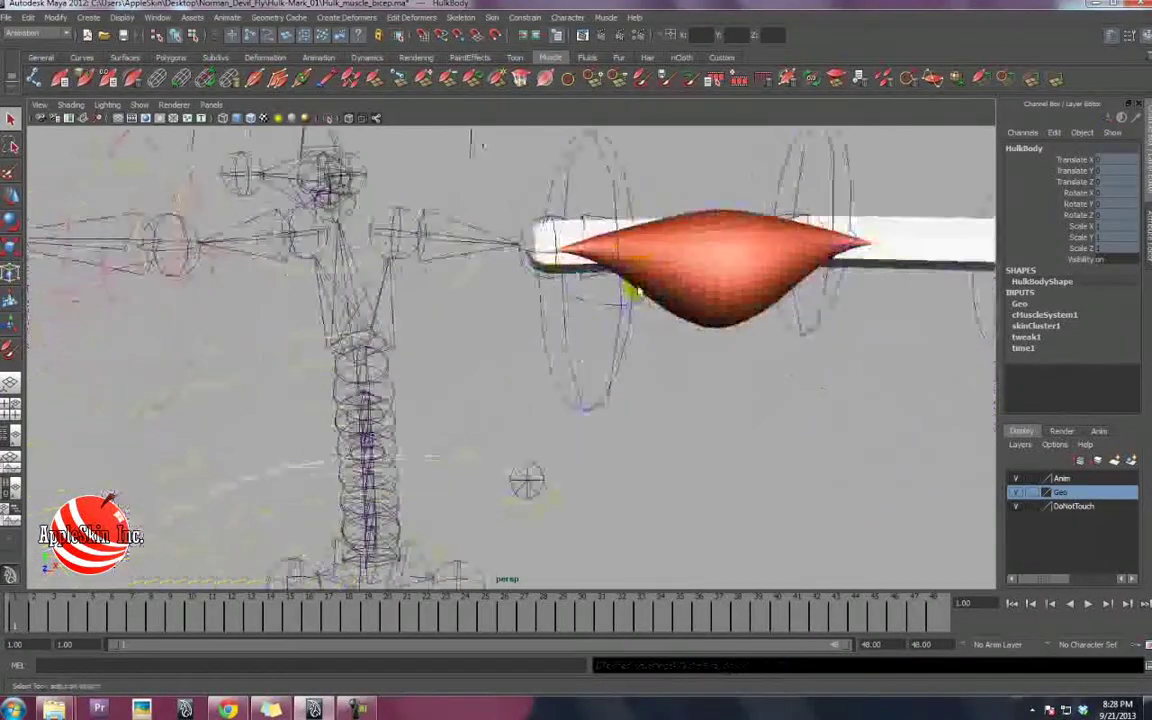
right_click_drag(634, 290, 370, 350, "alt")
middle_click_drag(370, 350, 390, 199, "alt")
left_click(440, 140)
right_click_drag(430, 461, 604, 524, "alt")
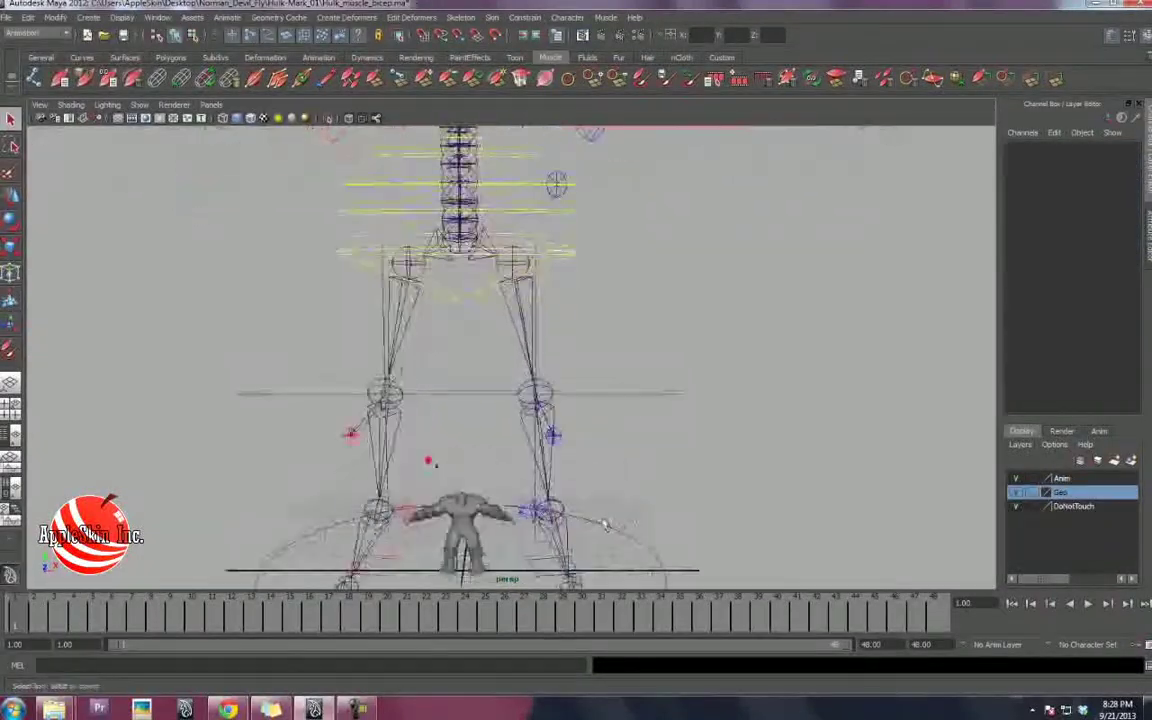
middle_click_drag(447, 503, 445, 432, "alt")
right_click_drag(405, 415, 545, 500, "alt")
middle_click_drag(515, 474, 528, 368, "alt")
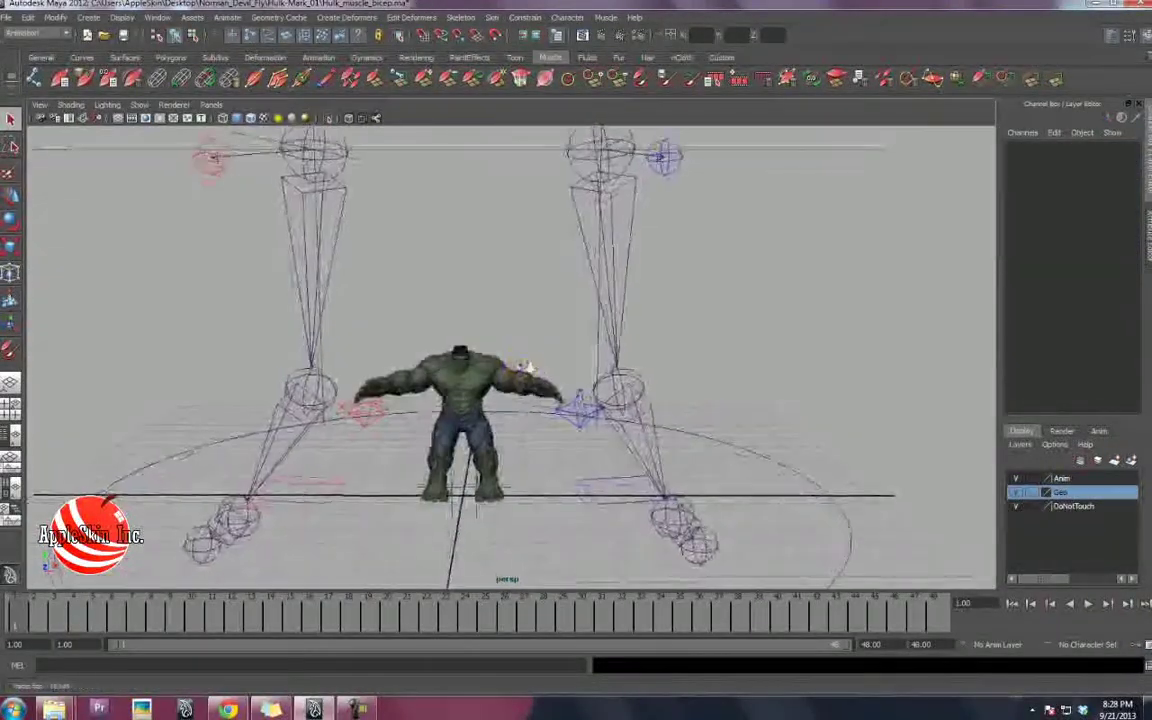
right_click_drag(524, 367, 538, 366, "alt")
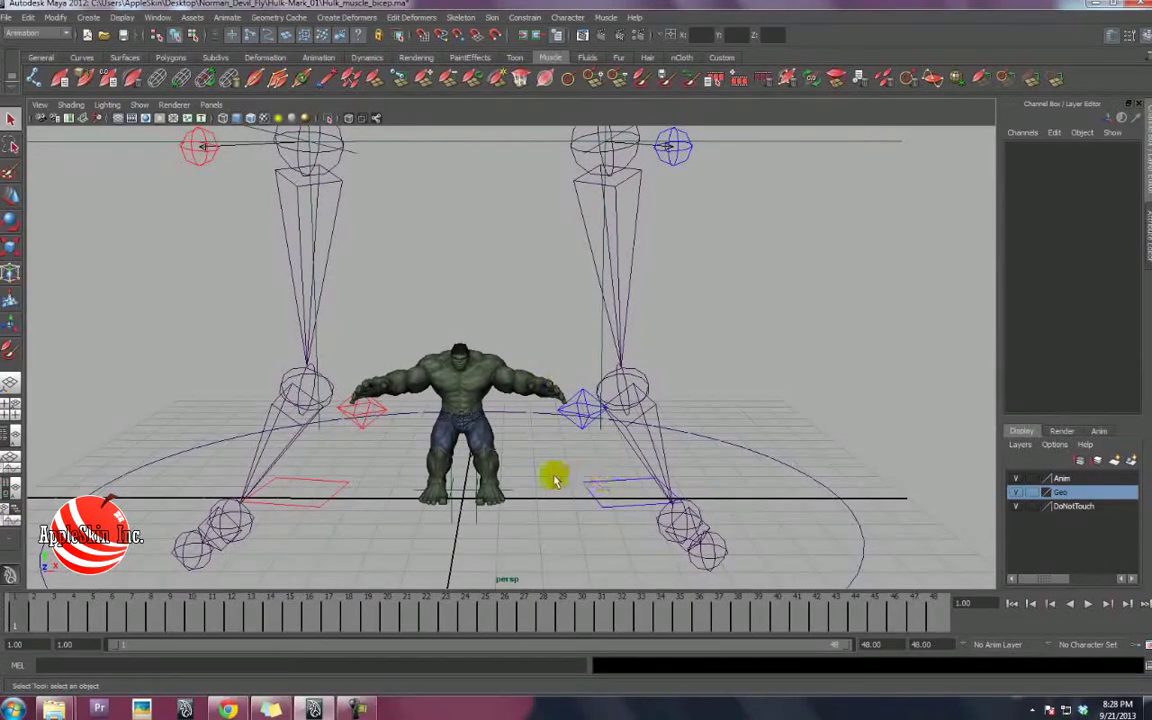
middle_click_drag(507, 426, 499, 471, "alt")
left_click(452, 433)
left_click(703, 332)
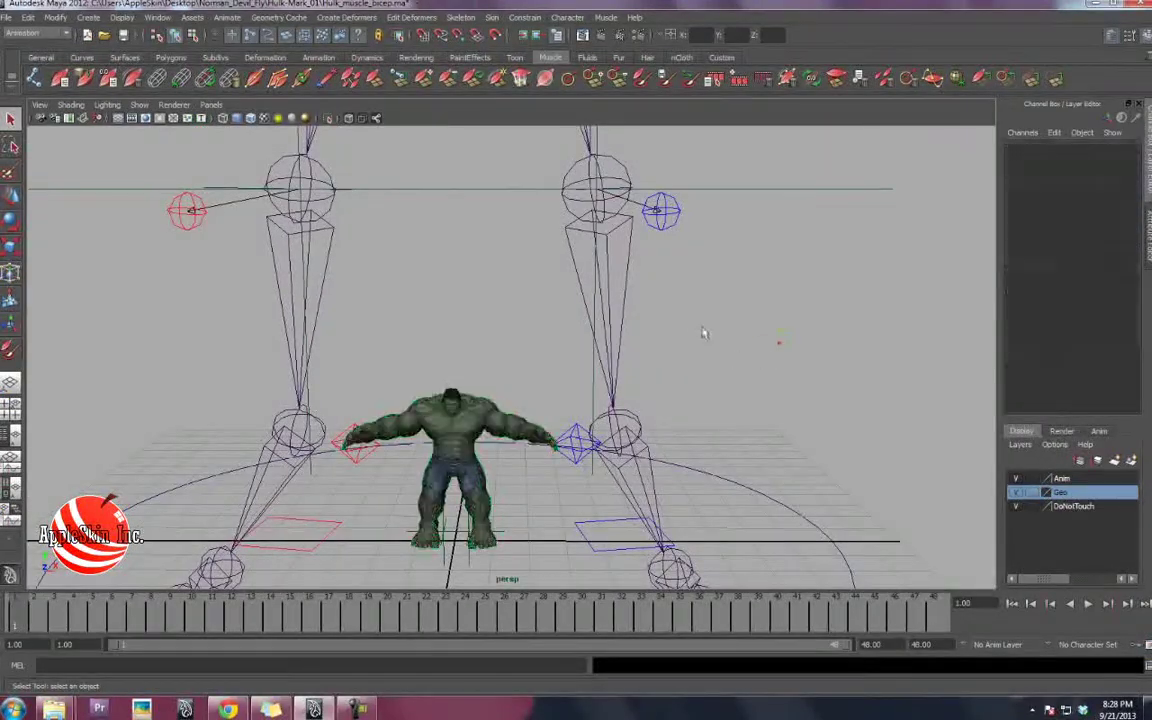
right_click_drag(703, 332, 520, 245, "alt")
middle_click_drag(510, 249, 514, 342, "alt")
right_click_drag(563, 329, 501, 314, "alt")
Test-move the charName_cog_ctrl control sideways, undo the move and deselect the control.
left_click(513, 350)
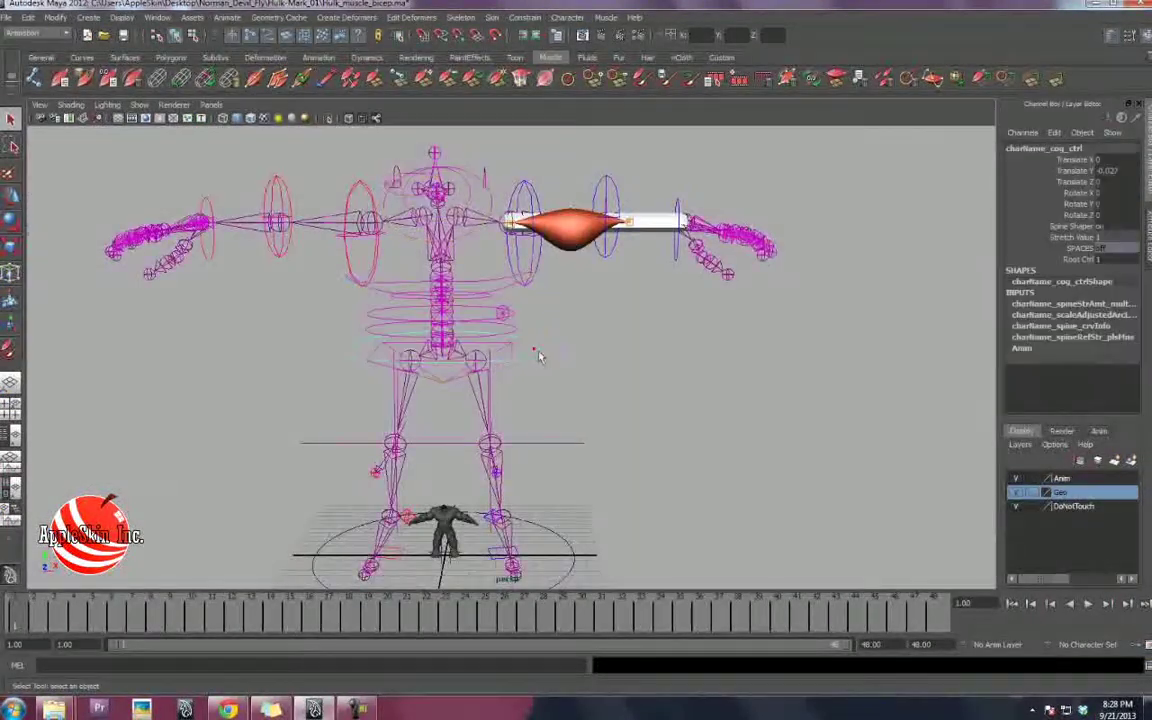
key("w")
left_click_drag(444, 340, 600, 345)
key("ctrl+z")
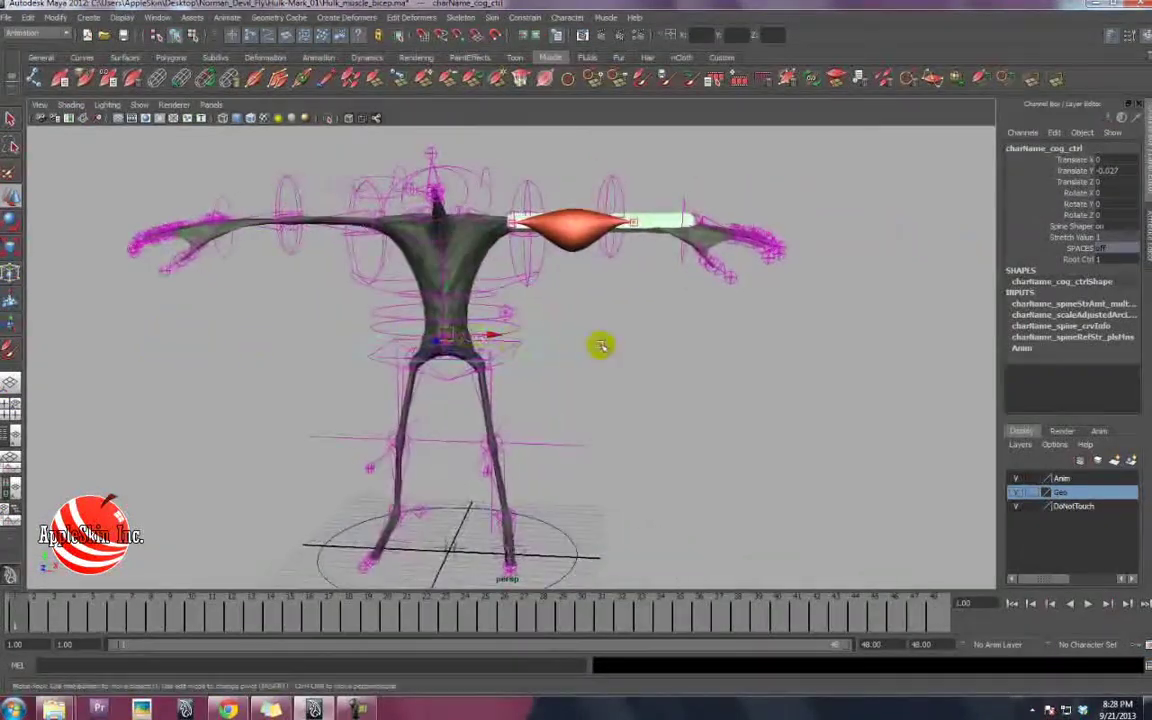
left_click(600, 345)
Inspect the converted skin deformation around the head, shoulders and left arm.
middle_click_drag(591, 283, 602, 342, "alt")
right_click_drag(400, 310, 527, 339, "alt")
left_click_drag(530, 342, 540, 416, "alt")
middle_click_drag(608, 410, 687, 473, "alt")
right_click_drag(170, 375, 253, 378, "alt")
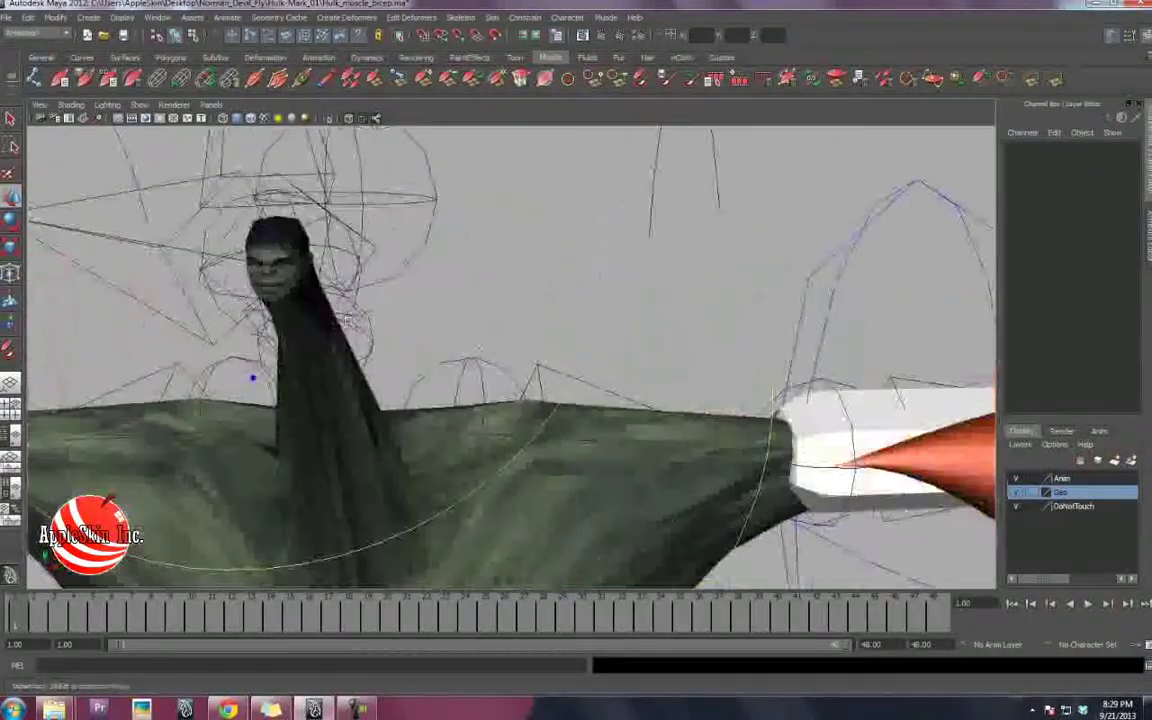
right_click_drag(500, 345, 352, 365, "alt")
middle_click_drag(705, 362, 447, 312, "alt")
right_click_drag(582, 308, 509, 312, "alt")
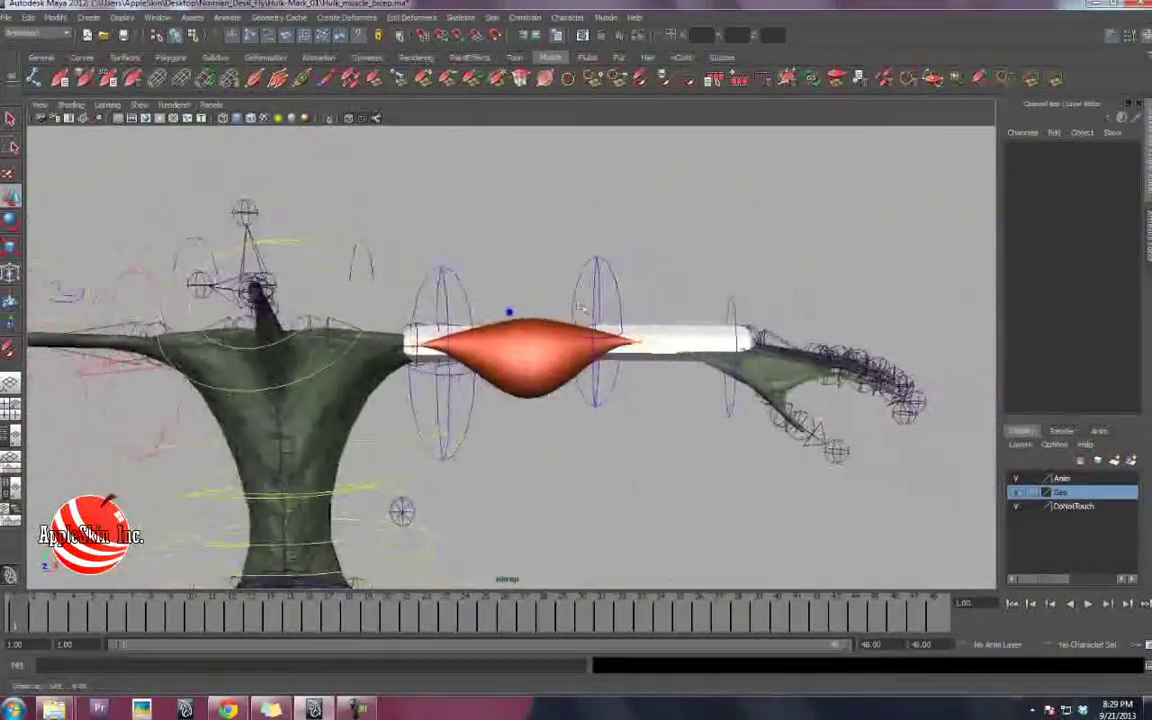
Test-rotate the left elbow control to check the converted arm, and undo the rotation.
left_click(594, 297)
left_click_drag(636, 339, 555, 401, "alt")
key("ctrl+z")
left_click(492, 350)
left_click(556, 402)
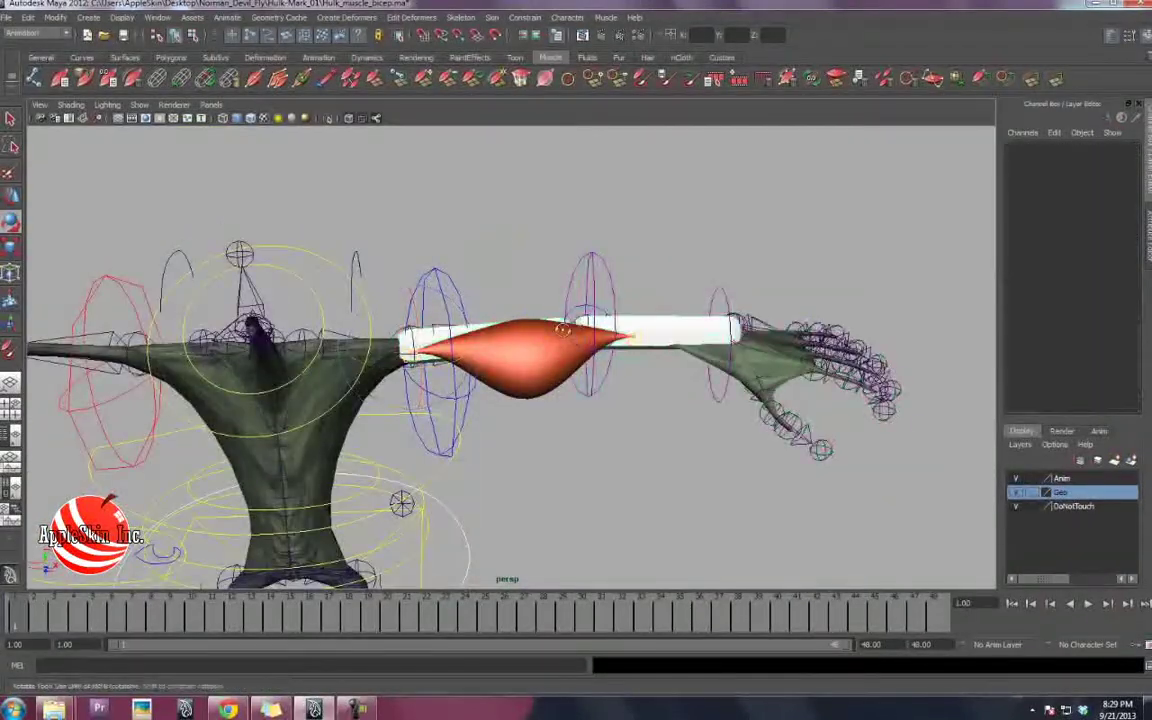
Connect the left arm's biceps muscle to the HulkBody mesh as a muscle object.
left_click_drag(562, 330, 545, 337, "alt")
left_click(525, 337)
left_click(630, 268)
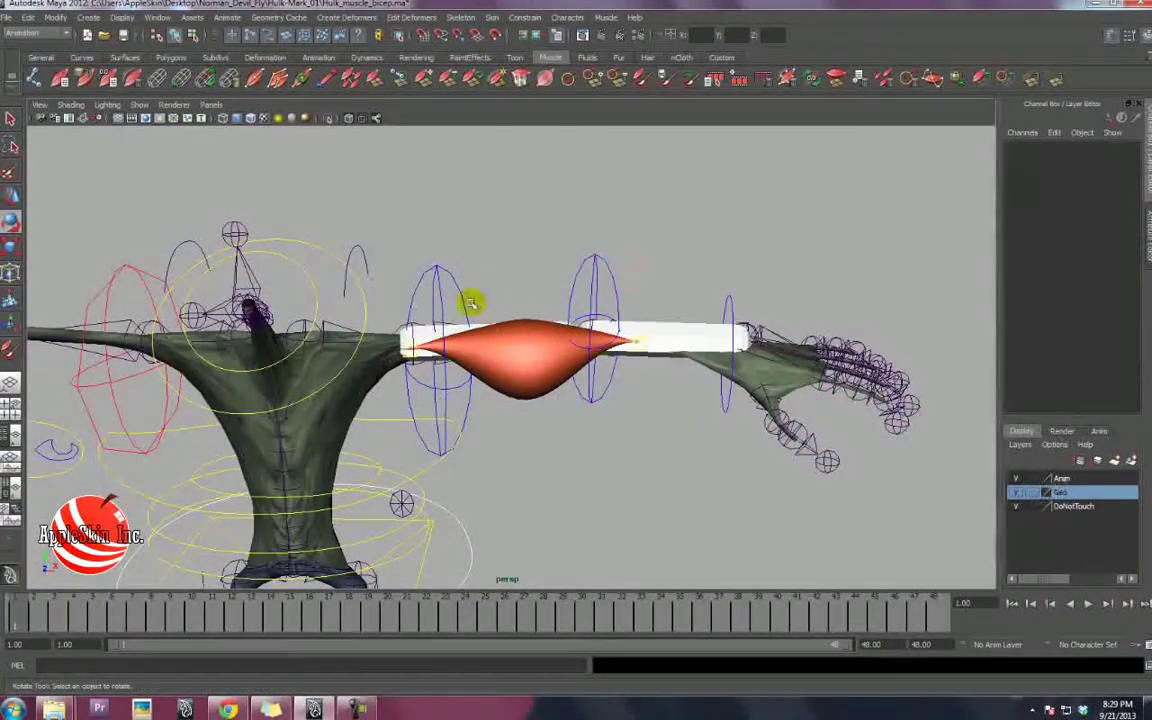
left_click(553, 354)
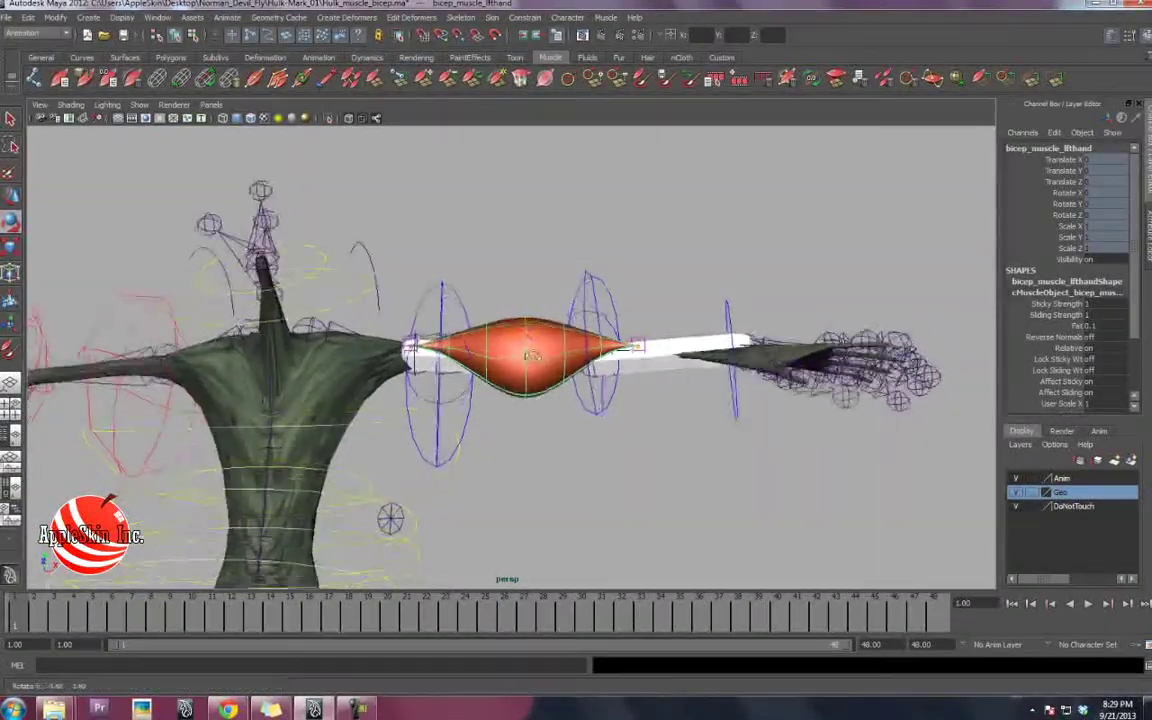
left_click(357, 374)
left_click_drag(357, 374, 330, 388, "alt")
scroll(340, 376, "up", 4)
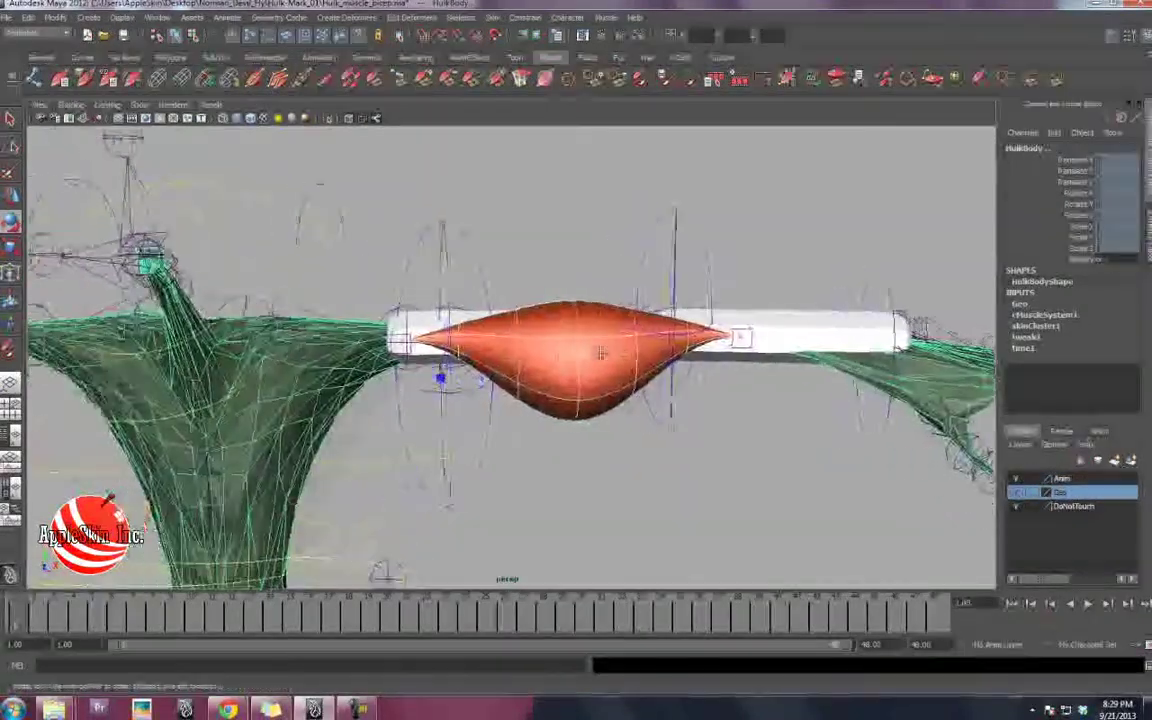
middle_click_drag(352, 370, 392, 368, "alt")
left_click(606, 17)
mouse_move(625, 52)
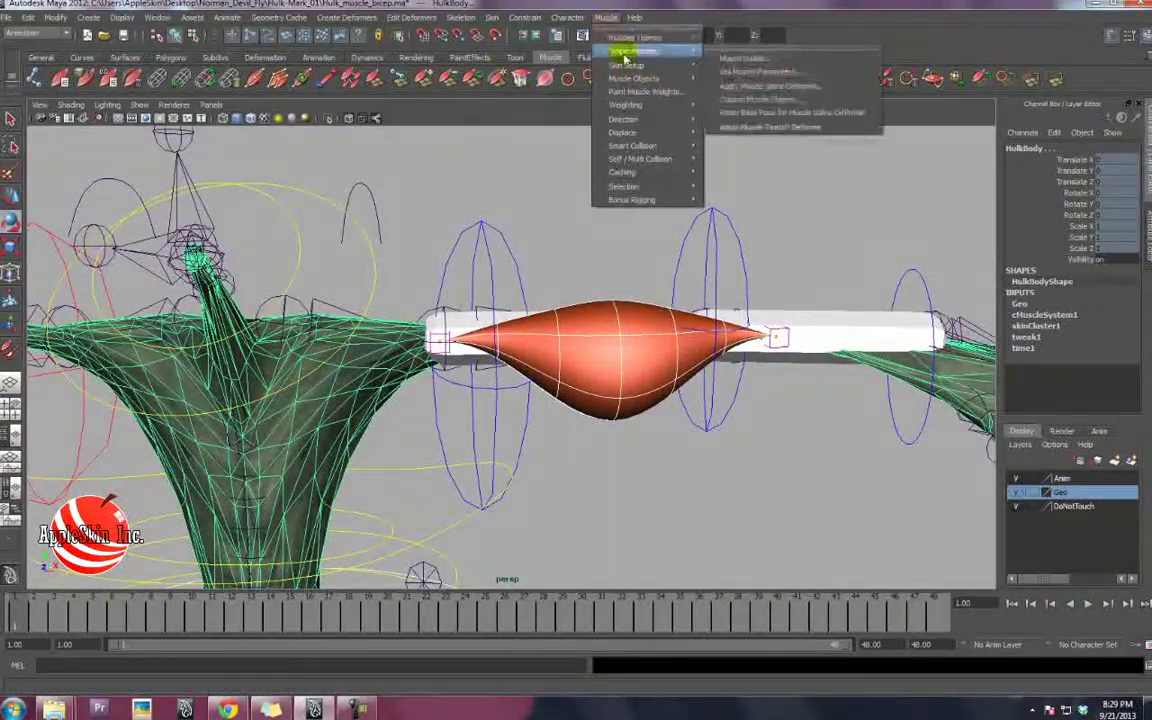
mouse_move(620, 78)
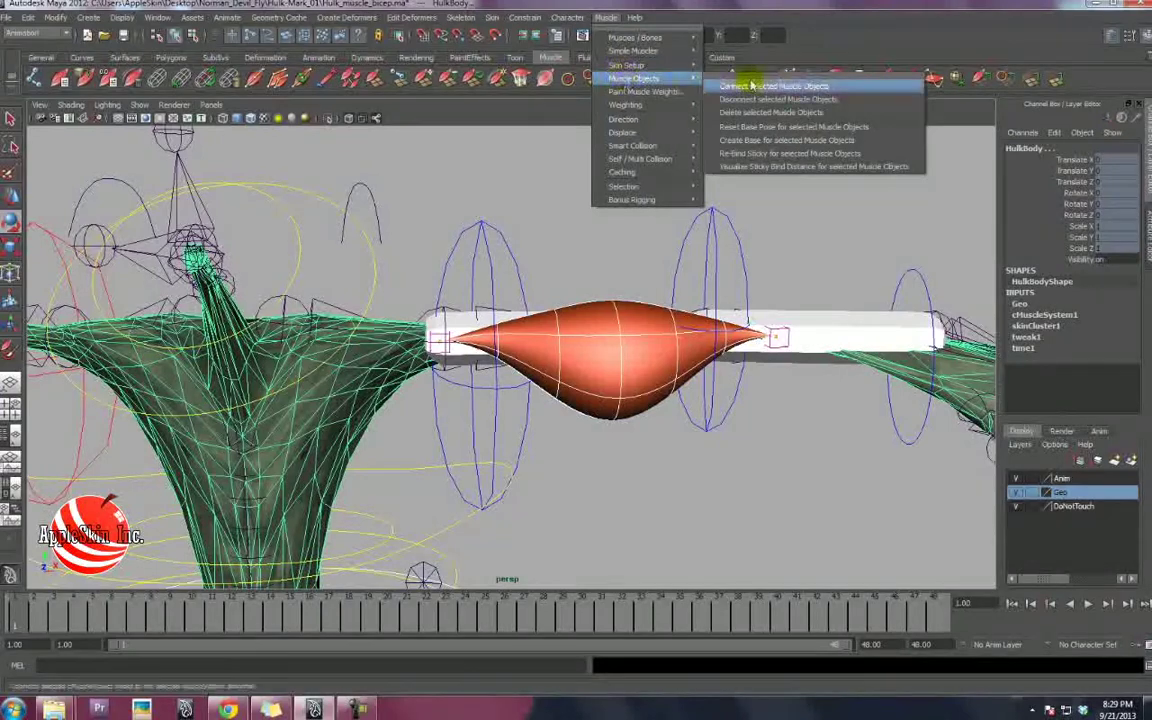
left_click(791, 90)
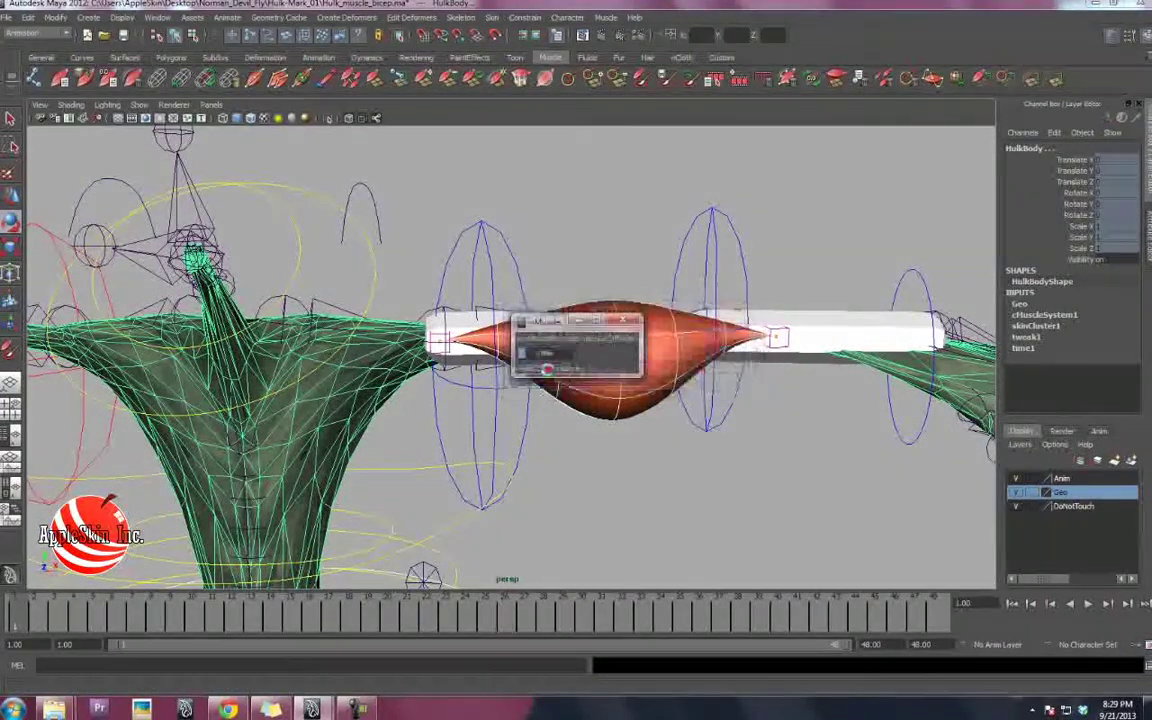
left_click_drag(552, 365, 622, 265, "alt")
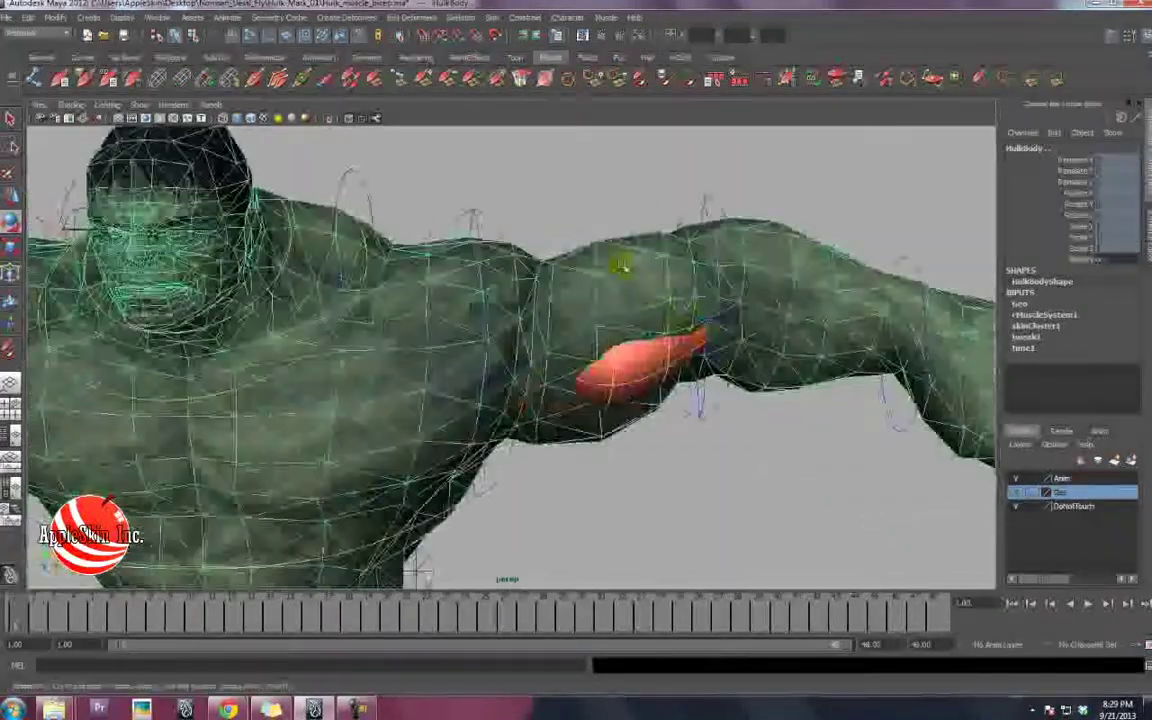
Test-rotate the left elbow control to check the skin with the connected biceps muscle, and undo the rotation.
left_click(715, 195)
left_click_drag(795, 283, 386, 278, "alt")
right_click_drag(386, 278, 637, 282, "alt")
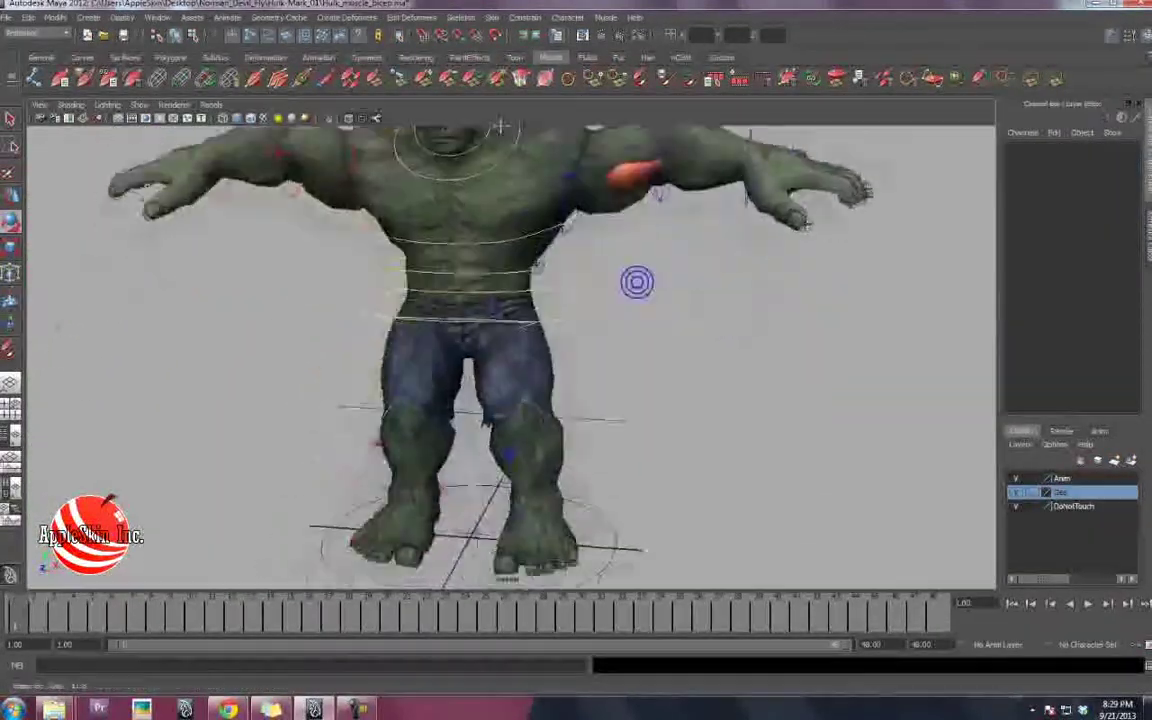
mouse_move(500, 126)
middle_mouse_down("alt")
mouse_move(454, 255)
mouse_move(450, 335)
middle_mouse_up("alt")
right_click_drag(404, 342, 699, 355, "alt")
middle_click_drag(699, 355, 586, 329, "alt")
left_click(587, 325)
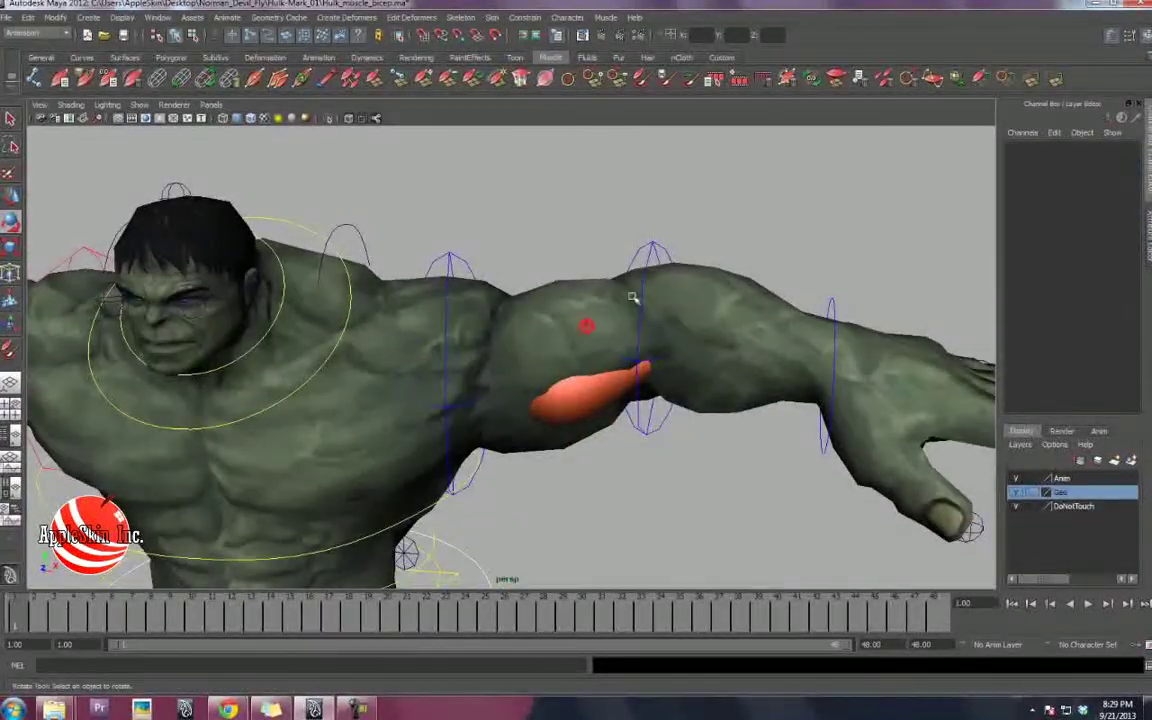
left_click(643, 302)
left_click(652, 248)
left_click_drag(673, 373, 581, 349)
key("ctrl+z")
Test-rotate the charName_lf_upArm_fk_ctrl control and undo the rotation.
left_click(472, 268)
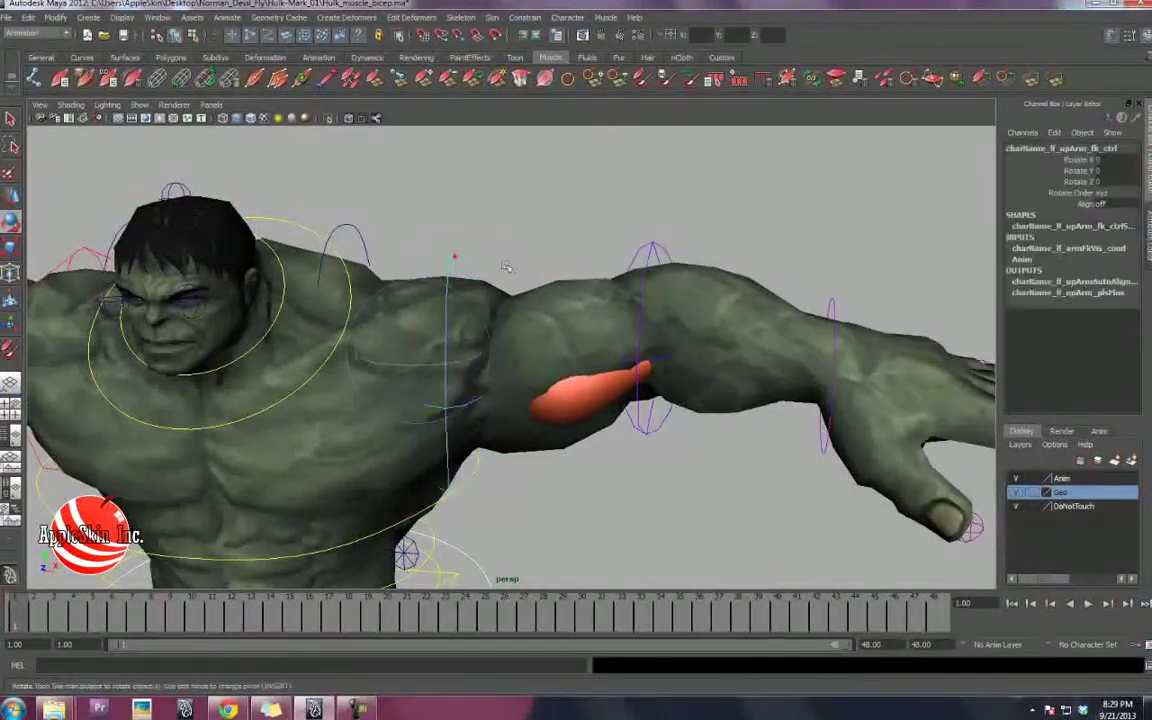
left_click_drag(506, 267, 602, 357)
key("ctrl+z")
right_click_drag(602, 357, 590, 266, "alt")
middle_click_drag(590, 266, 618, 188, "alt")
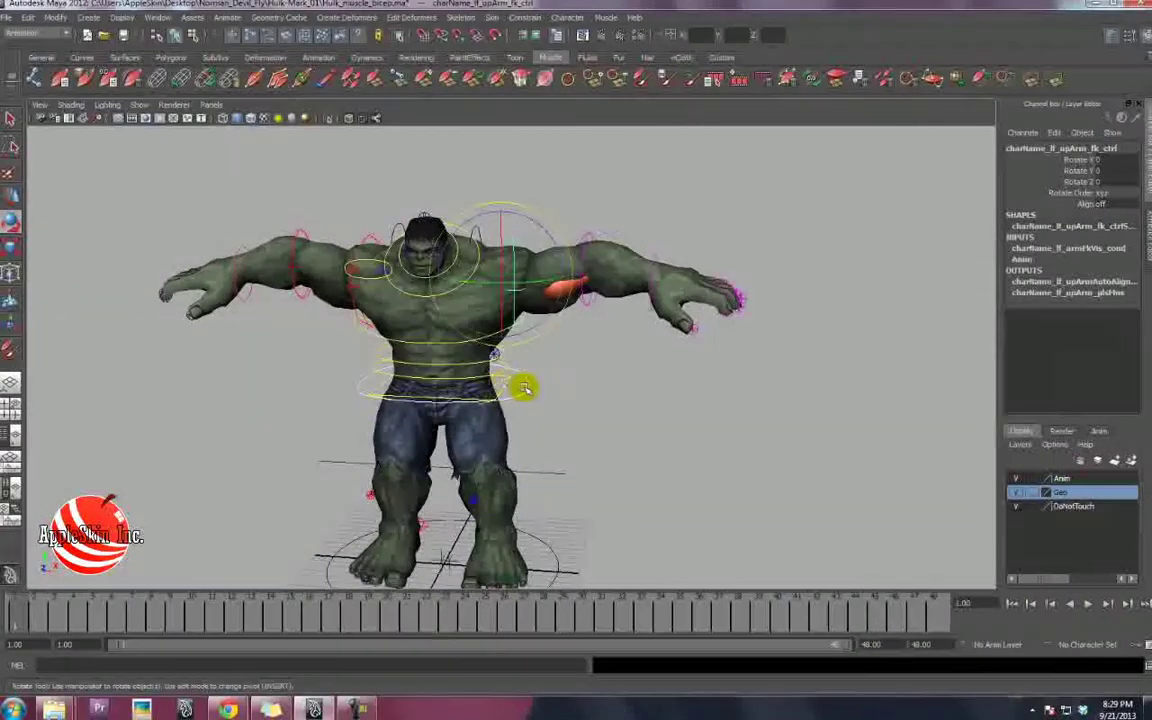
Test-move the control around the character's waist, undo the move and deselect the control.
left_click(525, 388)
key("w")
middle_click_drag(540, 388, 500, 488)
key("ctrl+z")
left_click(590, 393)
Test-rotate the charName_lf_elbow_fk_ctrl control about Y to check how the biceps muscle flexes, and undo the rotations.
right_click_drag(500, 470, 590, 450, "alt")
left_click_drag(520, 440, 553, 365, "alt")
right_click_drag(553, 365, 597, 329, "alt")
left_click(544, 376)
left_click(598, 218)
left_click_drag(596, 236, 620, 285, "alt")
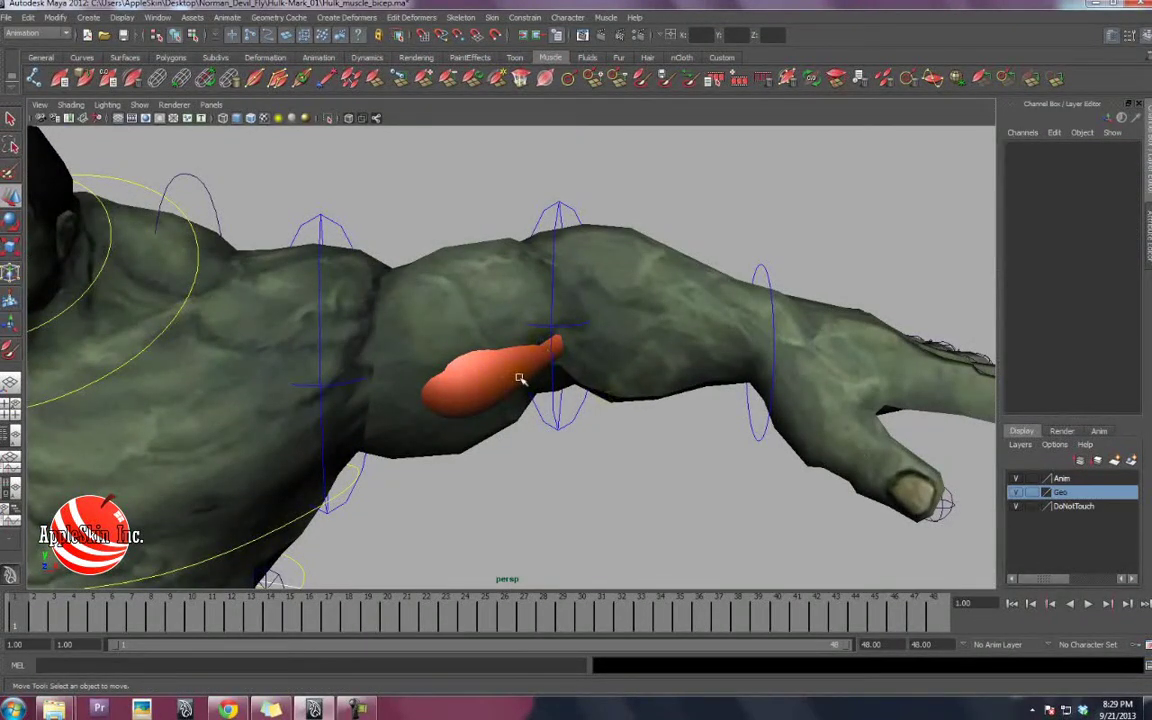
left_click(528, 237)
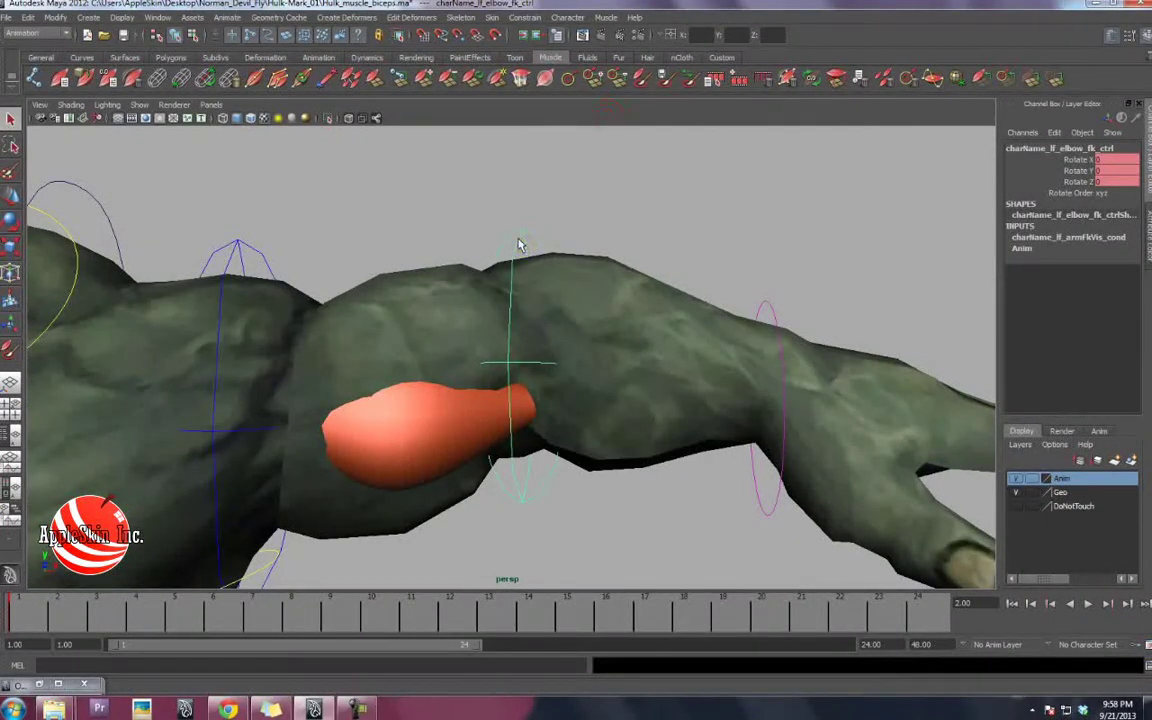
key("e")
left_click_drag(645, 309, 532, 411, "alt")
key("ctrl+z")
left_click_drag(558, 452, 535, 404)
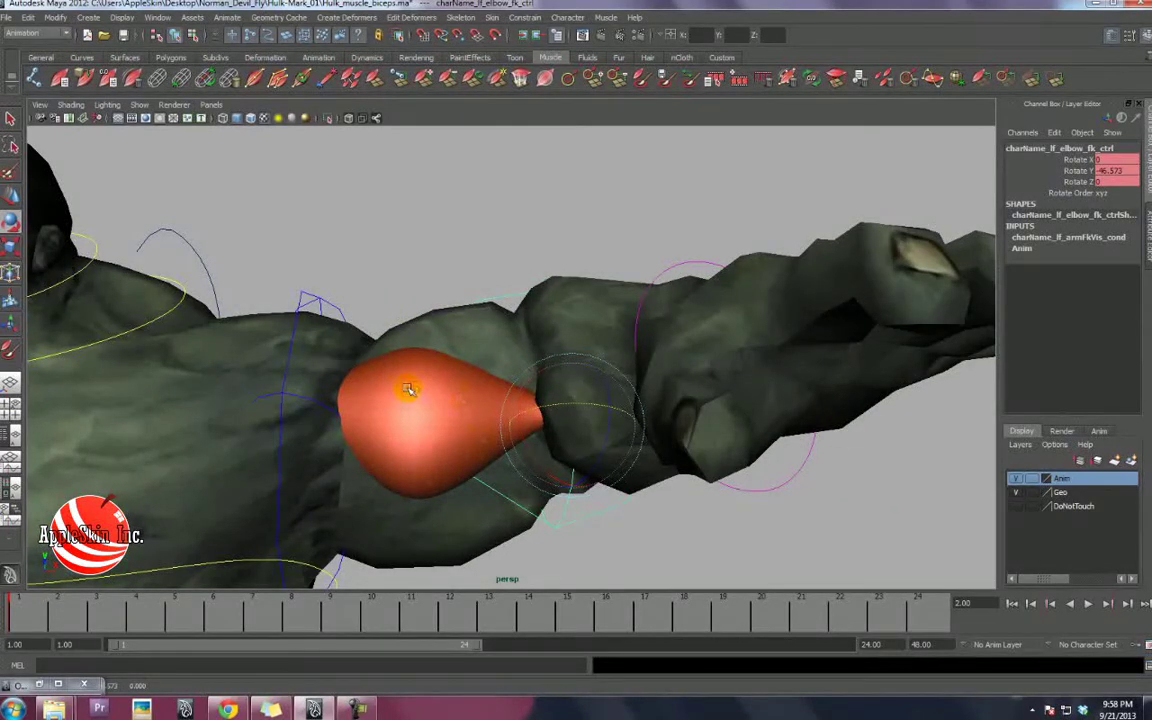
mouse_move(606, 412)
left_mouse_down()
mouse_move(627, 404)
mouse_move(579, 404)
mouse_move(609, 404)
mouse_move(606, 413)
mouse_move(598, 400)
left_mouse_up()
key("ctrl+z")
key("ctrl+z")
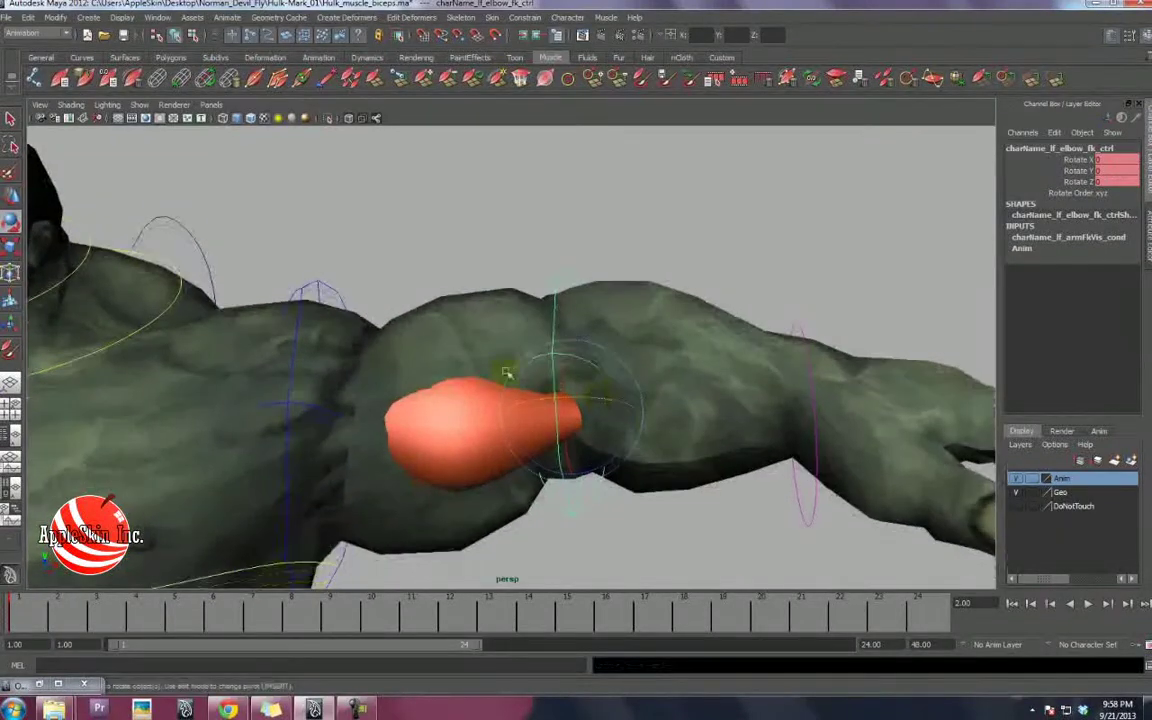
Open Muscle Paint for the HulkBody mesh and choose the left biceps muscle as the influence to paint.
left_click(573, 349)
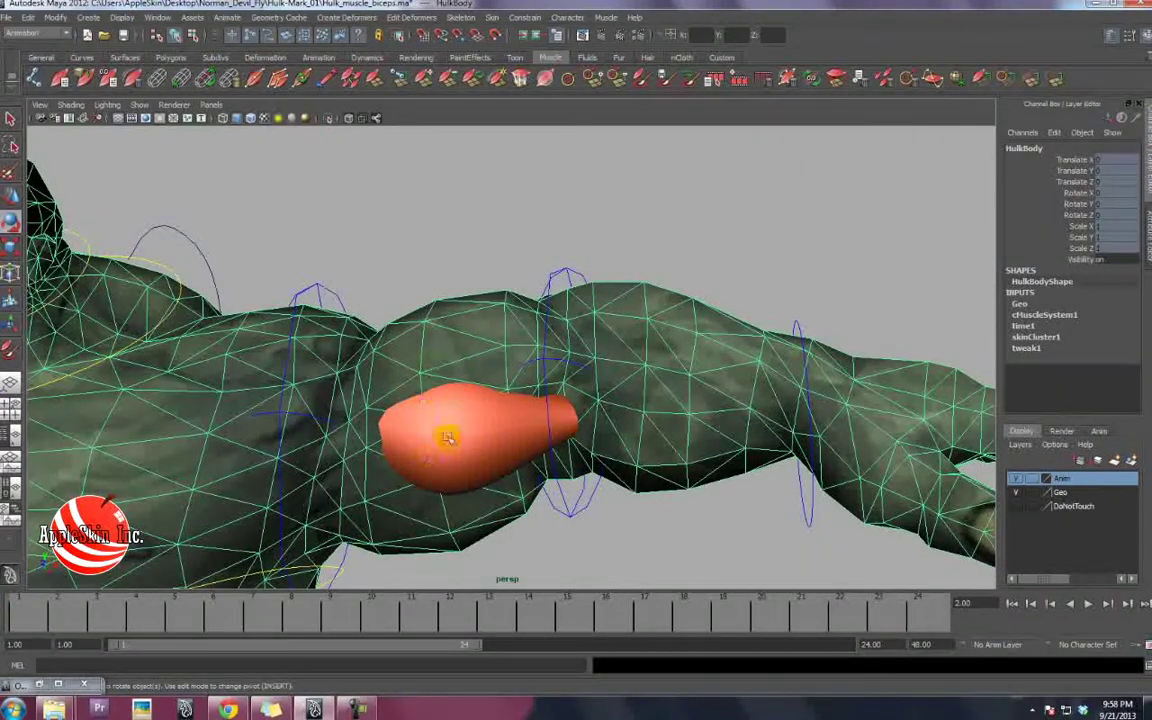
left_click_drag(448, 438, 471, 236, "alt")
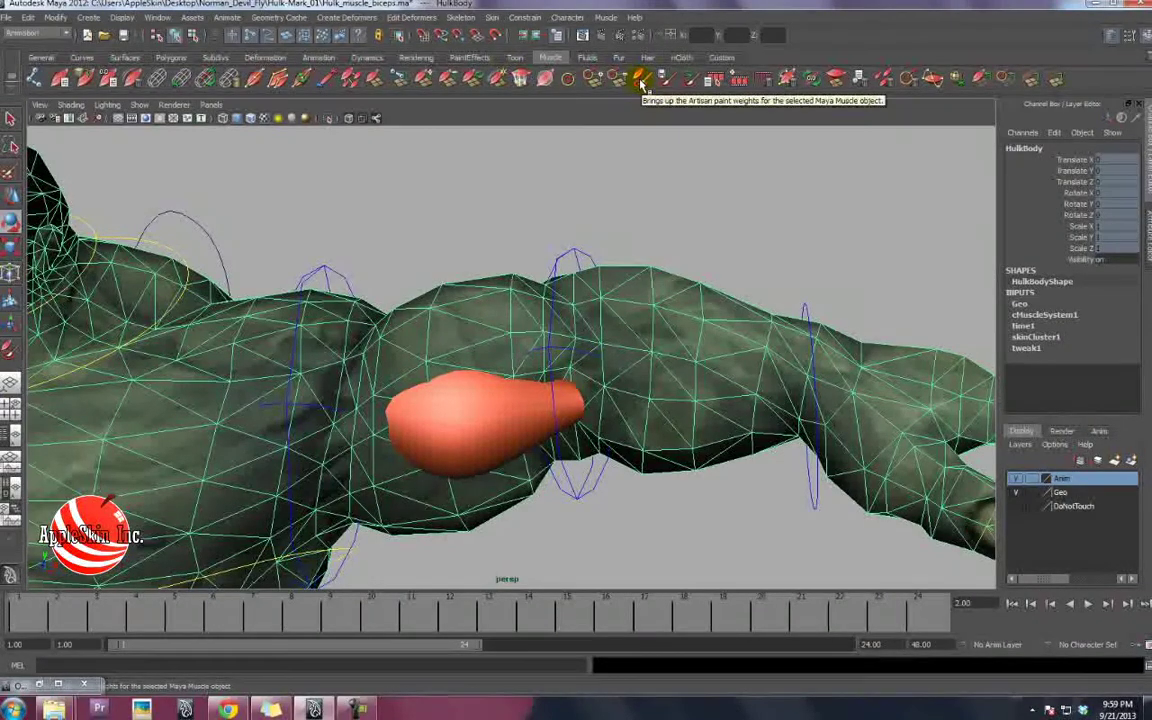
left_click(642, 82)
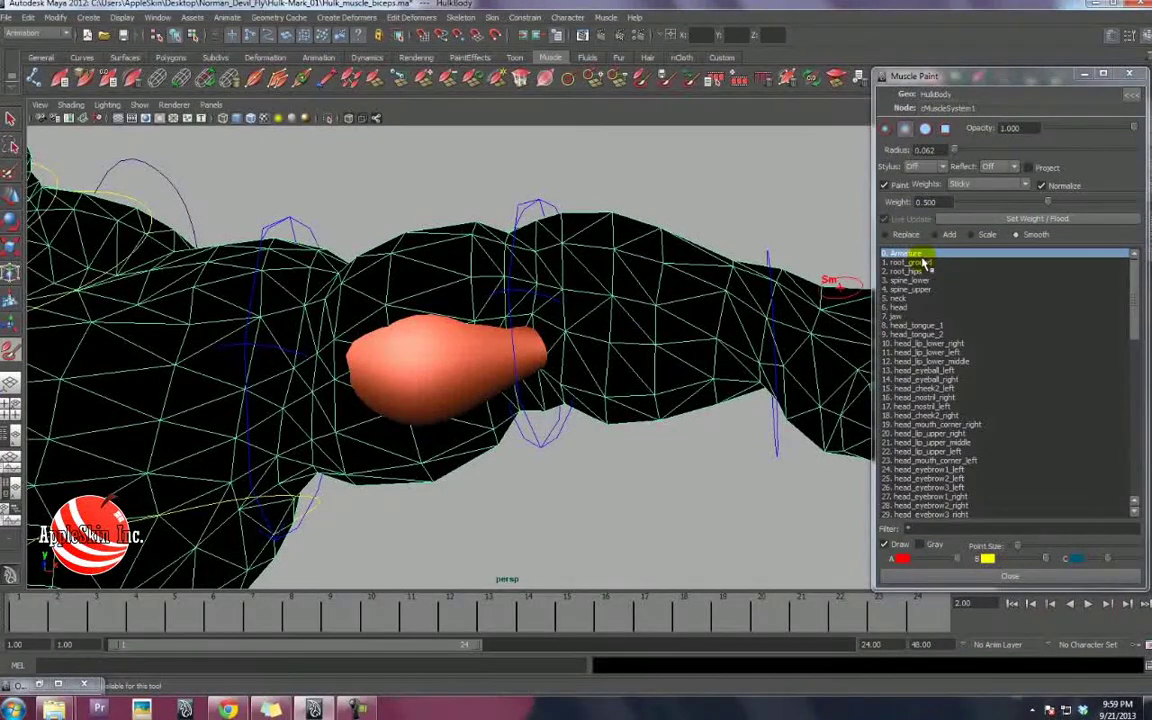
scroll(925, 262, "down", 18)
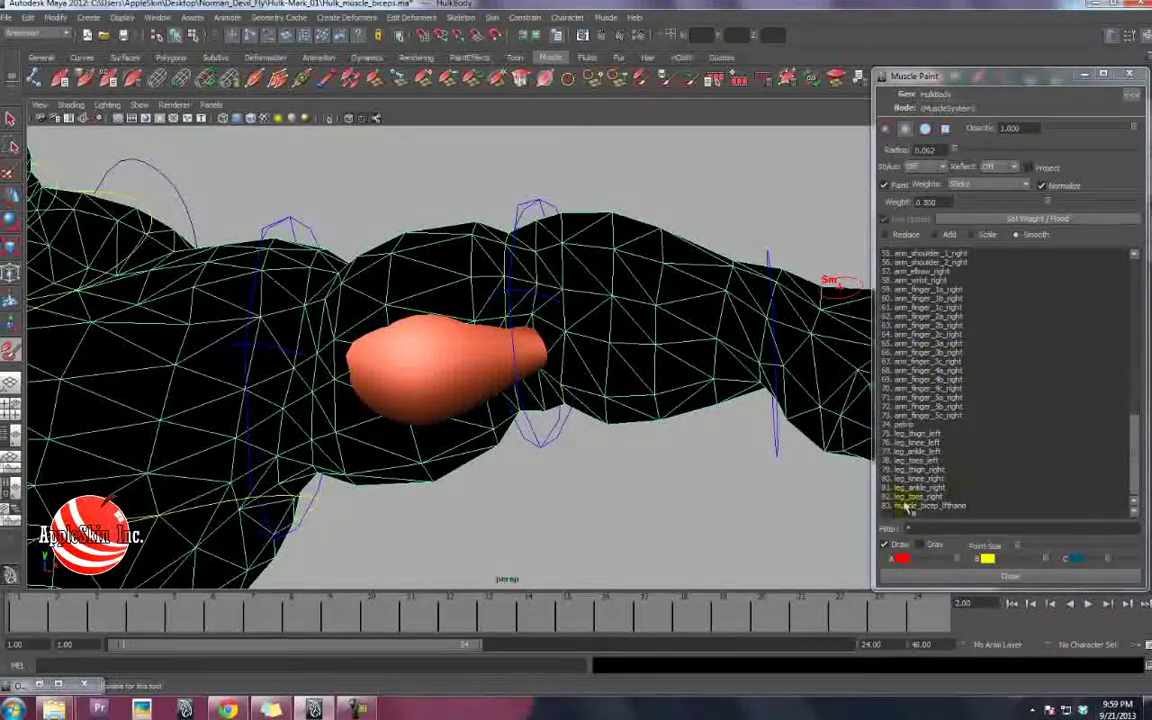
left_click(933, 507)
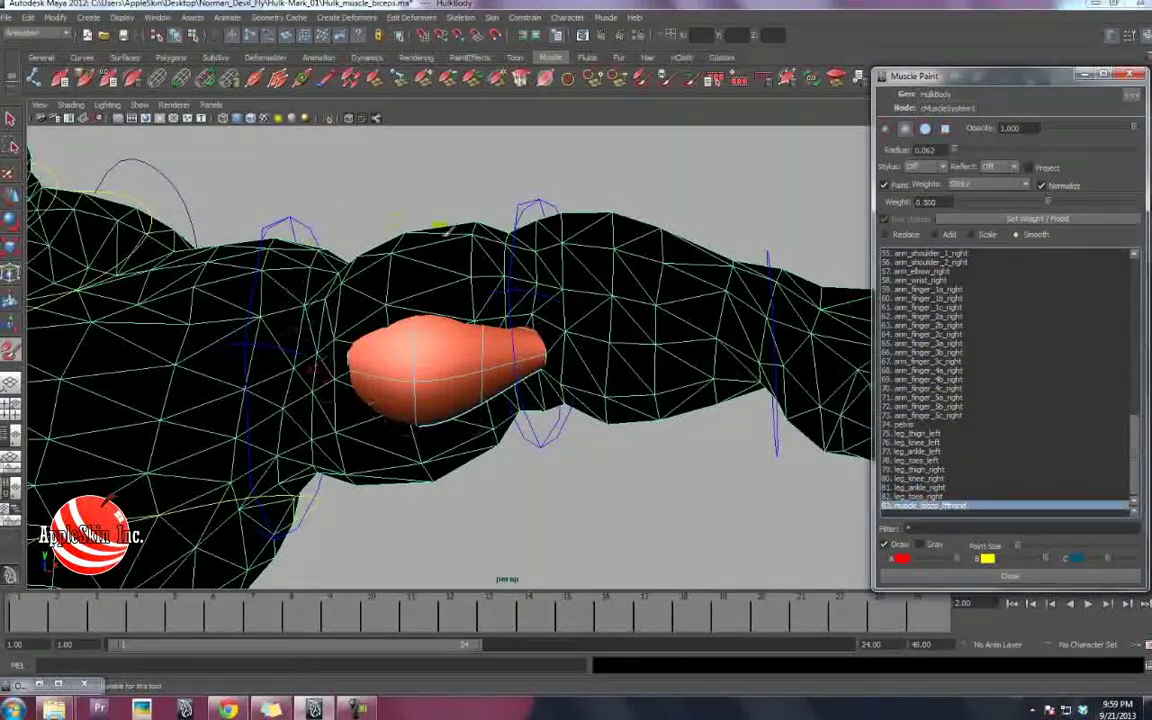
Hide the biceps muscle surface in the viewport, leaving the body mesh and controls displayed.
key("4")
mouse_move(424, 356)
left_mouse_down("alt")
mouse_move(468, 366)
mouse_move(491, 396)
mouse_move(463, 285)
left_mouse_up("alt")
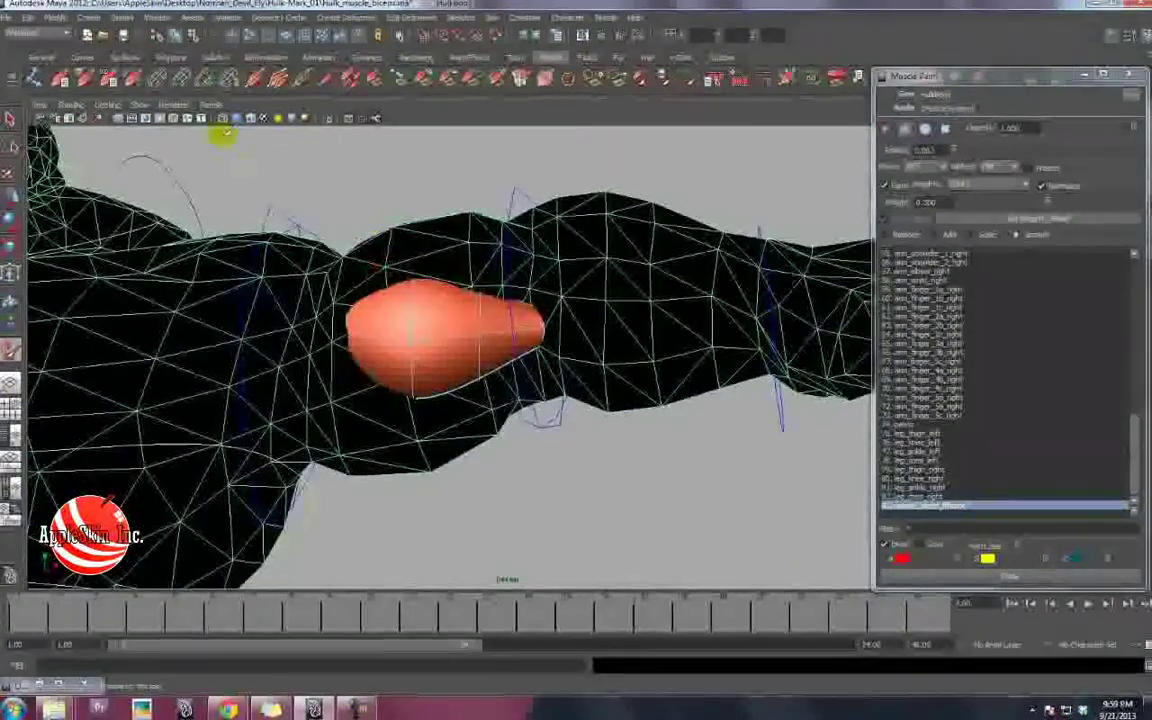
left_click(140, 104)
left_click(170, 180)
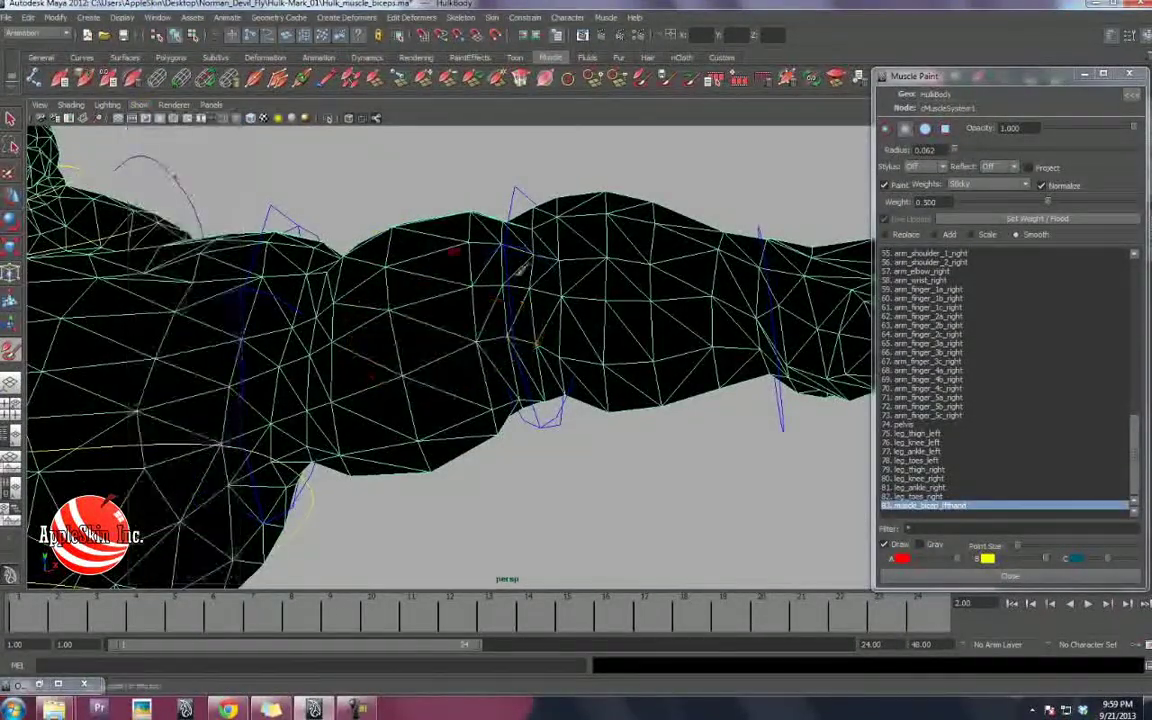
left_click_drag(600, 310, 537, 314, "alt")
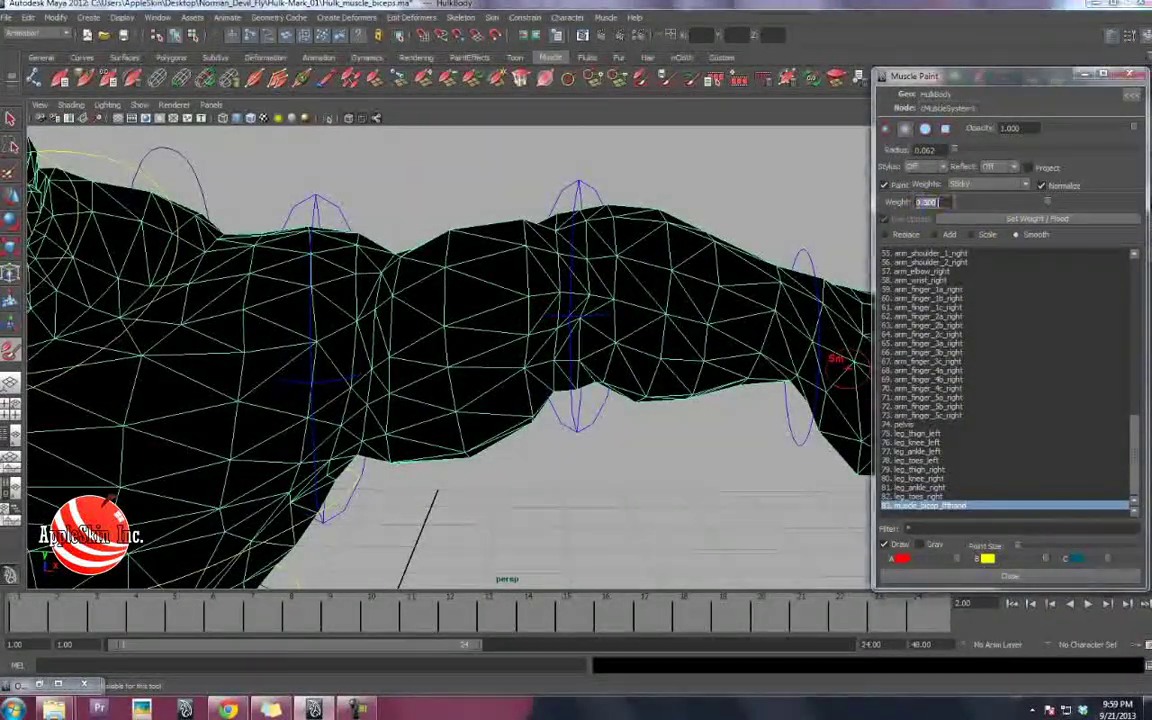
Paint sticky weights for the left biceps muscle over the upper arm in Add mode with a weight of 0.200.
double_click(936, 202)
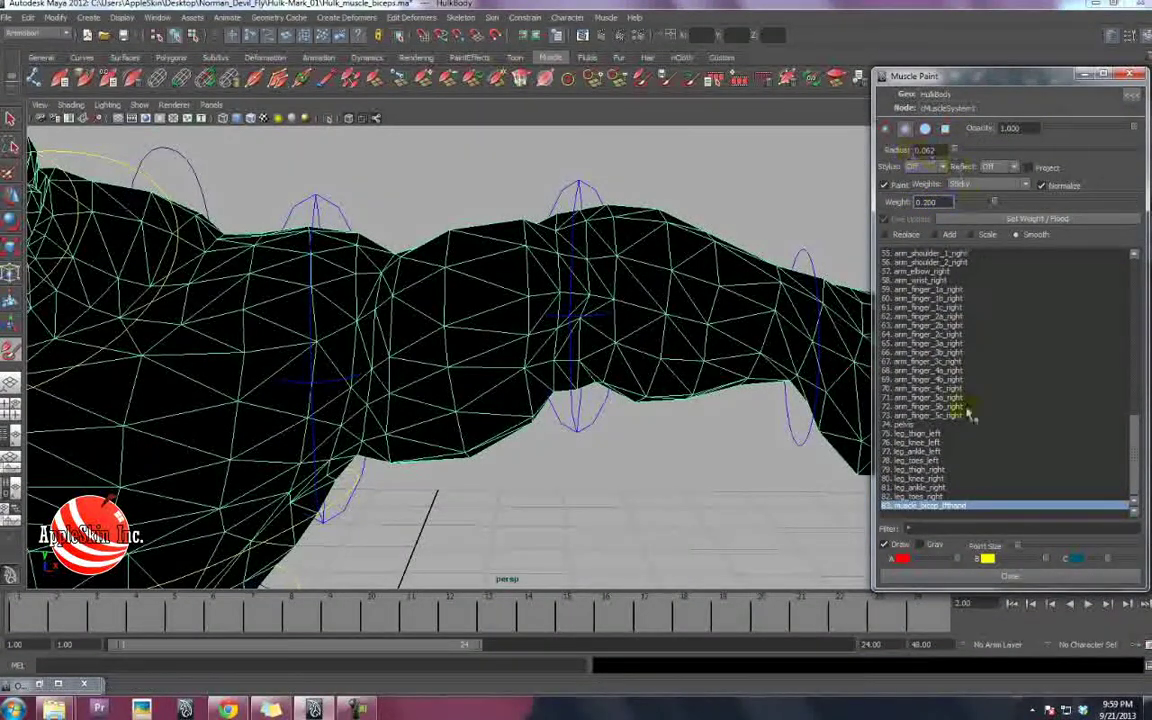
left_click(931, 507)
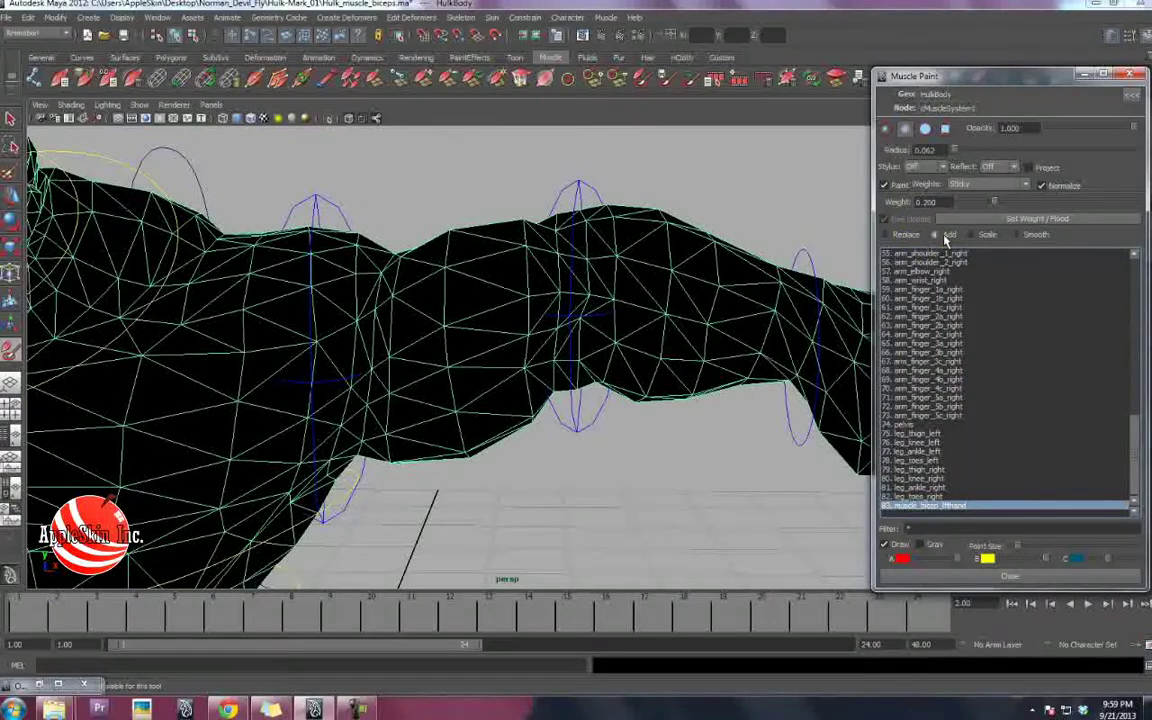
mouse_move(440, 338)
left_mouse_down("alt")
mouse_move(550, 345)
mouse_move(442, 328)
left_mouse_up("alt")
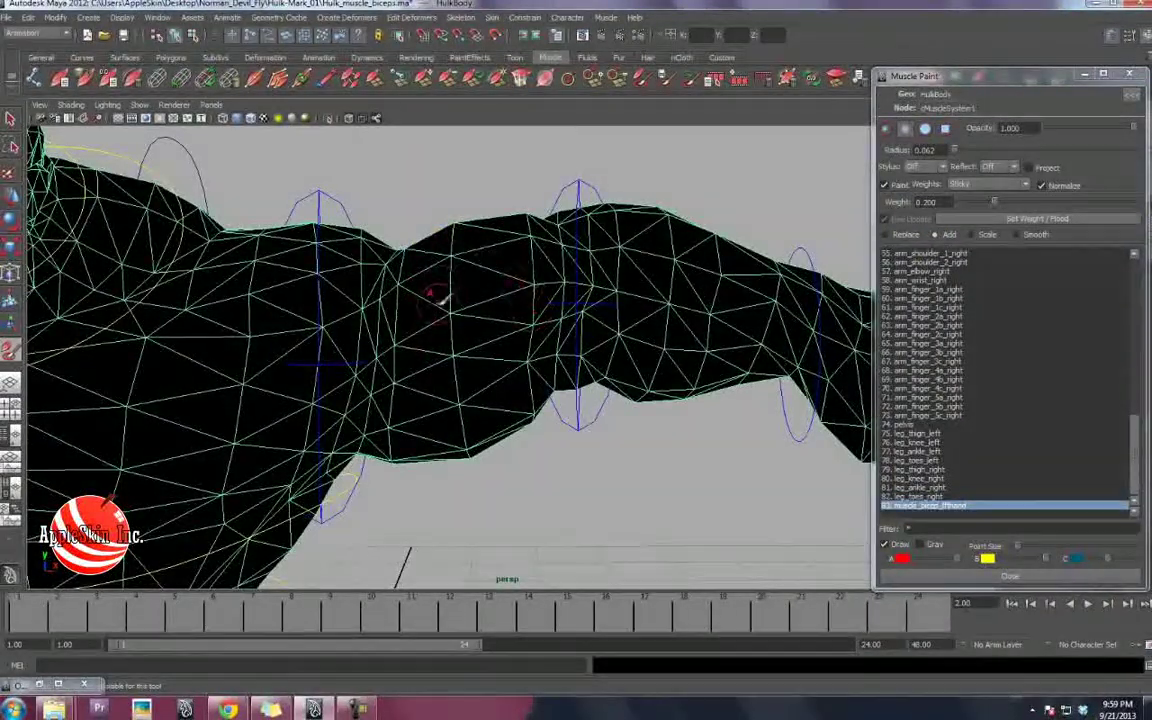
mouse_move(400, 288)
left_mouse_down()
mouse_move(390, 370)
mouse_move(377, 366)
mouse_move(385, 375)
mouse_move(476, 249)
mouse_move(515, 319)
left_mouse_up()
mouse_move(466, 364)
left_mouse_down()
mouse_move(480, 376)
mouse_move(470, 420)
mouse_move(445, 368)
mouse_move(478, 342)
mouse_move(522, 393)
mouse_move(432, 345)
mouse_move(505, 312)
left_mouse_up()
left_click(522, 303)
left_click(532, 256)
left_click_drag(533, 271, 524, 314, "alt")
left_click(512, 287)
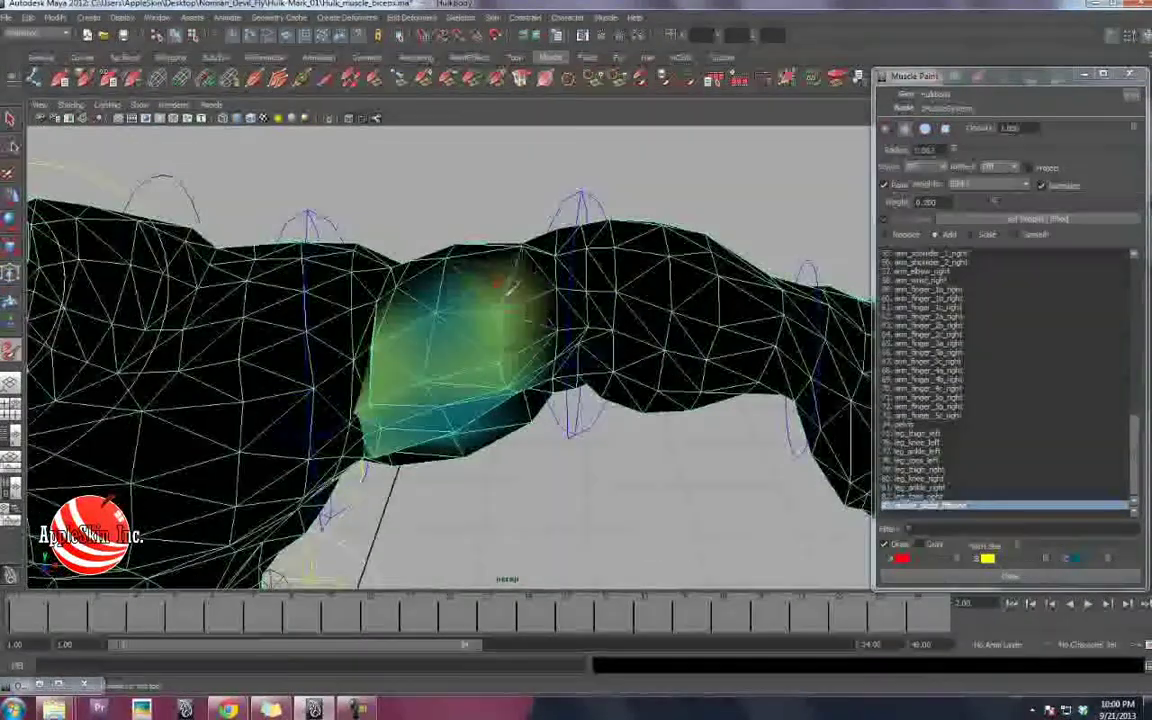
mouse_move(442, 257)
left_mouse_down("alt")
mouse_move(463, 329)
mouse_move(446, 340)
mouse_move(452, 318)
left_mouse_up("alt")
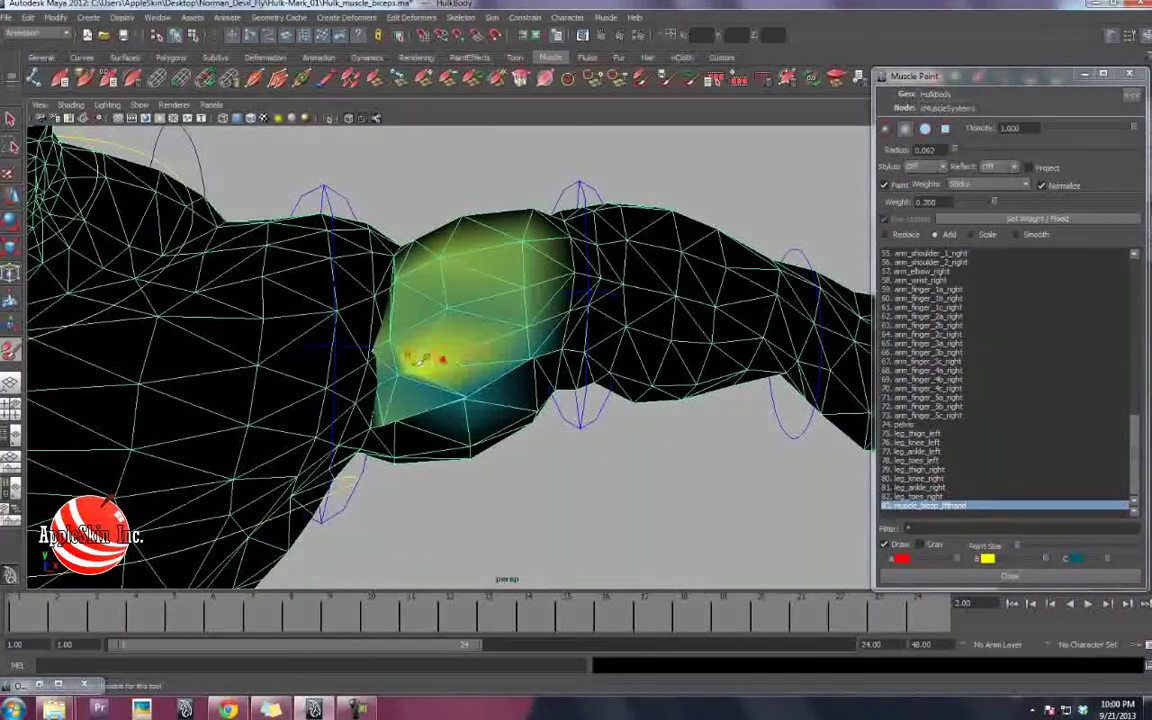
left_click_drag(510, 316, 514, 298, "alt")
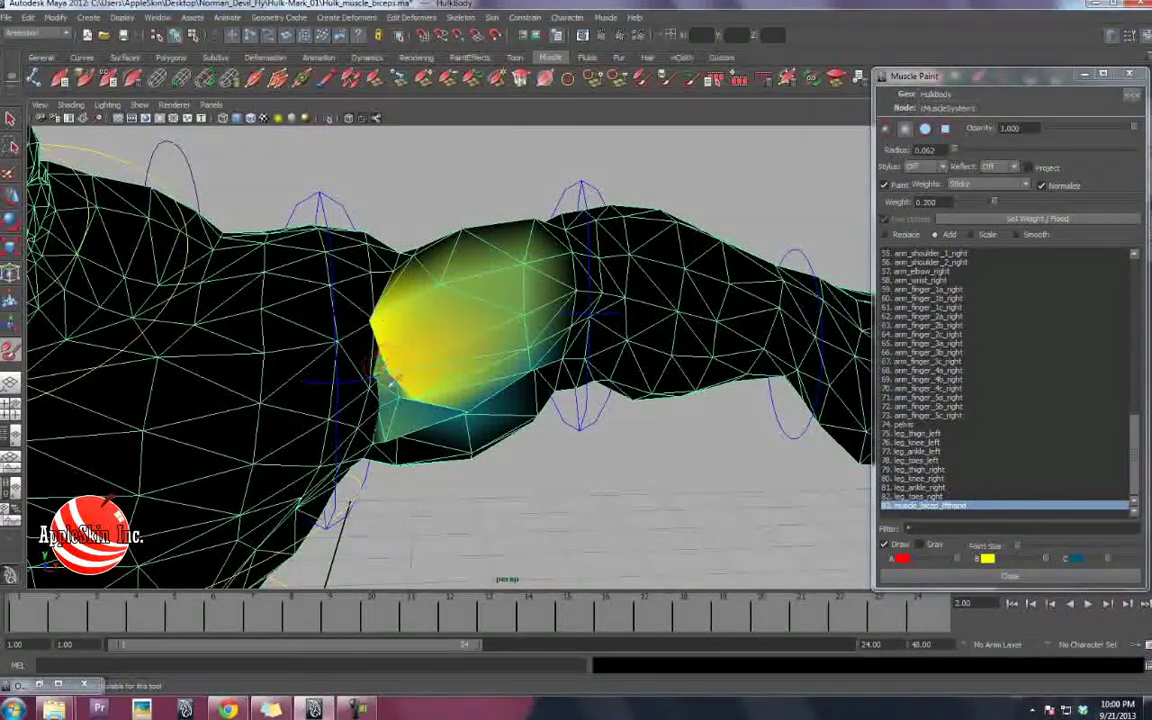
mouse_move(393, 412)
left_mouse_down("alt")
mouse_move(487, 397)
mouse_move(441, 357)
mouse_move(440, 397)
left_mouse_up("alt")
mouse_move(524, 345)
left_mouse_down()
mouse_move(500, 360)
mouse_move(424, 323)
mouse_move(442, 296)
mouse_move(500, 330)
mouse_move(541, 366)
mouse_move(540, 417)
mouse_move(700, 338)
mouse_move(586, 288)
mouse_move(576, 306)
left_mouse_up()
key("z")
Smooth the left biceps muscle's sticky weights across the whole upper arm in Smooth mode.
left_click(1035, 238)
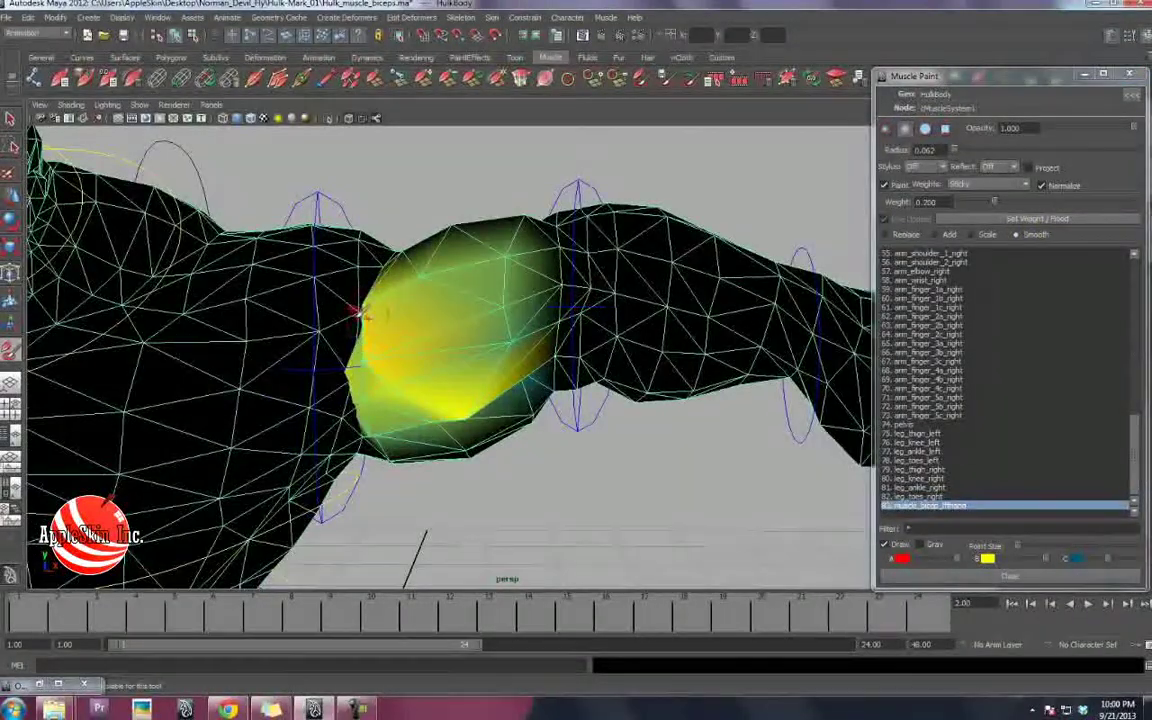
left_click_drag(375, 308, 408, 322, "alt")
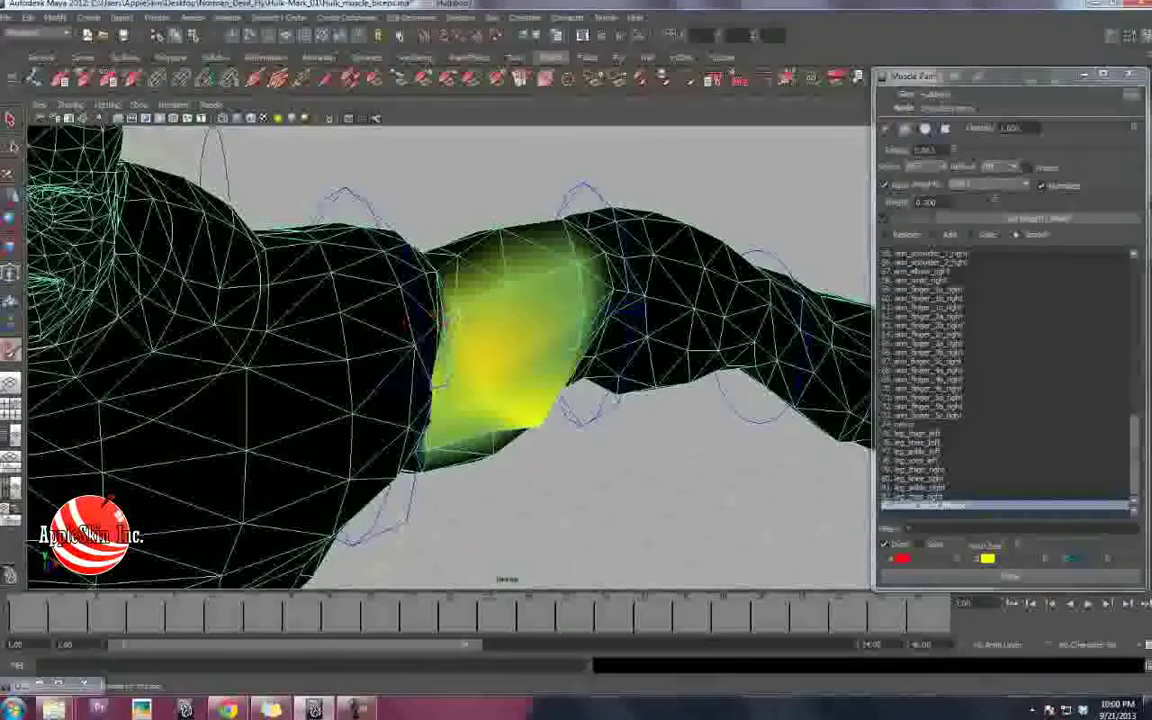
left_click_drag(600, 320, 567, 320, "alt")
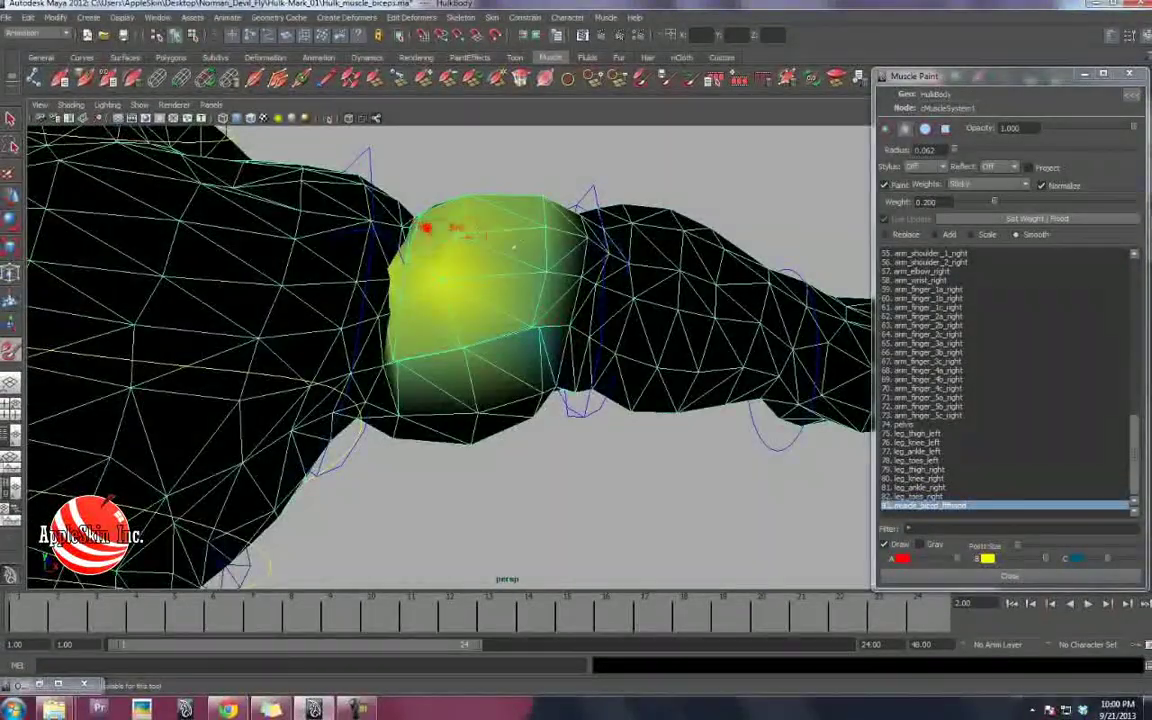
left_click_drag(514, 247, 494, 348, "alt")
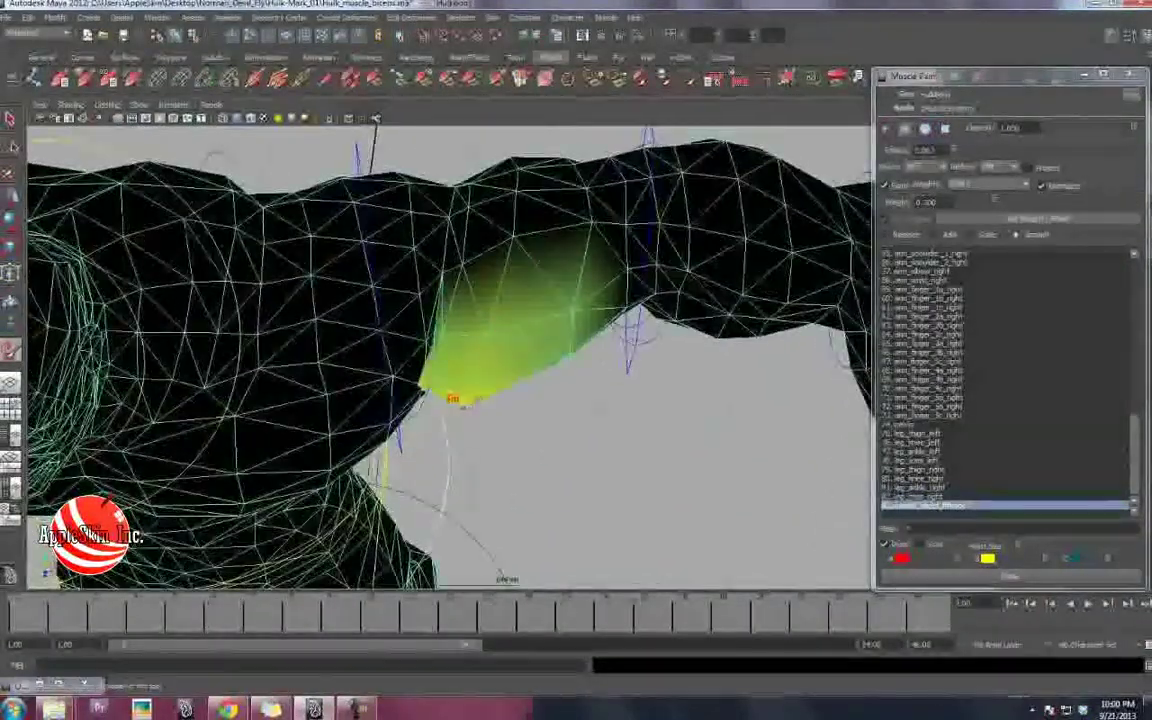
left_click_drag(462, 404, 489, 411, "alt")
left_click_drag(470, 275, 489, 350)
mouse_move(489, 411)
left_mouse_down("alt")
mouse_move(557, 408)
mouse_move(580, 333)
left_mouse_up("alt")
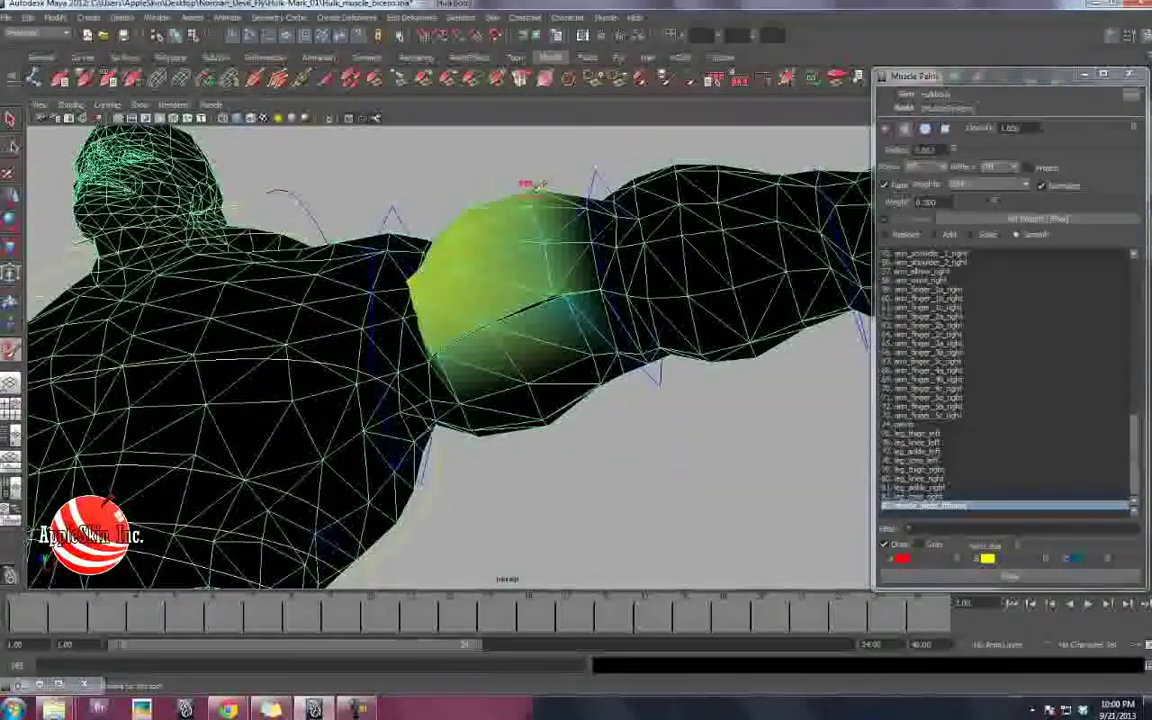
mouse_move(565, 230)
left_mouse_down("alt")
mouse_move(527, 180)
mouse_move(591, 244)
mouse_move(528, 245)
mouse_move(538, 230)
mouse_move(517, 249)
left_mouse_up("alt")
left_click_drag(437, 255, 607, 340, "alt")
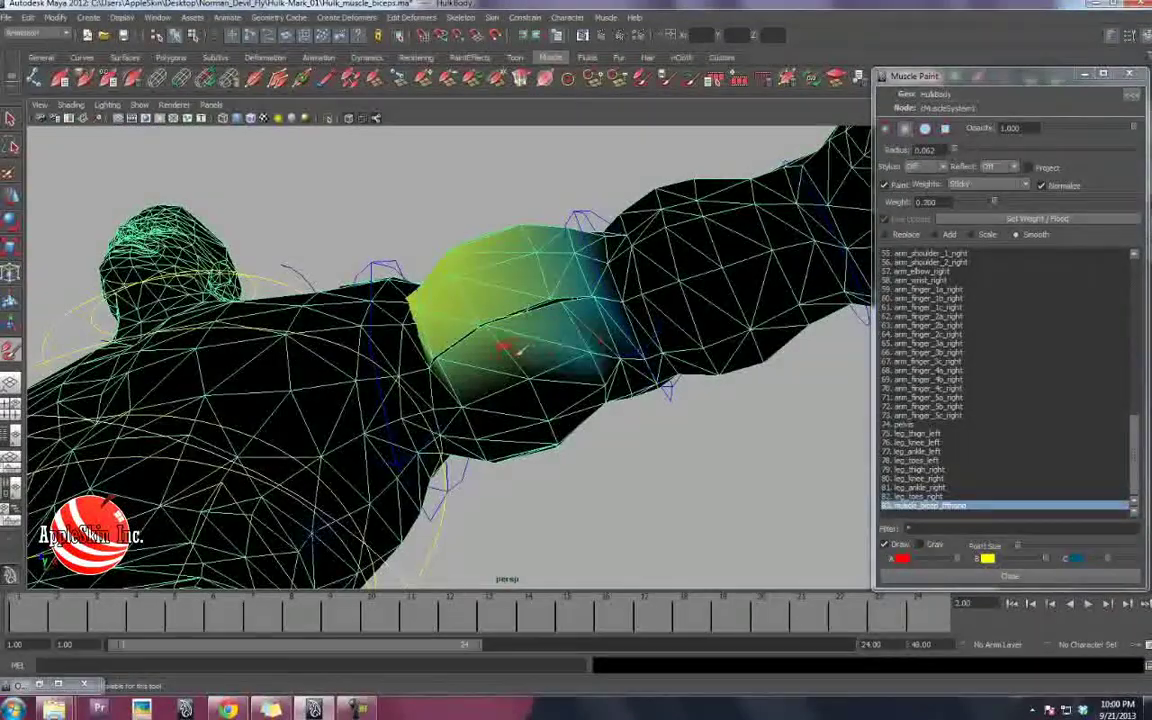
mouse_move(520, 350)
left_mouse_down("alt")
mouse_move(548, 422)
mouse_move(562, 400)
left_mouse_up("alt")
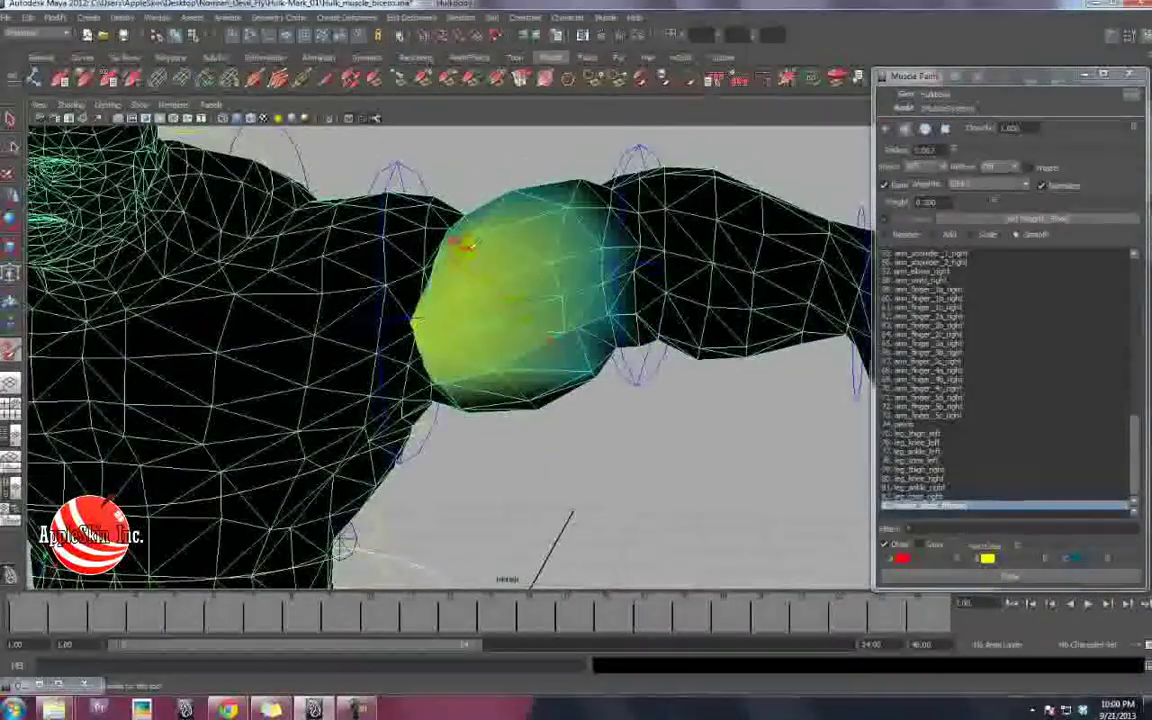
left_click_drag(500, 298, 530, 302, "alt")
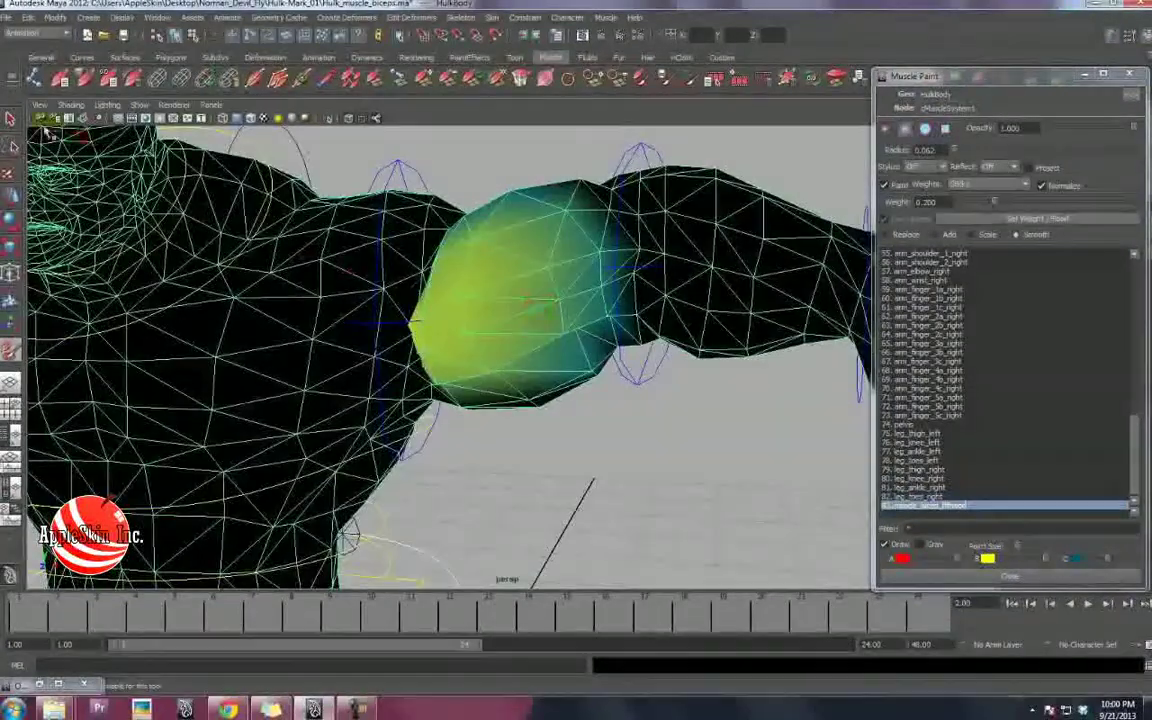
Close Muscle Paint and test-rotate the charName_lf_elbow_fk_ctrl control to check how the painted biceps deforms.
left_click(1127, 75)
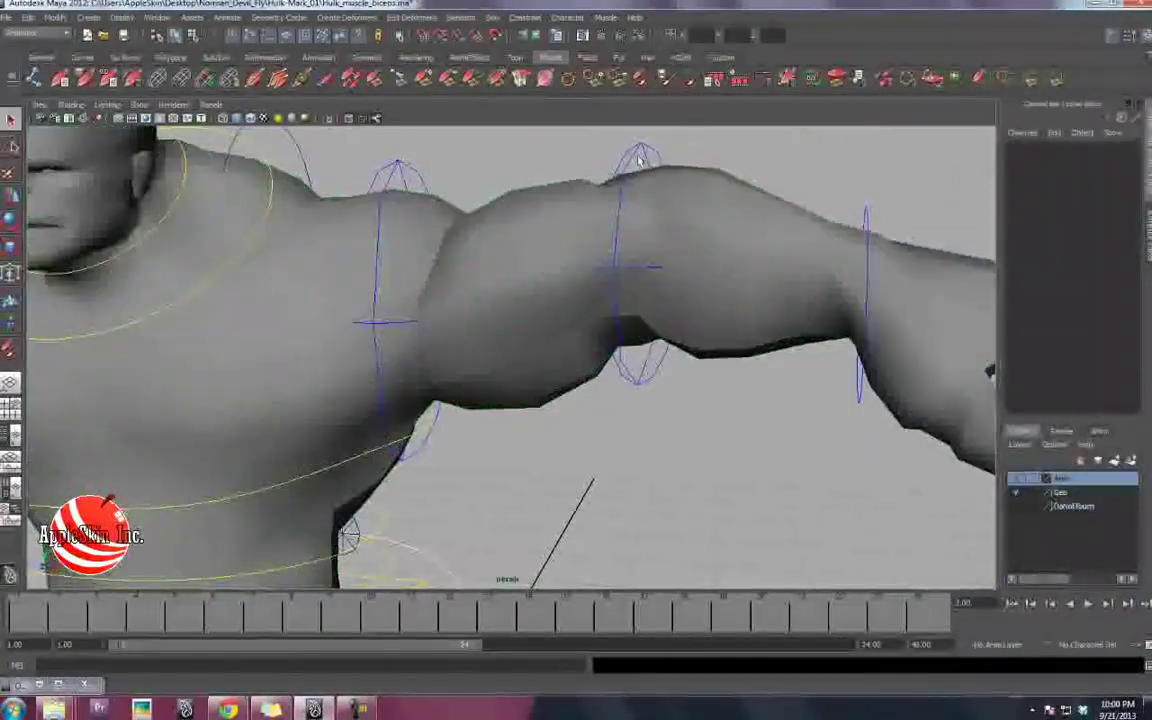
left_click(652, 171)
left_click_drag(652, 173, 662, 242, "alt")
key("e")
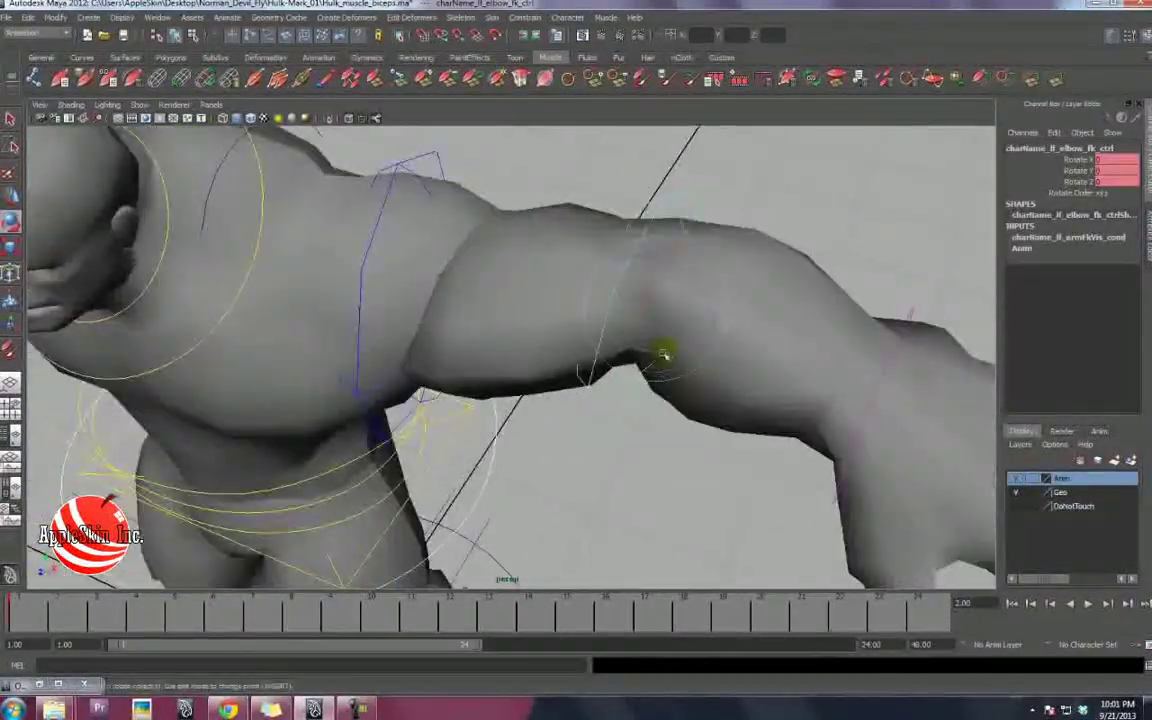
left_click_drag(663, 355, 478, 388)
left_click_drag(668, 381, 453, 290)
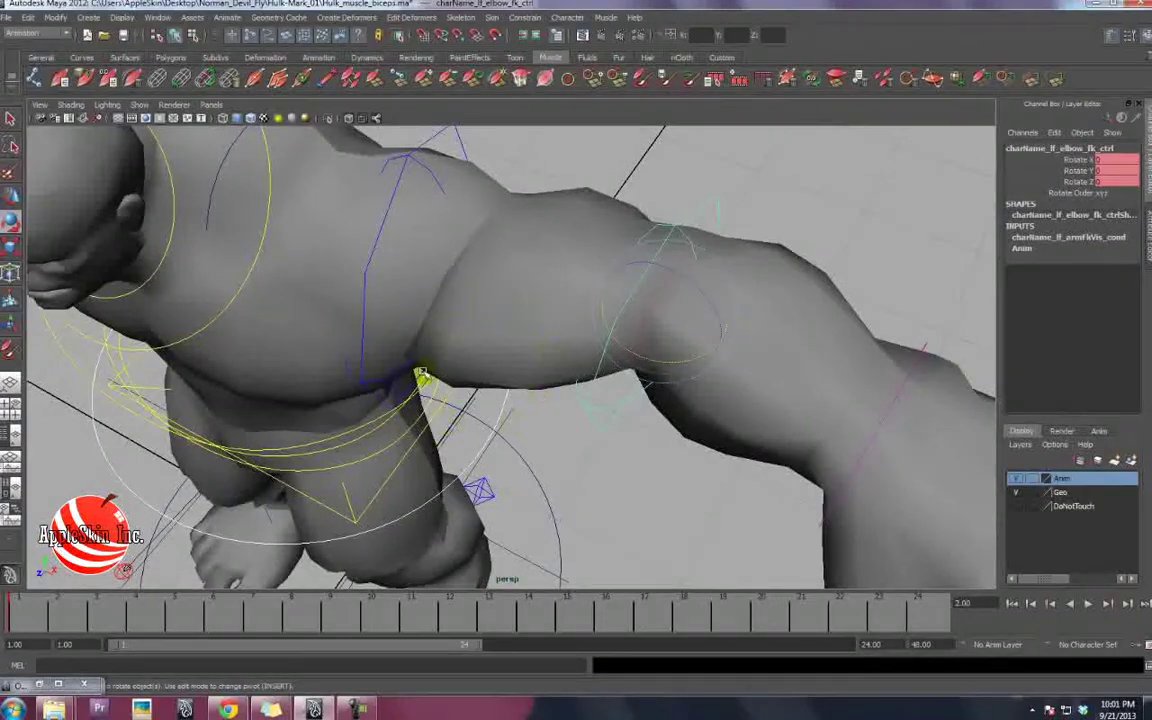
Bend the left elbow FK control to about -67.6 in Rotate Y to test the biceps flex.
left_click_drag(517, 393, 671, 379, "alt")
scroll(656, 418, "down", 8)
left_click_drag(517, 283, 522, 396, "alt")
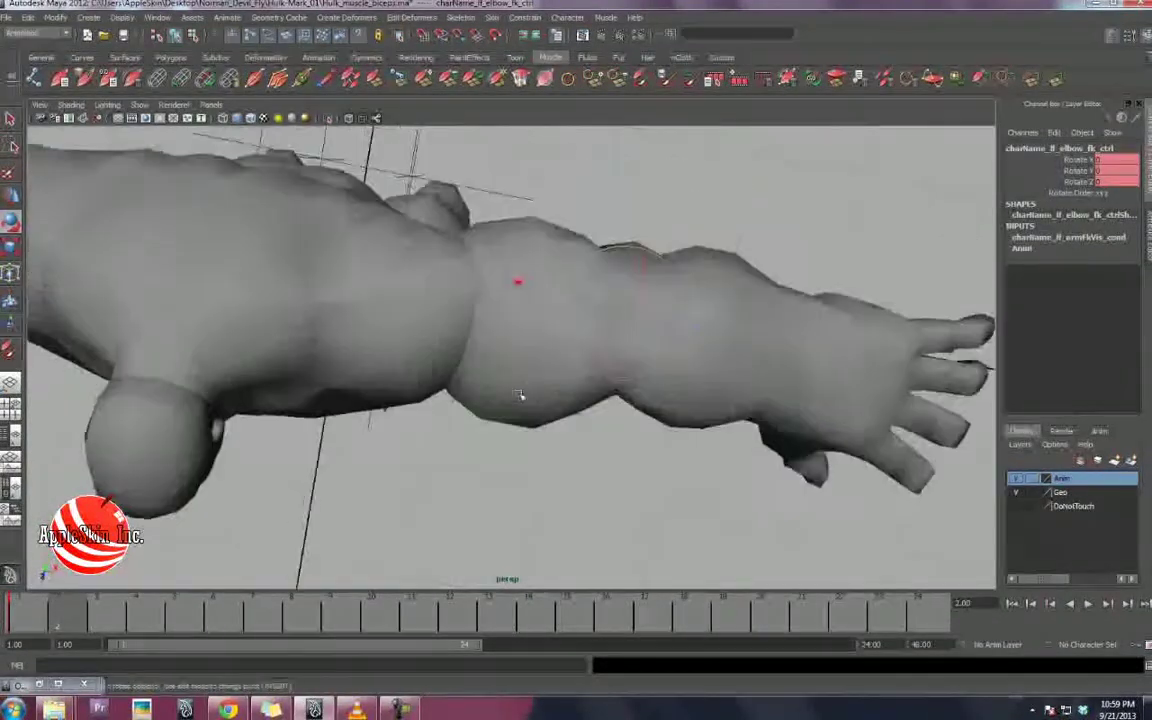
left_click_drag(568, 349, 567, 318, "alt")
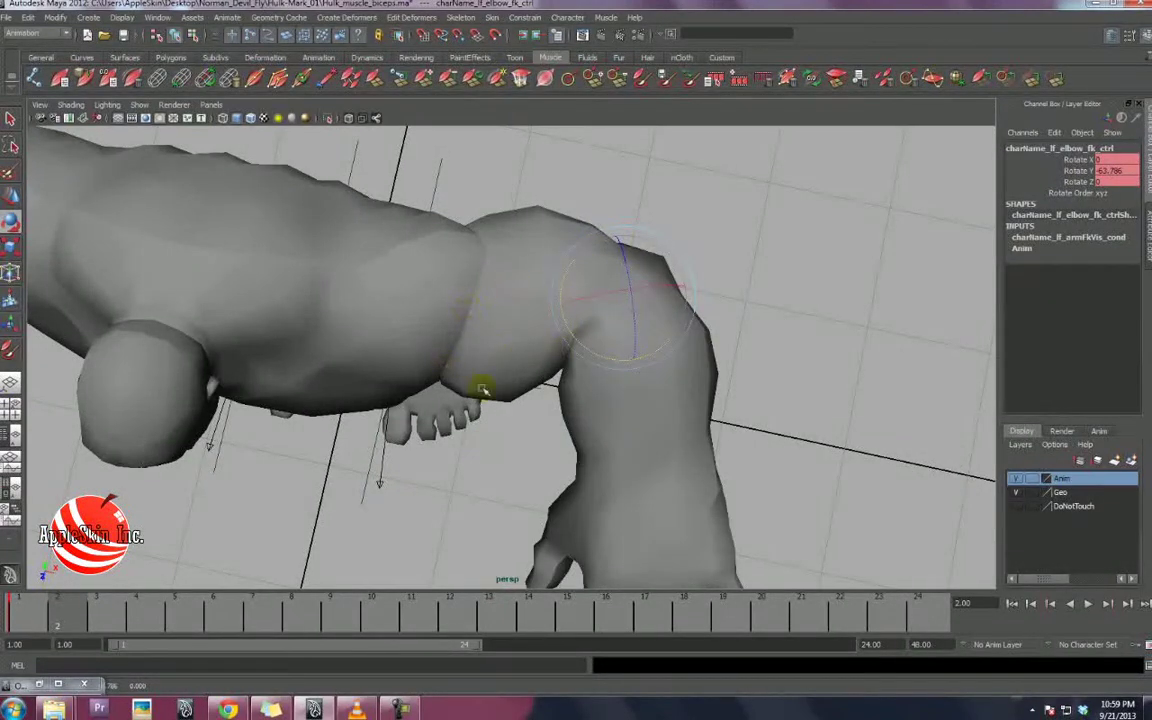
key("ctrl+z")
left_click_drag(645, 360, 548, 362)
left_click(571, 402)
key("ctrl+z")
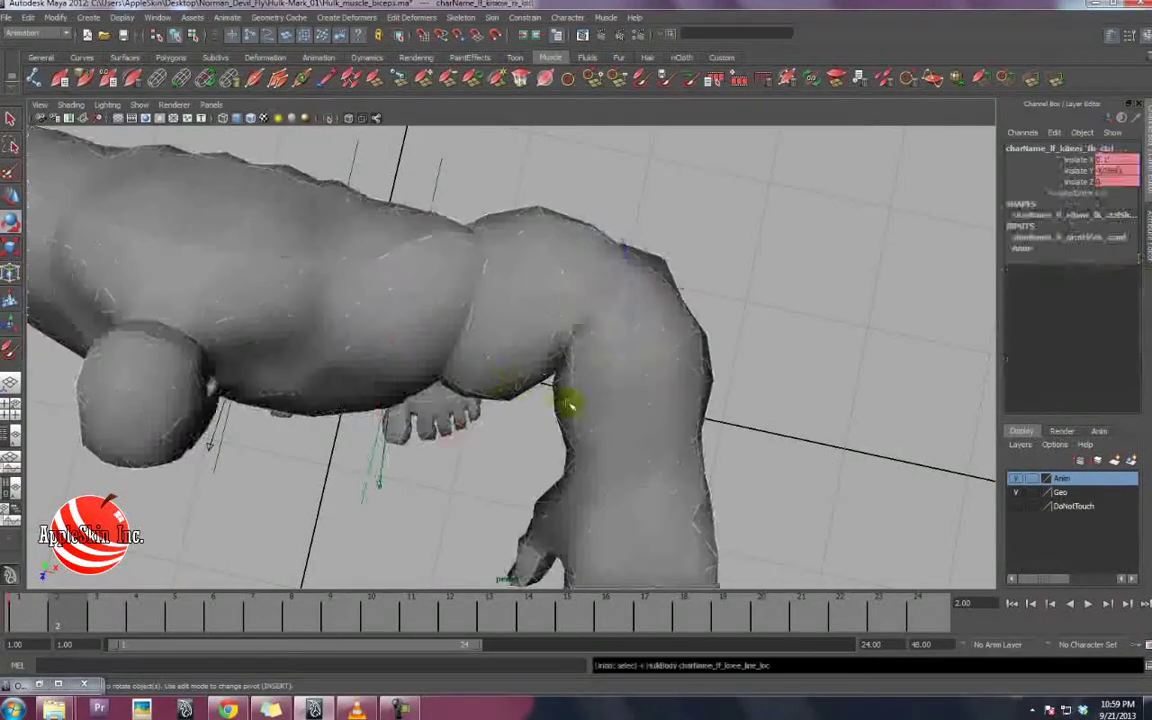
Examine the whole Hulk model with its left elbow bent, viewed mainly from the front.
left_click_drag(571, 404, 503, 312, "alt")
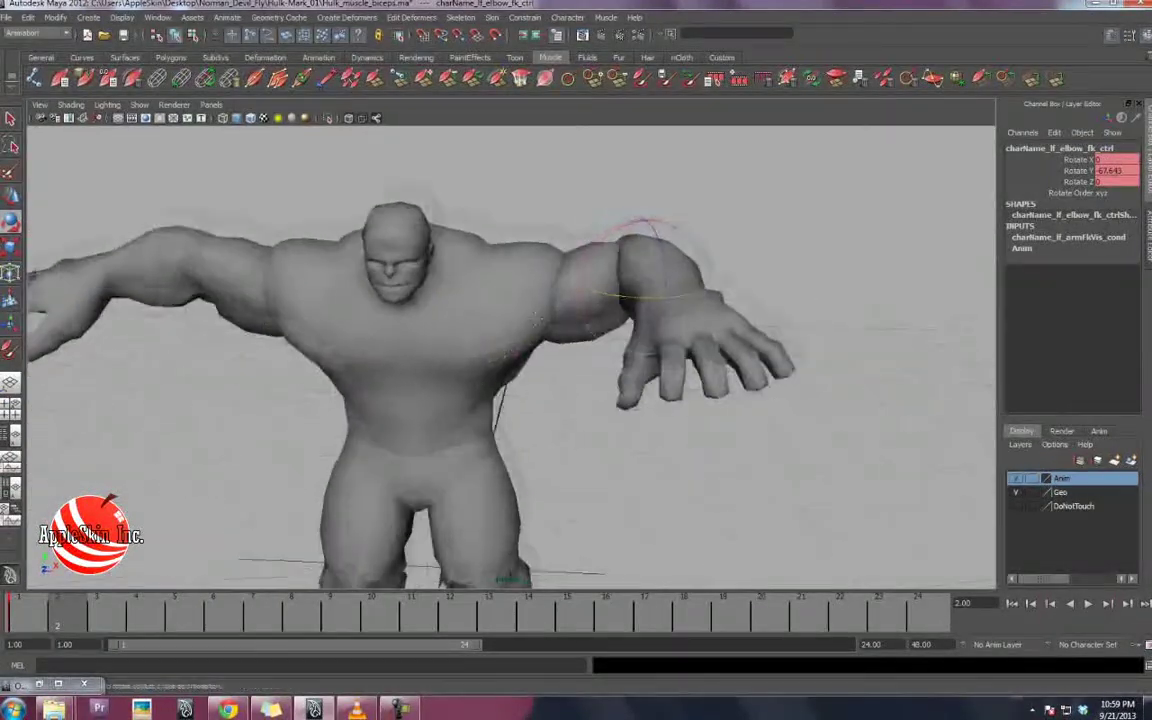
right_click_drag(509, 306, 455, 337, "alt")
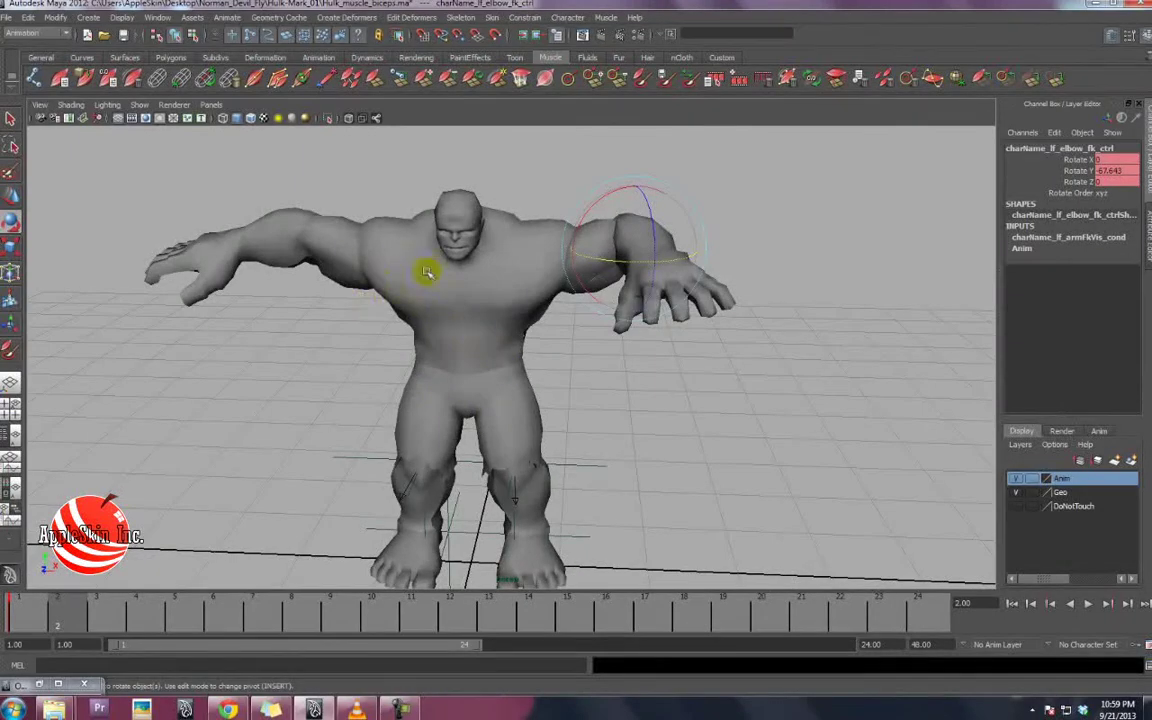
left_click_drag(343, 250, 660, 407, "alt")
right_click_drag(660, 407, 640, 406, "alt")
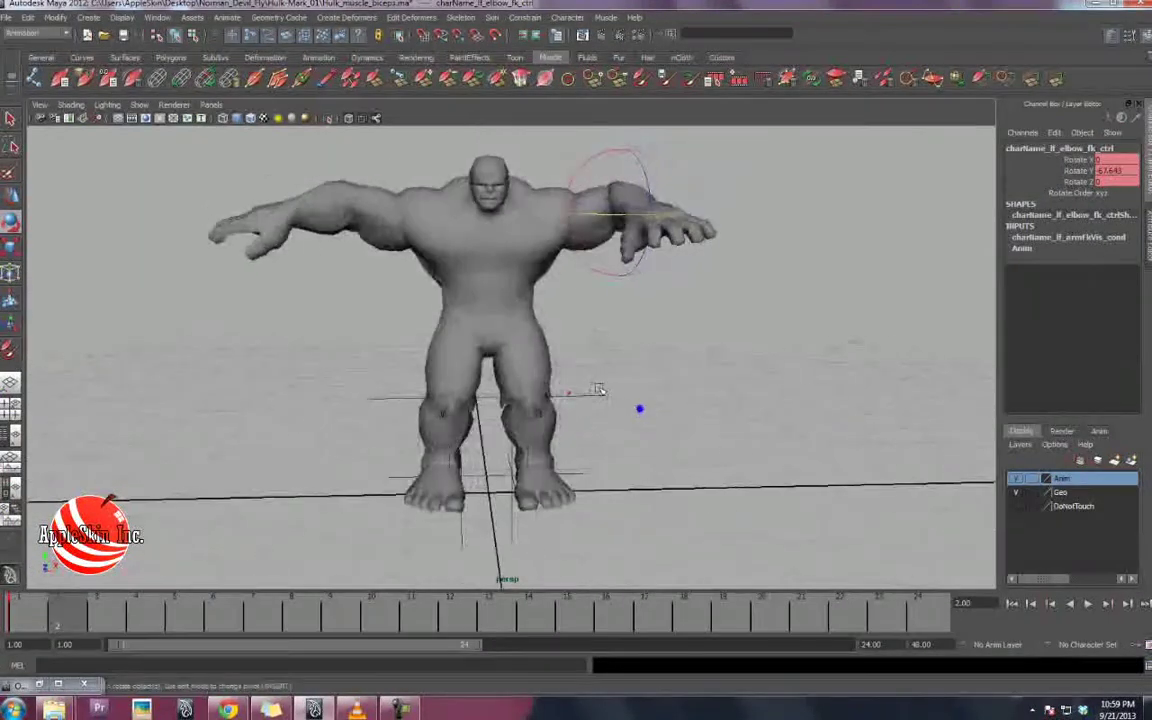
left_click_drag(640, 406, 589, 394, "alt")
key("6")
middle_click_drag(587, 393, 612, 398, "alt")
left_click_drag(612, 398, 619, 393, "alt")
left_click_drag(565, 350, 568, 345, "alt")
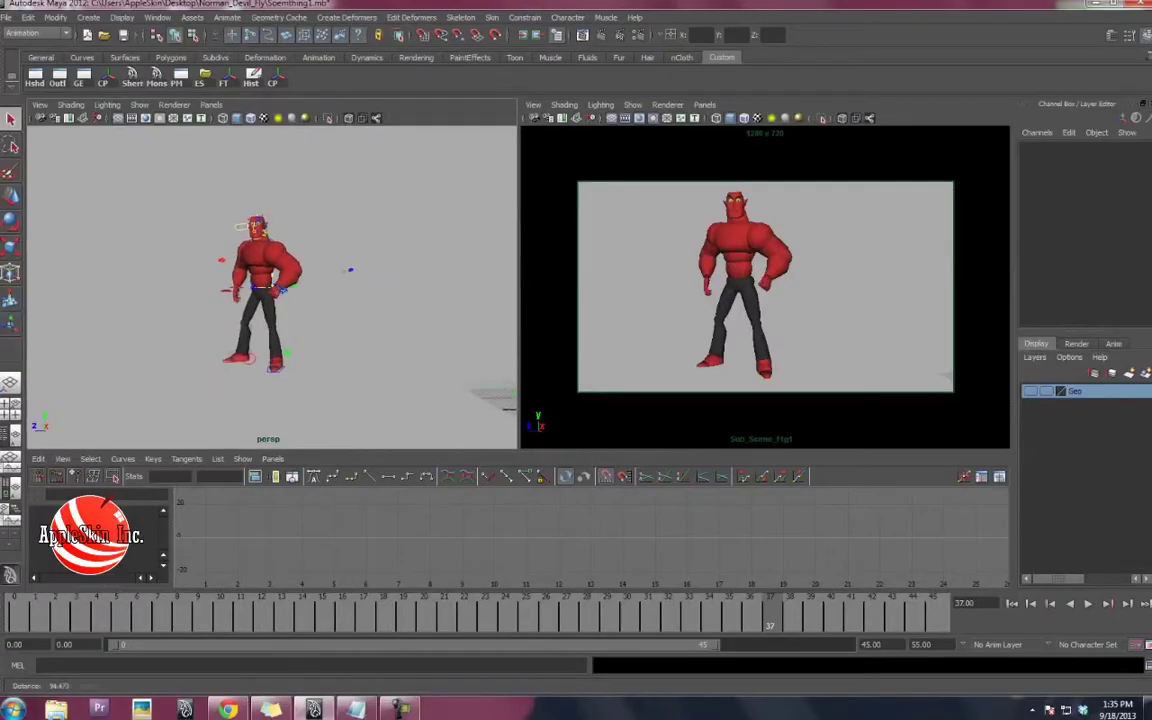
Play back the red character's animation in the Soemthing1.mb scene and examine it in both views.
mouse_move(270, 285)
left_mouse_down("alt")
mouse_move(305, 295)
mouse_move(285, 290)
left_mouse_up("alt")
scroll(270, 287, "up", 2)
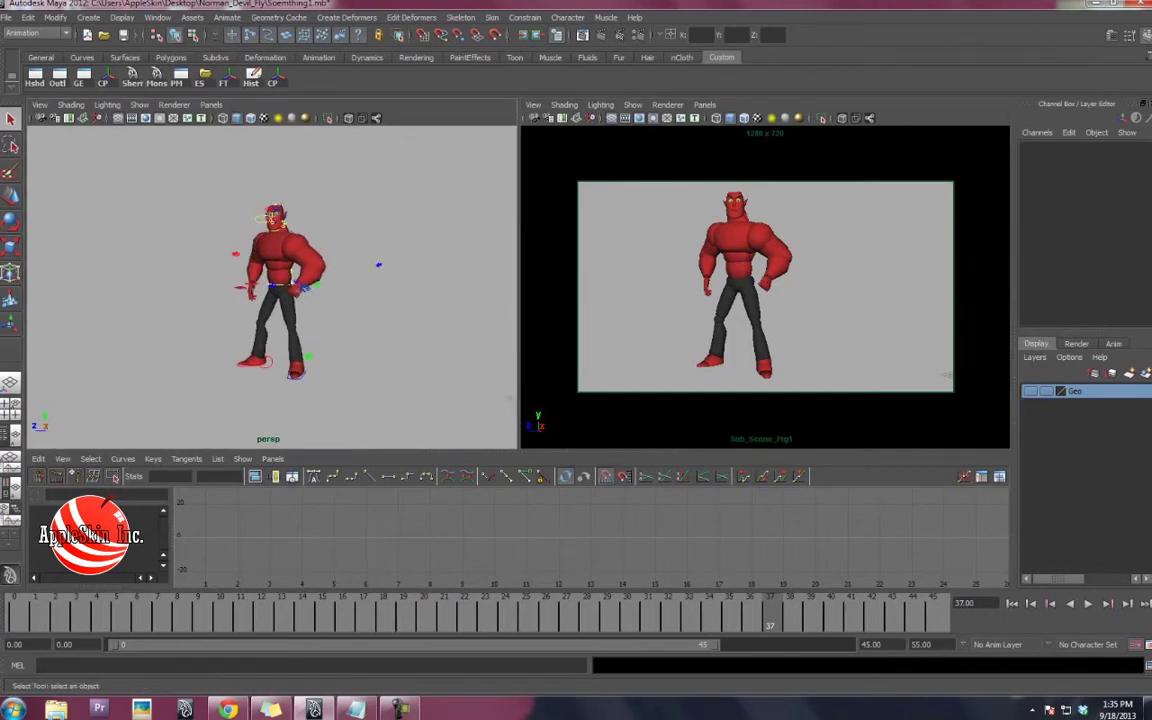
key("alt+v")
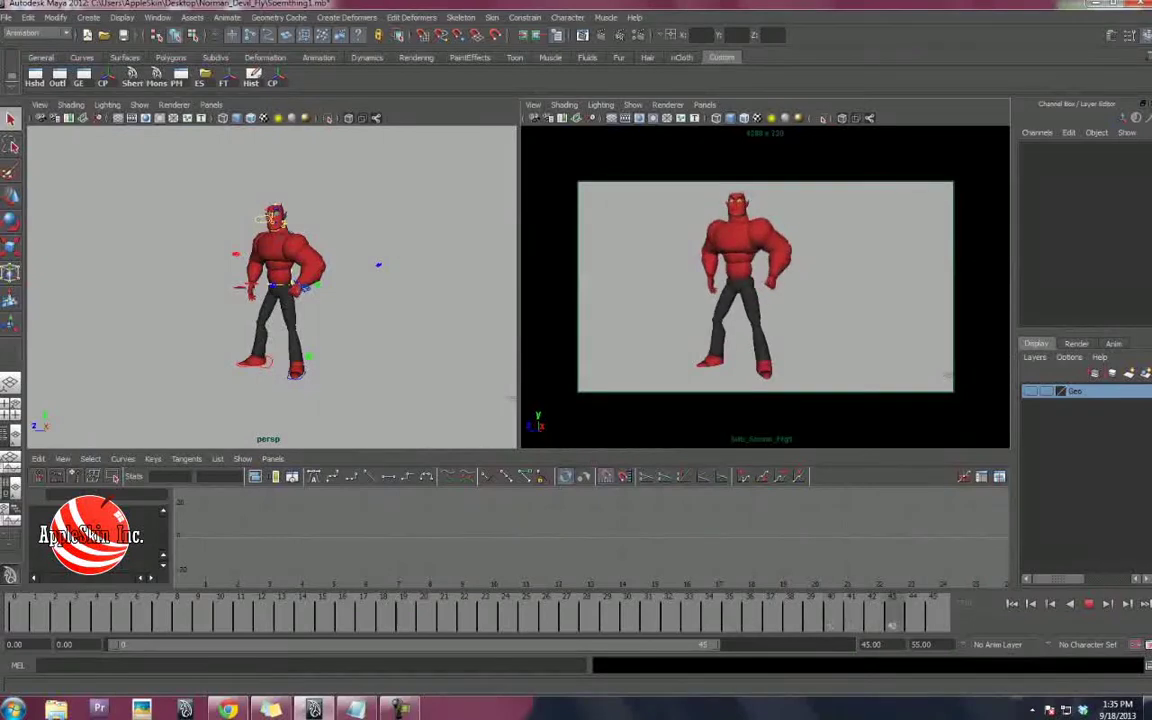
key("alt+v")
left_click(633, 105)
left_click(653, 298)
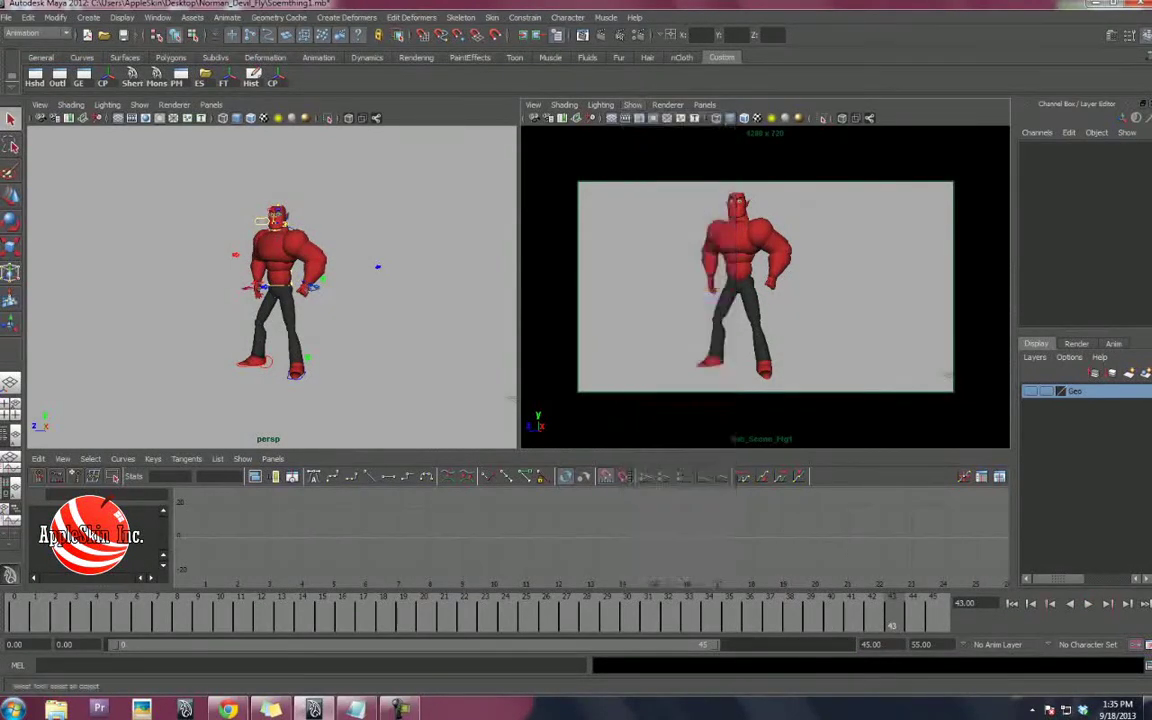
key("alt+v")
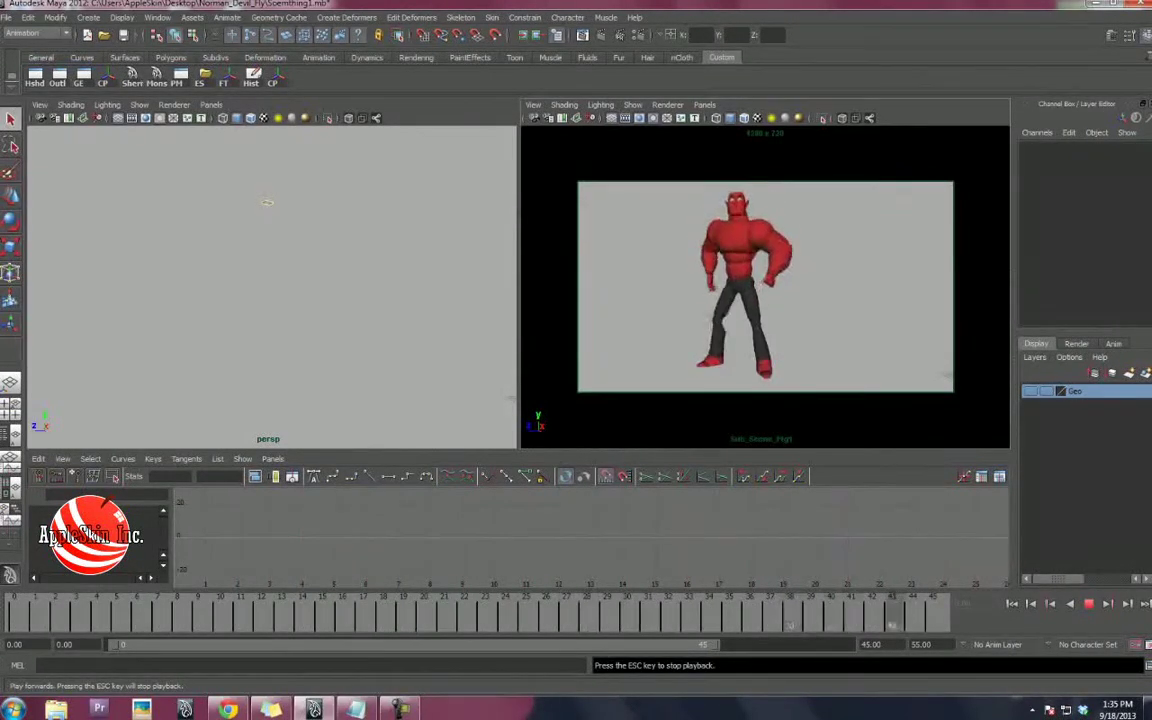
key("Escape")
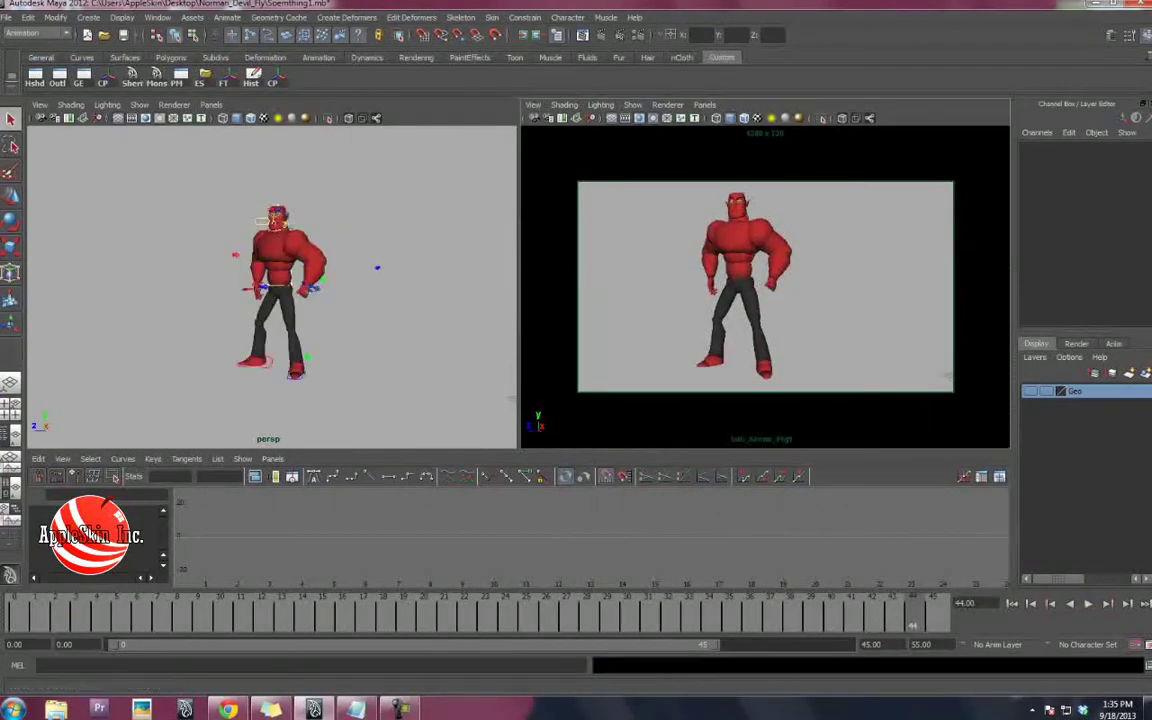
left_click_drag(272, 290, 322, 296, "alt")
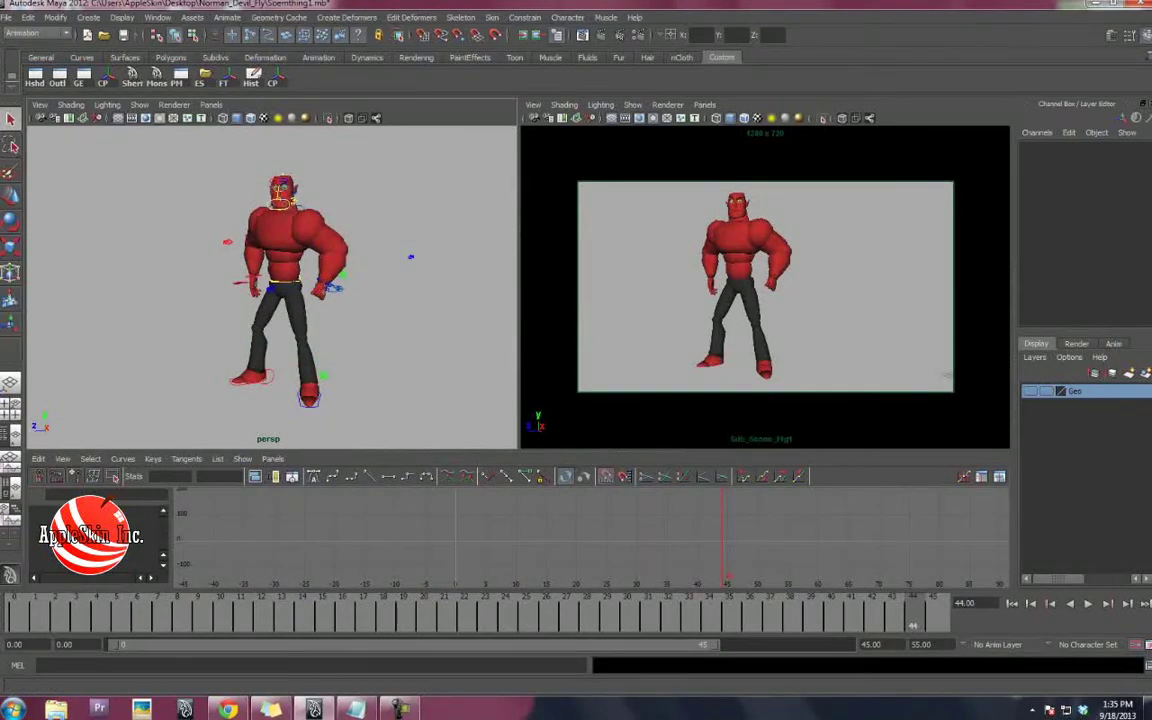
Open the Trax Editor and move its window clear of the character in the perspective view.
left_click(158, 17)
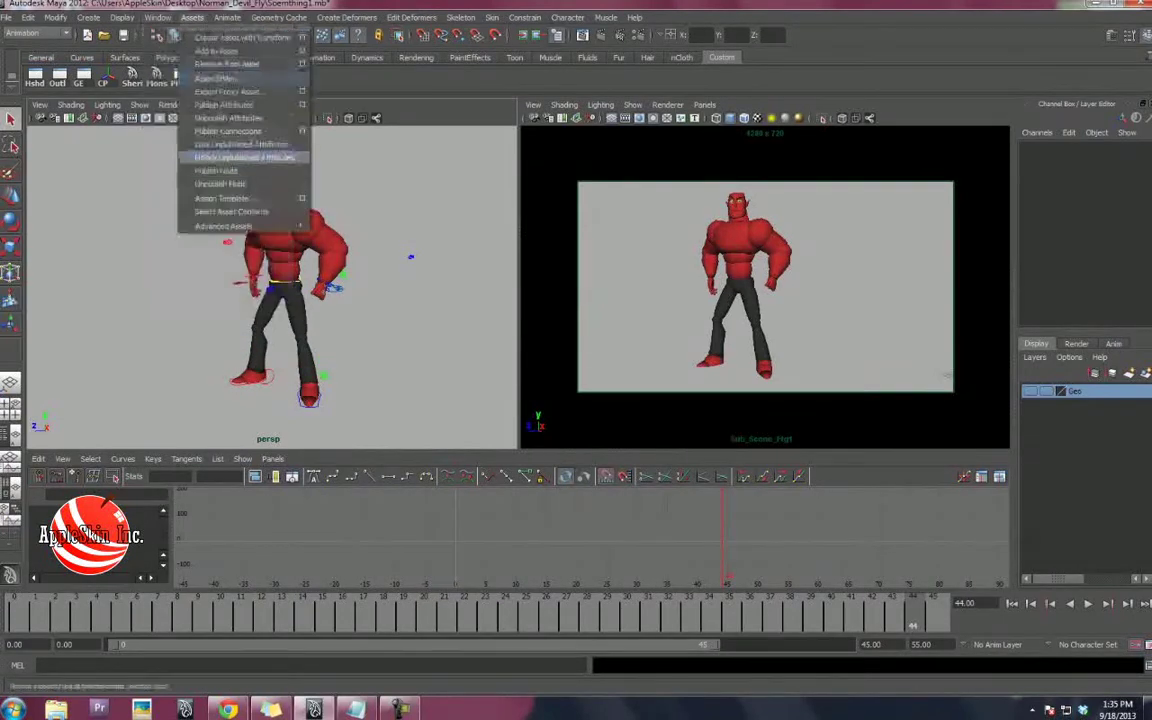
left_click(193, 17)
left_click(227, 17)
mouse_move(158, 17)
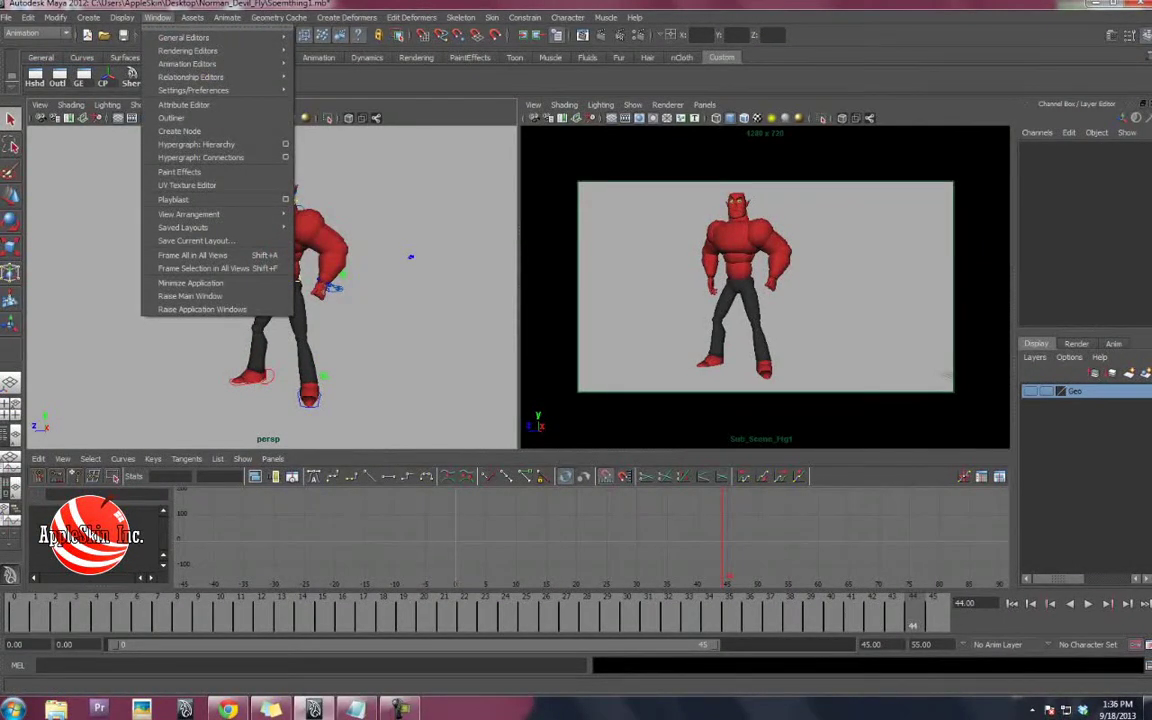
mouse_move(190, 63)
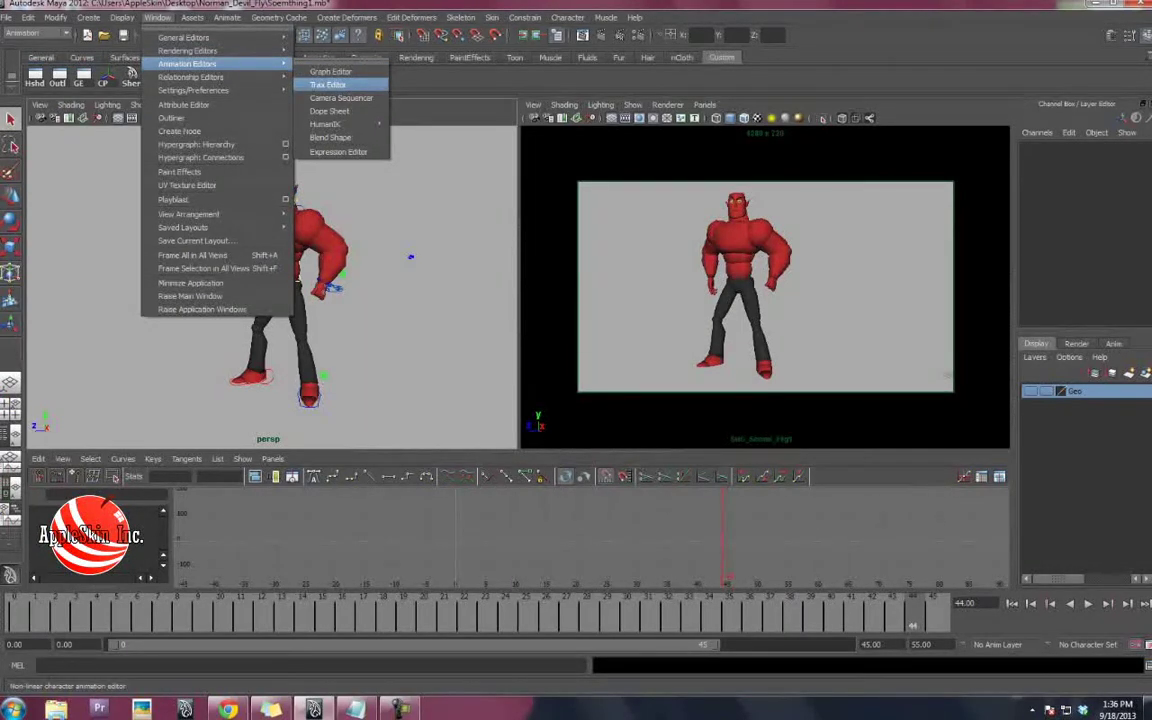
left_click(328, 84)
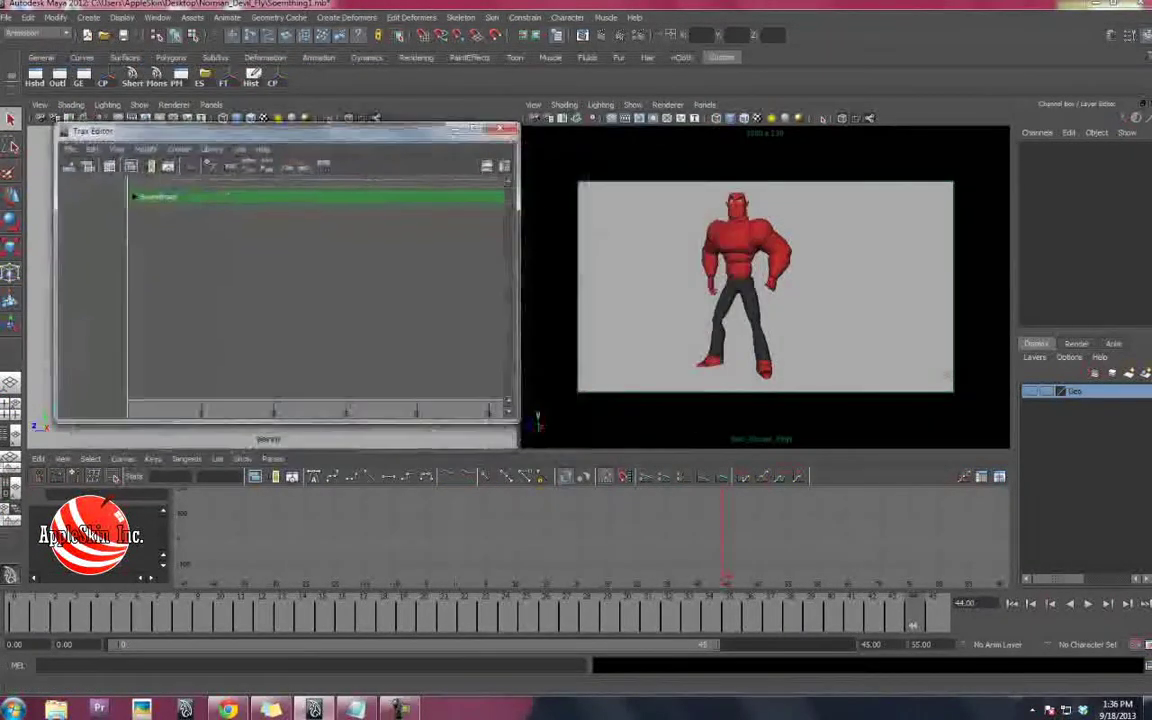
left_click_drag(200, 131, 588, 134)
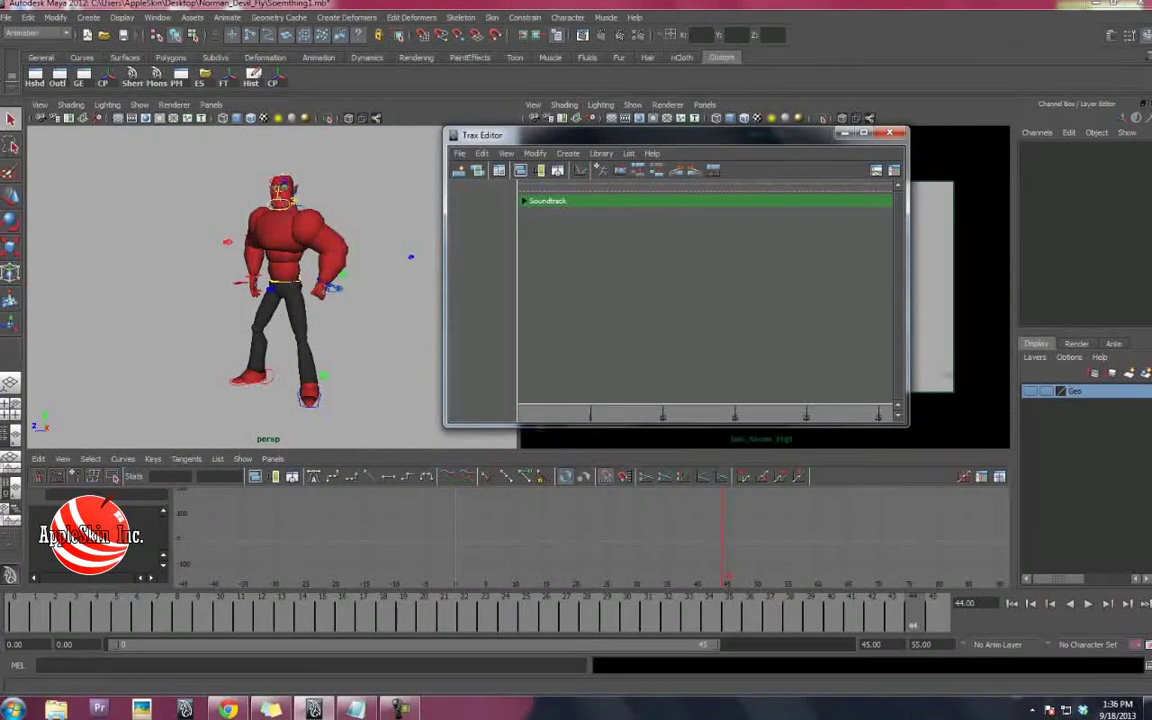
left_click_drag(588, 134, 529, 220)
Select all of the red character's animation controls, play the animation and scrub the timeline to frame 45.
middle_click_drag(285, 300, 248, 290, "alt")
right_click_drag(248, 290, 205, 300, "alt")
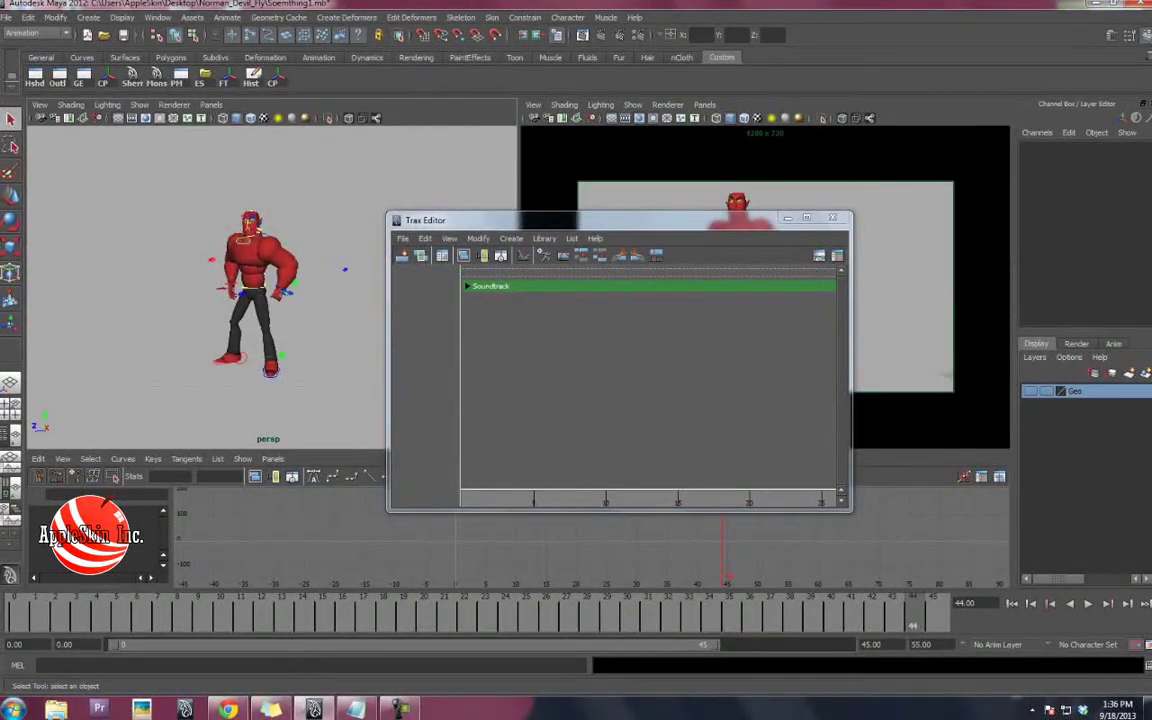
left_click_drag(132, 178, 406, 403)
left_click_drag(250, 300, 305, 292, "alt")
key("alt+v")
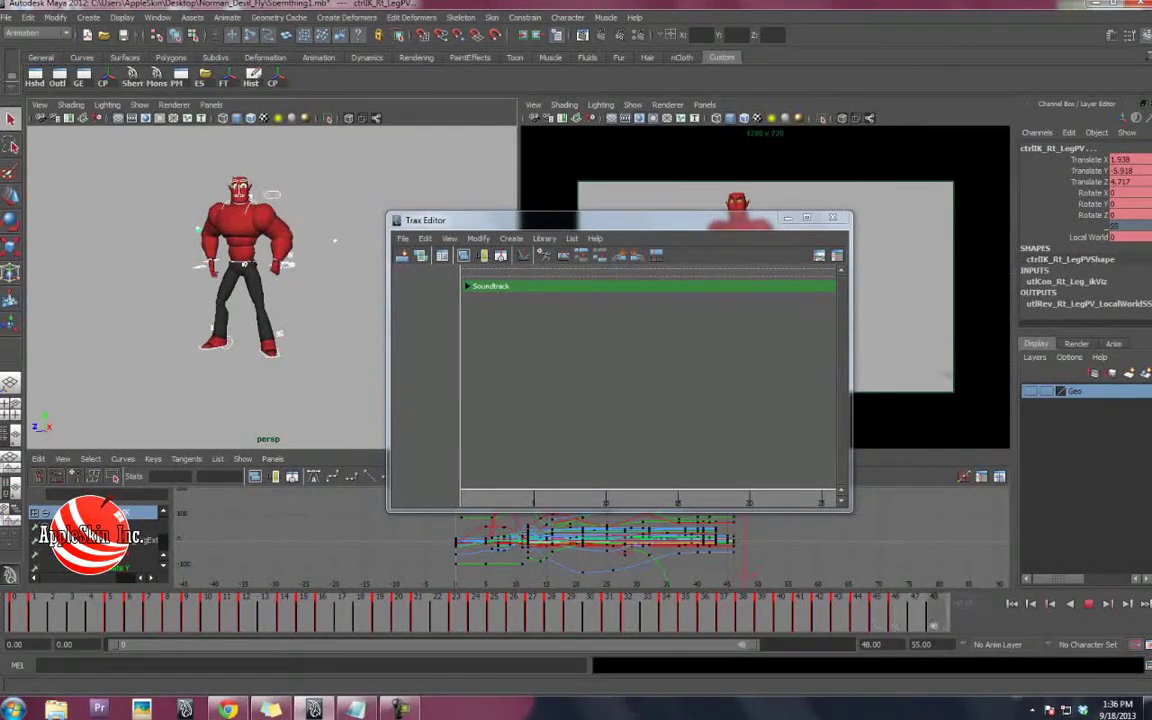
left_click(14, 612)
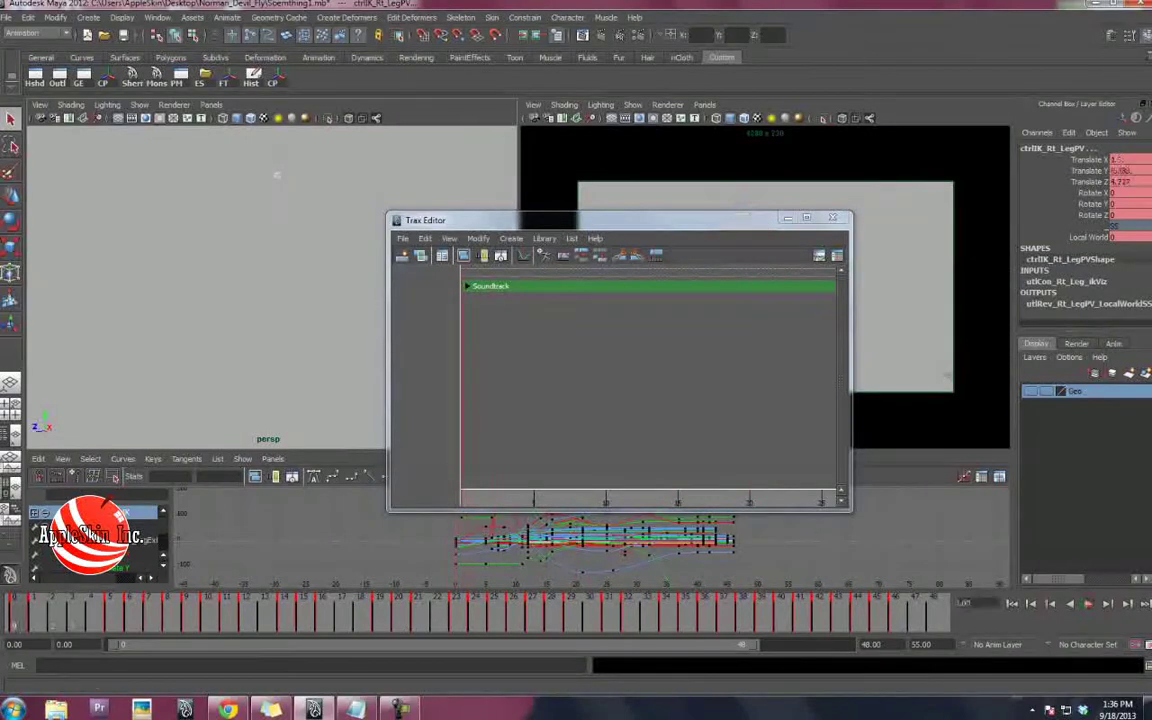
left_click_drag(785, 612, 877, 612)
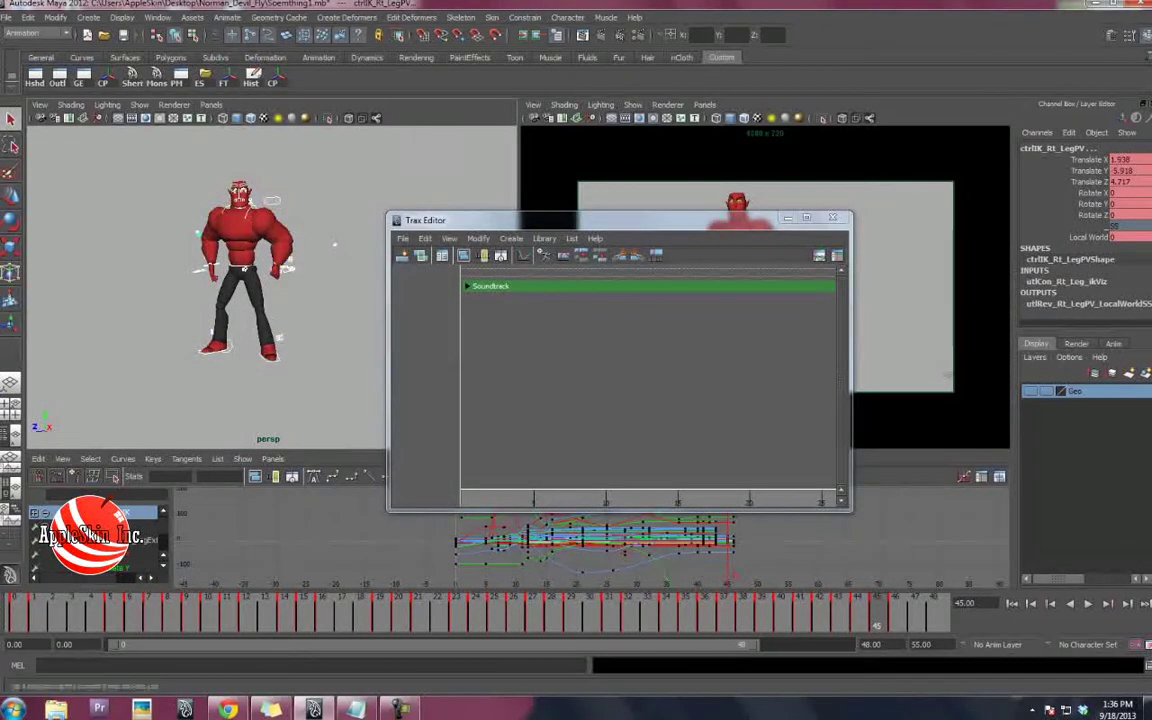
Open the Create Character Set options, enter the name Devil and choose to include all keyable attributes.
left_click(567, 17)
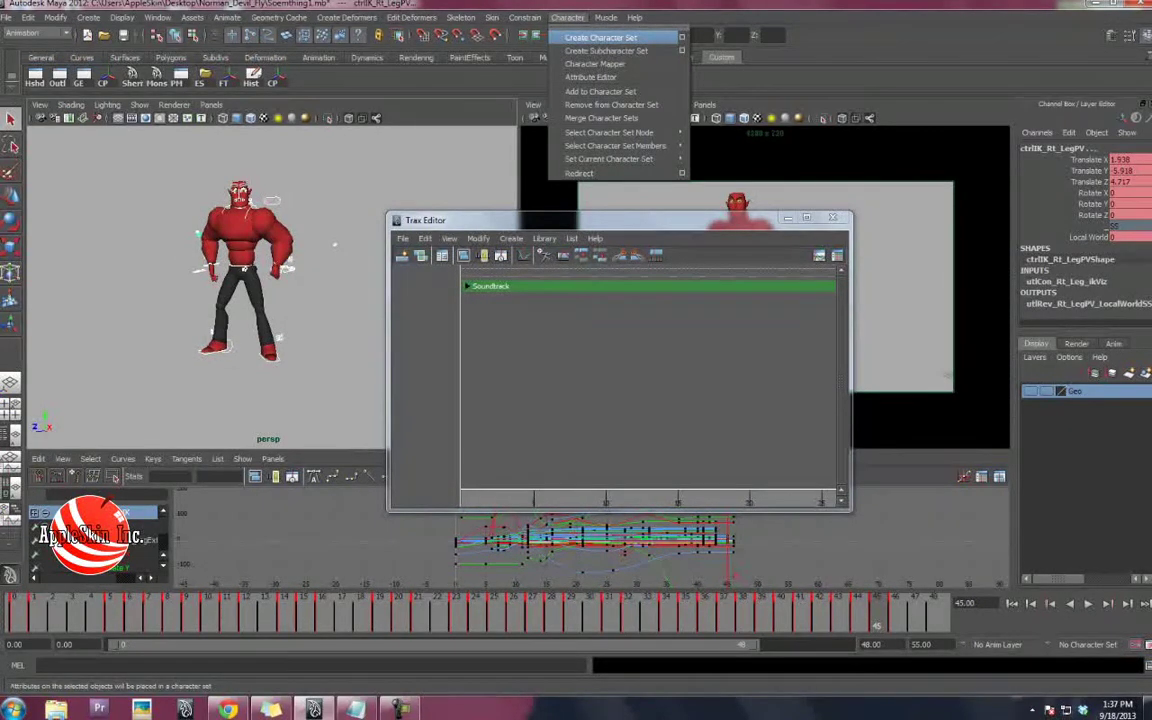
left_click(681, 37)
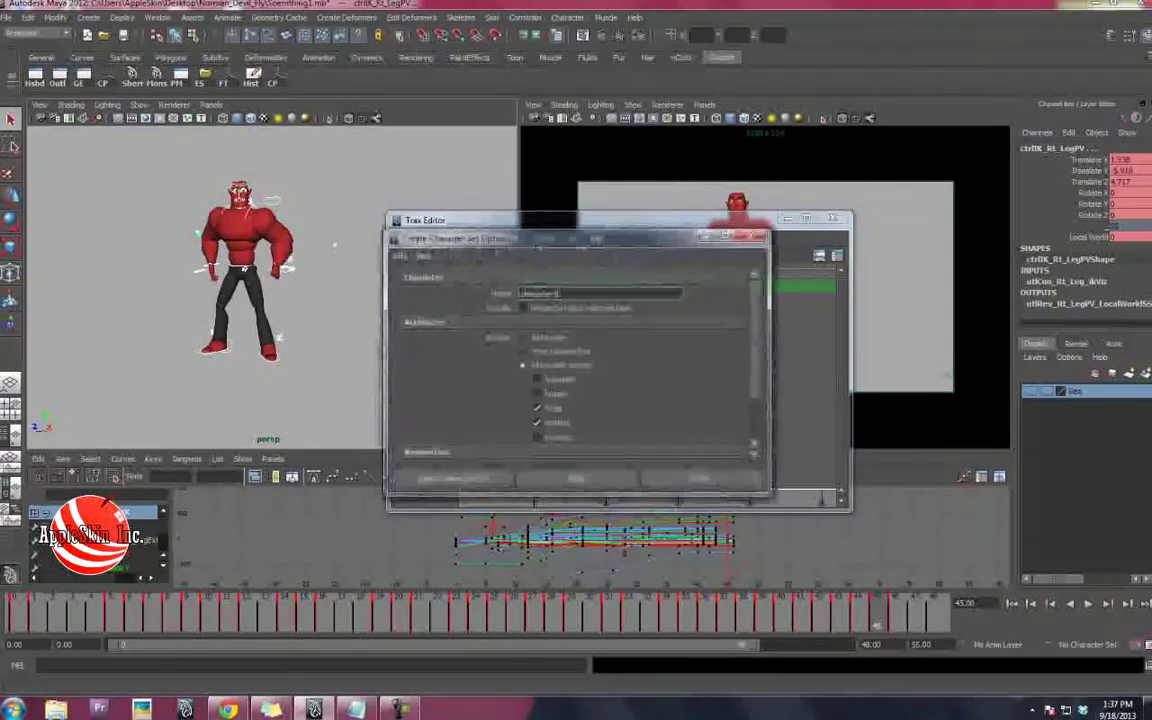
double_click(466, 262)
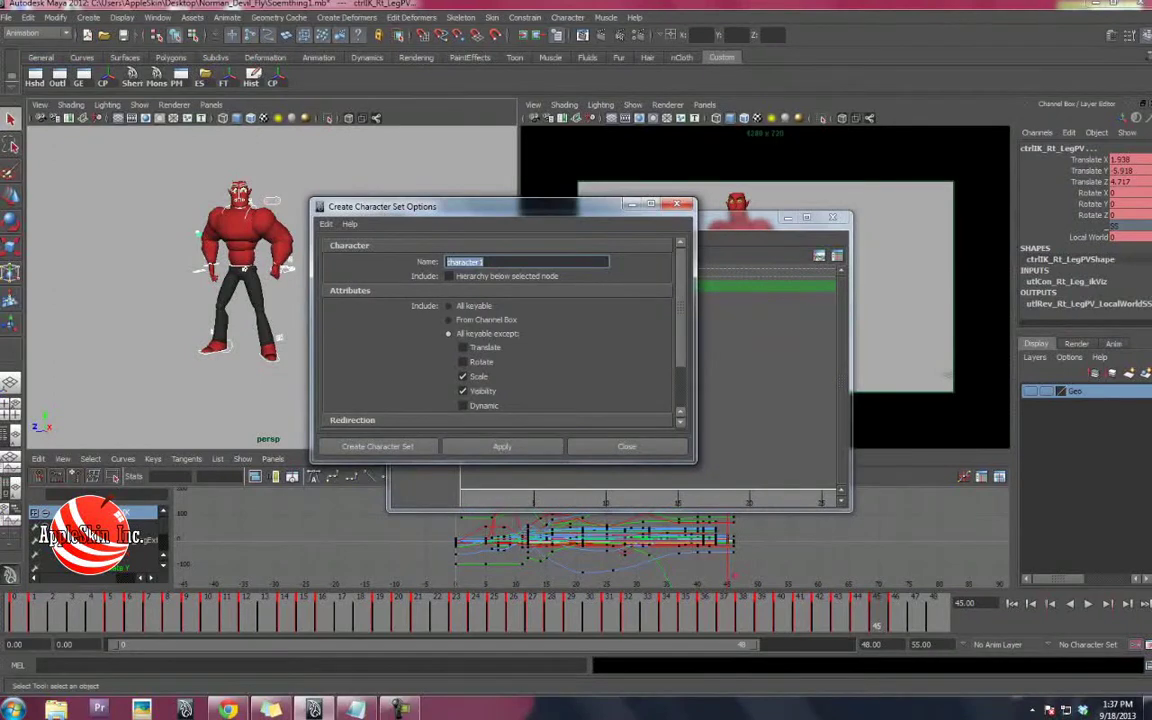
type("Dic")
left_click_drag(500, 206, 496, 168)
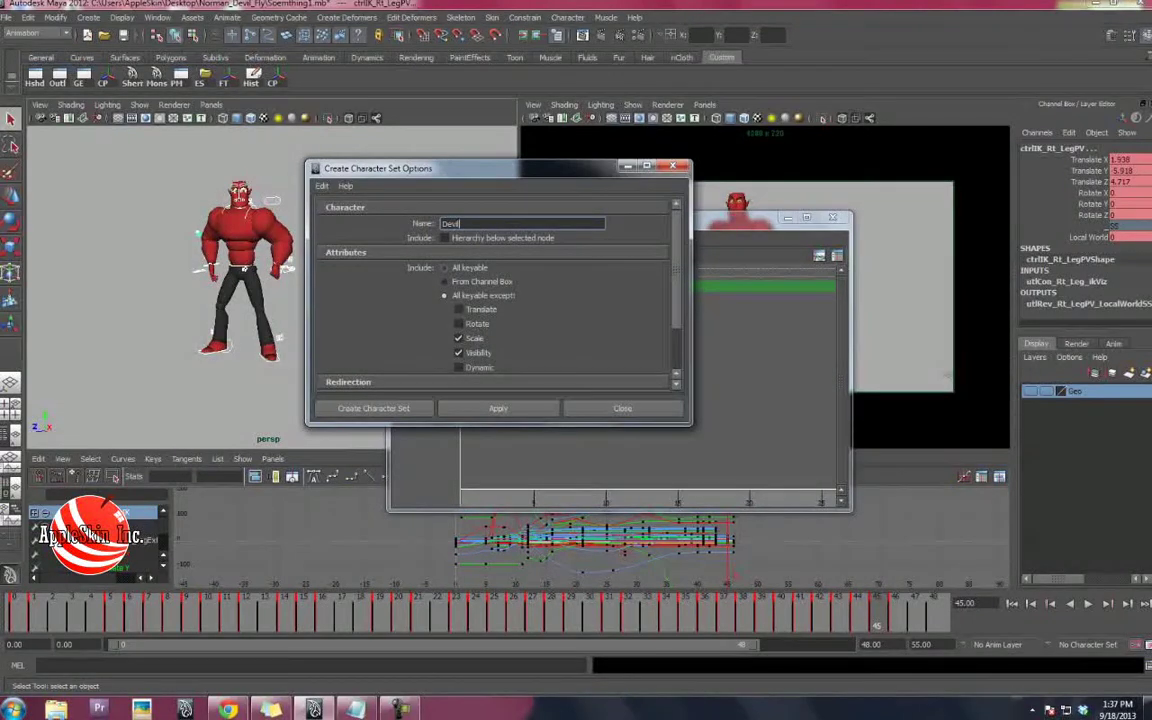
left_click(445, 268)
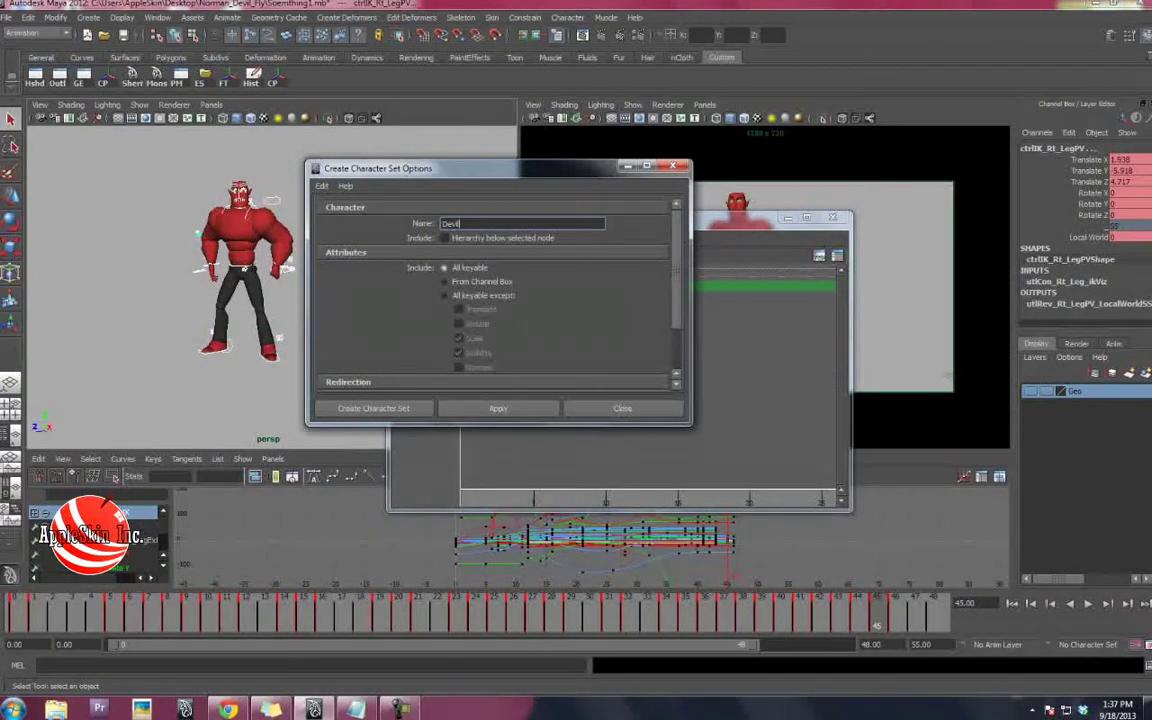
scroll(495, 290, "down", 3)
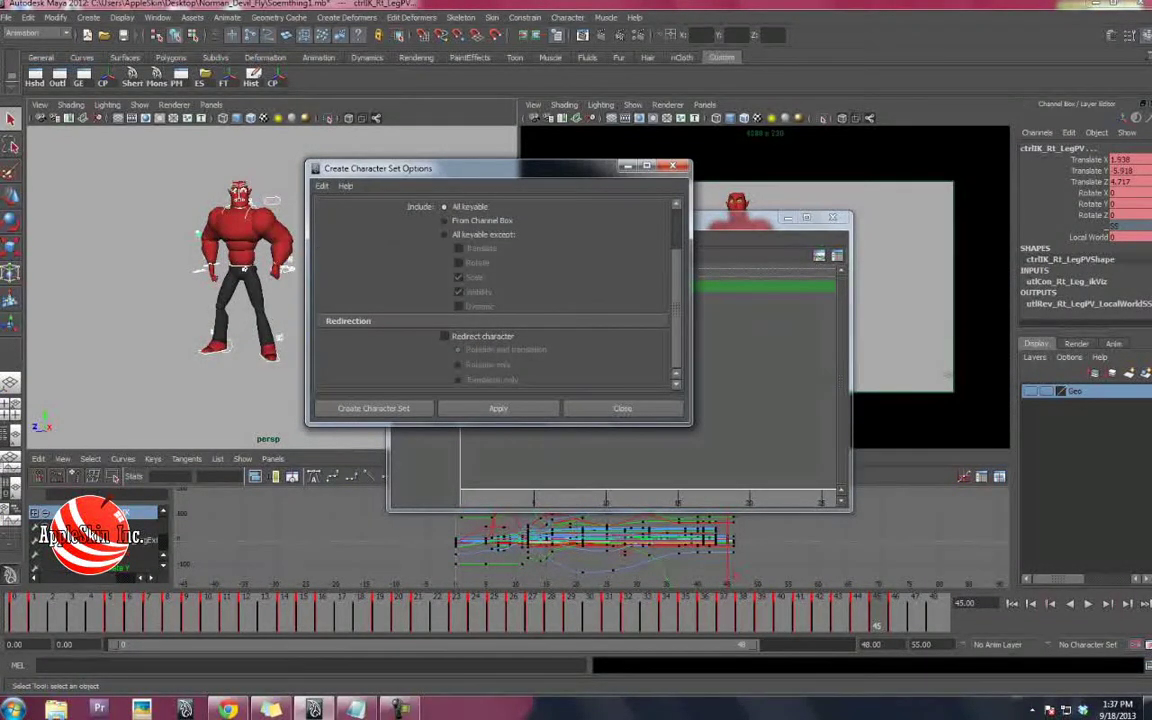
scroll(495, 290, "up", 3)
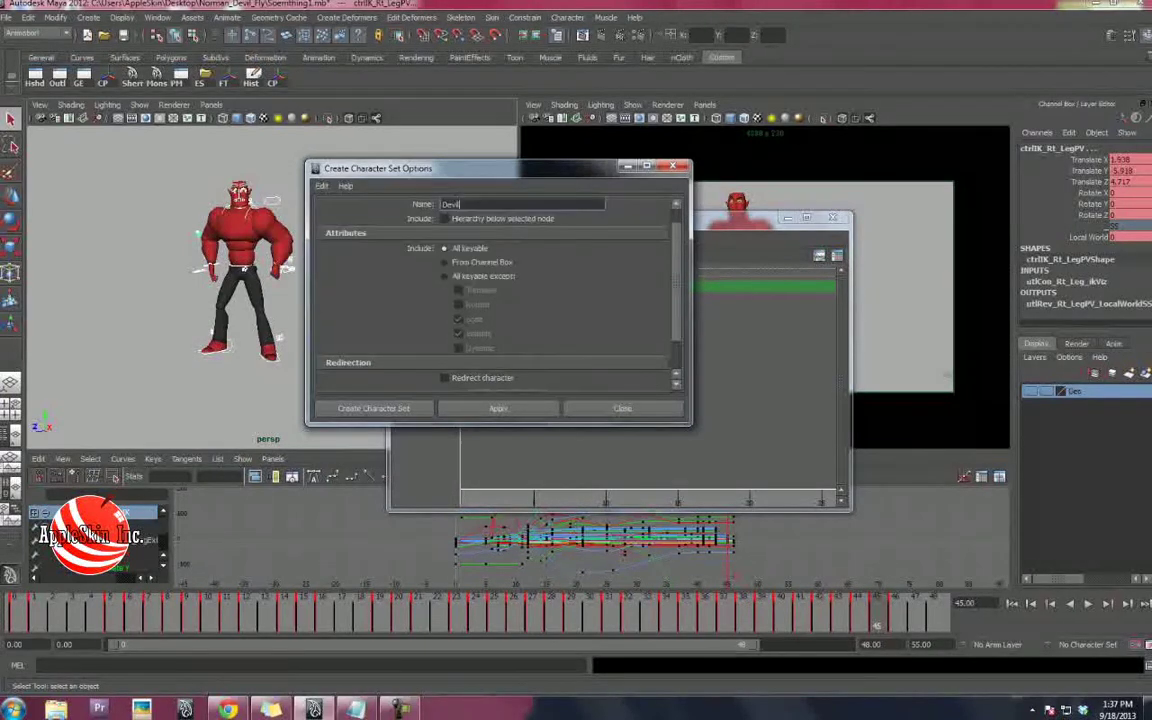
Reset the character set options, then create a character set named Devil that includes all keyable attributes.
left_click(321, 186)
left_click(347, 223)
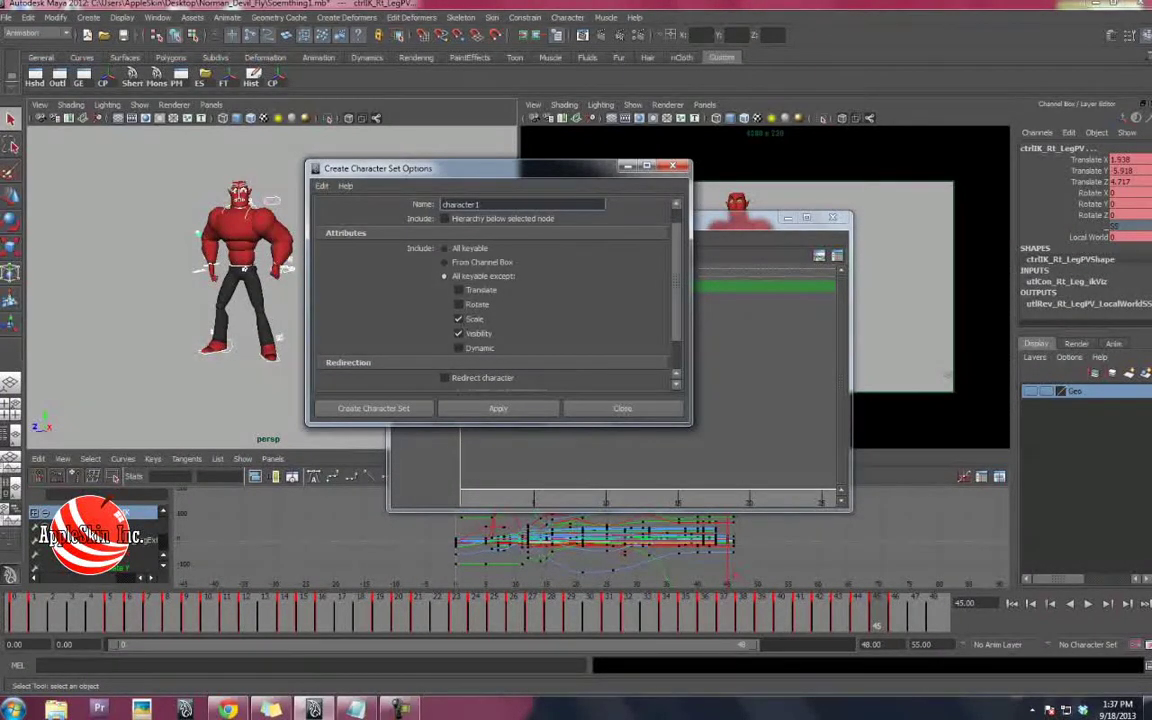
scroll(495, 290, "down", 2)
scroll(495, 290, "up", 3)
double_click(476, 223)
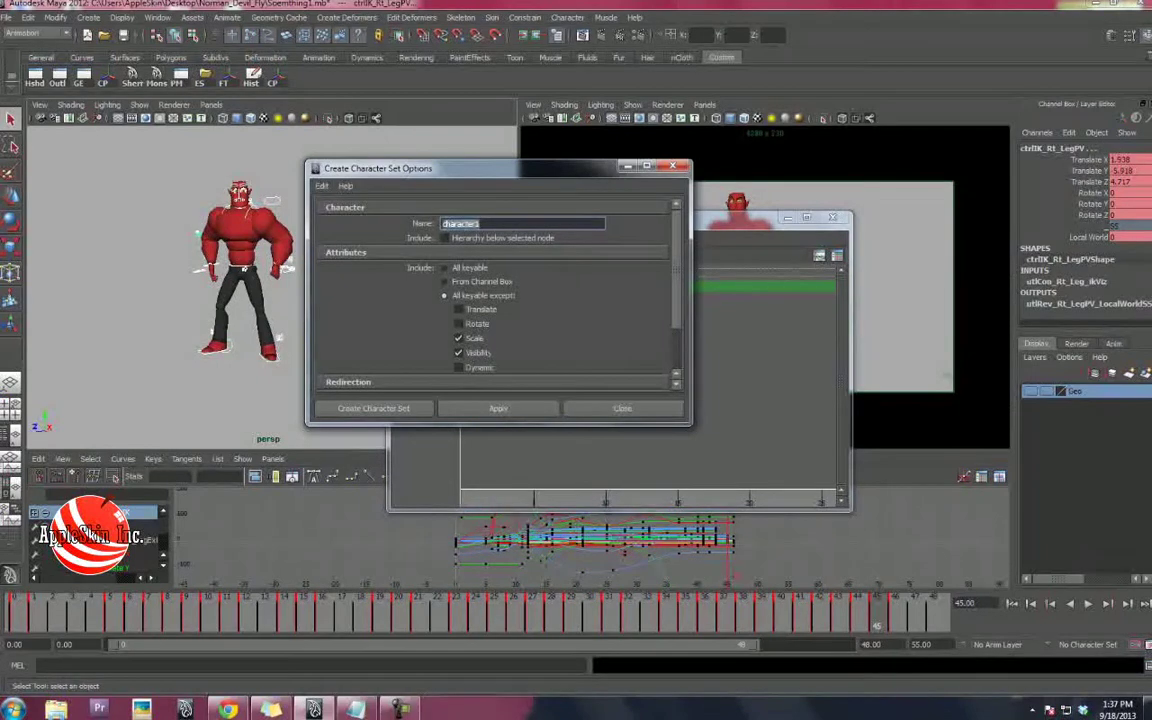
type("Devil")
scroll(495, 290, "down", 2)
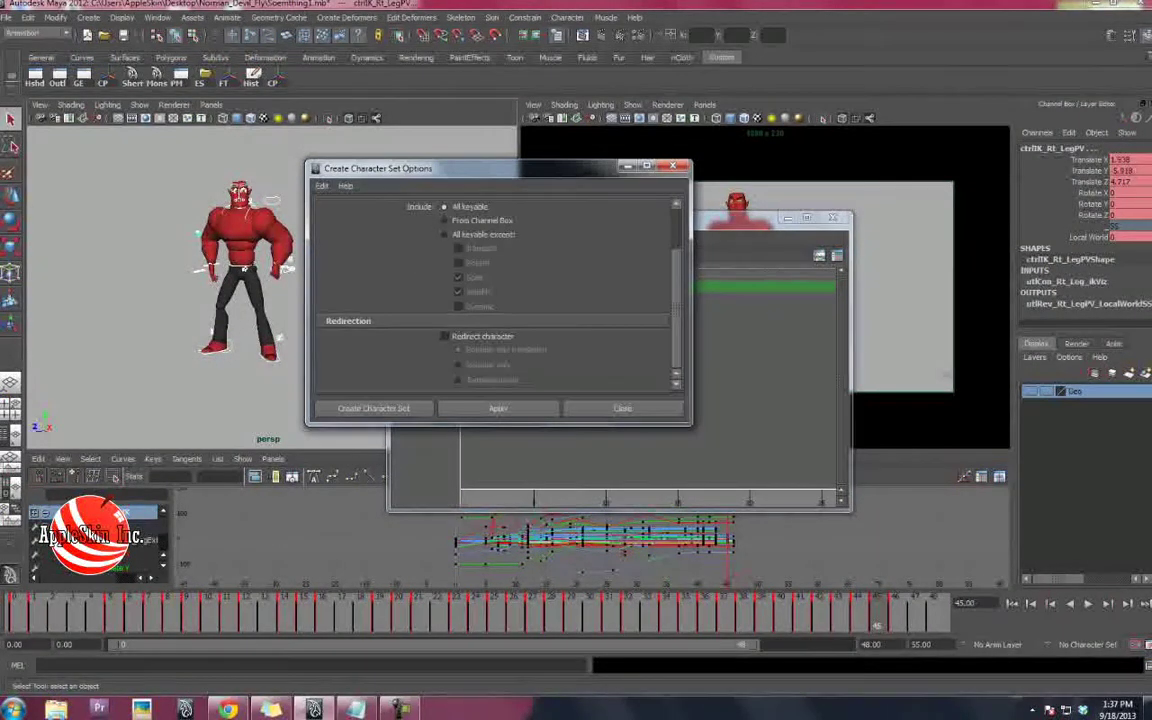
left_click(373, 408)
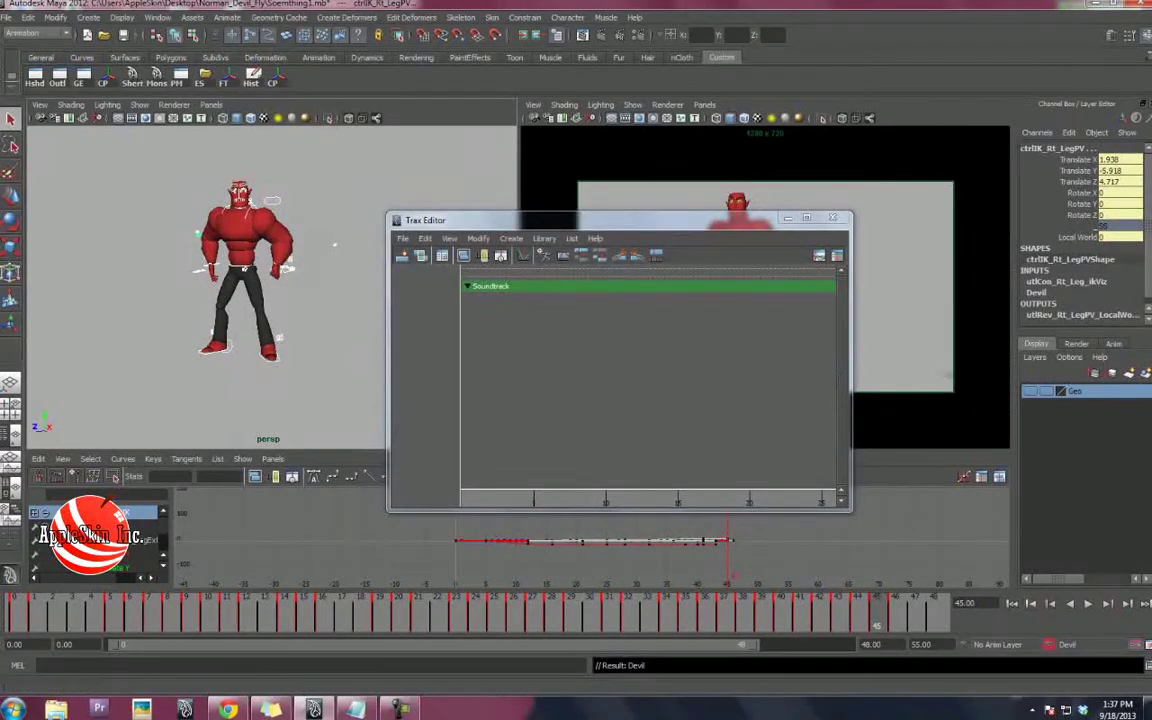
Choose Devil as the current character set.
left_click(1049, 645)
left_click(1075, 653)
left_click(1049, 645)
left_click(1075, 667)
left_click_drag(240, 270, 245, 280, "alt")
Create an animation clip named DevilAC over the animation curve range, placed in the Trax Editor and Visor.
left_click(511, 239)
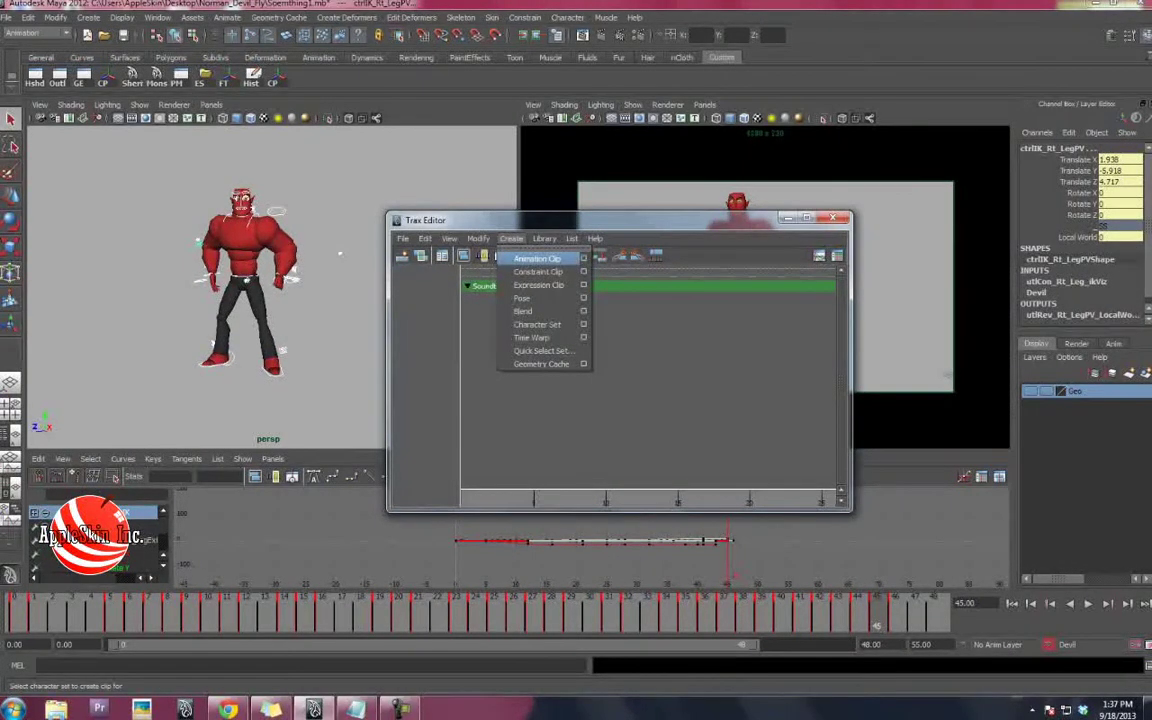
left_click(583, 258)
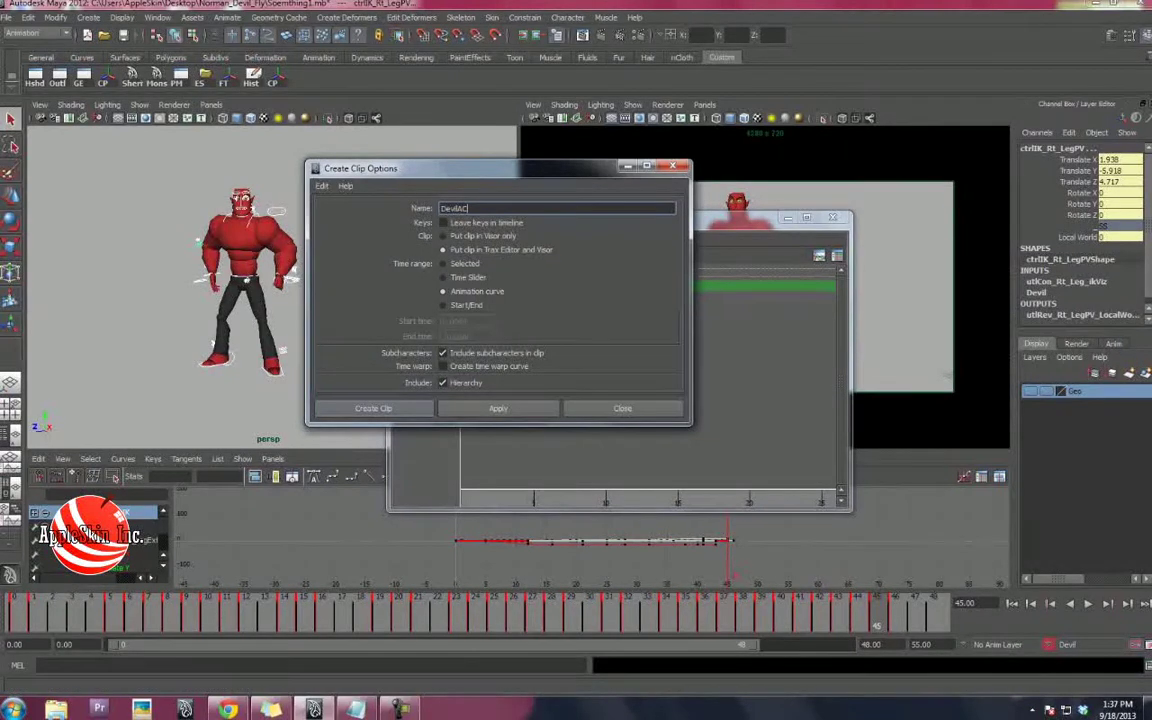
left_click(373, 408)
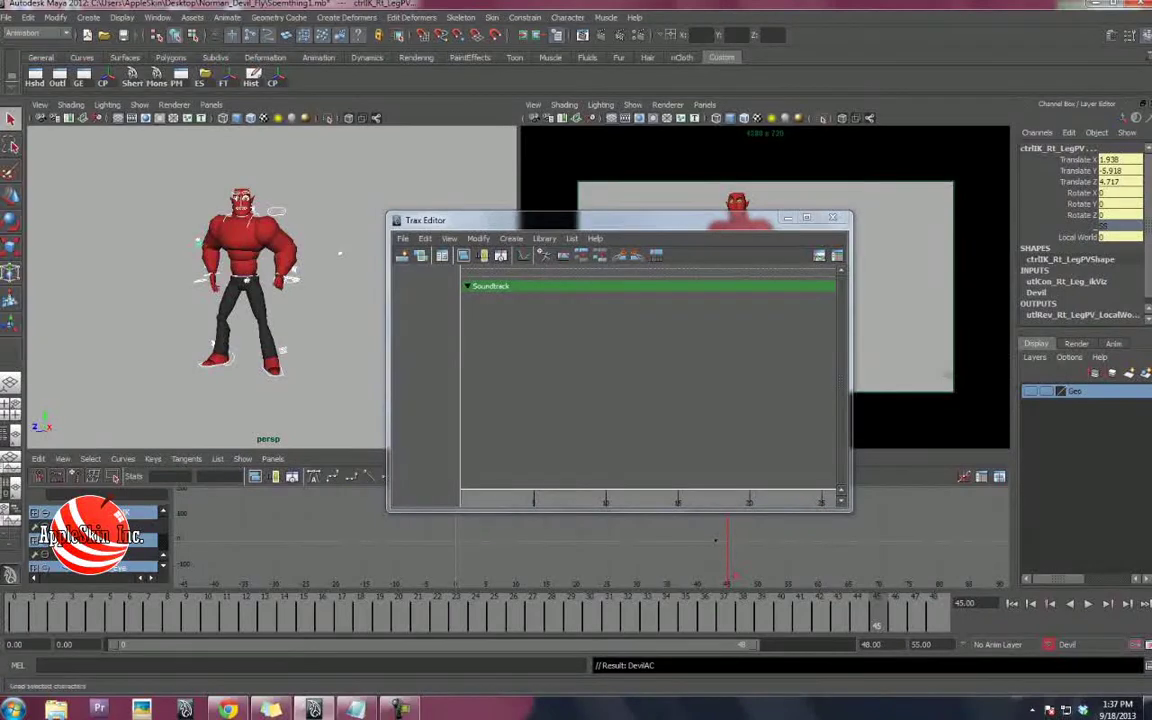
Load the Devil character into the Trax Editor and select its DevilAC clip.
left_click(648, 290)
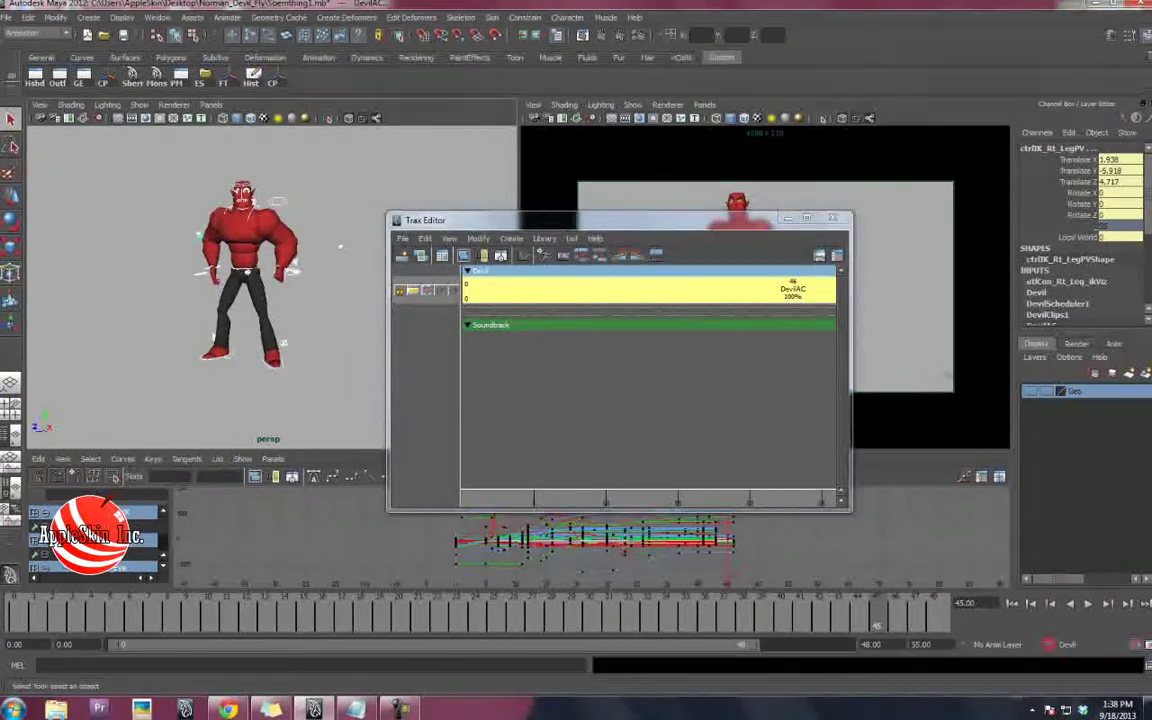
left_click(648, 400)
left_click(648, 290)
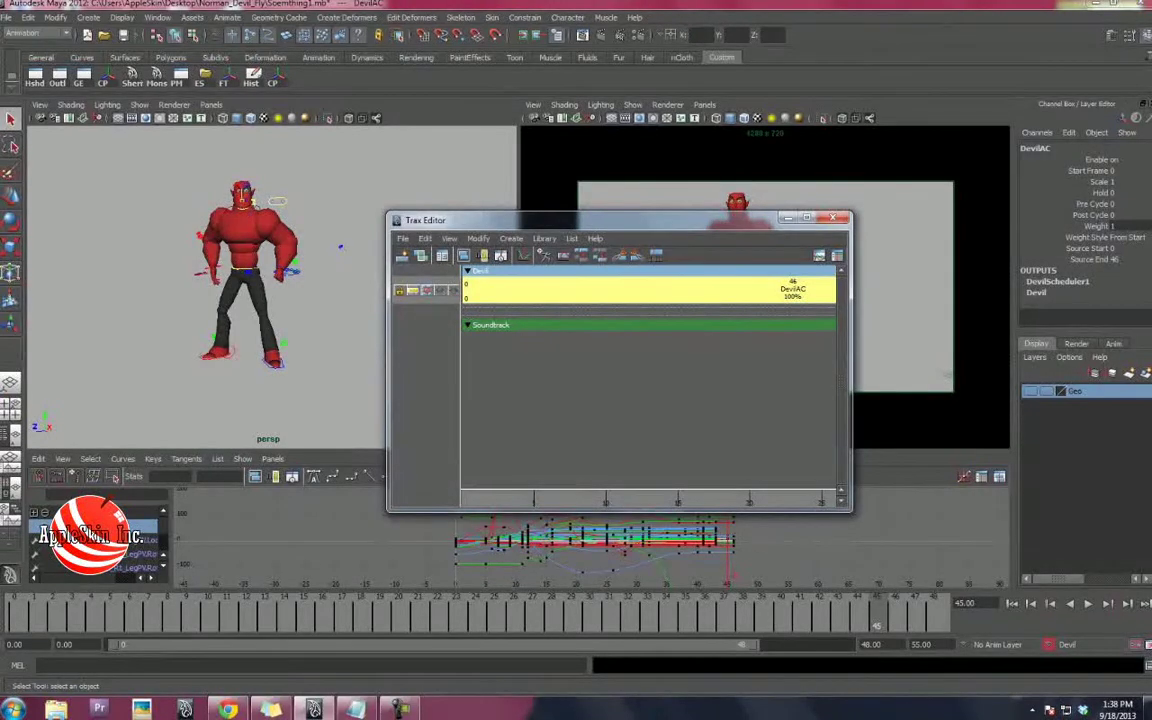
Move the Trax Editor window clear of the character in the perspective view and play the clip's animation.
left_click_drag(580, 220, 793, 143)
left_click(432, 236)
key("alt+v")
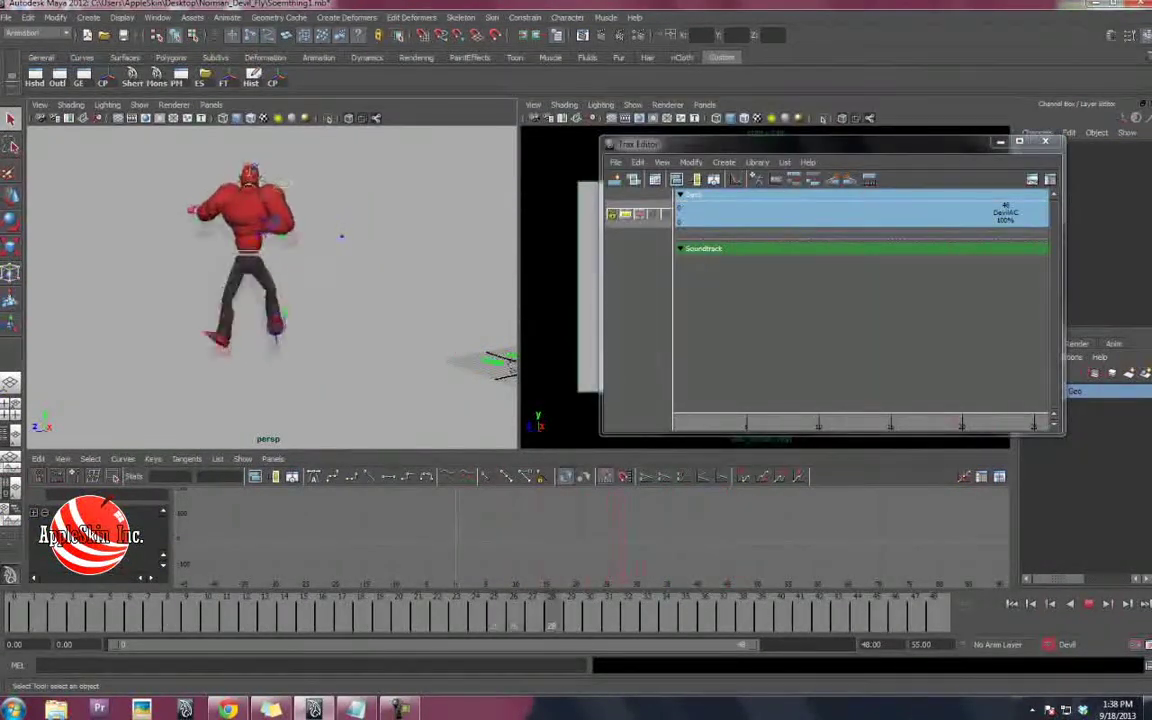